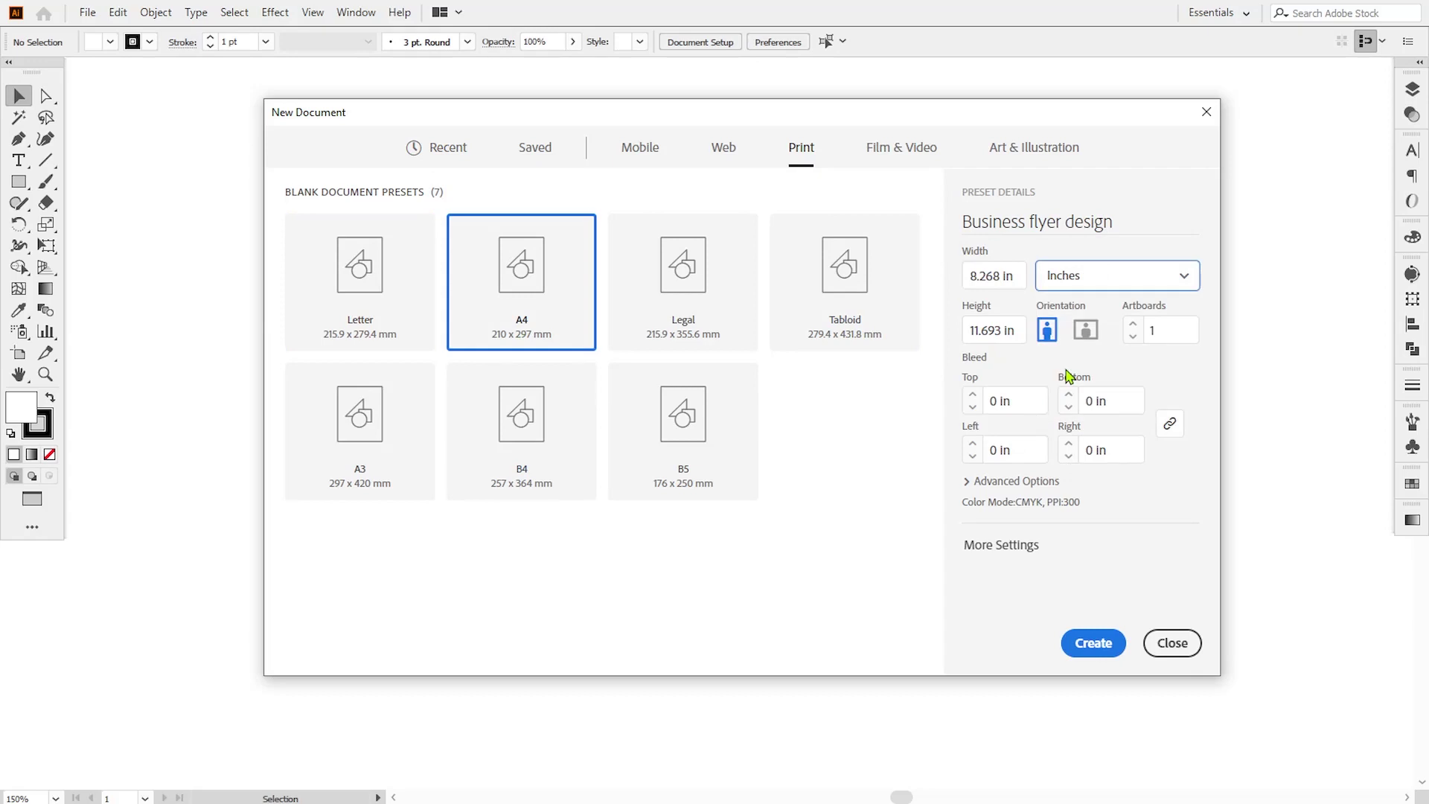
# - Set the bleed to 0.125 in on all sides and create the A4 business flyer document in CMYK
pyautogui.doubleClick(984, 406)
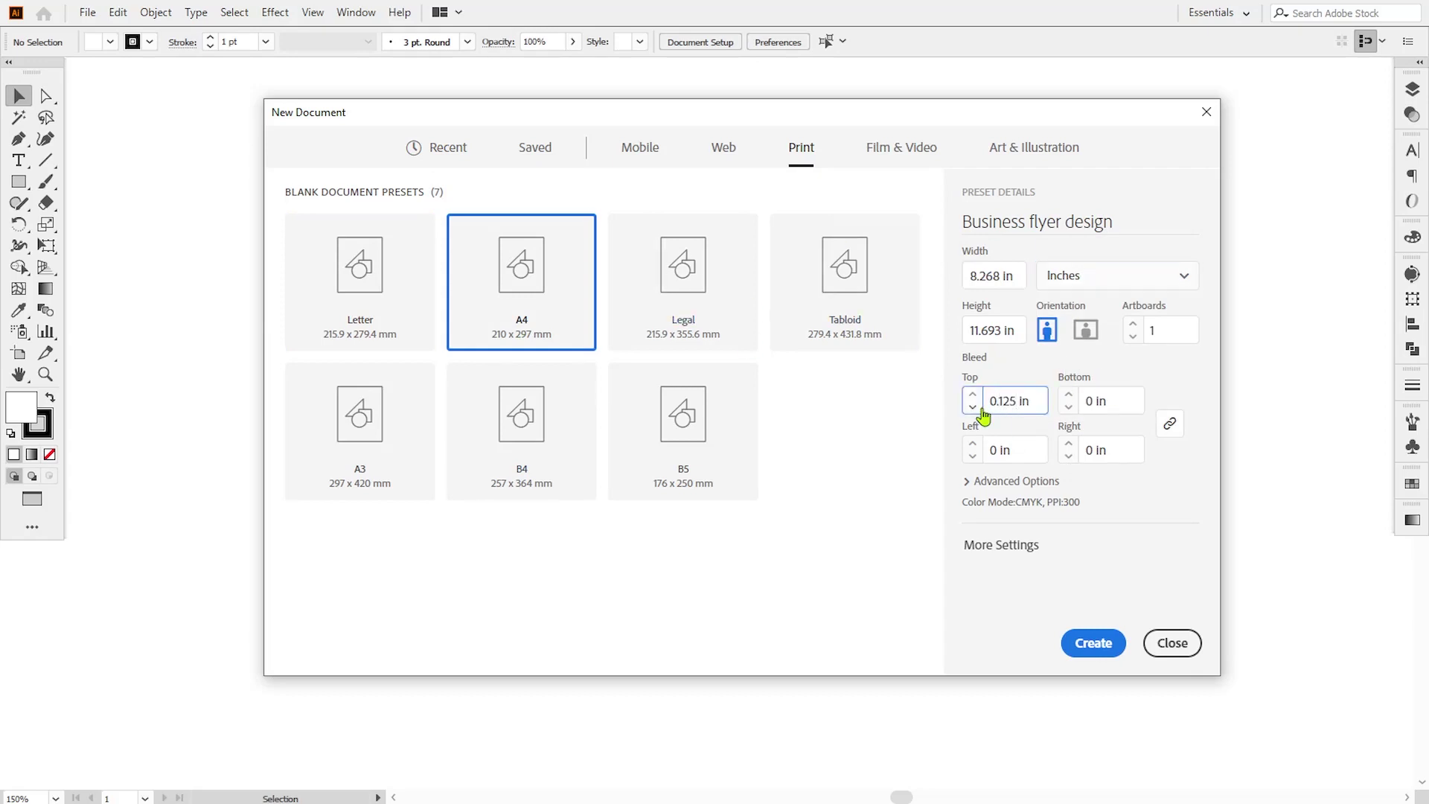
pyautogui.press('Tab')
pyautogui.click(967, 484)
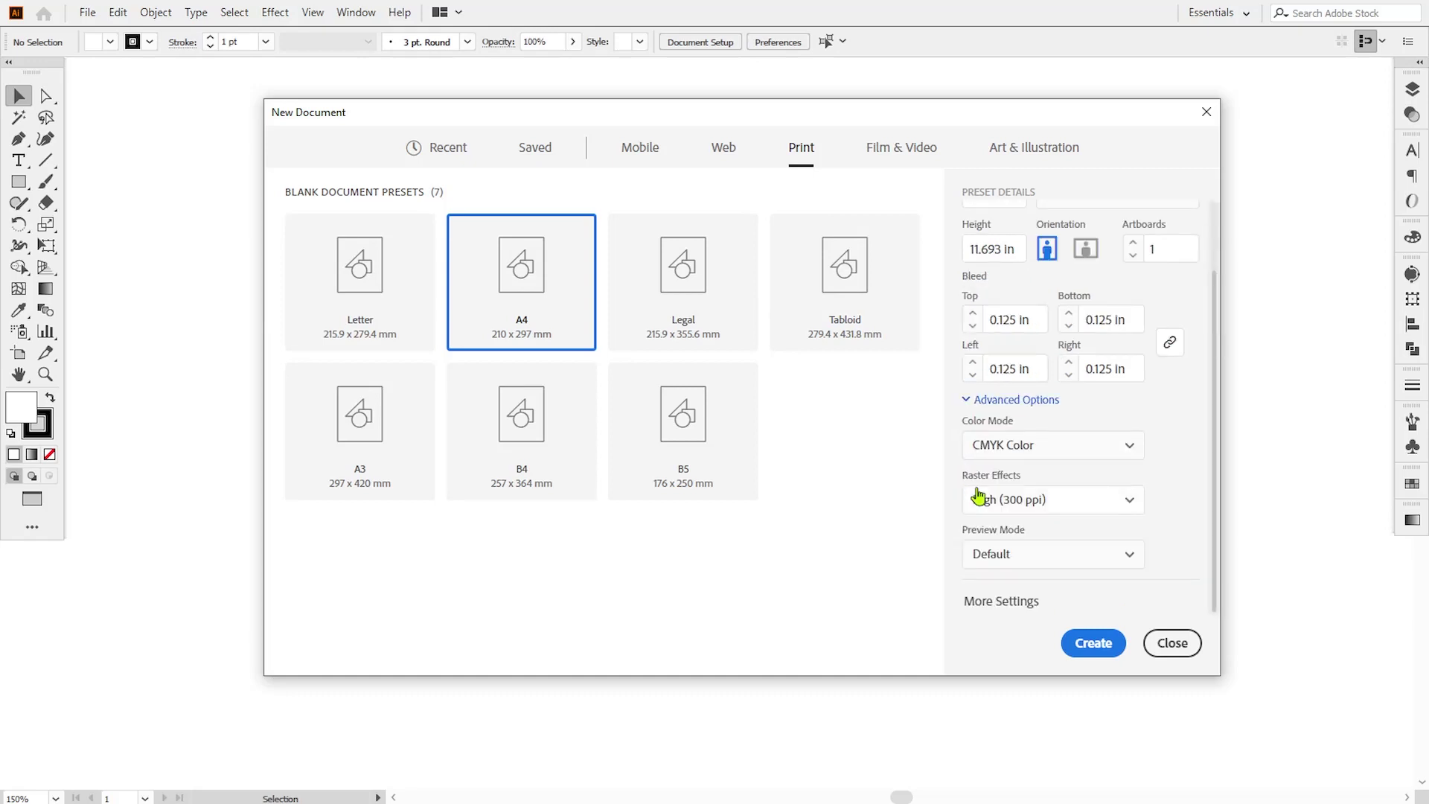
pyautogui.click(1093, 643)
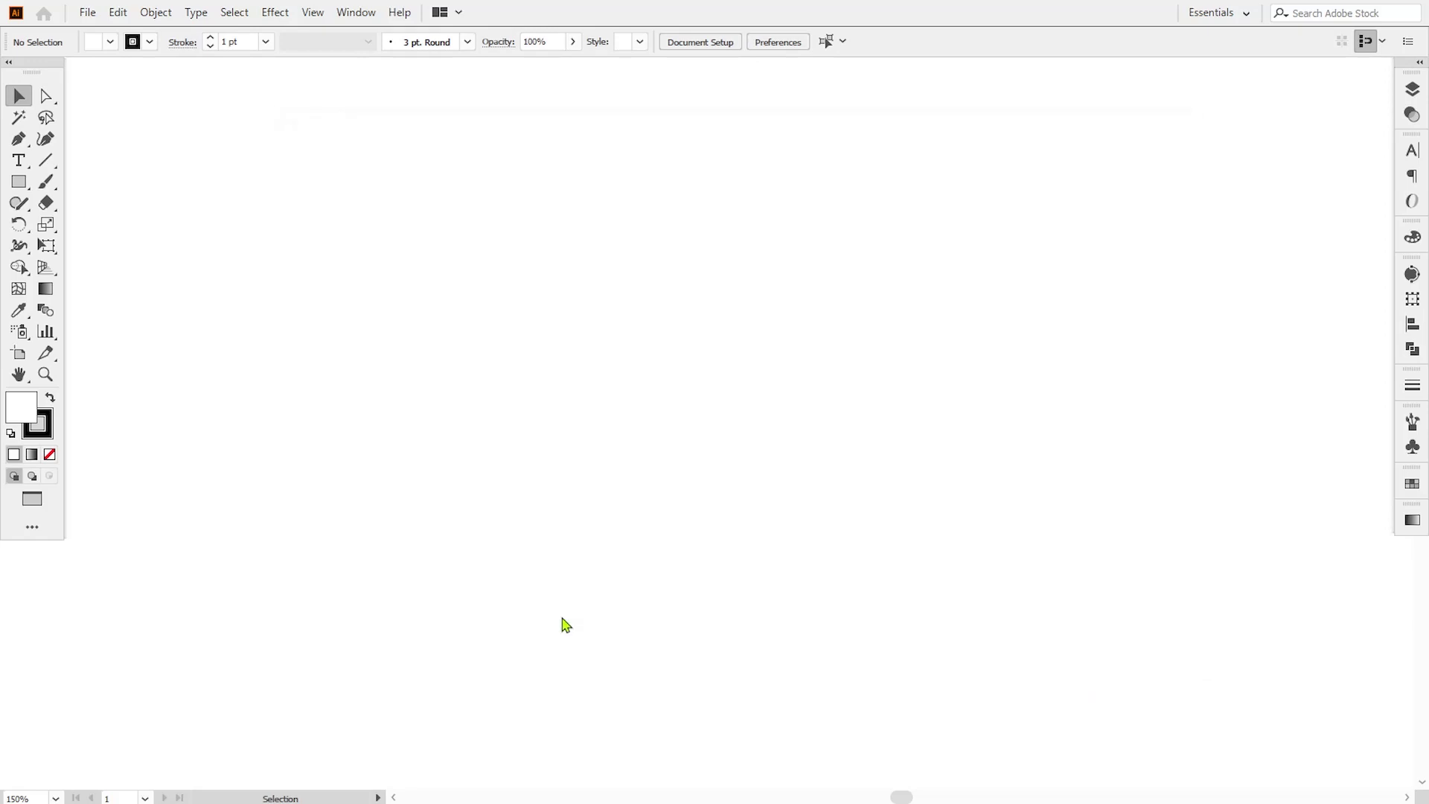
# - Paste the copied flyer assets into the document and move them off the artboard, beside its left edge
pyautogui.press('m')
pyautogui.hotkey('ctrl', 'v')
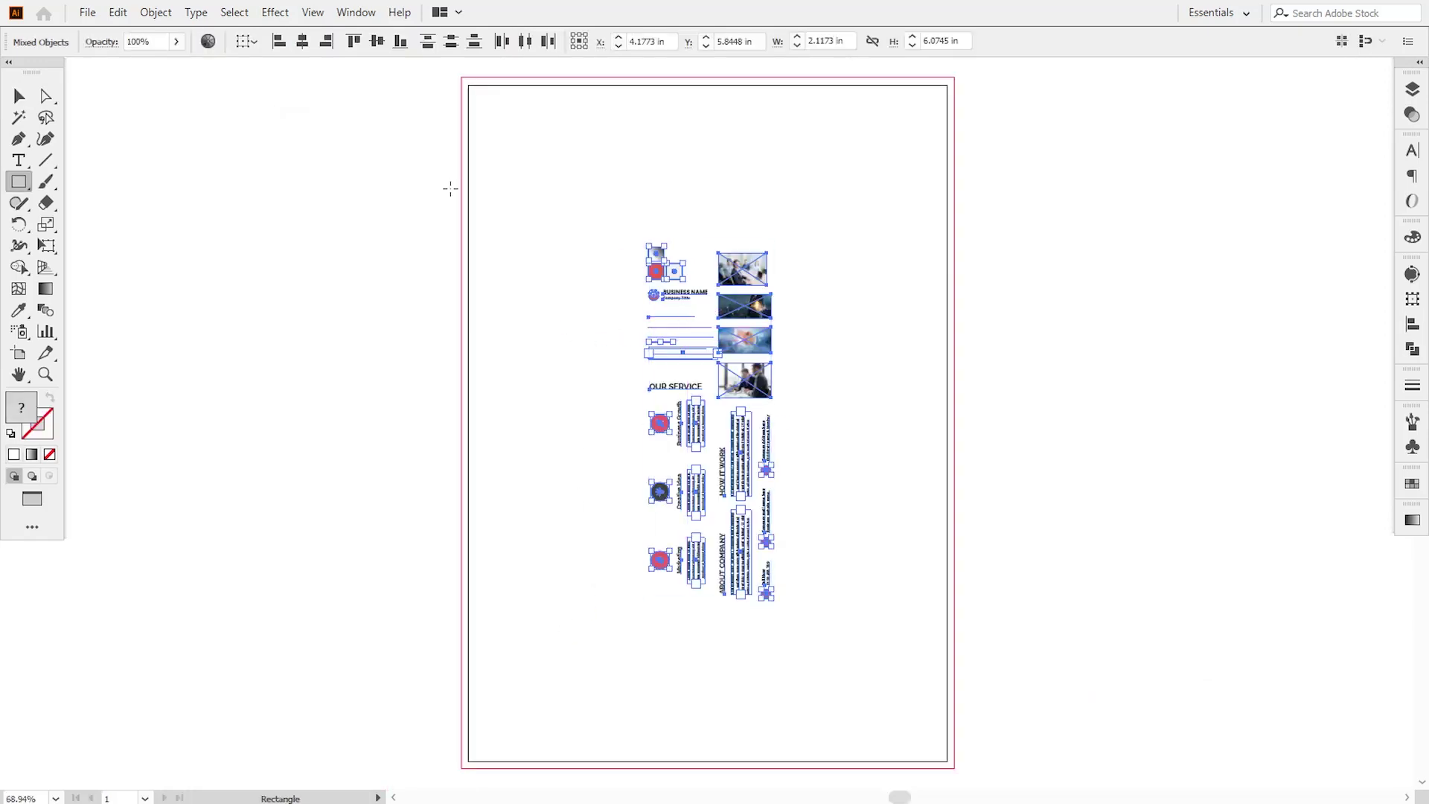
pyautogui.click(18, 97)
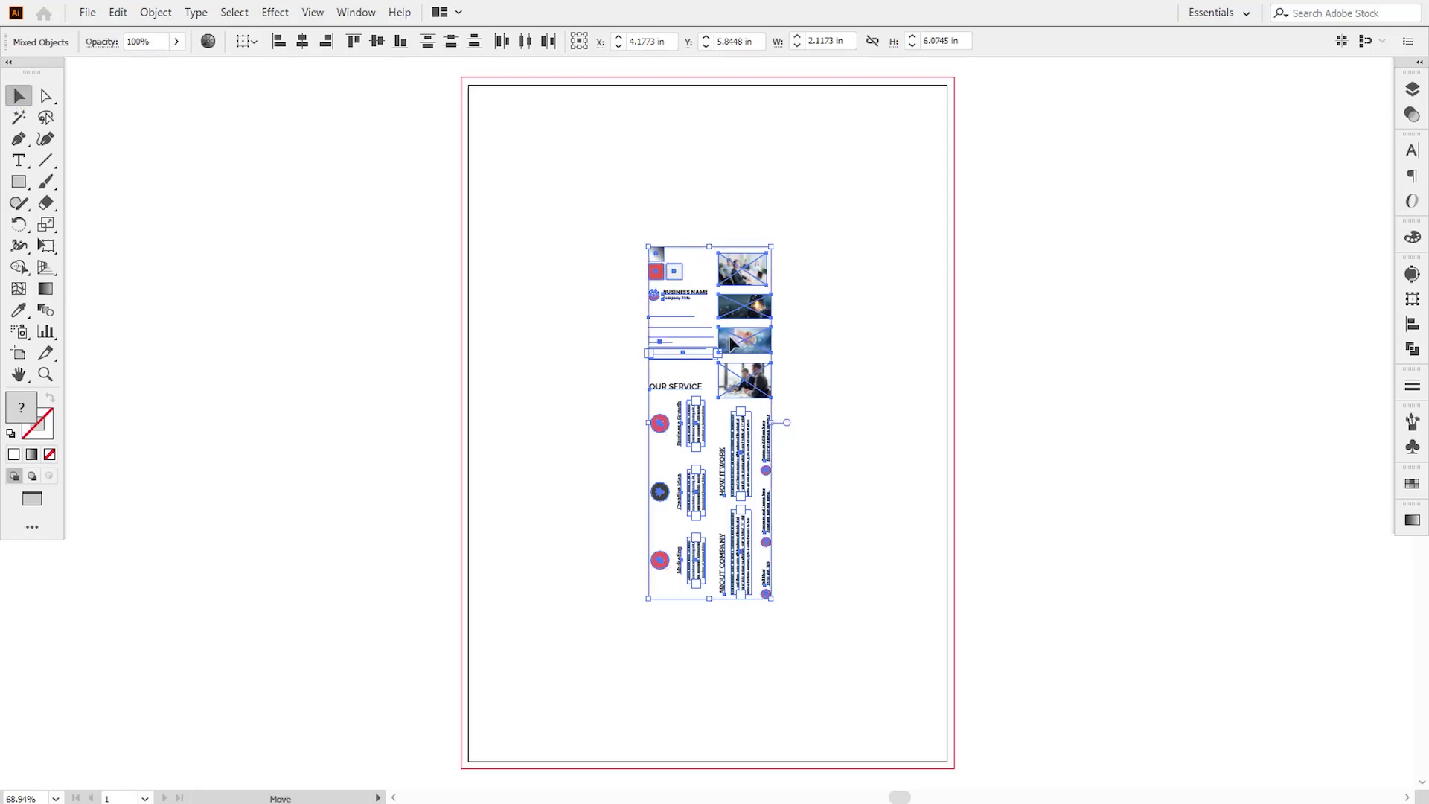
pyautogui.moveTo(731, 342); pyautogui.dragTo(397, 279)
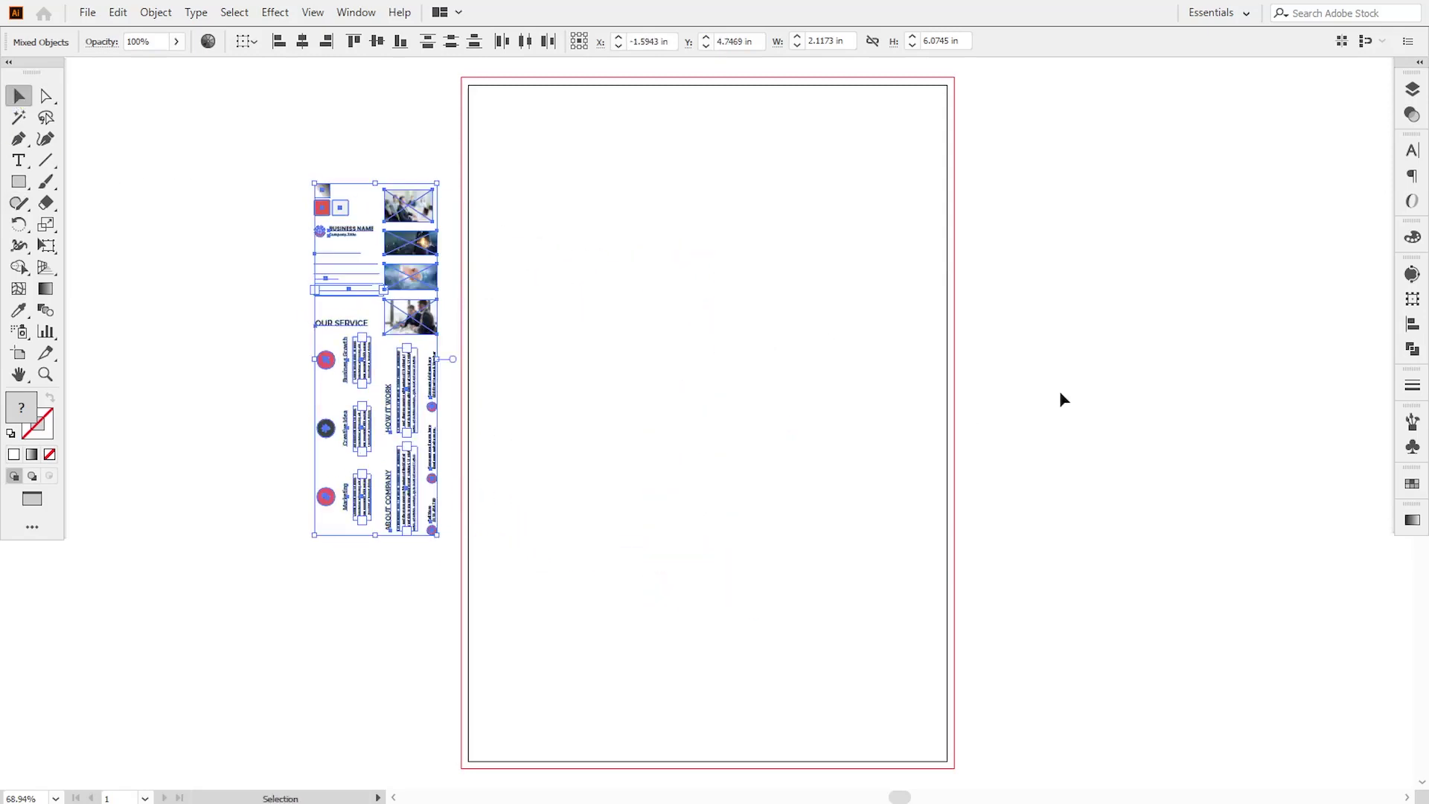
# - Place the business name logo enlarged near the page's upper-left corner and deselect it
pyautogui.click(1060, 392)
pyautogui.press('space')
pyautogui.moveTo(873, 400); pyautogui.dragTo(873, 423)
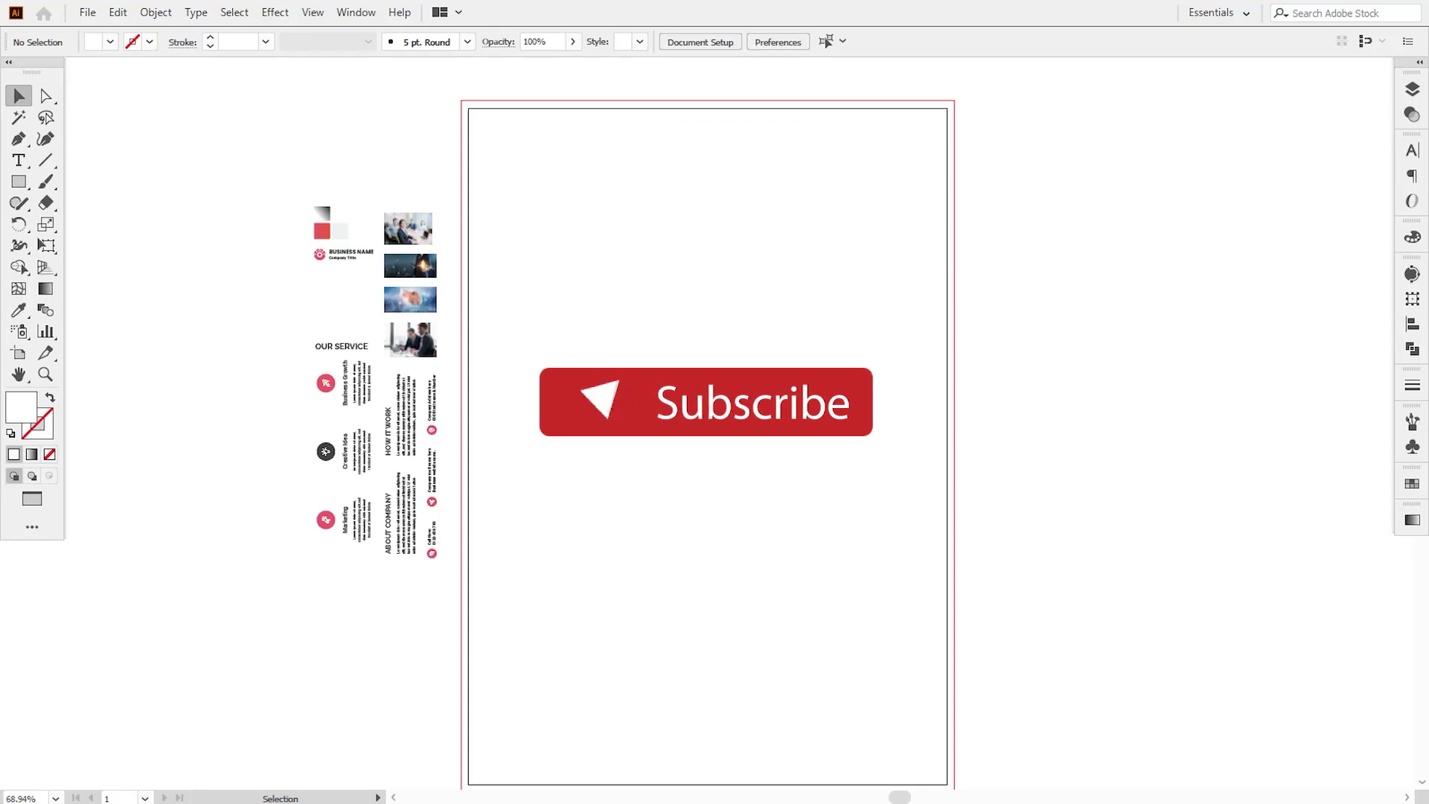
pyautogui.moveTo(327, 257); pyautogui.dragTo(619, 185)
pyautogui.click(763, 357)
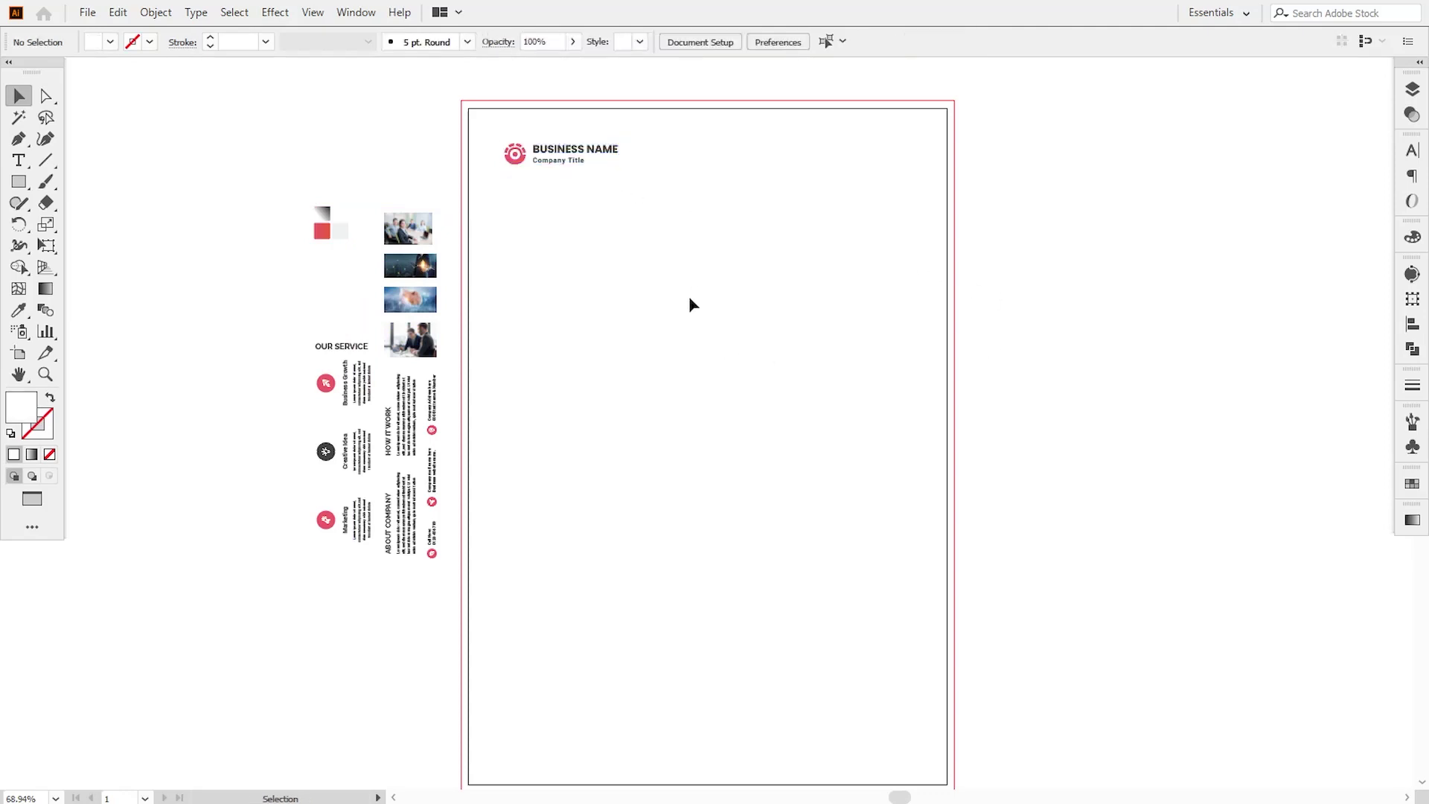
# - Show the rulers and place a vertical guide at the logo's left edge, about 0.62 in from the page edge
pyautogui.click(313, 12)
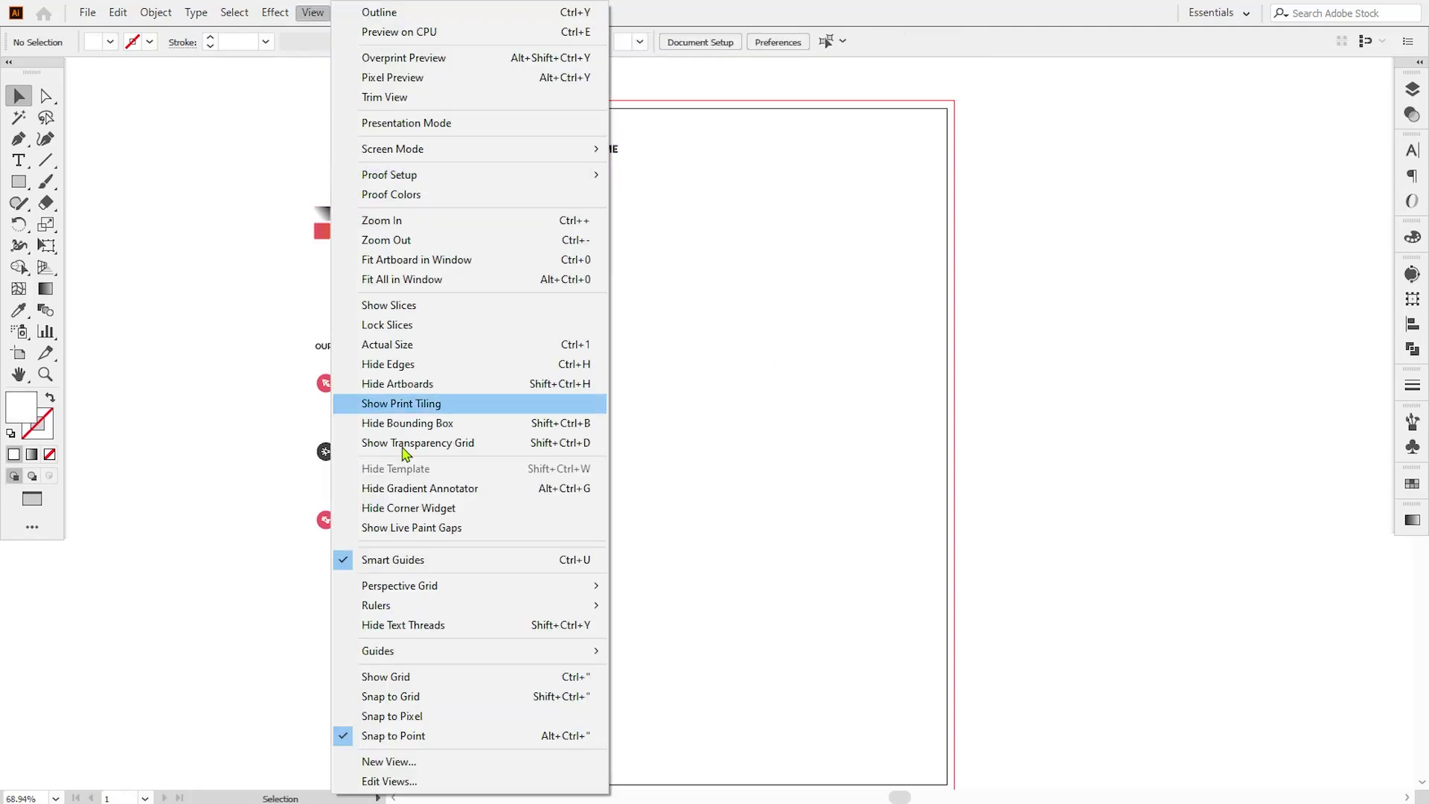
pyautogui.moveTo(437, 606)
pyautogui.click(628, 602)
pyautogui.moveTo(10, 590); pyautogui.dragTo(505, 395)
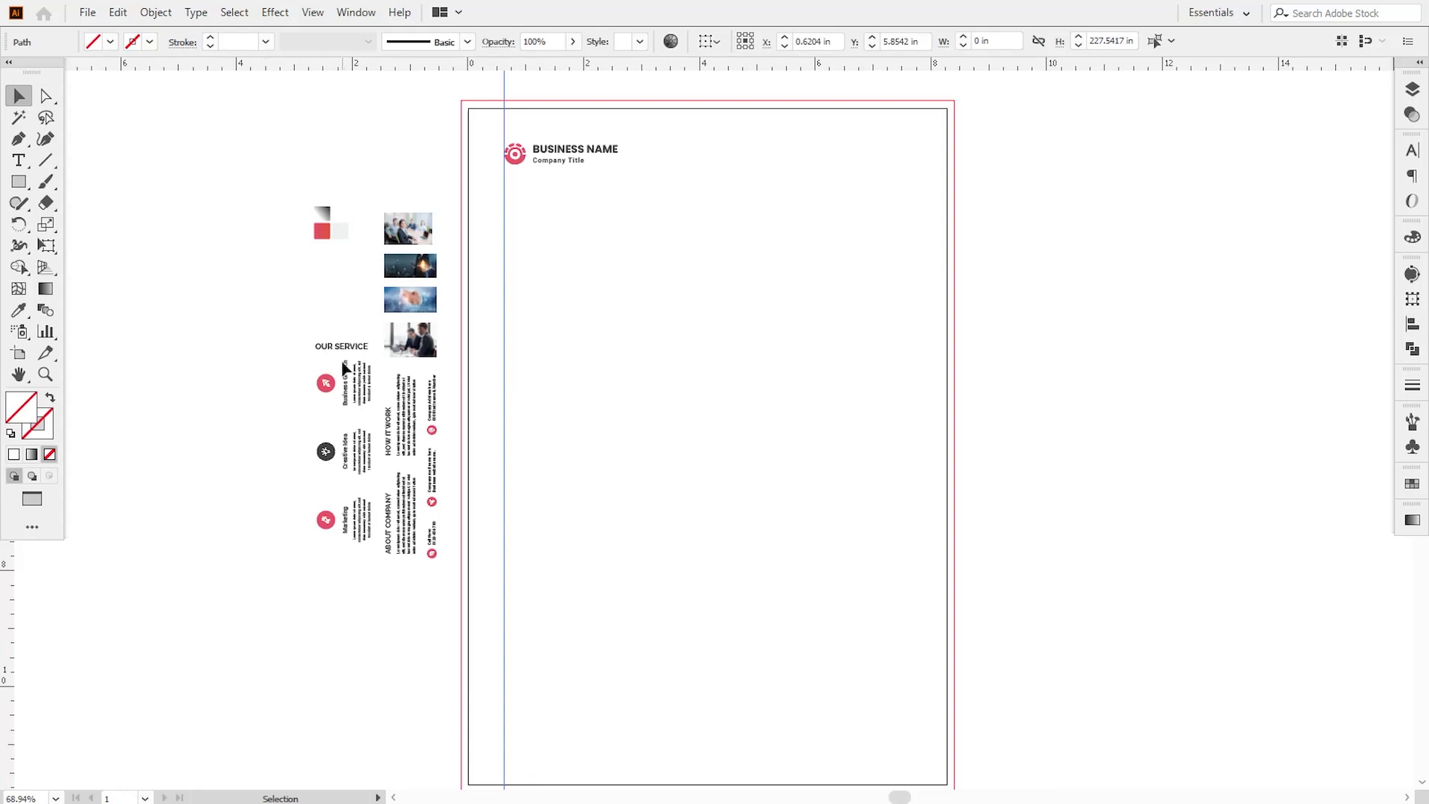
# - Draw a margin rectangle about 0.62 by 1.42 in between the page's left edge and the guide
pyautogui.press('m')
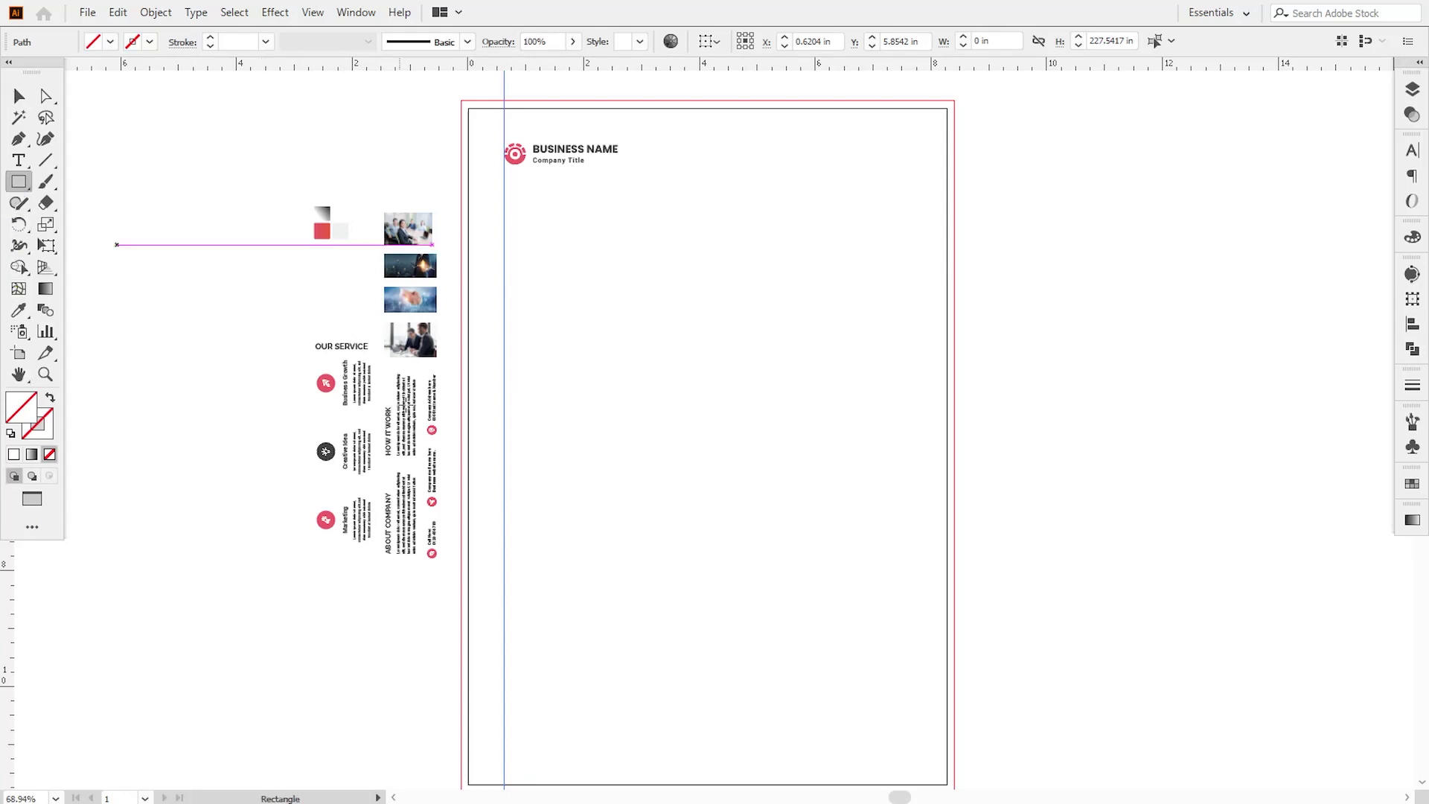
pyautogui.moveTo(468, 360); pyautogui.dragTo(503, 442)
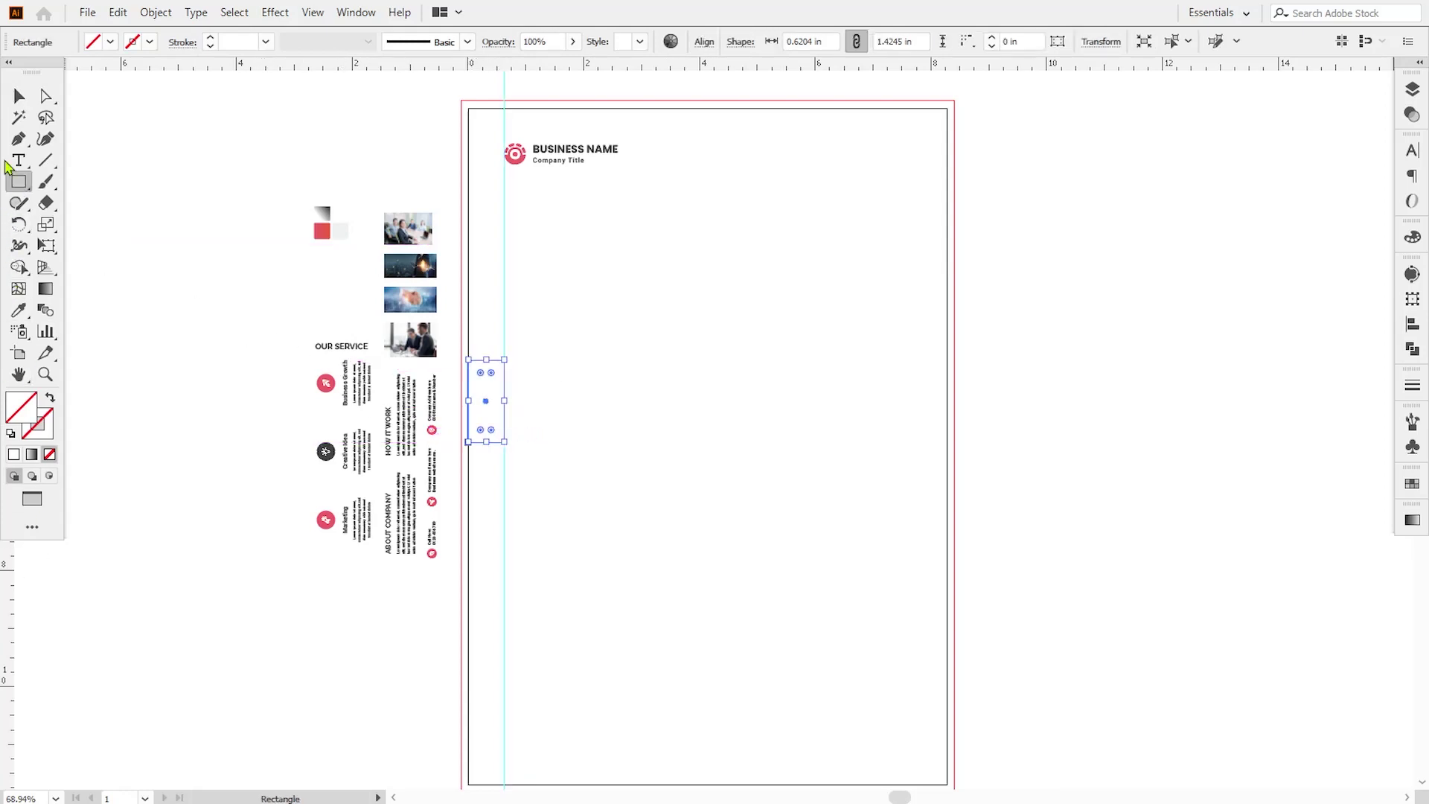
pyautogui.press('v')
pyautogui.click(553, 484)
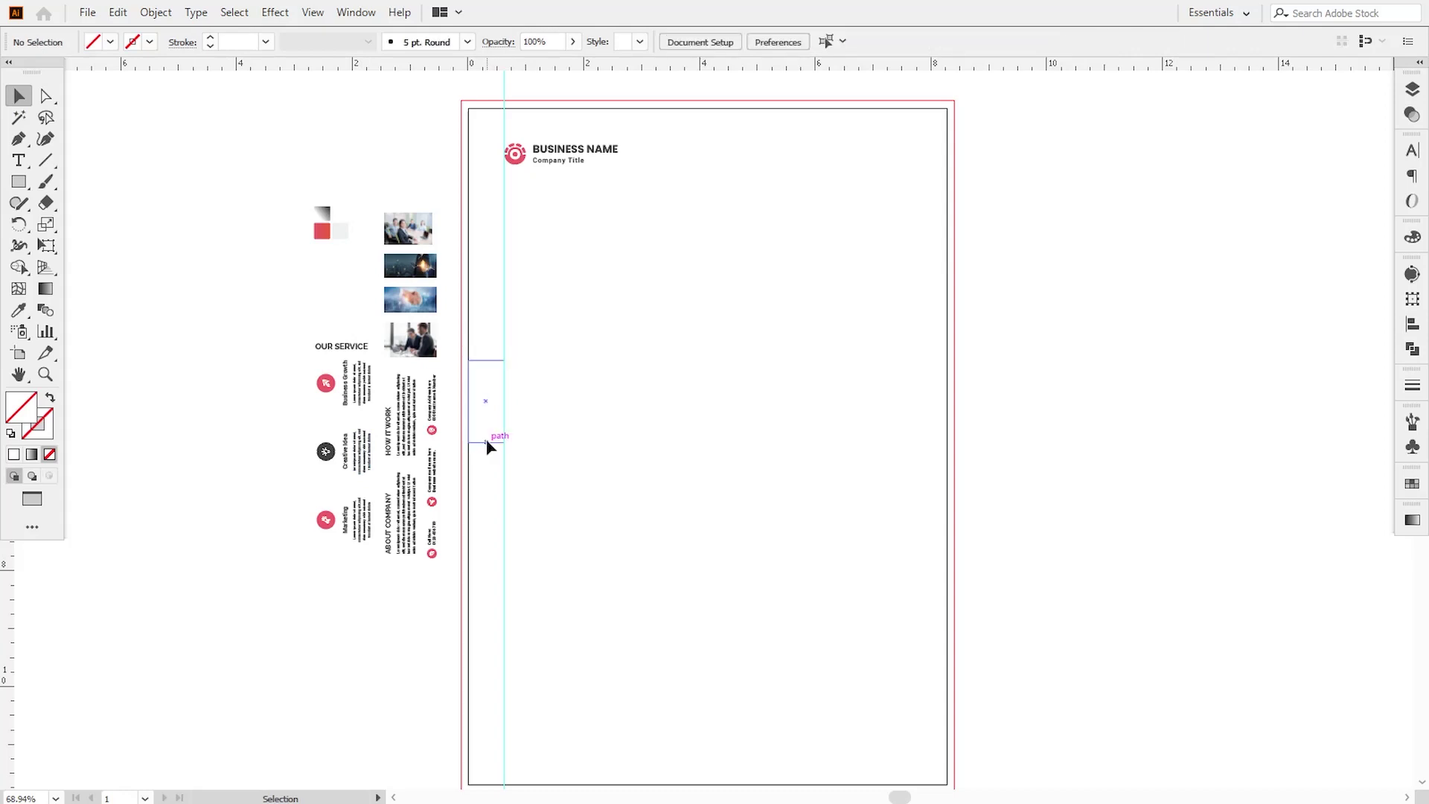
# - Fill the margin rectangle with the dark red colour #7c3e3e
pyautogui.click(486, 441)
pyautogui.doubleClick(18, 418)
pyautogui.write('7c2a36')
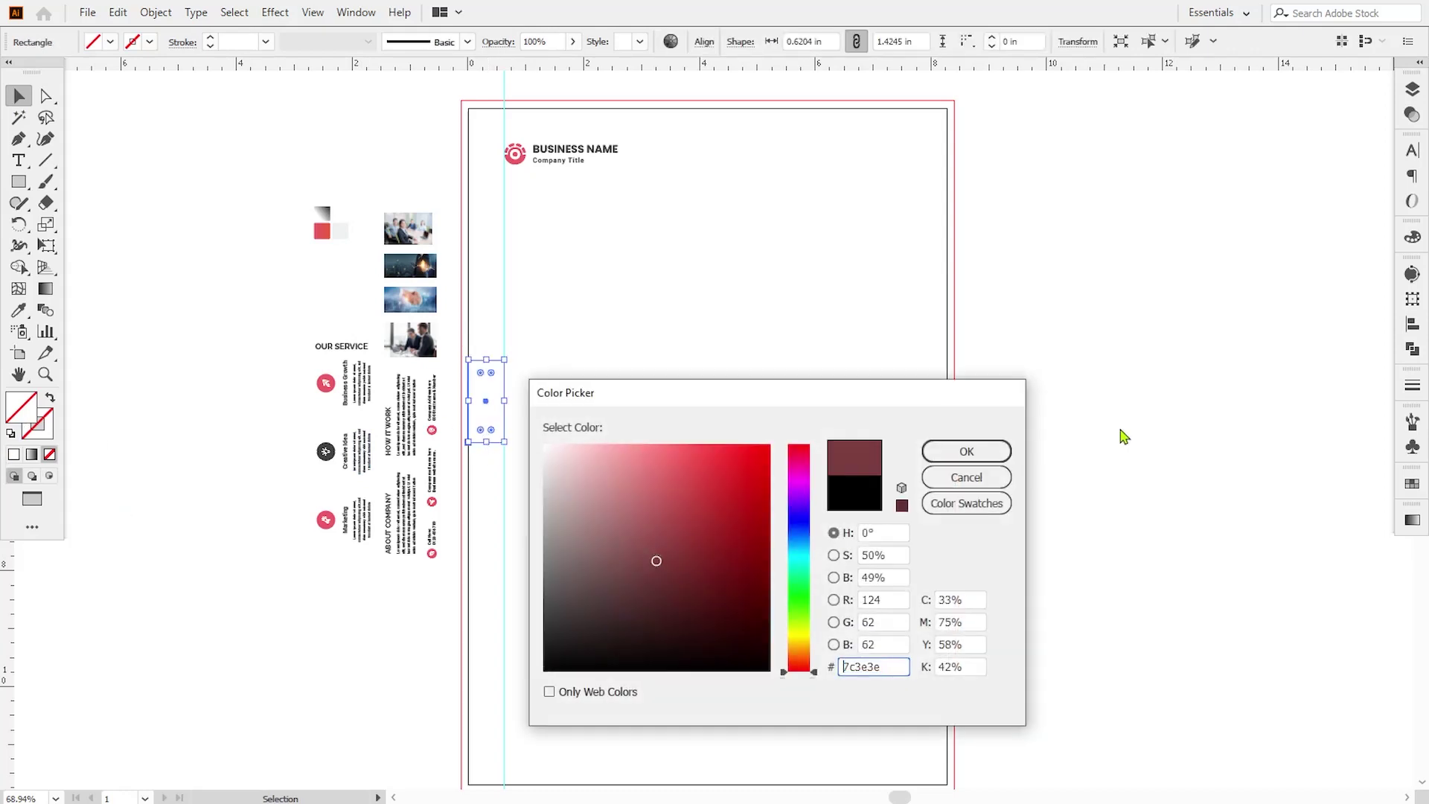
pyautogui.click(997, 453)
pyautogui.click(510, 472)
# - Use the margin rectangle at the page's right edge to place a matching vertical guide, and remove the rectangle
pyautogui.moveTo(484, 430); pyautogui.dragTo(929, 414)
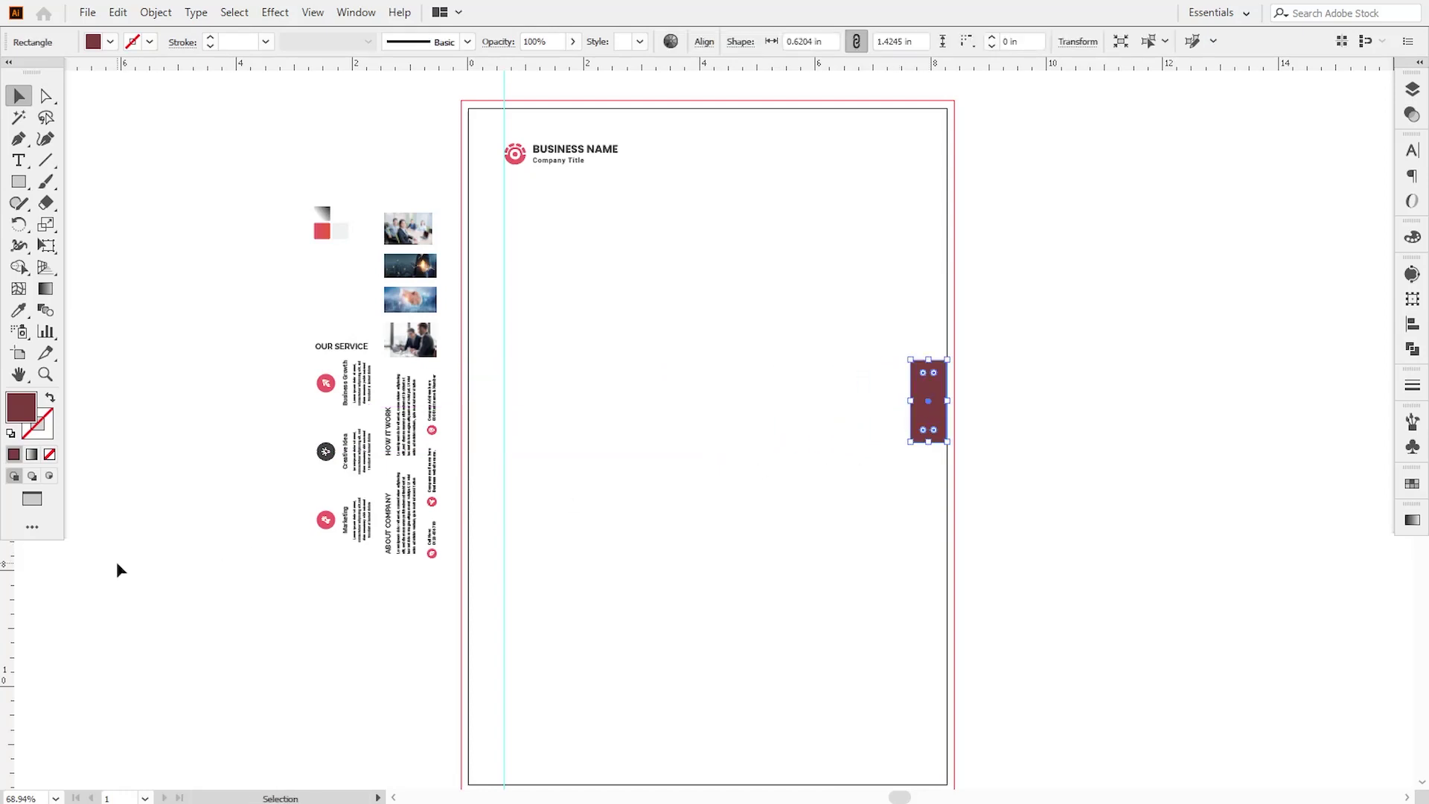
pyautogui.moveTo(11, 579); pyautogui.dragTo(911, 449)
pyautogui.click(1091, 489)
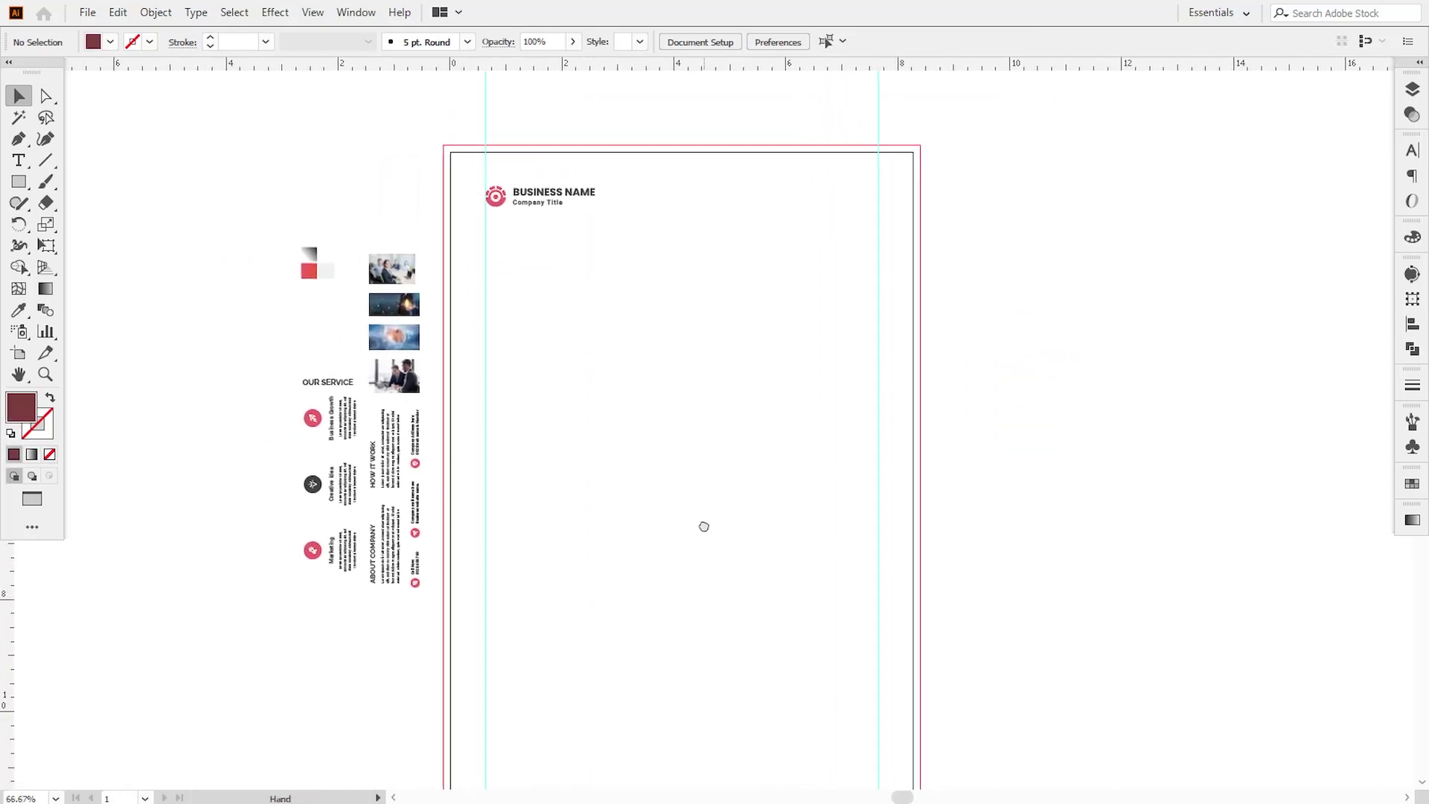
# - Scale the business name logo up slightly, keeping its upper-left corner in place
pyautogui.moveTo(704, 526); pyautogui.dragTo(716, 529)
pyautogui.moveTo(665, 356); pyautogui.dragTo(667, 387)
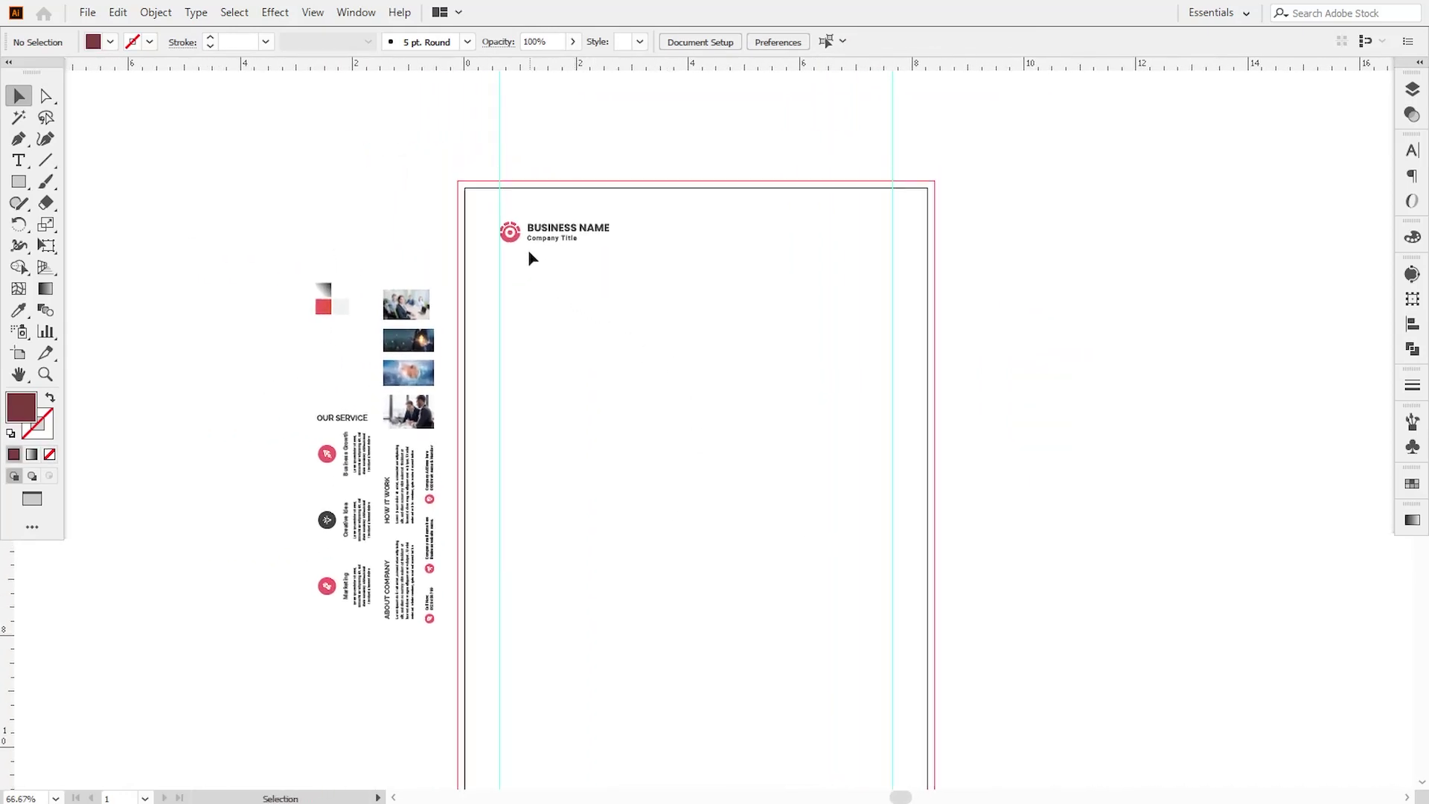
pyautogui.click(550, 237)
pyautogui.moveTo(612, 244); pyautogui.dragTo(625, 254)
pyautogui.click(1021, 337)
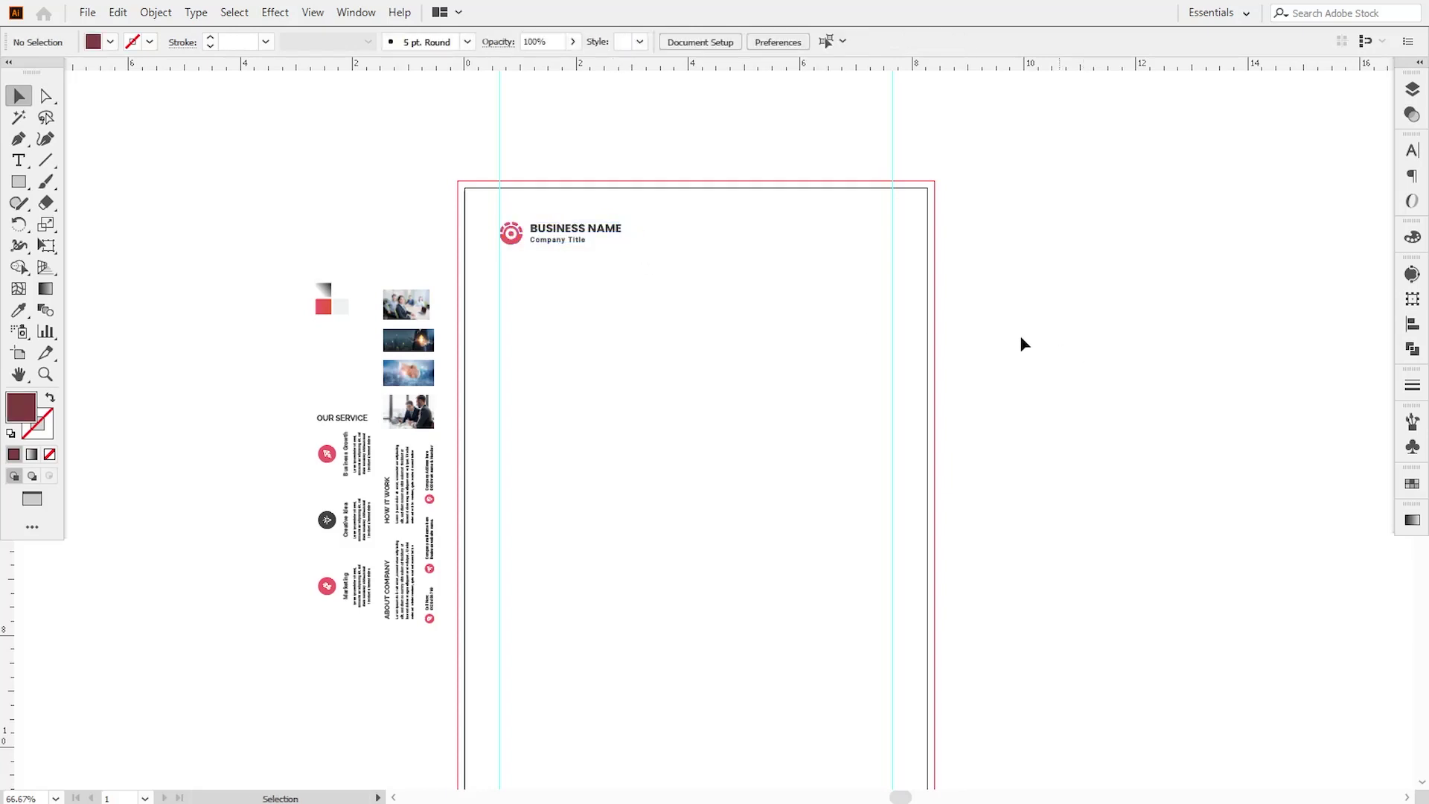
# - Draw a rectangle about 4.2 by 2.04 in below the logo, starting at the left bleed edge
pyautogui.moveTo(580, 361); pyautogui.dragTo(594, 369)
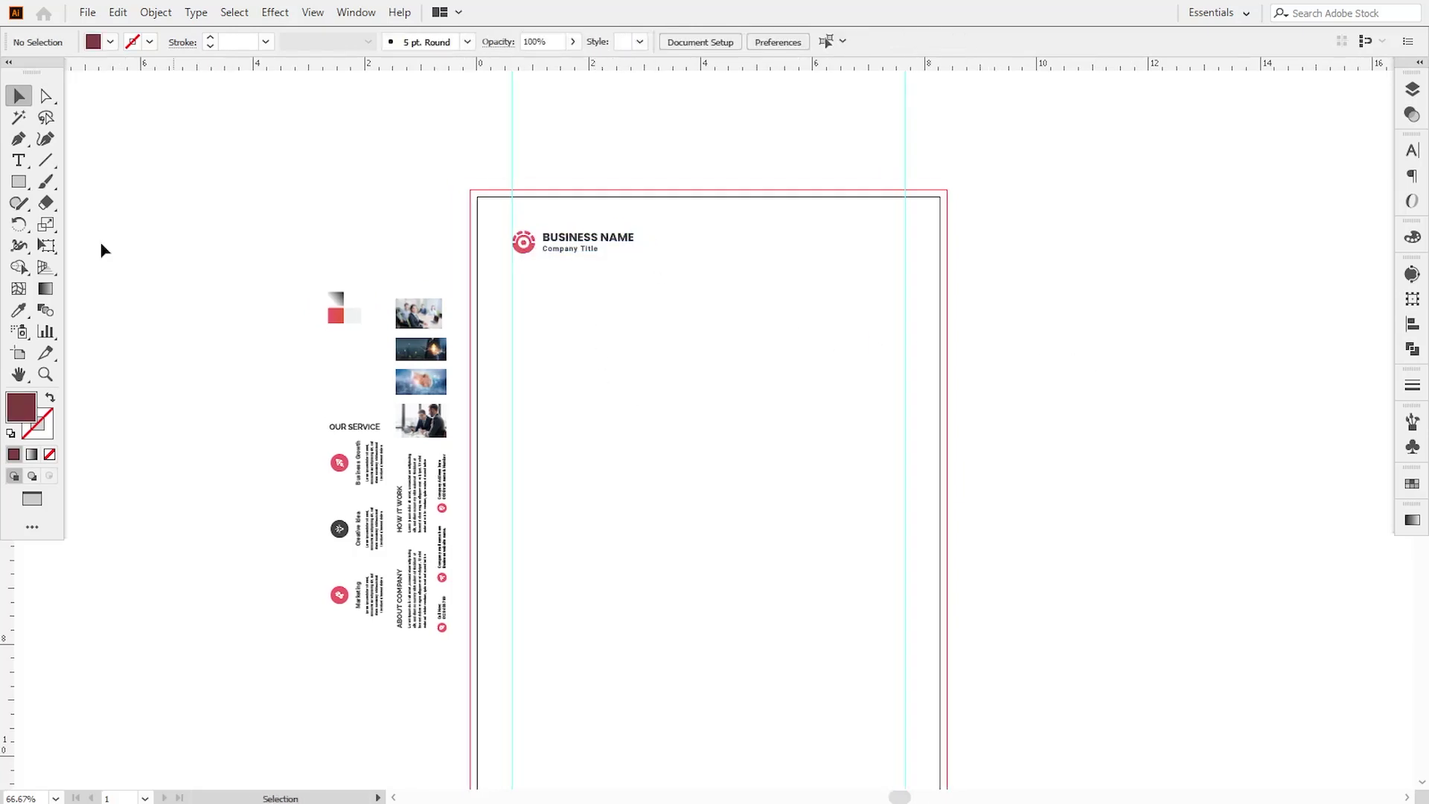
pyautogui.click(15, 186)
pyautogui.moveTo(520, 420); pyautogui.dragTo(558, 464)
pyautogui.hotkey('ctrl', '+')
pyautogui.moveTo(607, 410); pyautogui.dragTo(578, 448)
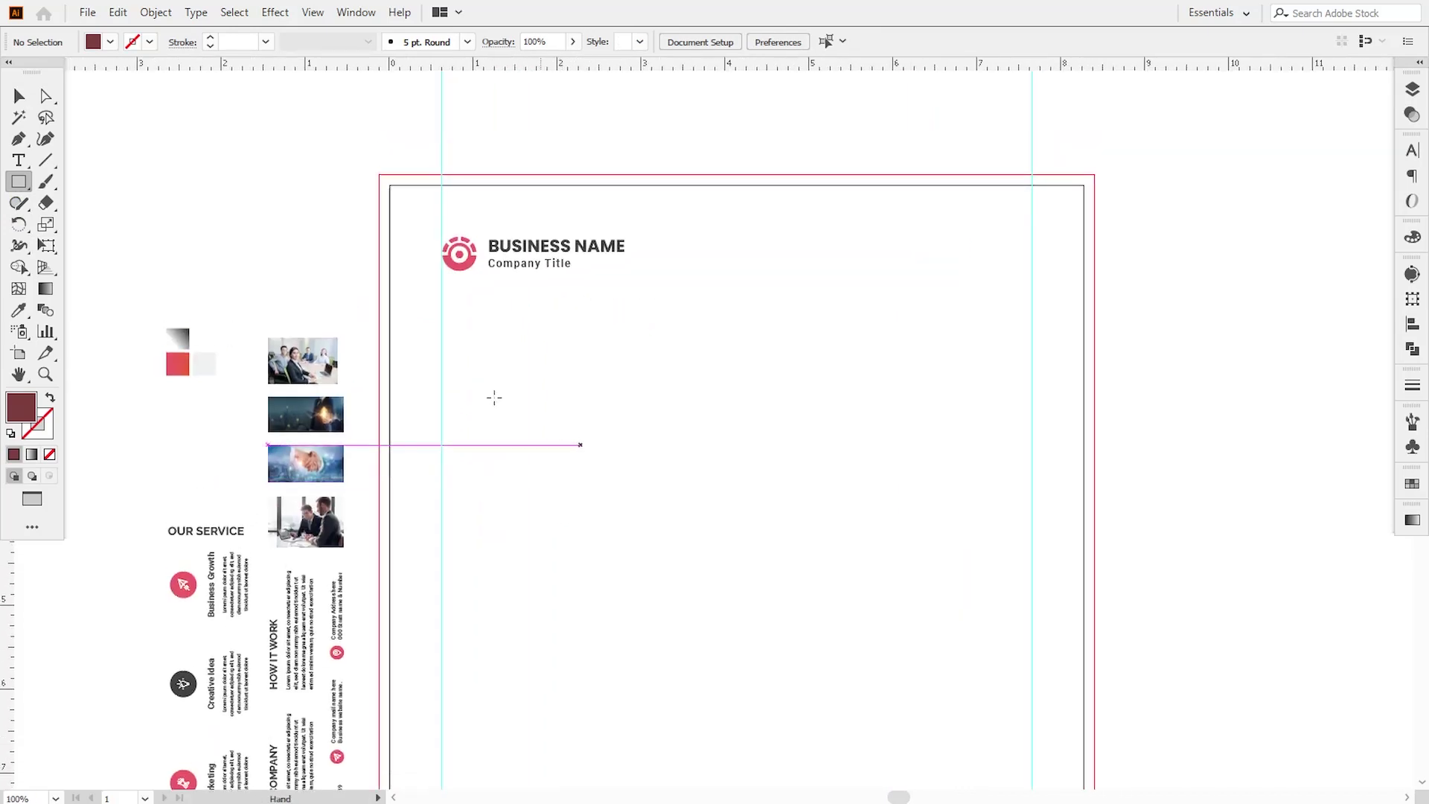
pyautogui.moveTo(380, 311); pyautogui.dragTo(732, 481)
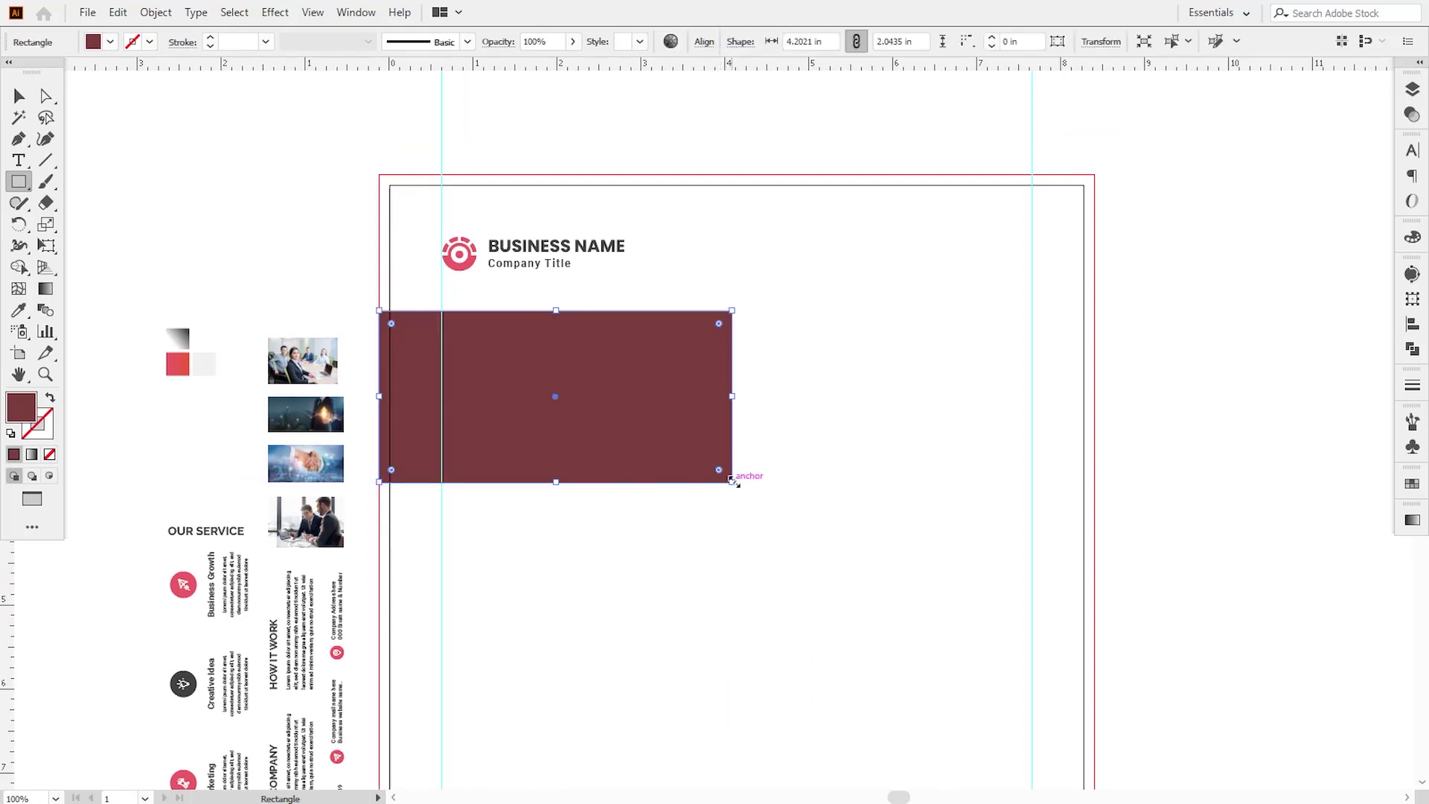
# - Nudge the large rectangle down slightly and extend its bottom edge to make it taller
pyautogui.click(20, 97)
pyautogui.press('Down')
pyautogui.press('Down')
pyautogui.press('Down')
pyautogui.press('Down')
pyautogui.press('Down')
pyautogui.press('Down')
pyautogui.press('Down')
pyautogui.press('Down')
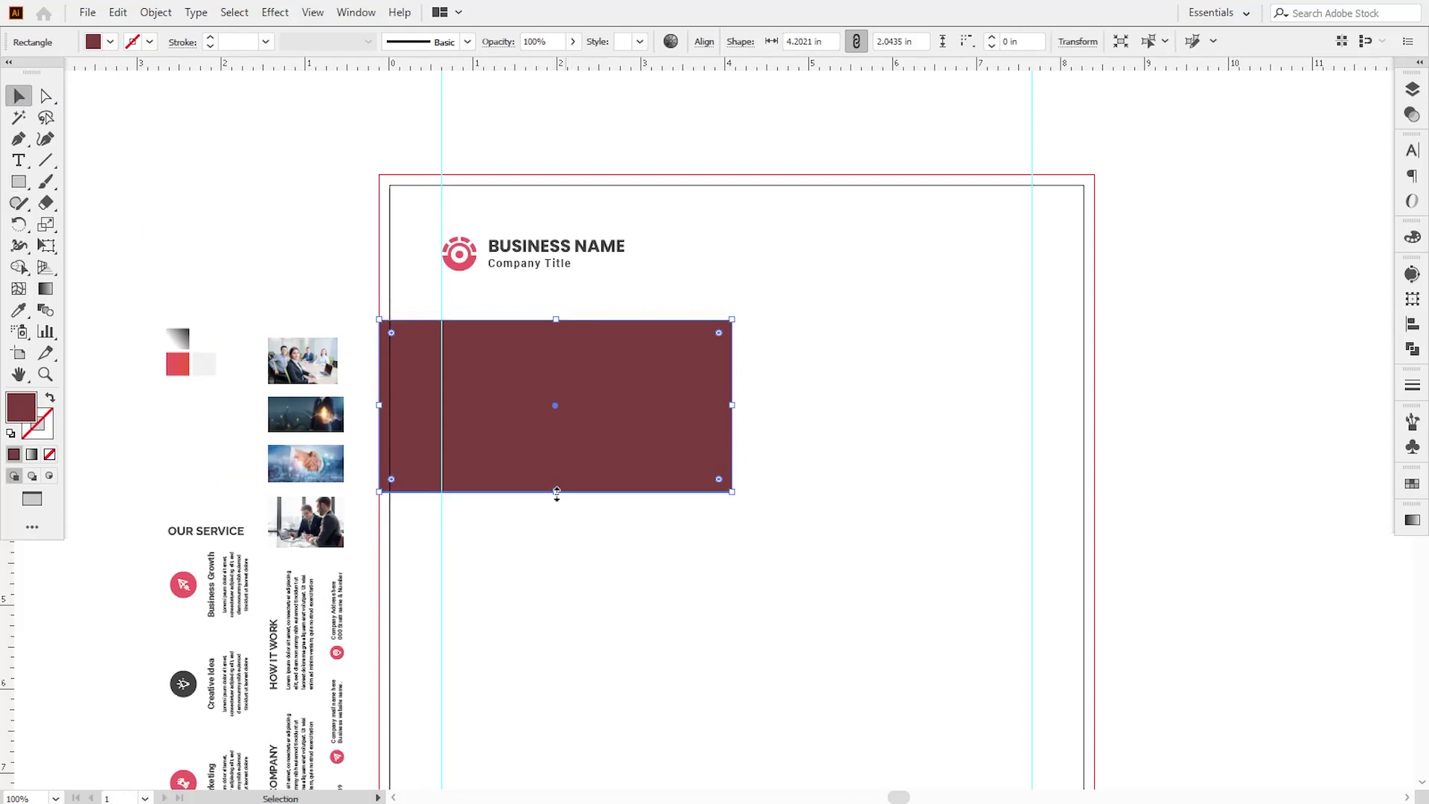
pyautogui.moveTo(556, 493); pyautogui.dragTo(567, 524)
pyautogui.hotkey('ctrl', 'z')
# - Apply the red gradient of the sample square beside the artboard to the large rectangle with the Eyedropper
pyautogui.press('i')
pyautogui.click(179, 362)
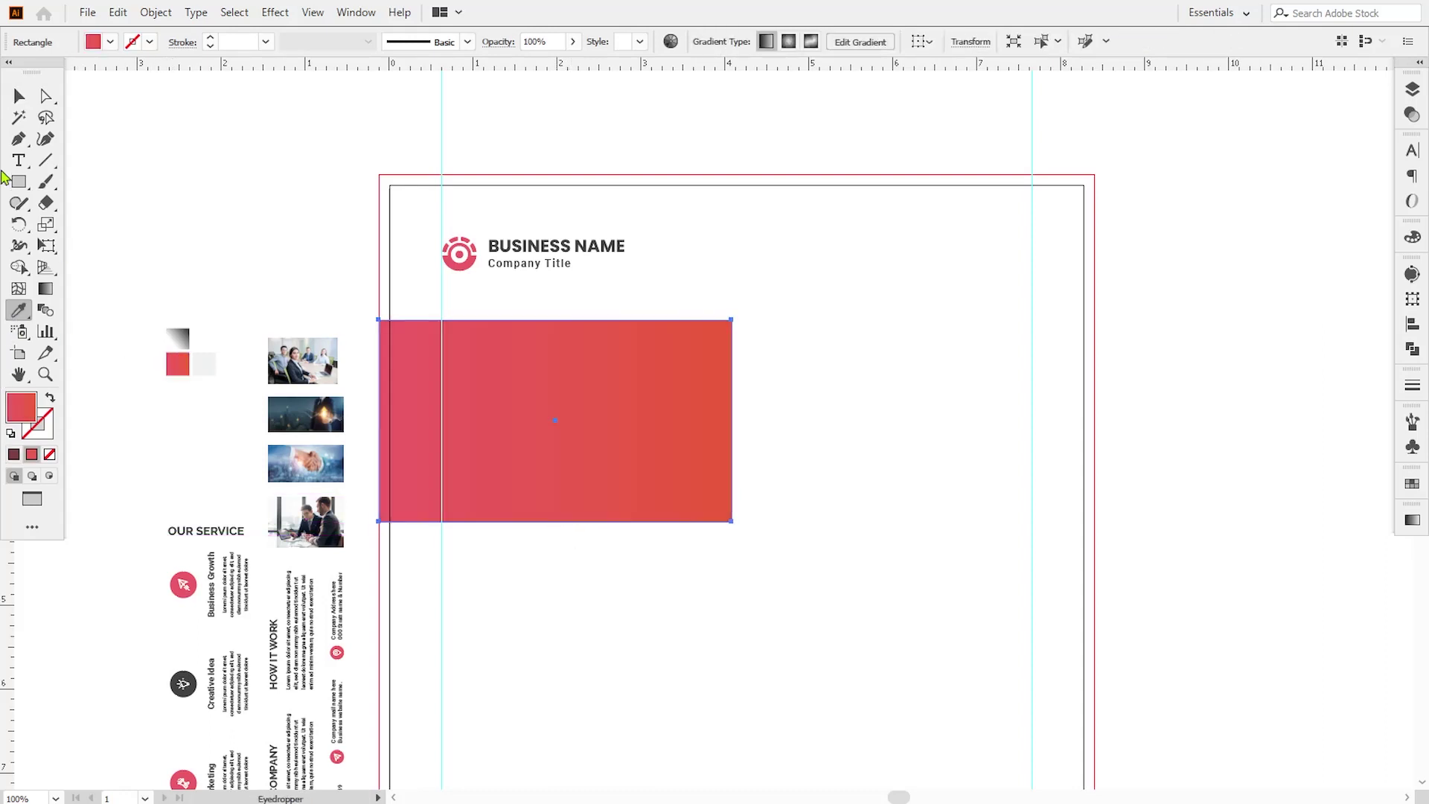
pyautogui.click(20, 97)
pyautogui.click(166, 225)
# - Draw a narrow vertical rectangle at the left bleed edge, extending above and below the large rectangle
pyautogui.moveTo(539, 610); pyautogui.dragTo(548, 611)
pyautogui.click(574, 504)
pyautogui.hotkey('ctrl', 'shift', 'a')
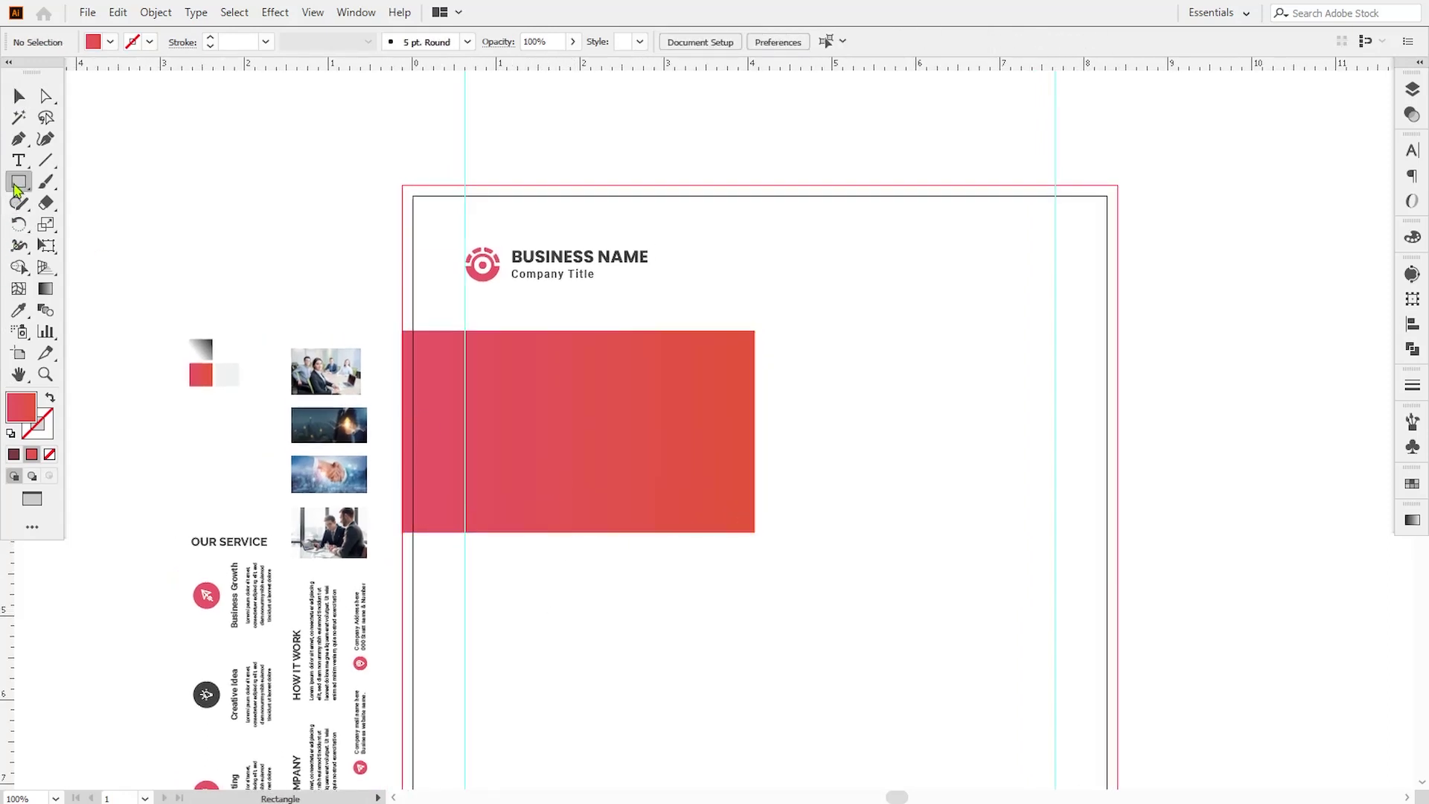
pyautogui.click(19, 182)
pyautogui.moveTo(402, 303); pyautogui.dragTo(445, 576)
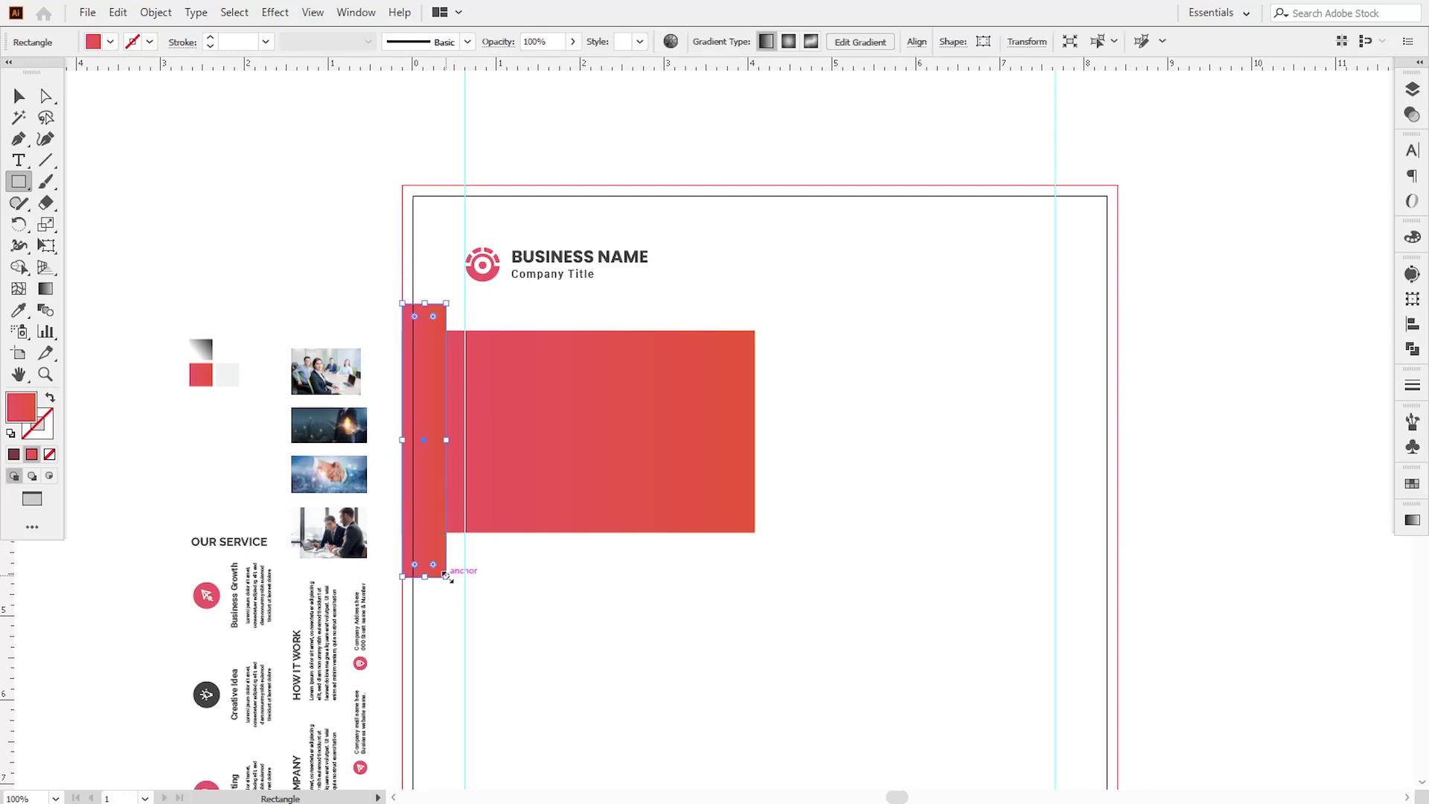
# - Align the narrow and large rectangles to each other's vertical centres
pyautogui.click(18, 98)
pyautogui.keyDown('shift'); pyautogui.click(542, 408); pyautogui.keyUp('shift')
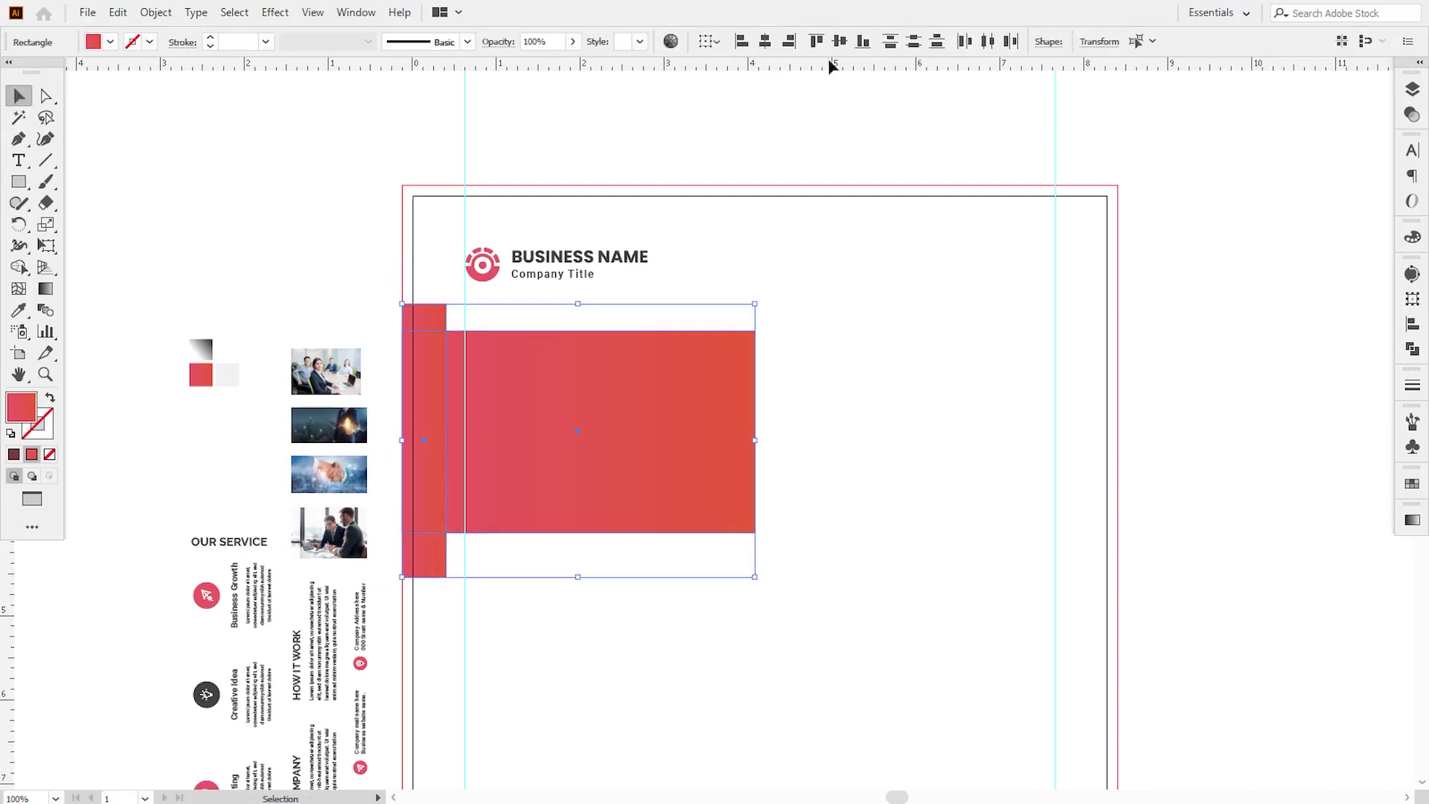
pyautogui.click(841, 43)
pyautogui.click(833, 463)
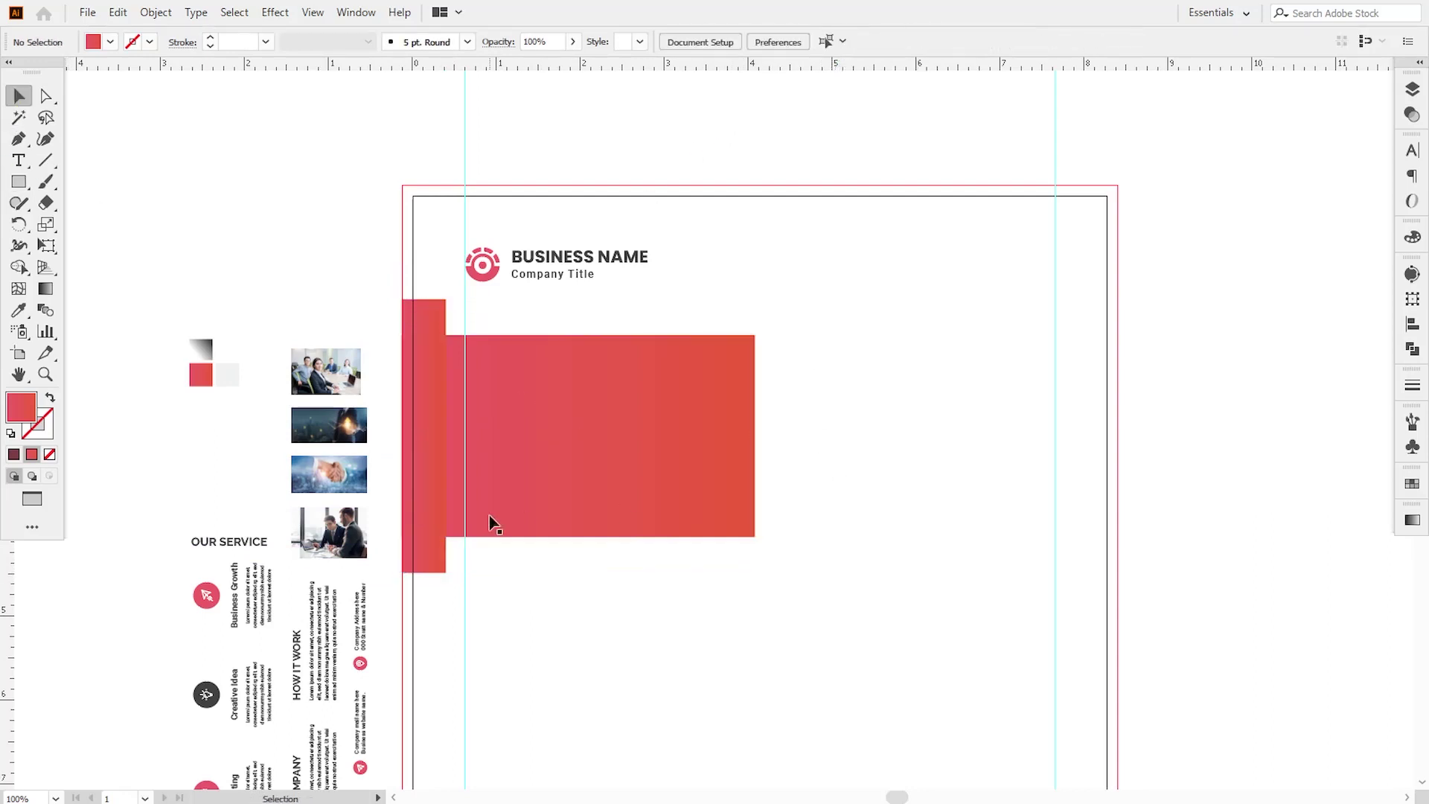
# - Scale the narrow rectangle down slightly around its centre
pyautogui.click(438, 395)
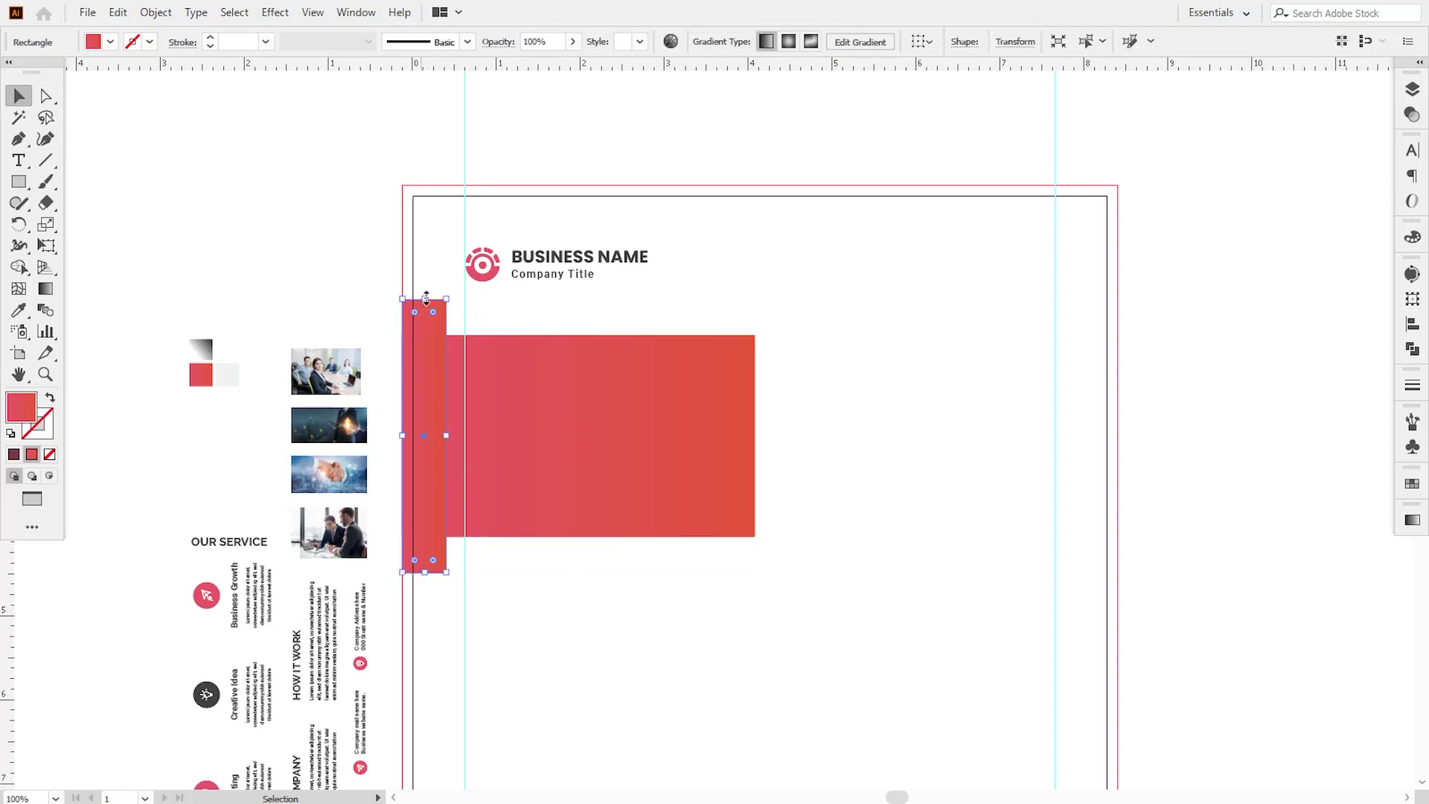
pyautogui.moveTo(425, 300); pyautogui.dragTo(428, 314)
pyautogui.click(519, 635)
pyautogui.moveTo(504, 634); pyautogui.dragTo(562, 645)
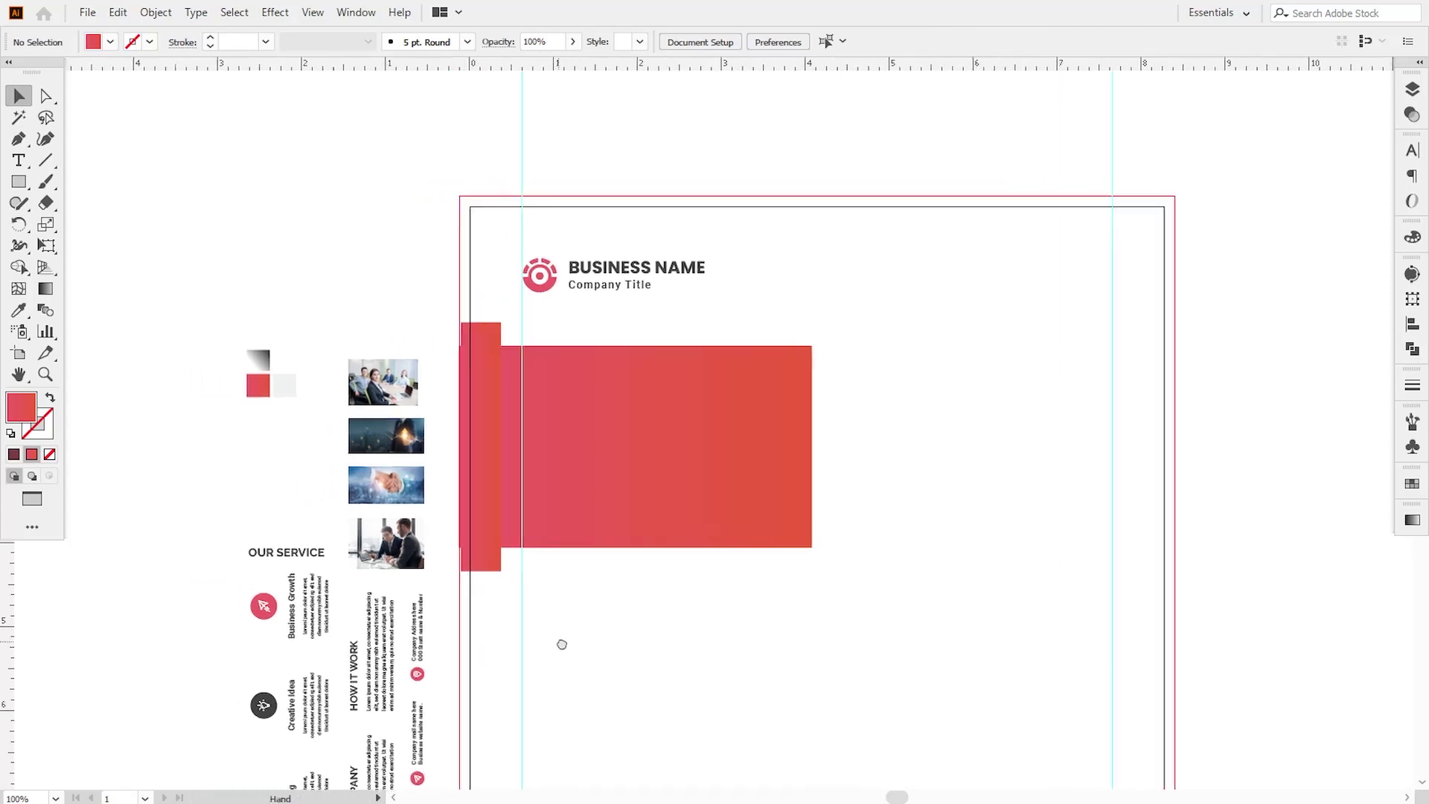
# - Move the narrow rectangle left so that its left edge sits on the bleed line
pyautogui.hotkey('ctrl', '+')
pyautogui.hotkey('ctrl', '+')
pyautogui.hotkey('ctrl', '+')
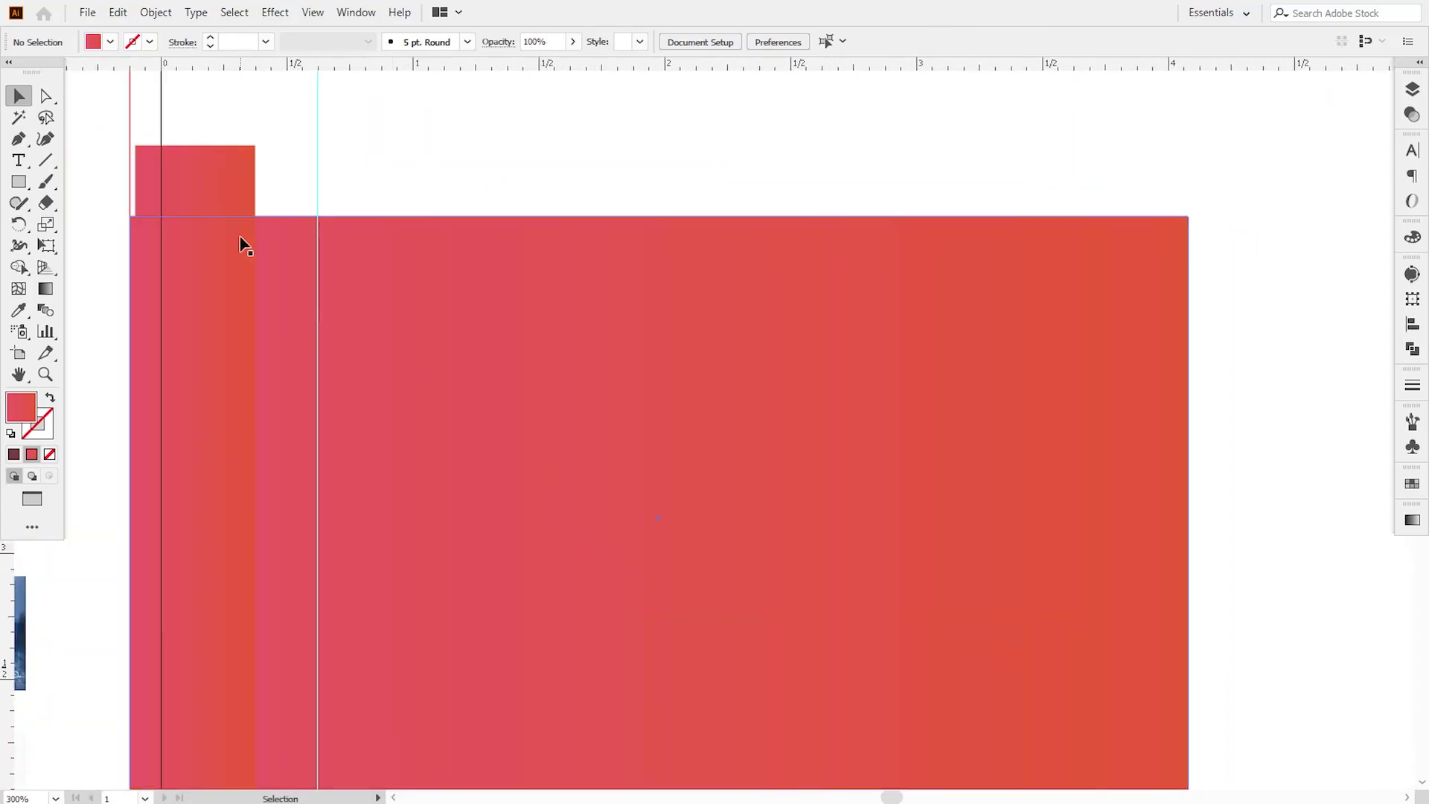
pyautogui.moveTo(222, 203); pyautogui.dragTo(212, 203)
pyautogui.moveTo(248, 518); pyautogui.dragTo(262, 523)
pyautogui.hotkey('ctrl', '-')
pyautogui.hotkey('ctrl', '-')
pyautogui.moveTo(853, 446); pyautogui.dragTo(645, 514)
pyautogui.click(586, 699)
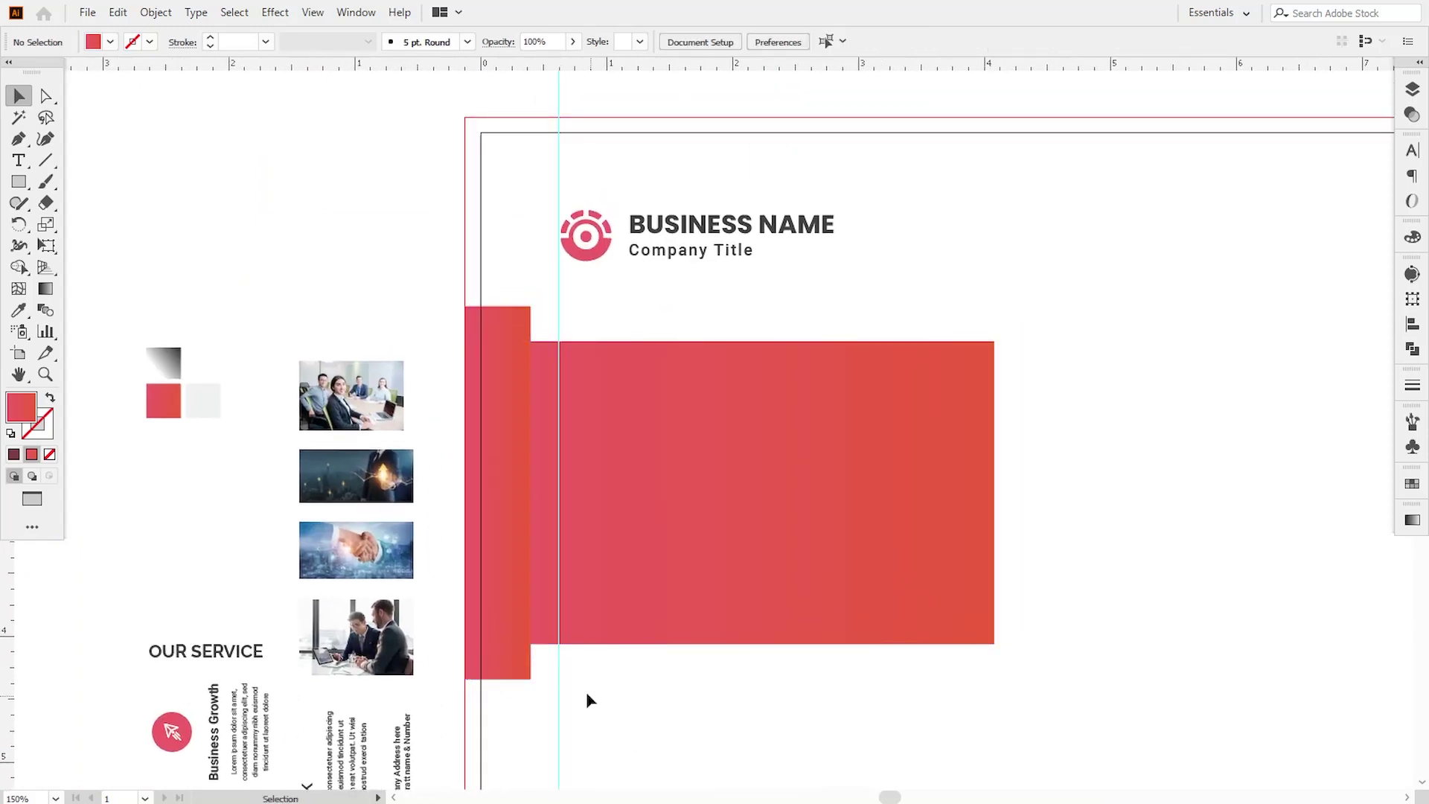
# - Round the two right-hand corners of the narrow rectangle to a radius of about 0.31 in
pyautogui.click(511, 664)
pyautogui.click(42, 104)
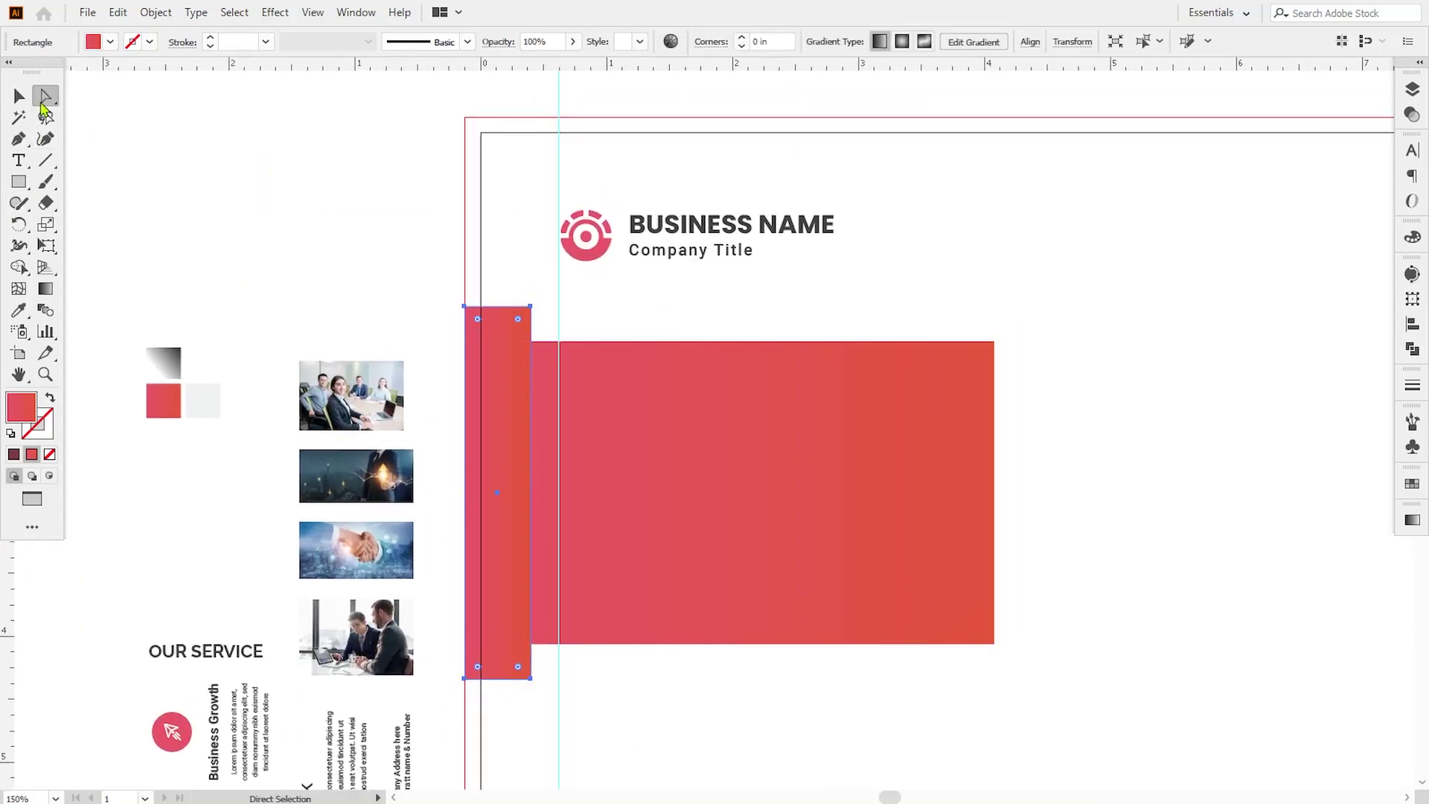
pyautogui.click(529, 305)
pyautogui.keyDown('shift'); pyautogui.click(527, 677); pyautogui.keyUp('shift')
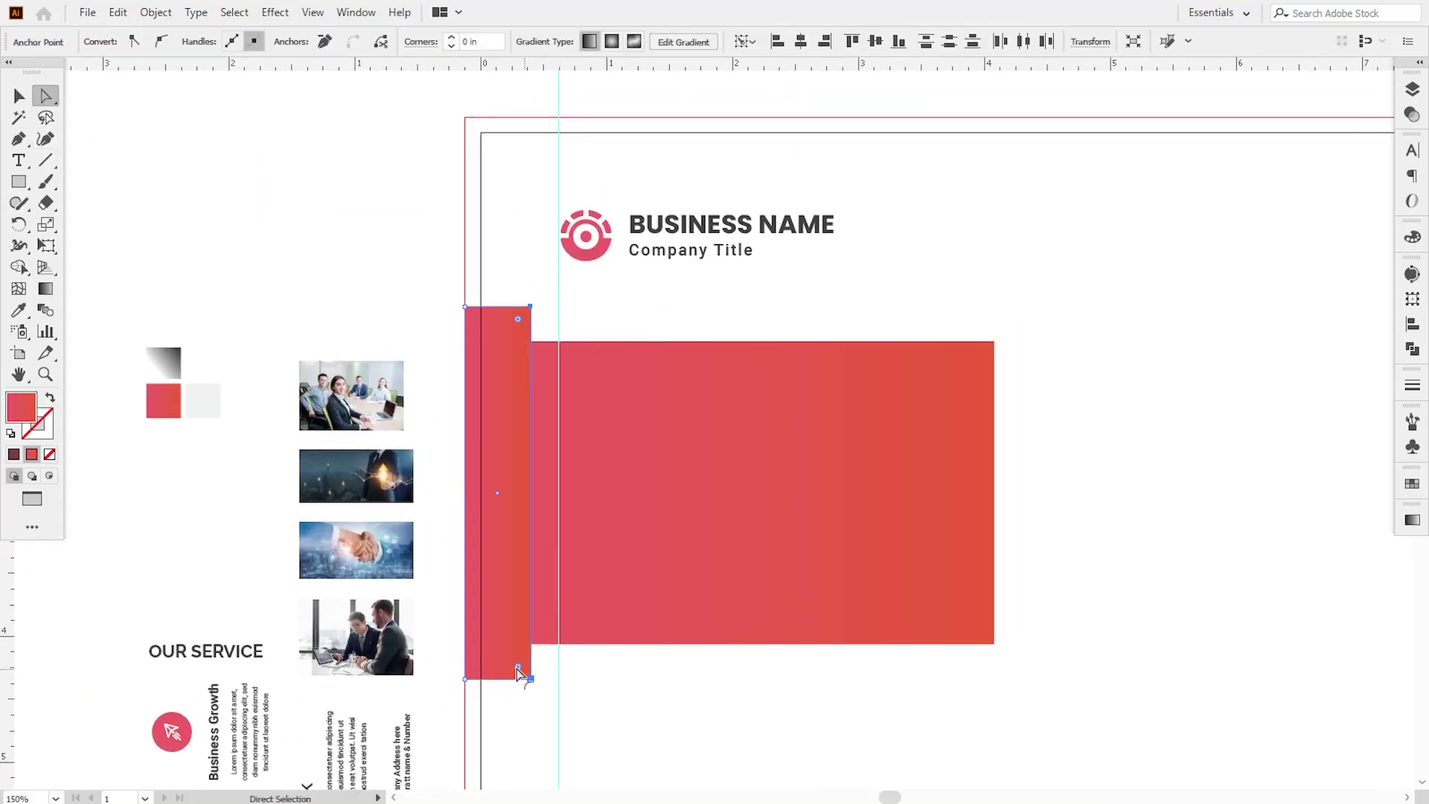
pyautogui.moveTo(518, 667); pyautogui.dragTo(491, 654)
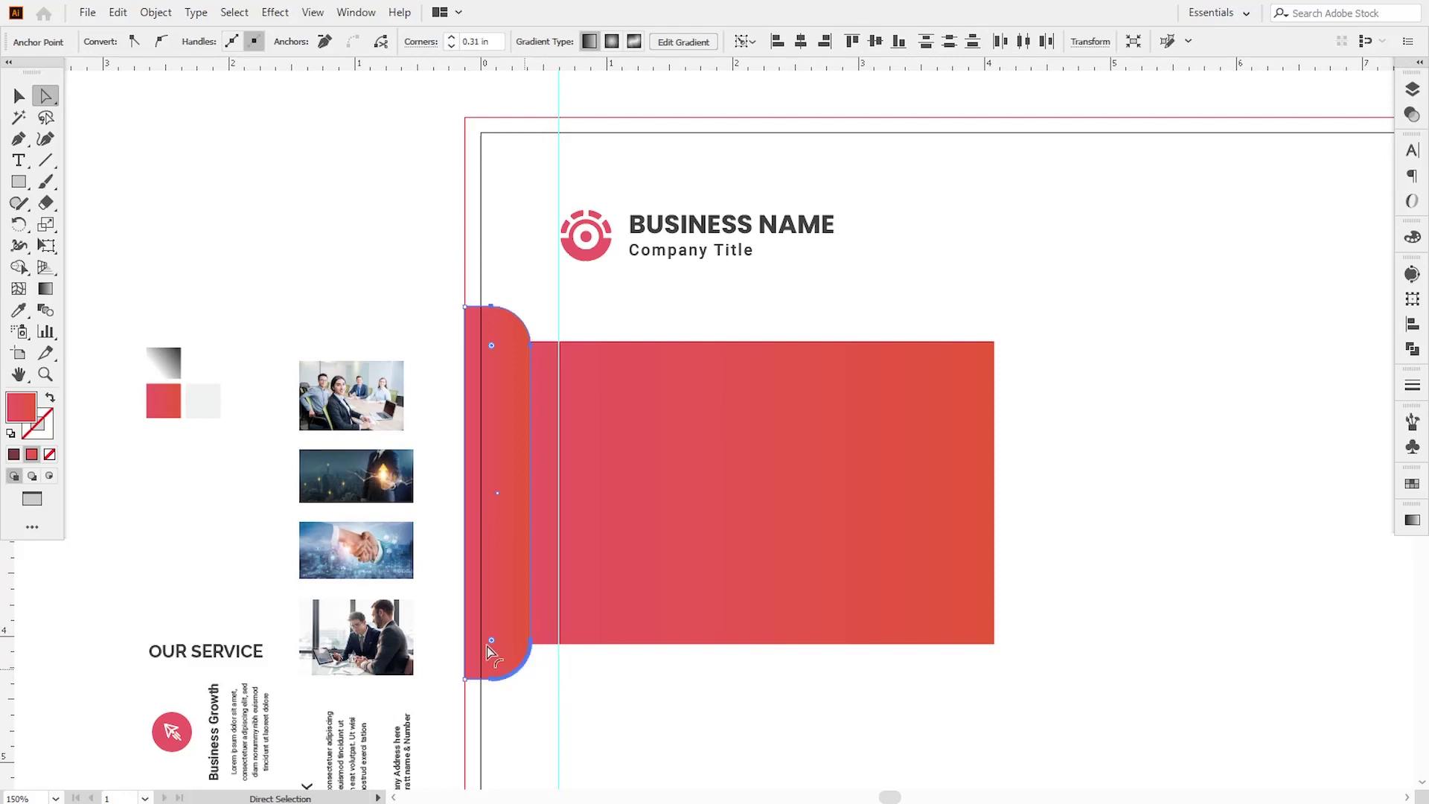
pyautogui.click(740, 755)
# - Unite the rounded narrow rectangle and the large rectangle into a single shape with the Pathfinder
pyautogui.click(709, 600)
pyautogui.keyDown('shift'); pyautogui.click(512, 558); pyautogui.keyUp('shift')
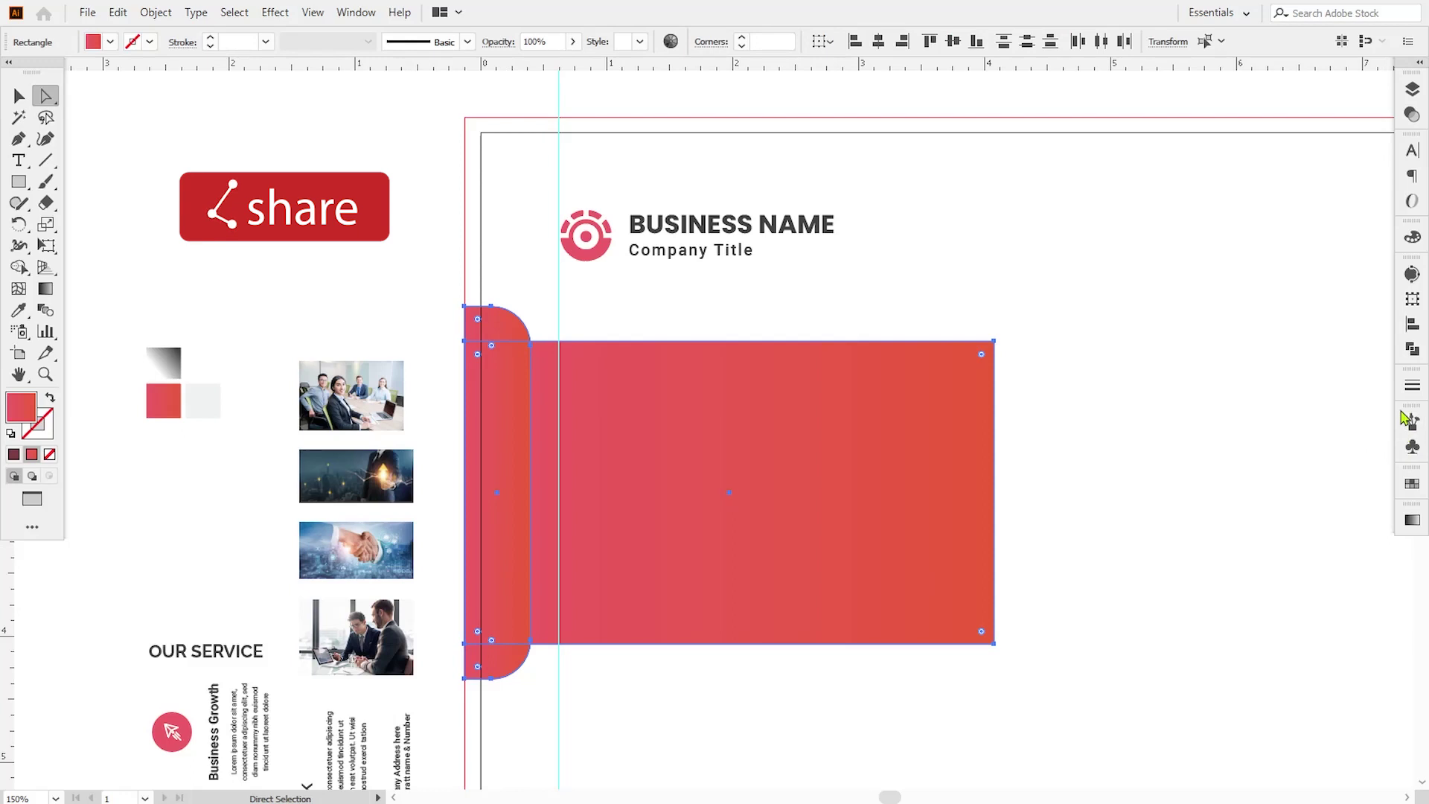
pyautogui.click(1412, 348)
pyautogui.click(1201, 317)
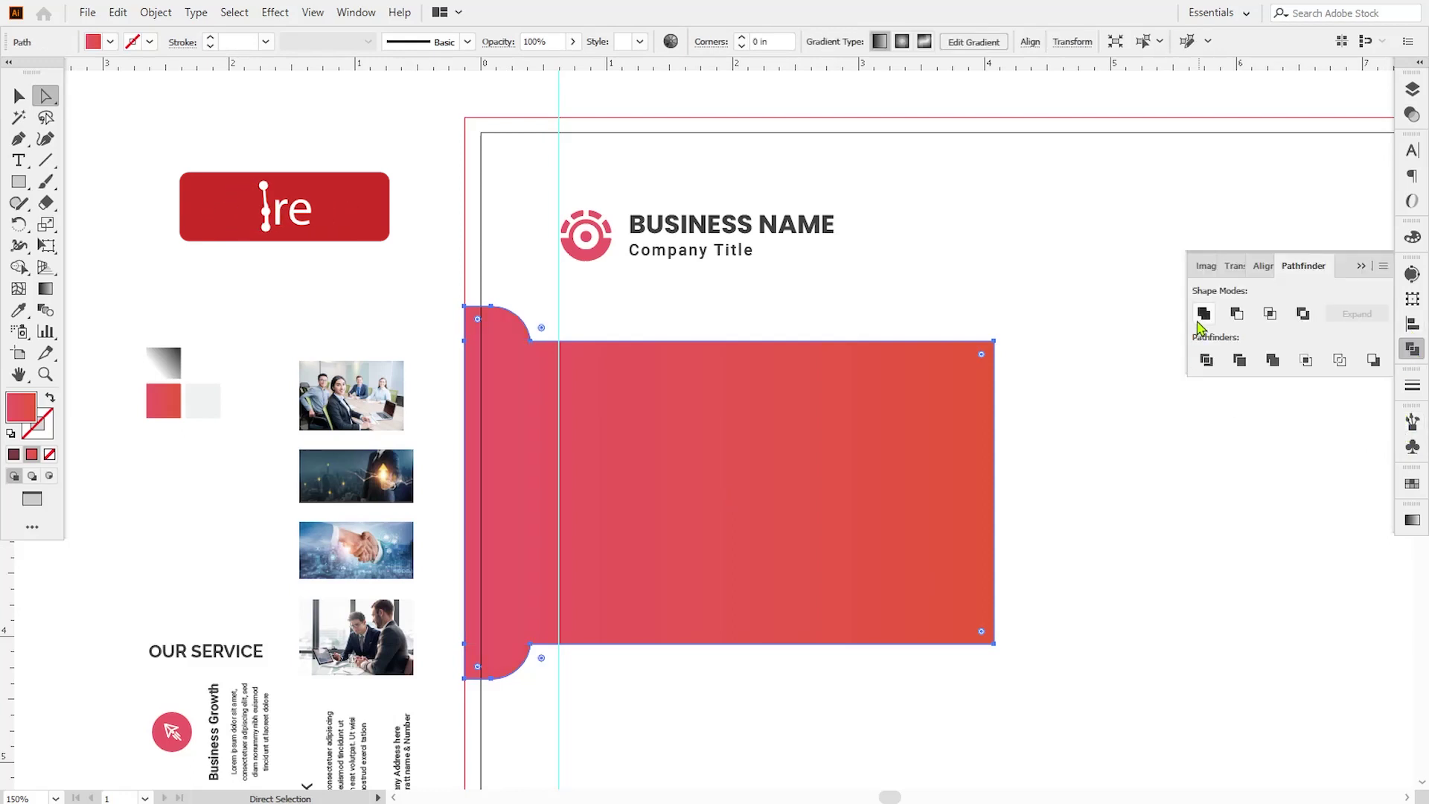
pyautogui.click(1360, 266)
pyautogui.click(1106, 477)
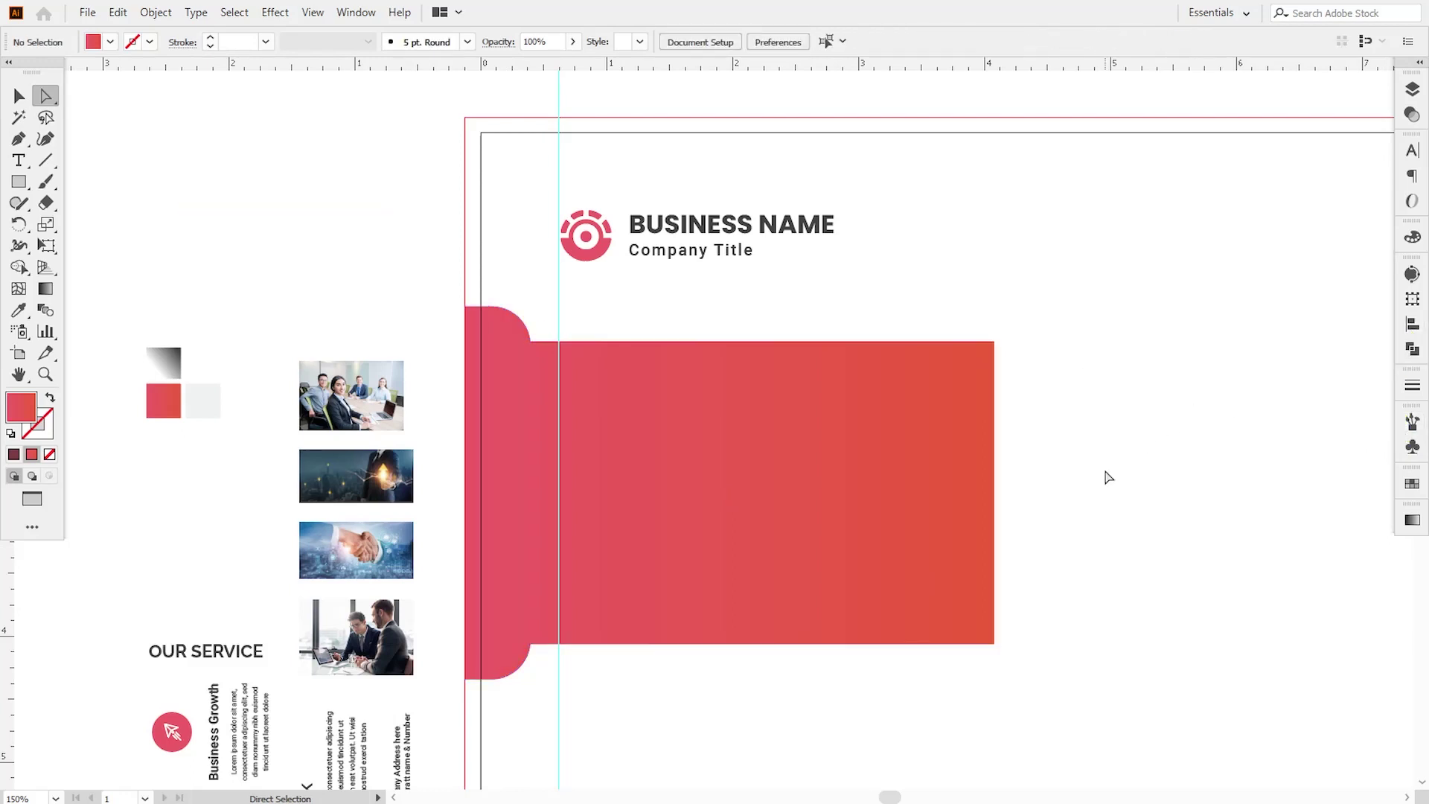
# - Draw a large red gradient circle and place it just beside the right edge of the united shape
pyautogui.hotkey('ctrl', '-')
pyautogui.moveTo(1103, 469); pyautogui.dragTo(927, 448)
pyautogui.moveTo(23, 181); pyautogui.dragTo(70, 220)
pyautogui.moveTo(770, 350); pyautogui.dragTo(962, 670)
pyautogui.press('v')
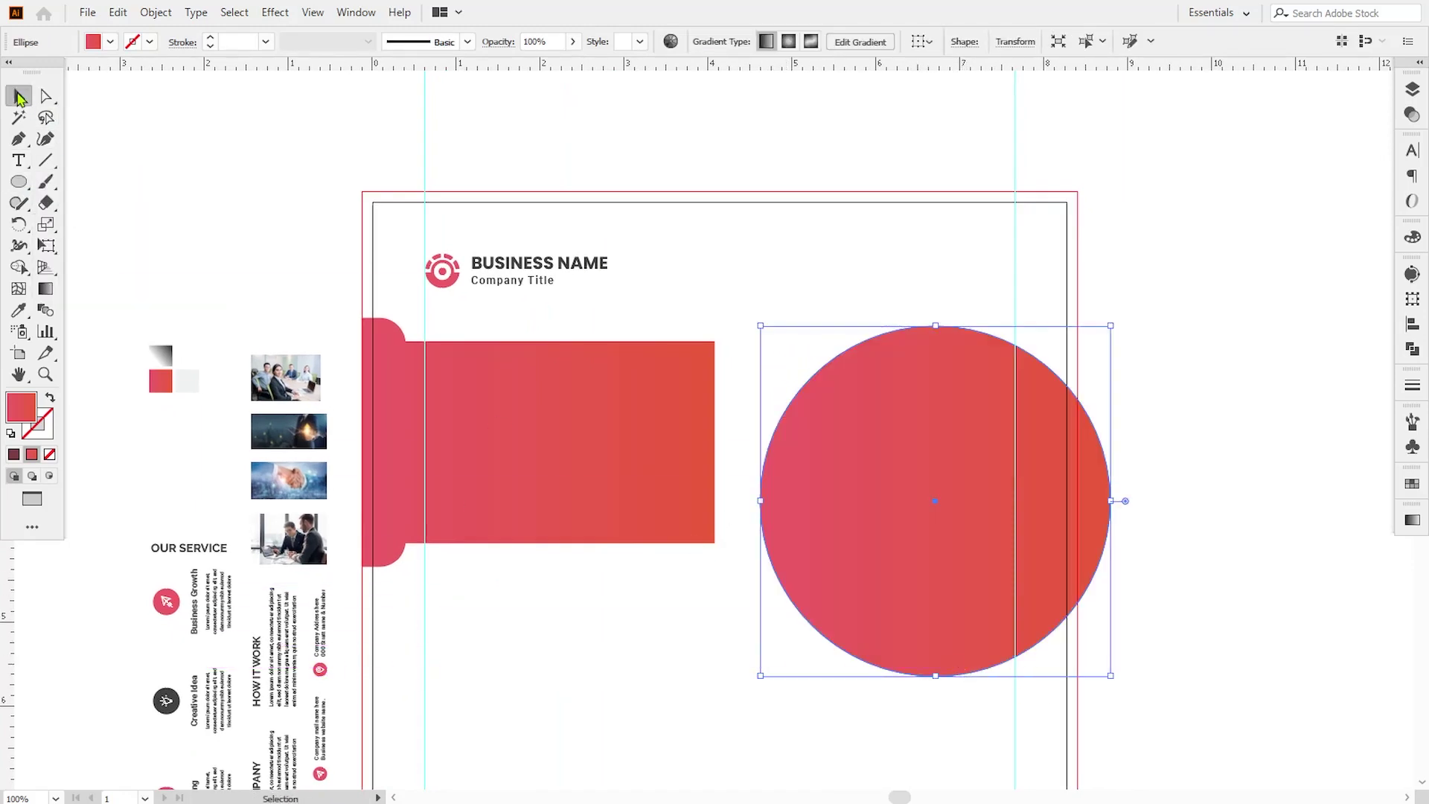
pyautogui.moveTo(900, 526); pyautogui.dragTo(863, 476)
# - Align the united shape and the circle to each other's vertical centres
pyautogui.click(395, 404)
pyautogui.keyDown('shift'); pyautogui.click(833, 481); pyautogui.keyUp('shift')
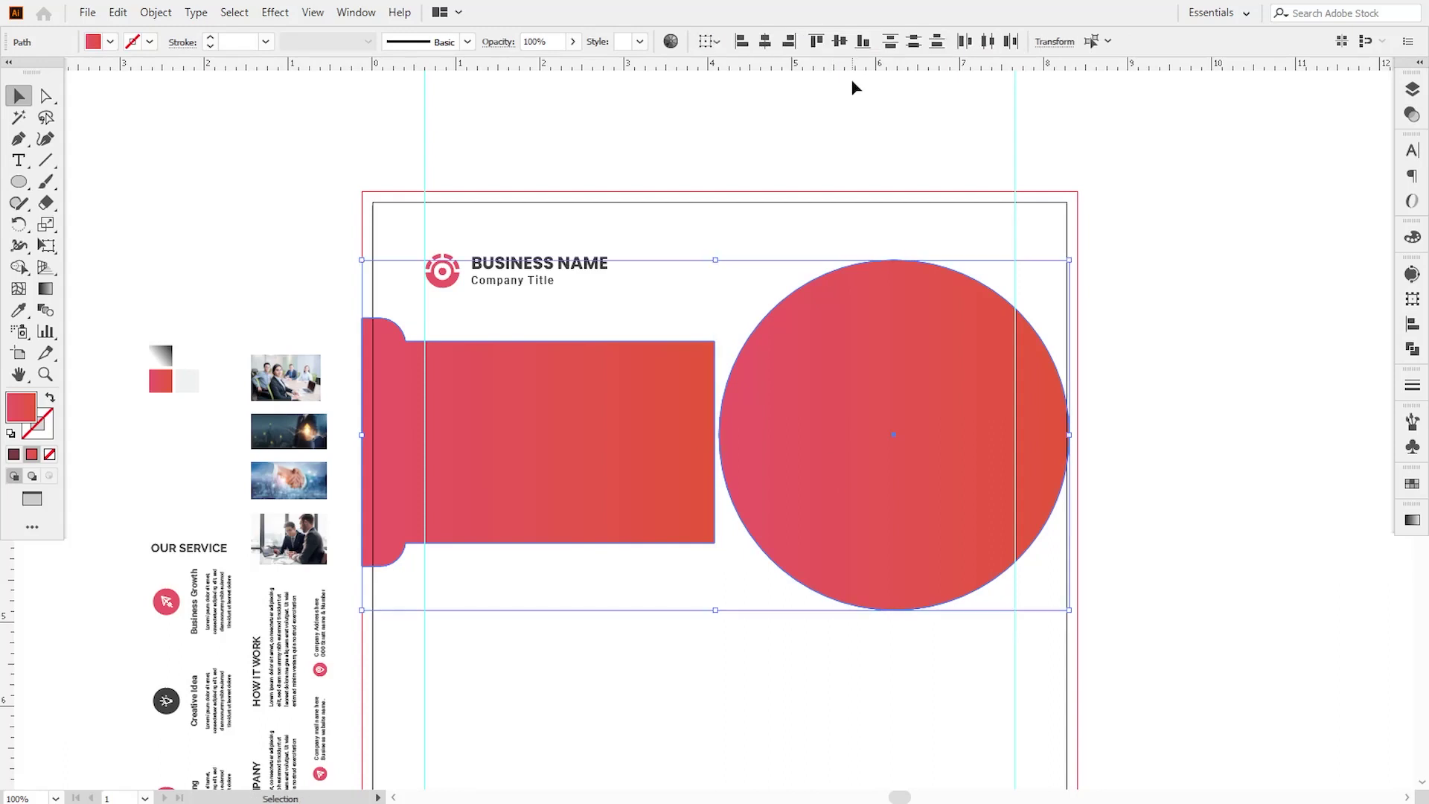
pyautogui.click(839, 42)
pyautogui.click(1149, 453)
# - Enlarge the circle around its centre and nudge it left so that it overlaps the united shape's right end
pyautogui.click(979, 532)
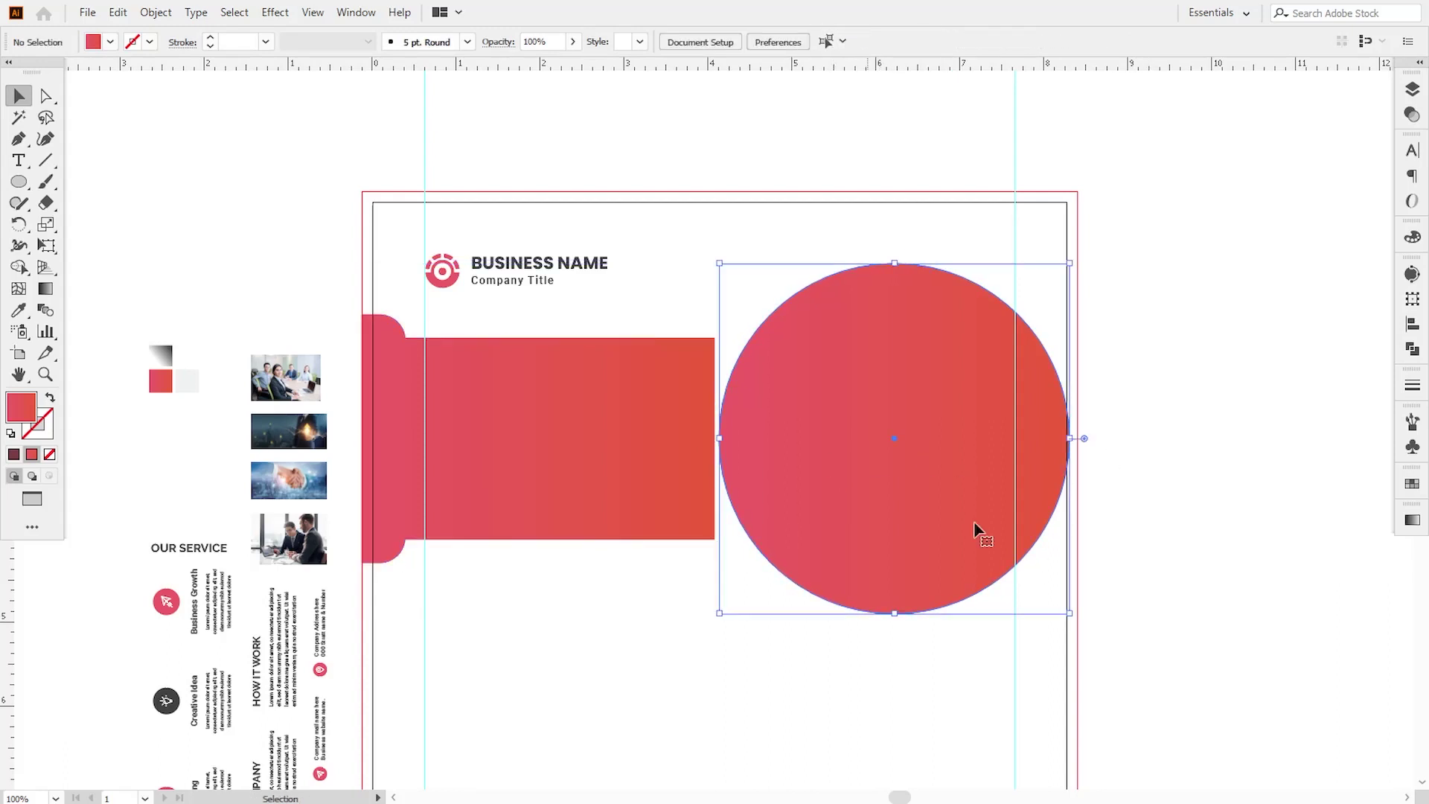
pyautogui.moveTo(1070, 616); pyautogui.dragTo(1104, 671)
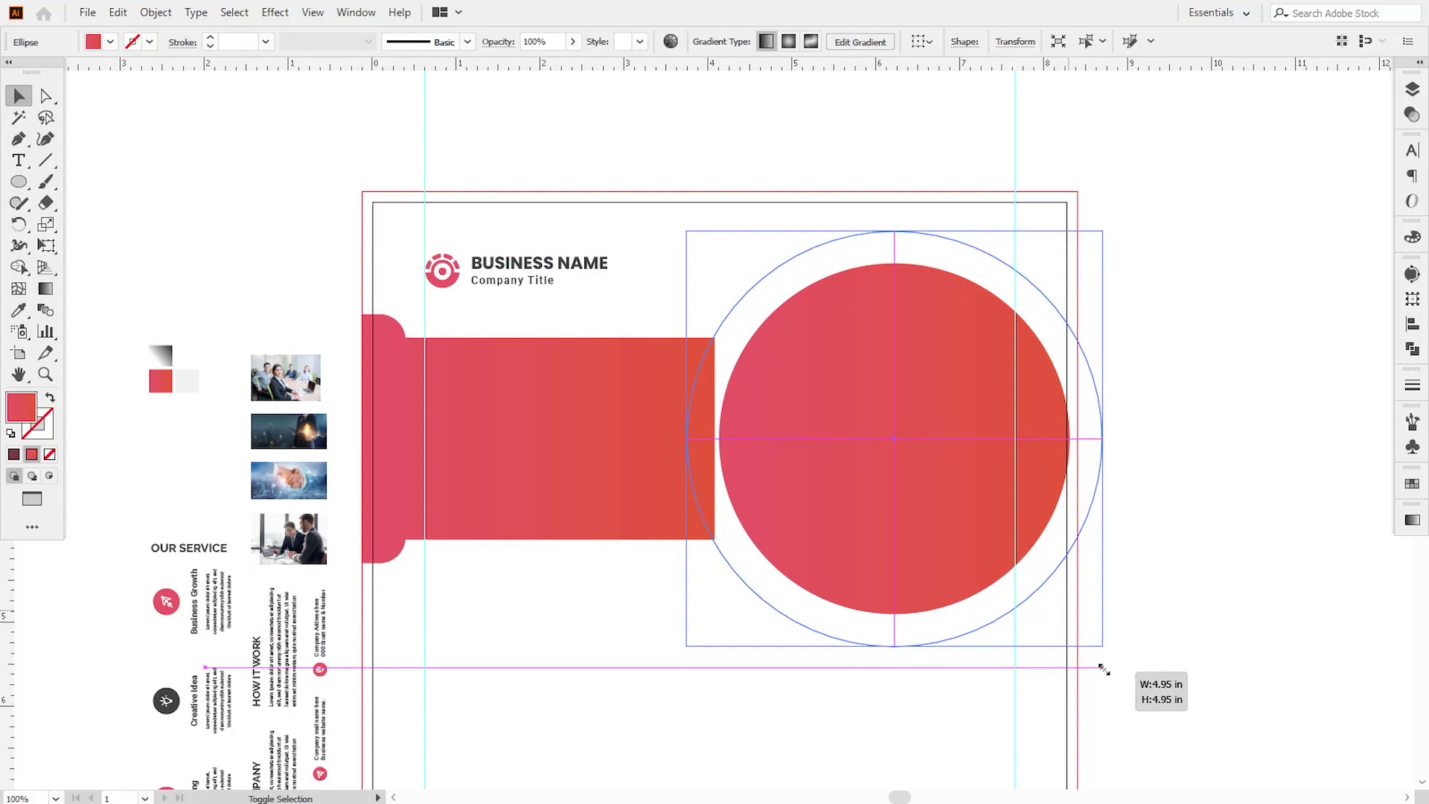
pyautogui.moveTo(1105, 671); pyautogui.dragTo(1094, 680)
pyautogui.press('Left')
pyautogui.press('Left')
pyautogui.press('Left')
pyautogui.press('Left')
pyautogui.press('Left')
pyautogui.press('Left')
pyautogui.press('Left')
pyautogui.press('Left')
pyautogui.press('Left')
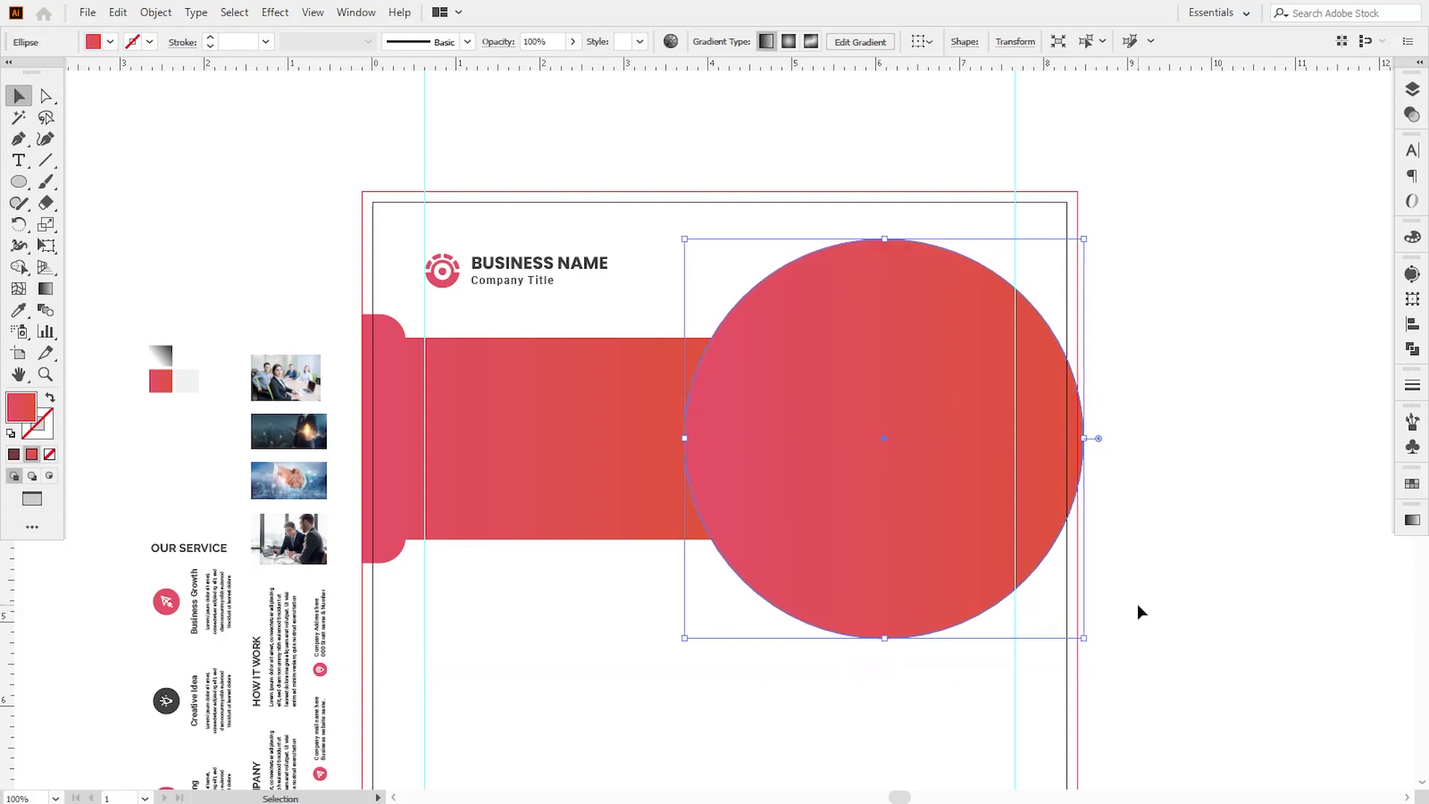
pyautogui.click(1123, 490)
# - Paste a copy of the circle directly behind it and enlarge the copy around its centre to about 4.95 in
pyautogui.click(844, 518)
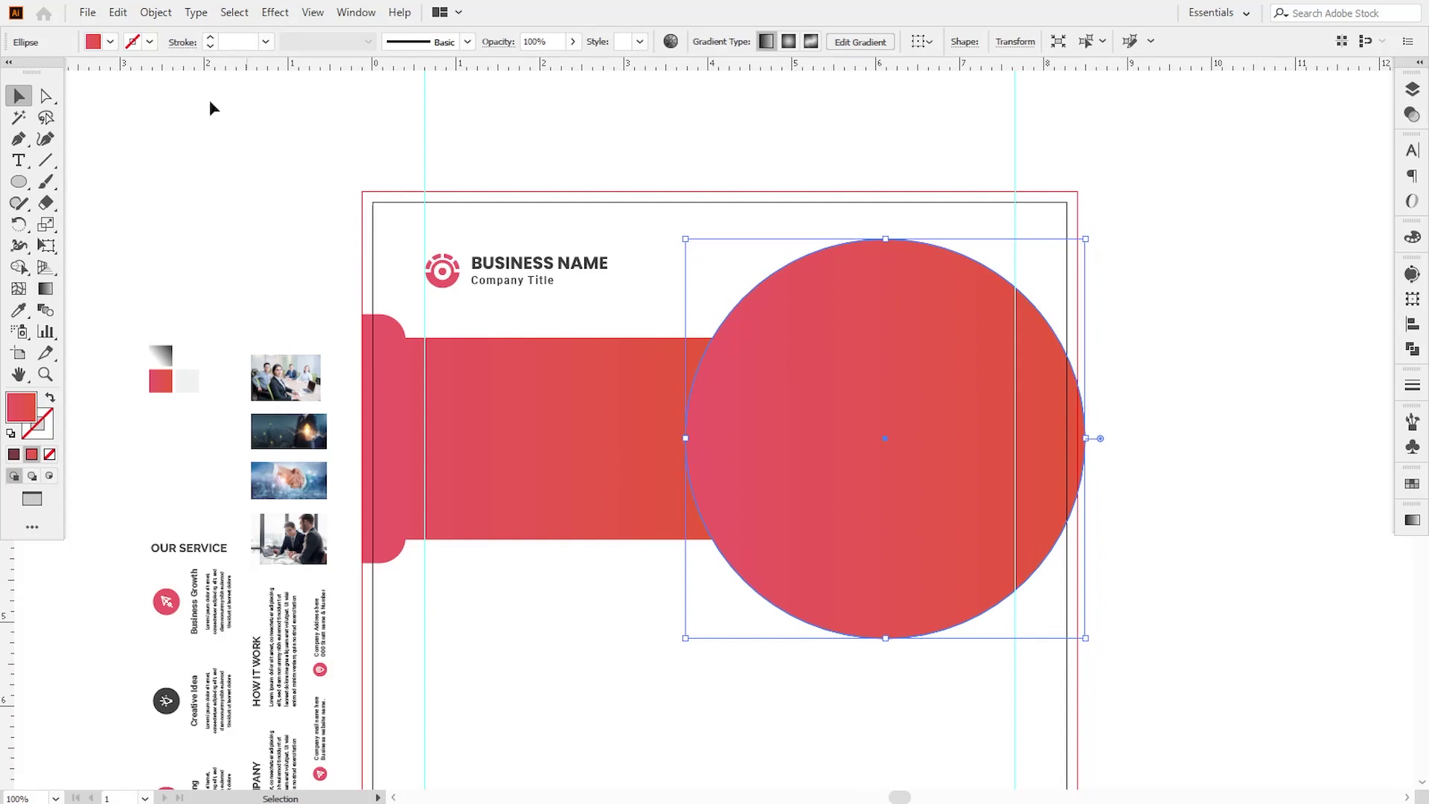
pyautogui.click(118, 12)
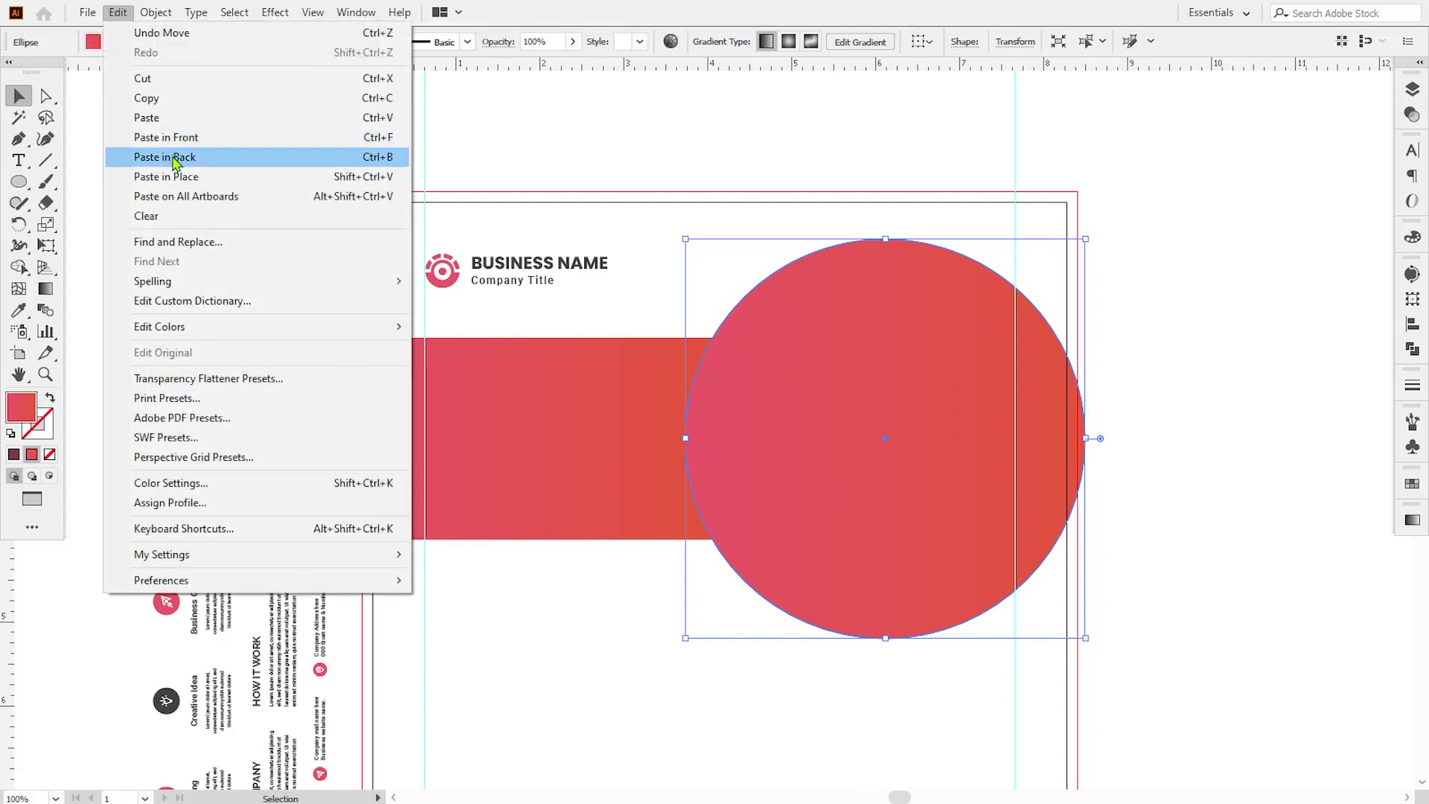
pyautogui.click(174, 157)
pyautogui.moveTo(1085, 239)
pyautogui.mouseDown()
pyautogui.moveTo(1088, 200)
pyautogui.moveTo(1093, 230)
pyautogui.mouseUp()
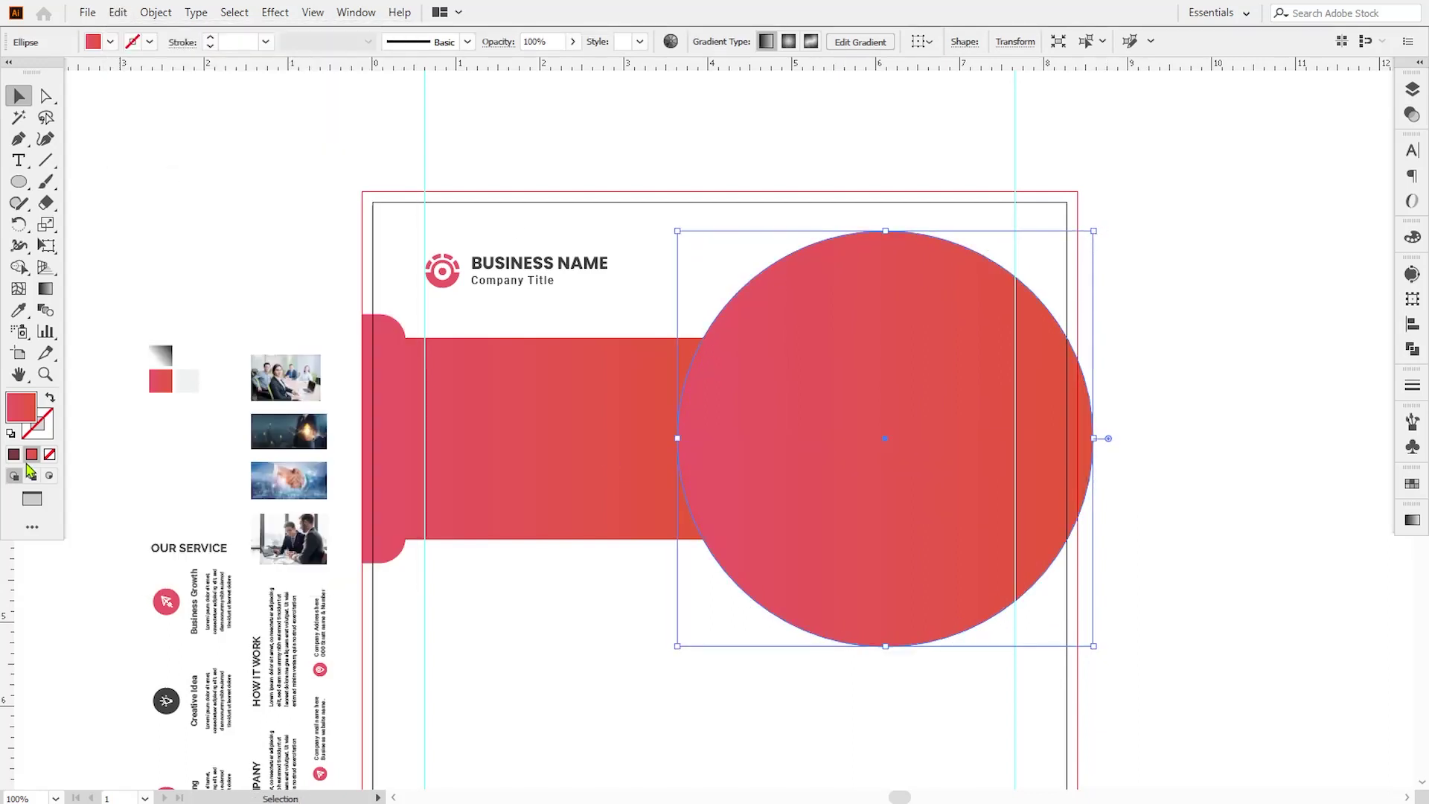
# - Turn the larger back circle into an unfilled gradient outline and set its stroke weight to 2 pt
pyautogui.click(52, 400)
pyautogui.click(720, 747)
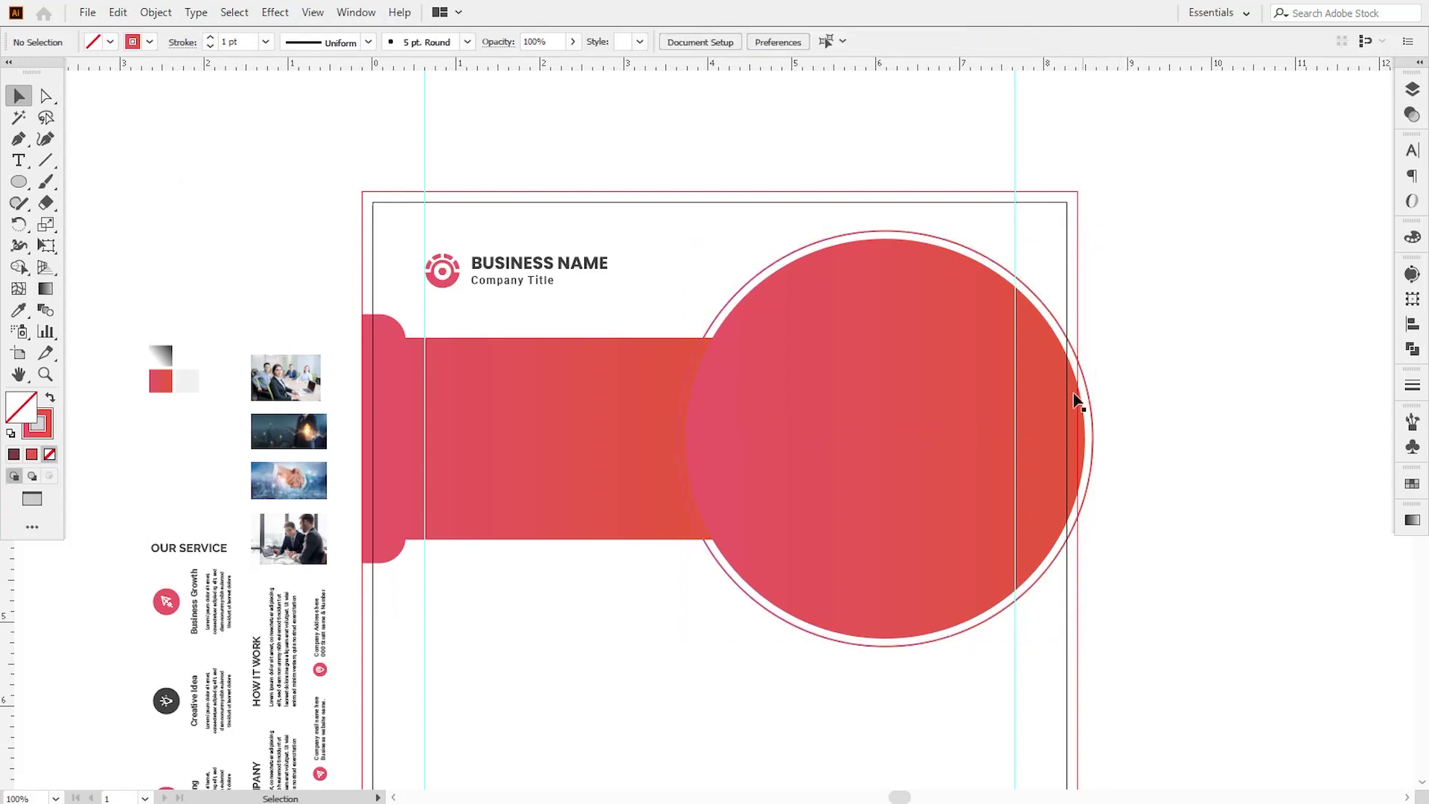
pyautogui.click(1050, 313)
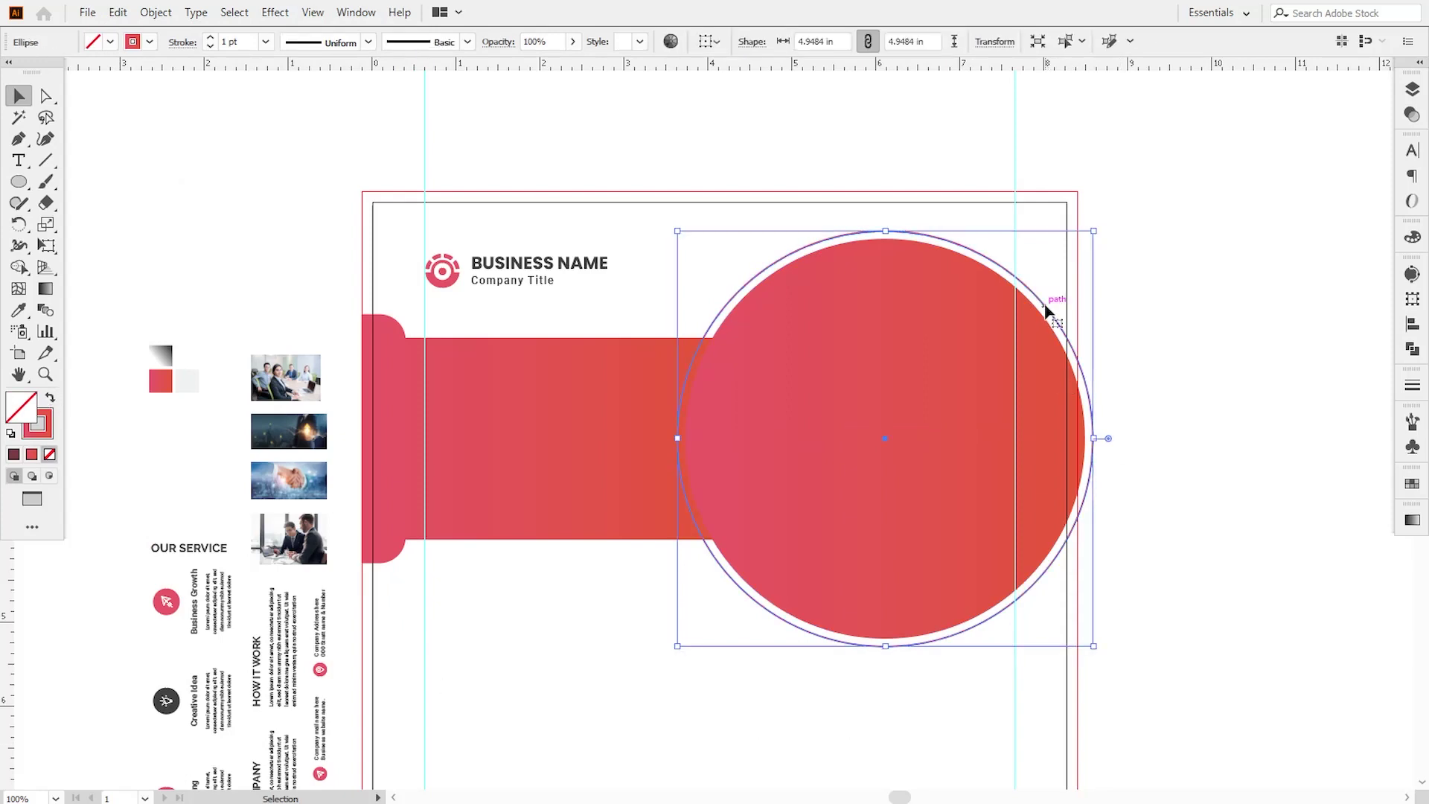
pyautogui.click(210, 37)
pyautogui.click(1180, 489)
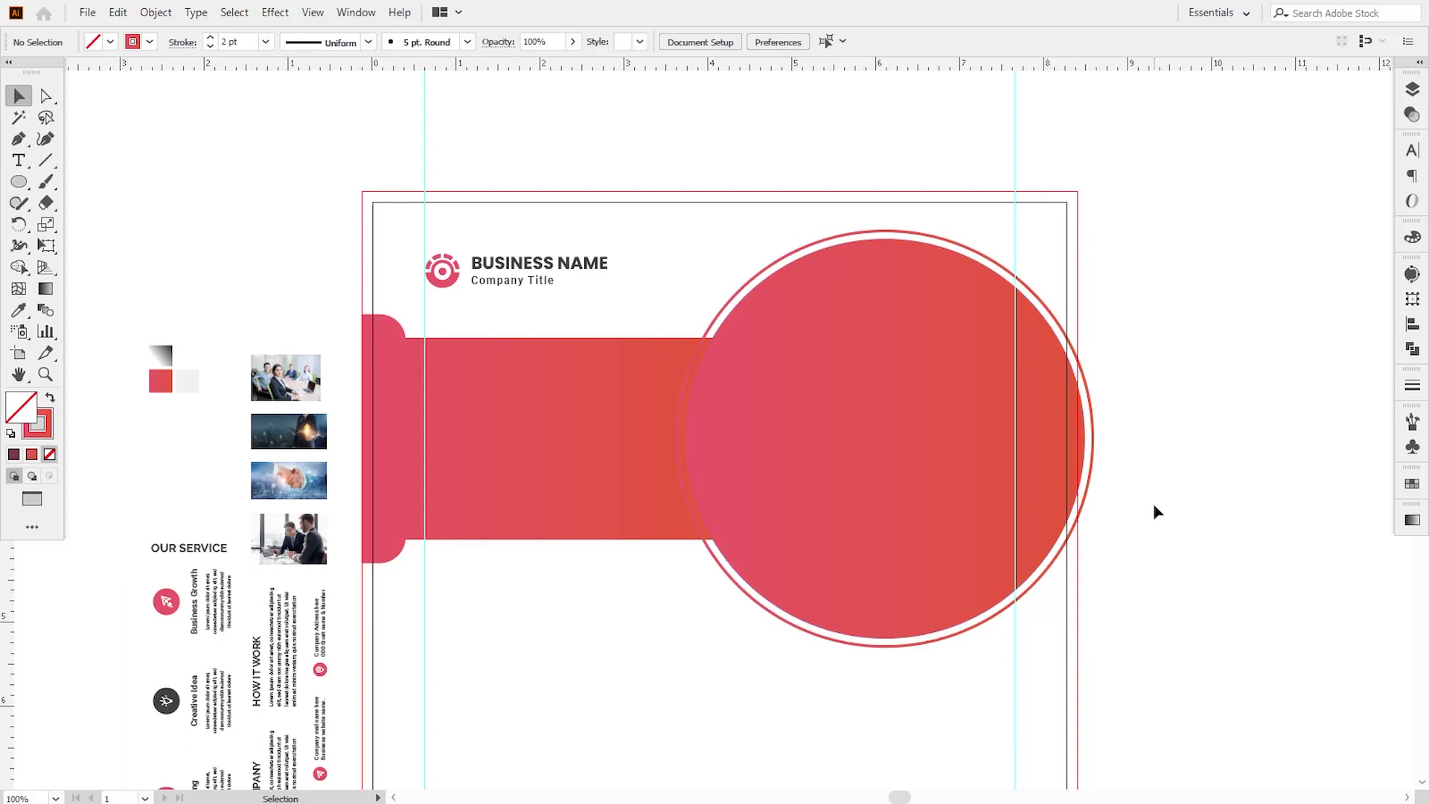
# - Make a white (ffffff) circle about 1.37 in wide at the large circle's centre from a scaled-down copy of that circle
pyautogui.click(898, 508)
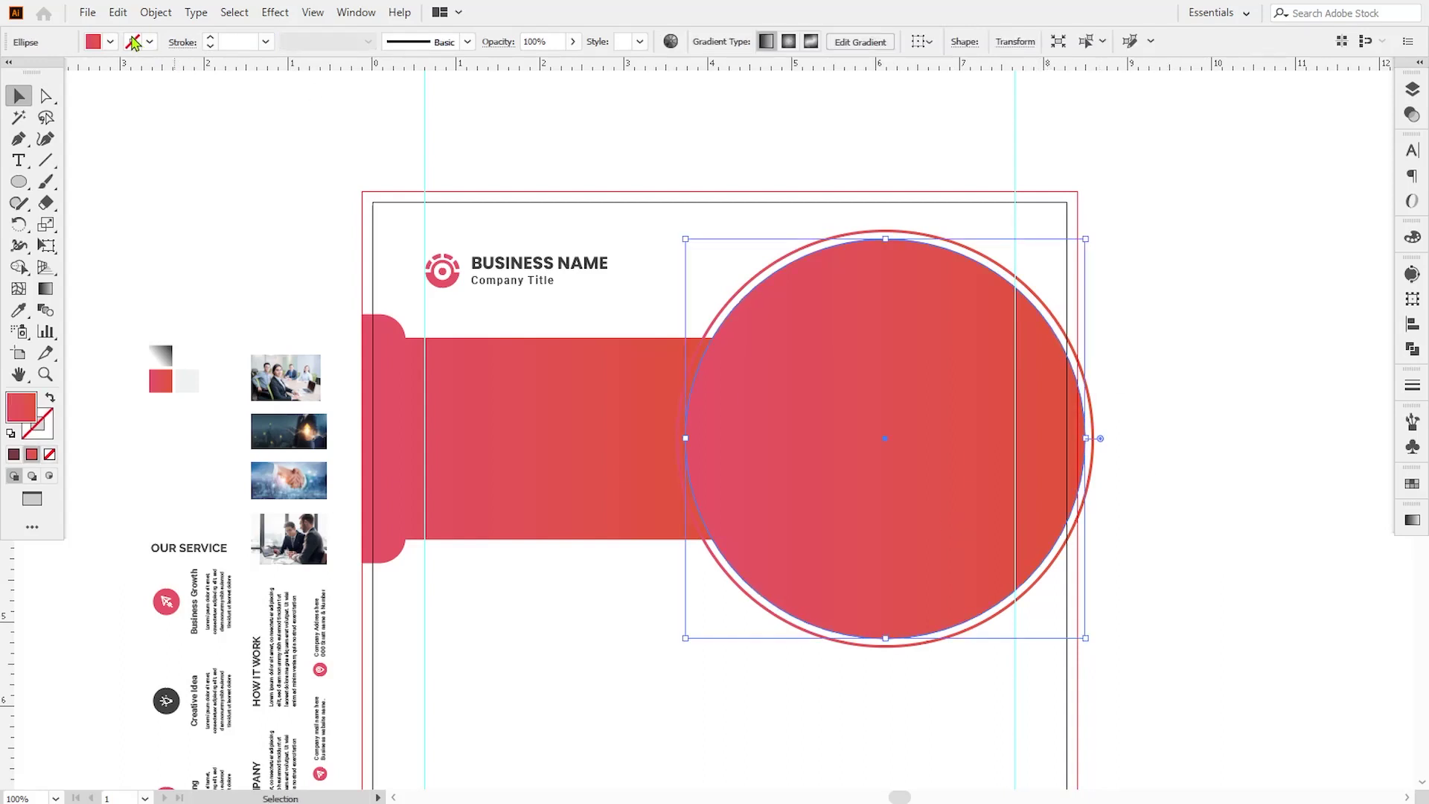
pyautogui.click(118, 12)
pyautogui.click(147, 97)
pyautogui.click(118, 12)
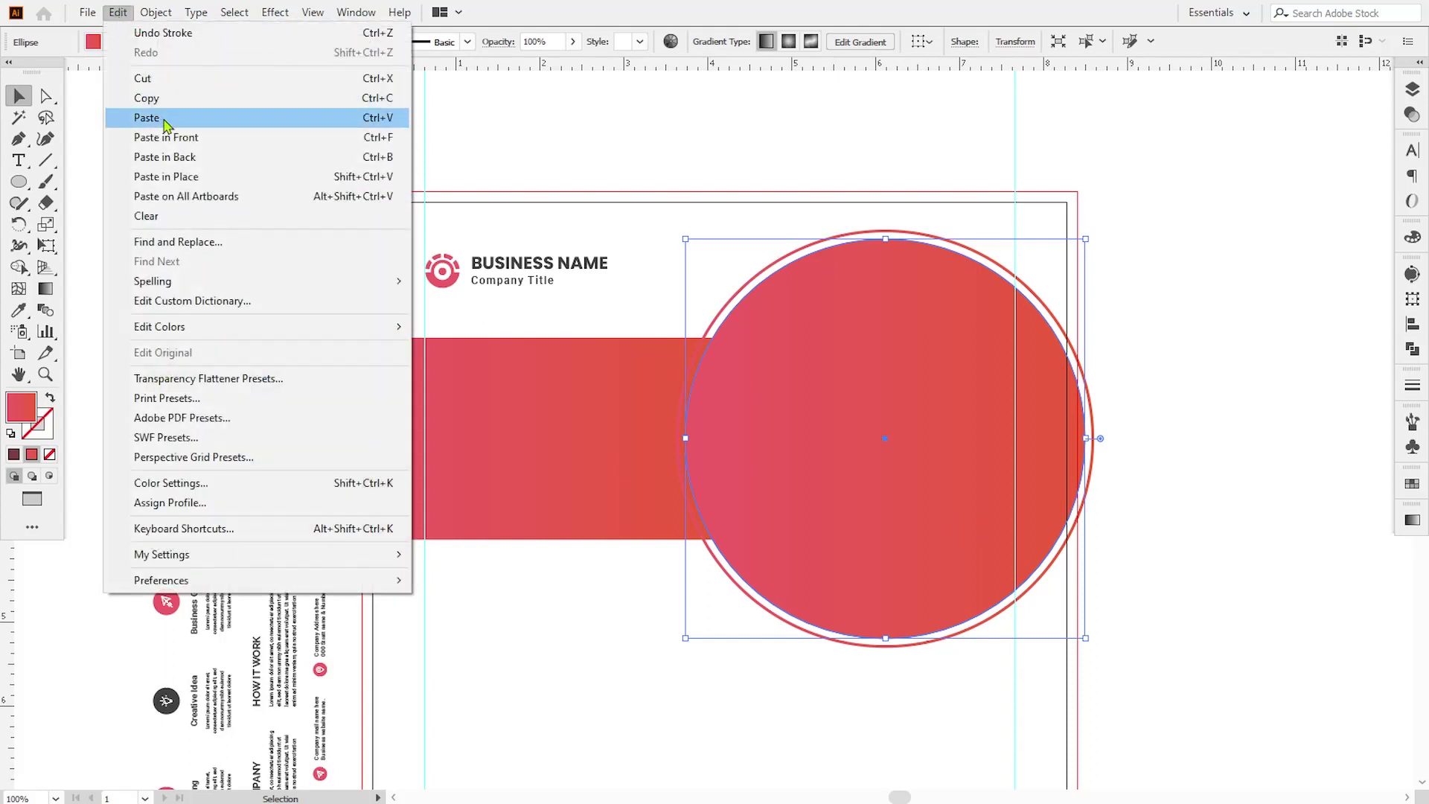
pyautogui.click(147, 117)
pyautogui.moveTo(1085, 239); pyautogui.dragTo(945, 385)
pyautogui.doubleClick(21, 407)
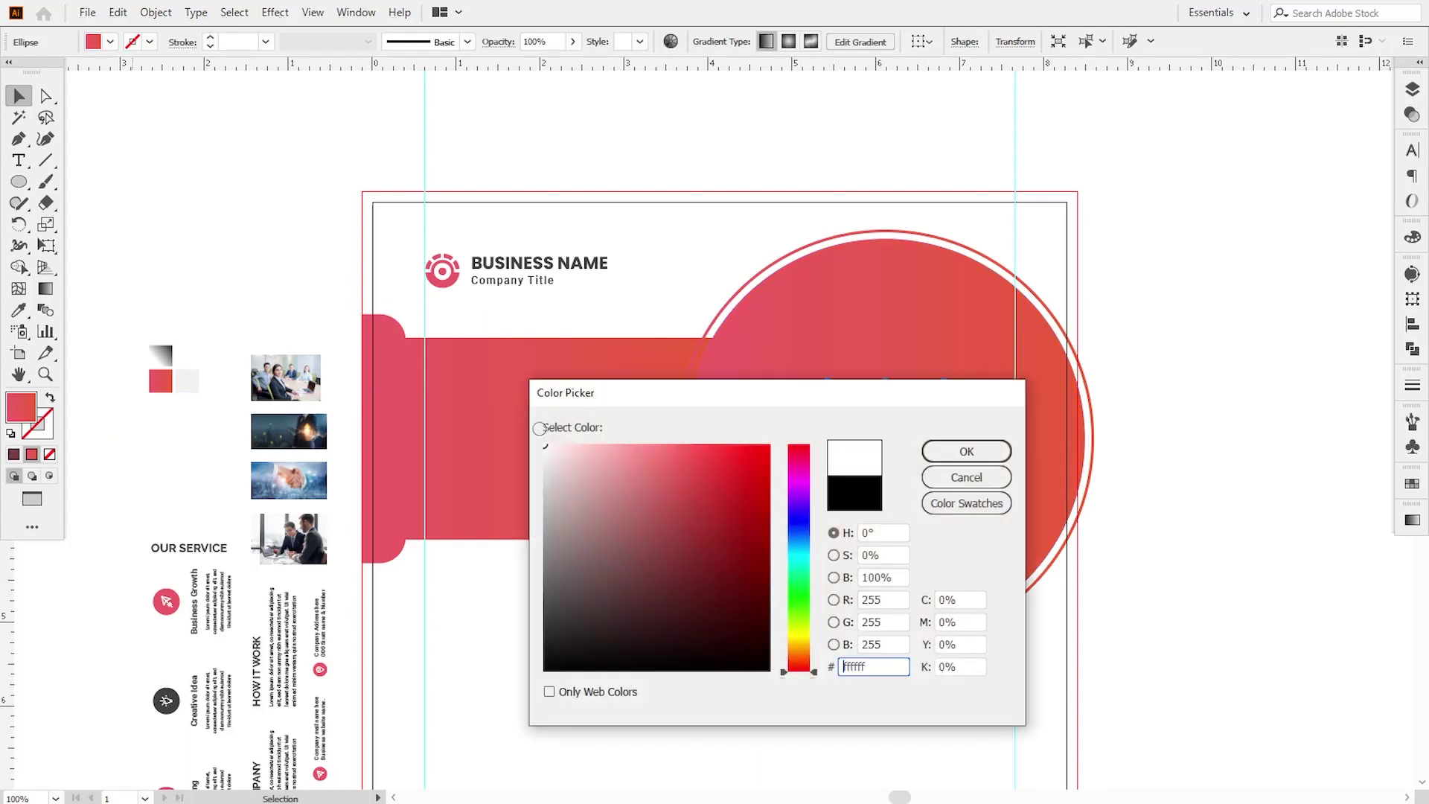
pyautogui.click(952, 451)
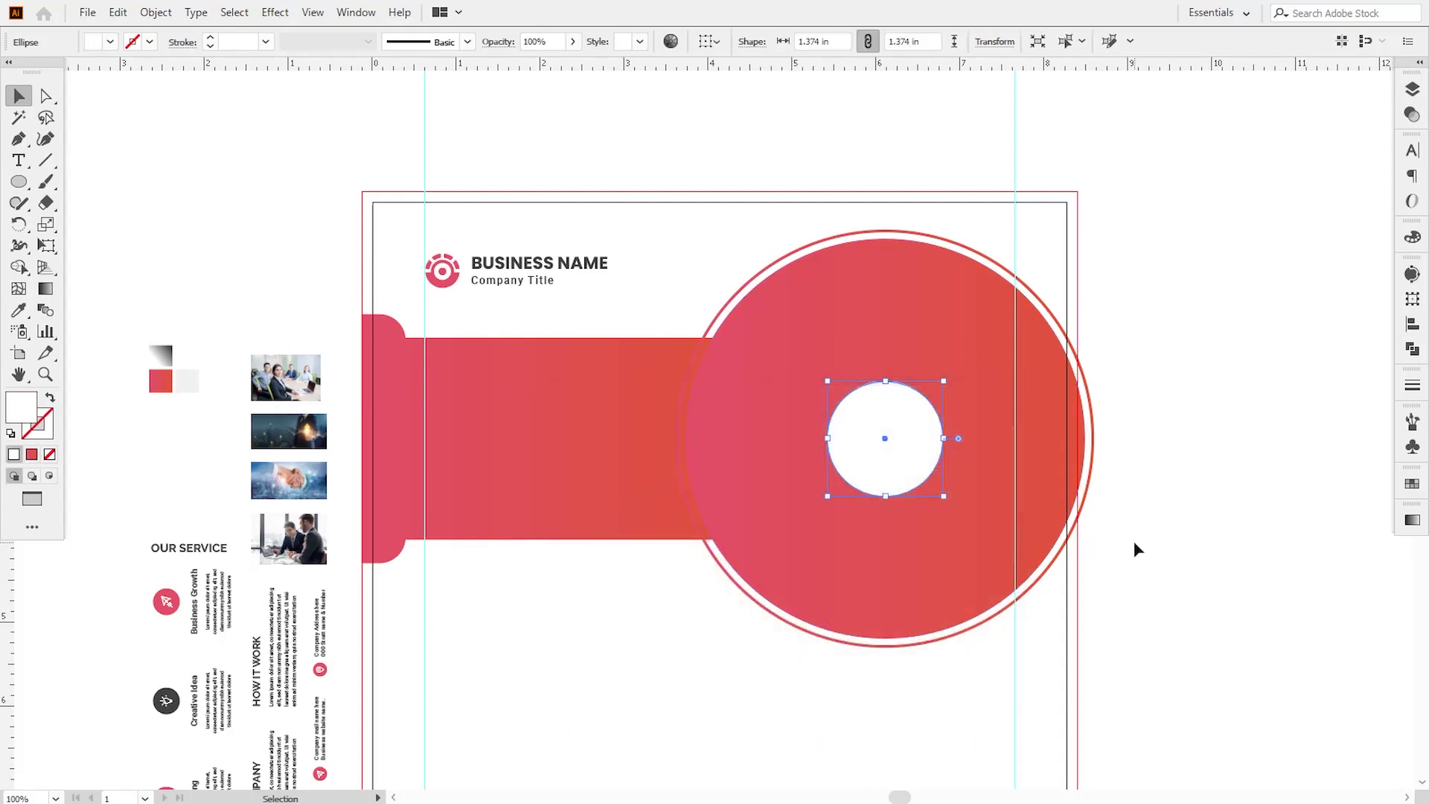
# - Paste a copy of the white circle behind it and shrink the copy around its centre to about 1.15 in
pyautogui.click(118, 12)
pyautogui.click(149, 98)
pyautogui.click(118, 12)
pyautogui.click(164, 156)
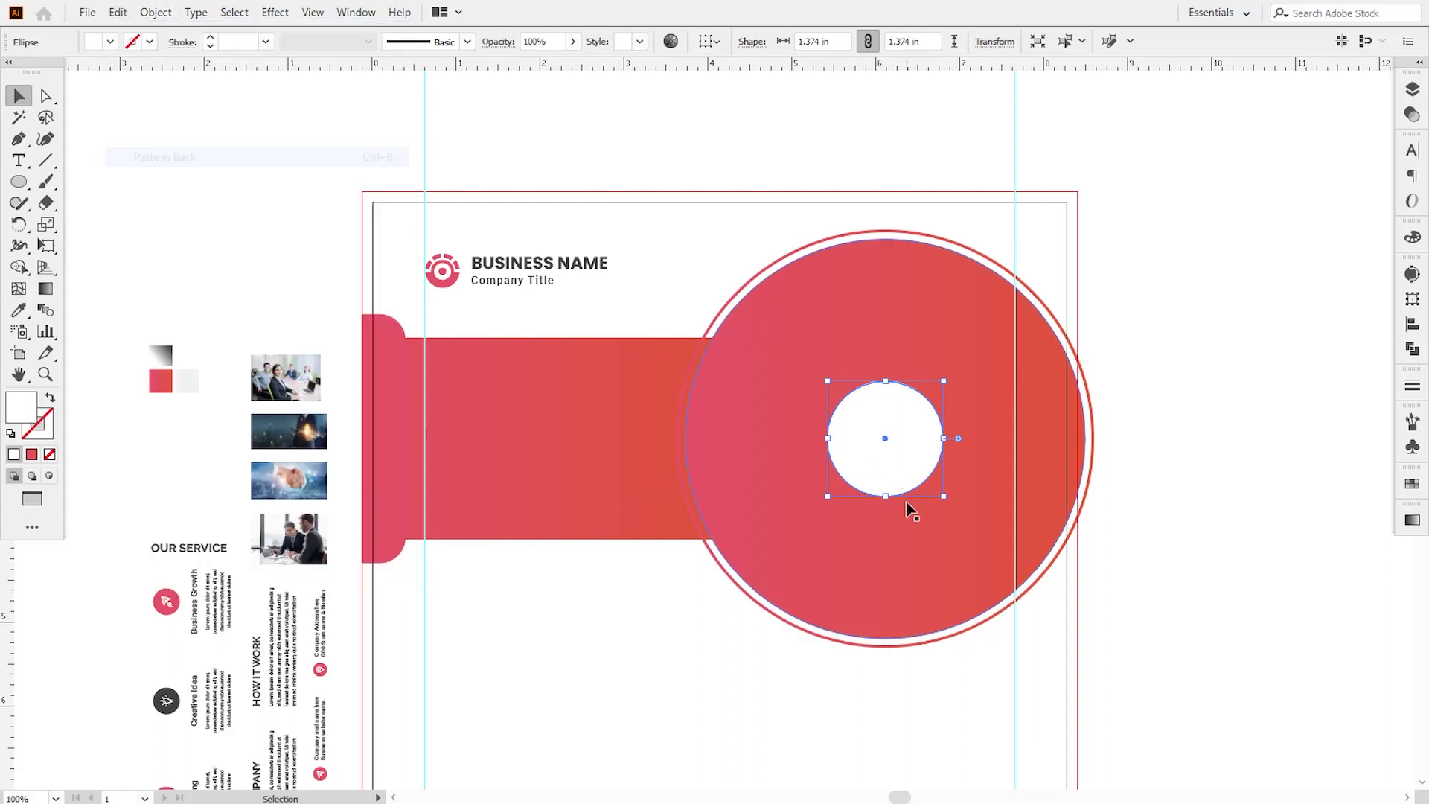
pyautogui.moveTo(942, 500)
pyautogui.mouseDown()
pyautogui.moveTo(915, 485)
pyautogui.moveTo(935, 501)
pyautogui.mouseUp()
# - Fill the smallest circle with the large circle's red gradient using the Eyedropper and bring it to the front
pyautogui.click(18, 309)
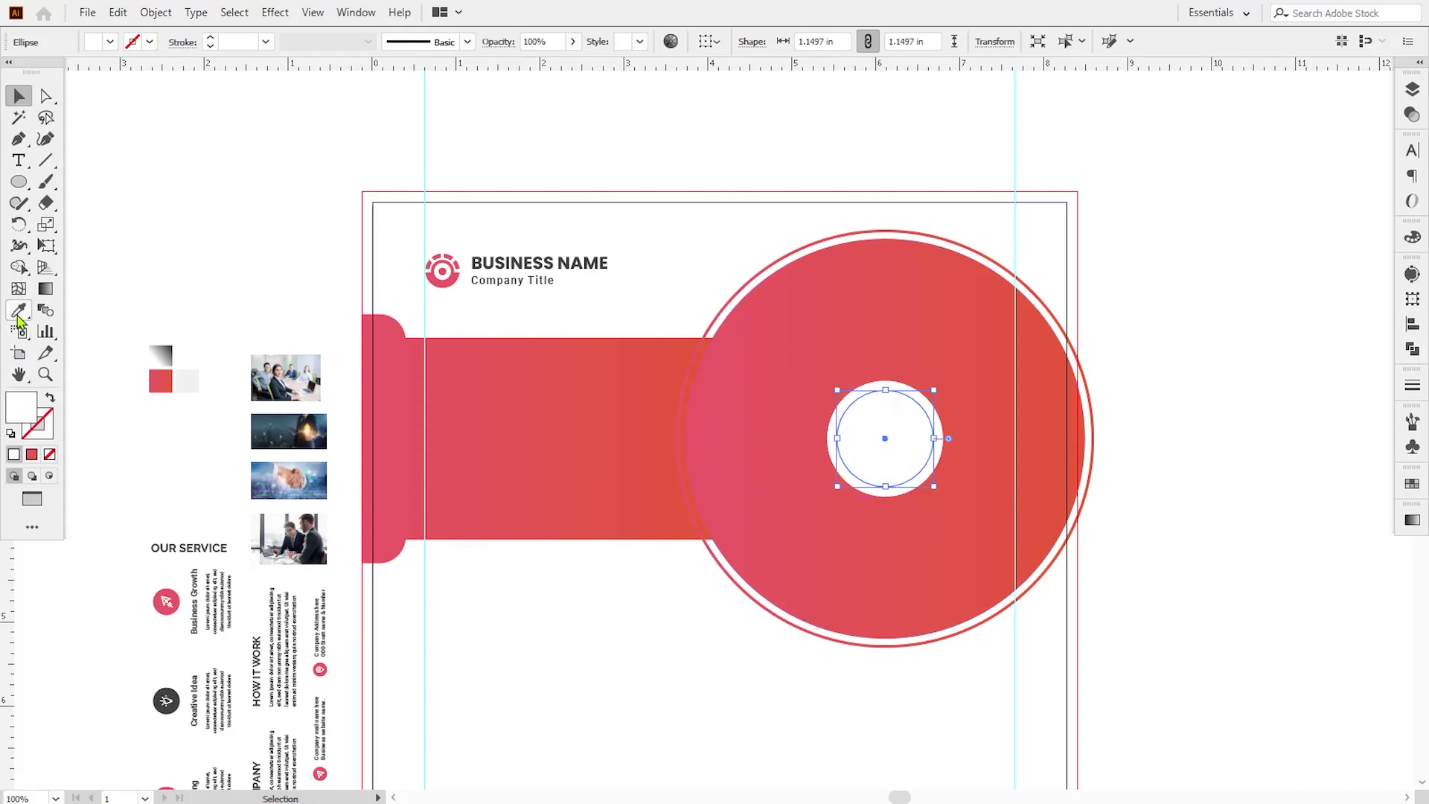
pyautogui.click(786, 341)
pyautogui.press('v')
pyautogui.rightClick(936, 462)
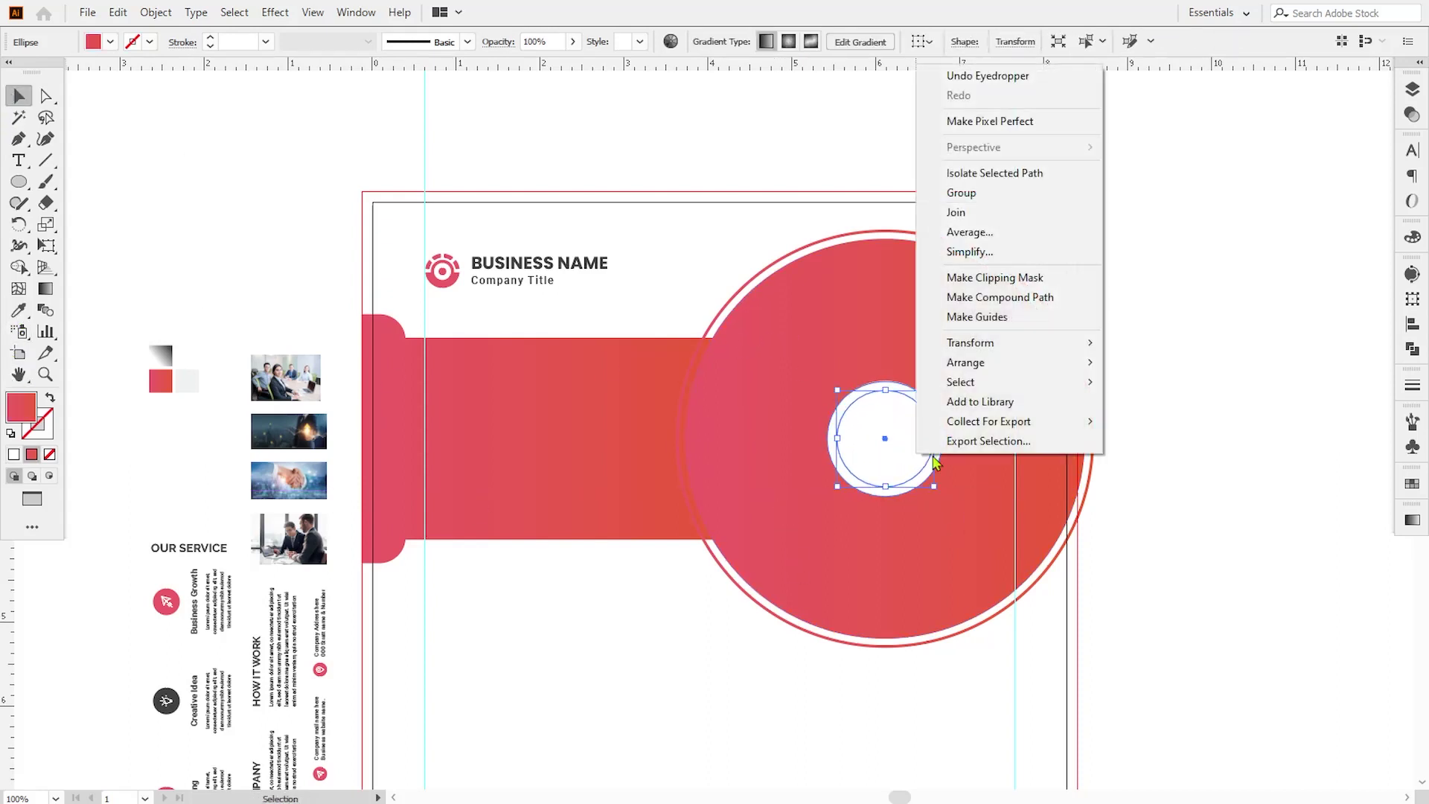
pyautogui.moveTo(1042, 362)
pyautogui.click(1145, 361)
pyautogui.click(1217, 458)
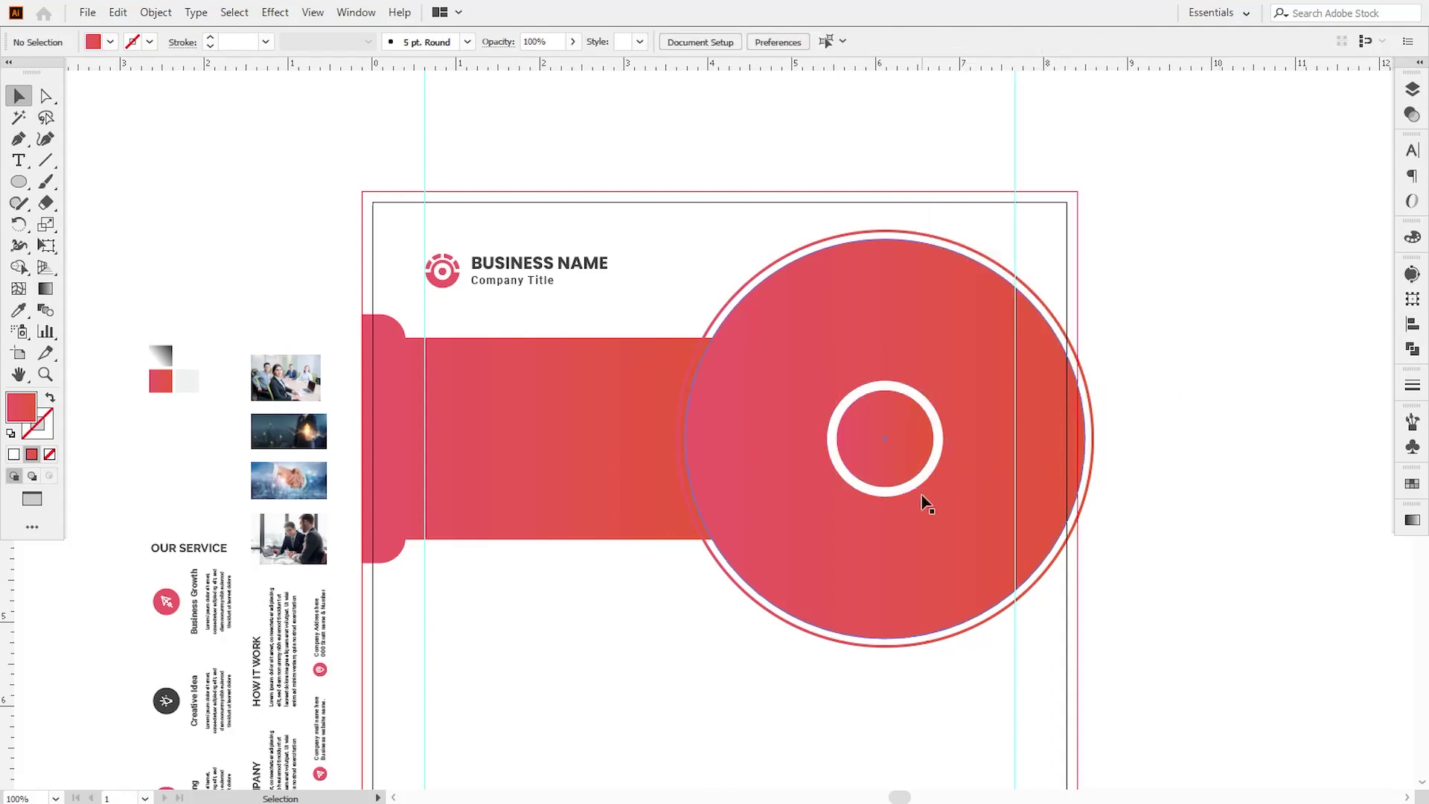
# - Expand the fill and stroke of the thin outline ring around the large circle
pyautogui.click(835, 567)
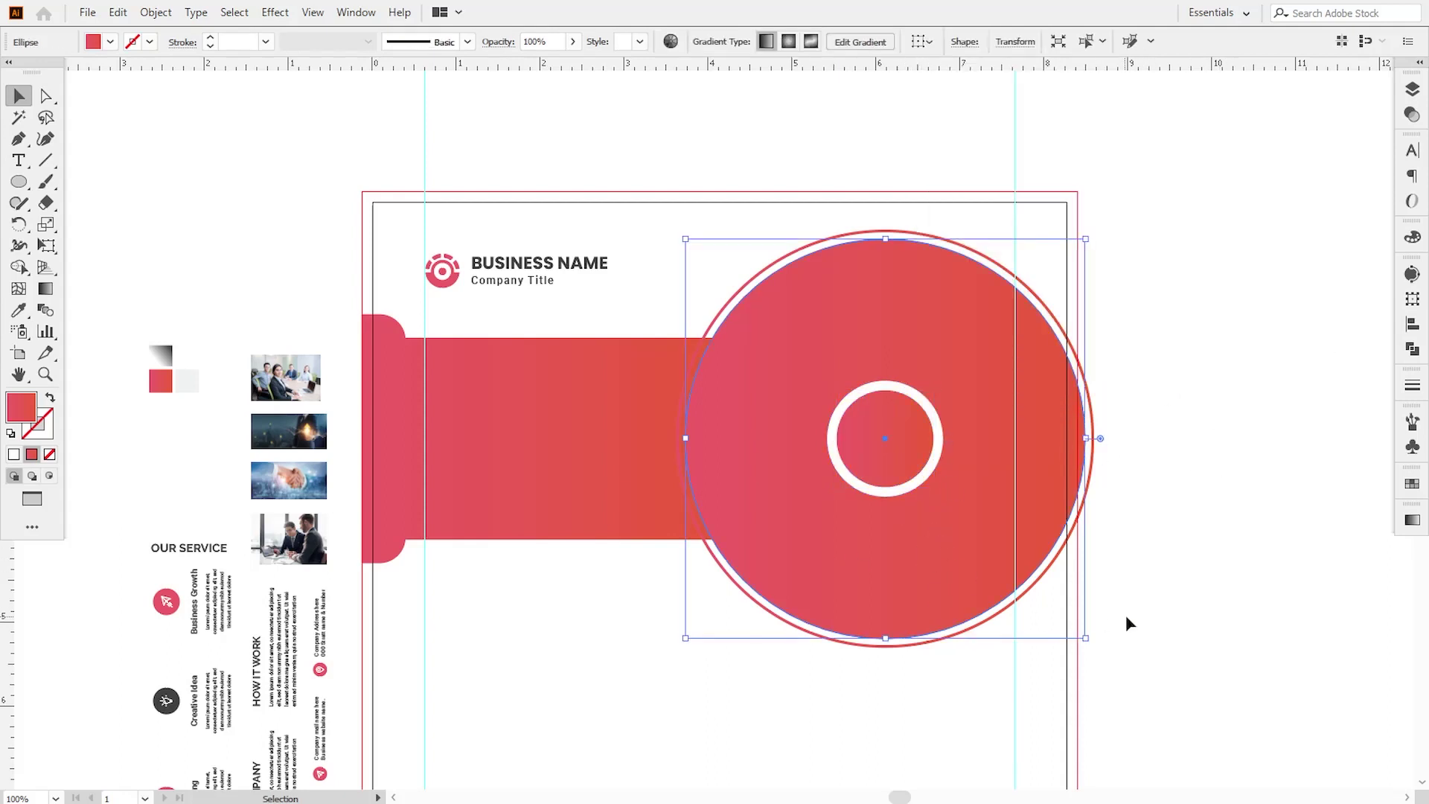
pyautogui.click(1126, 622)
pyautogui.click(848, 559)
pyautogui.click(716, 320)
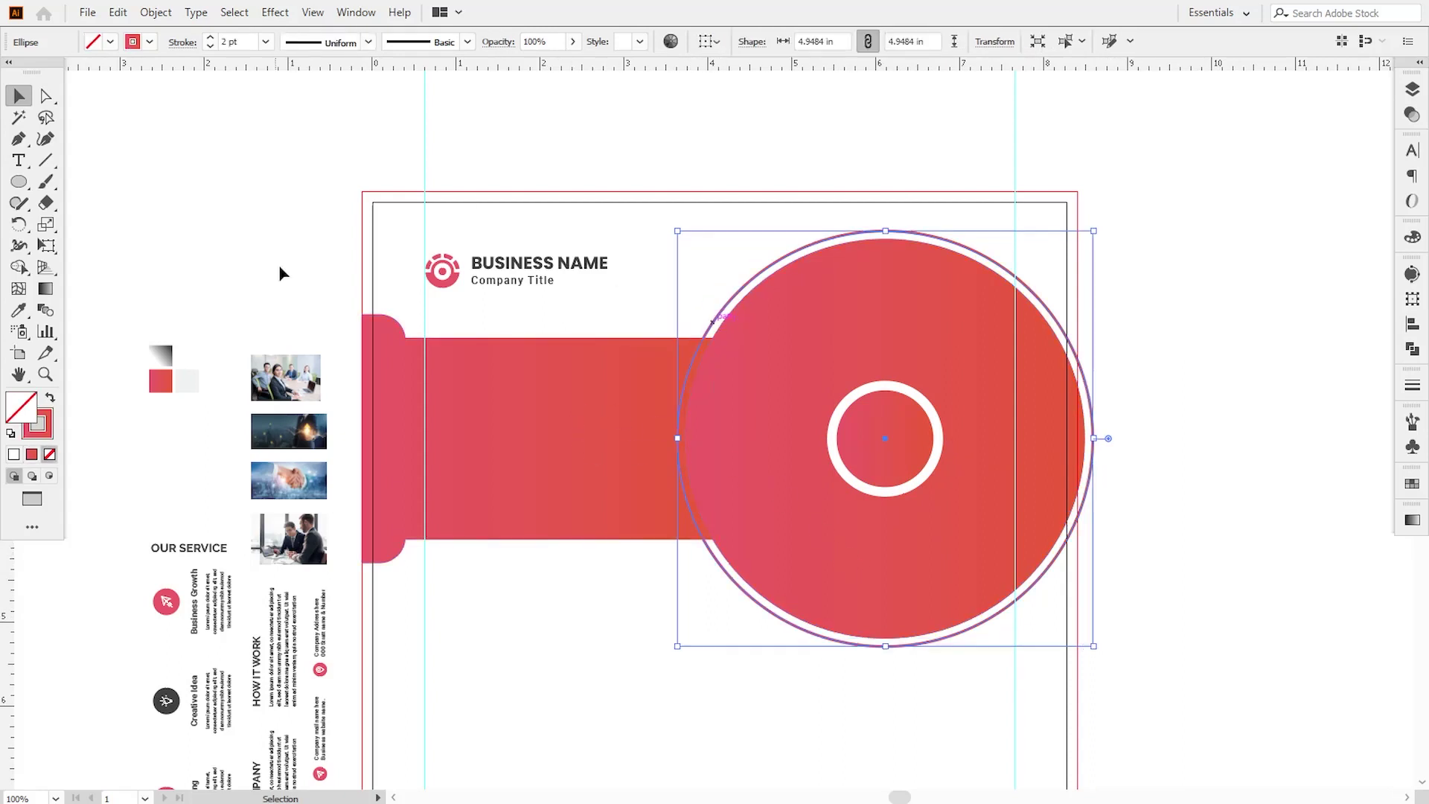
pyautogui.click(150, 14)
pyautogui.click(183, 220)
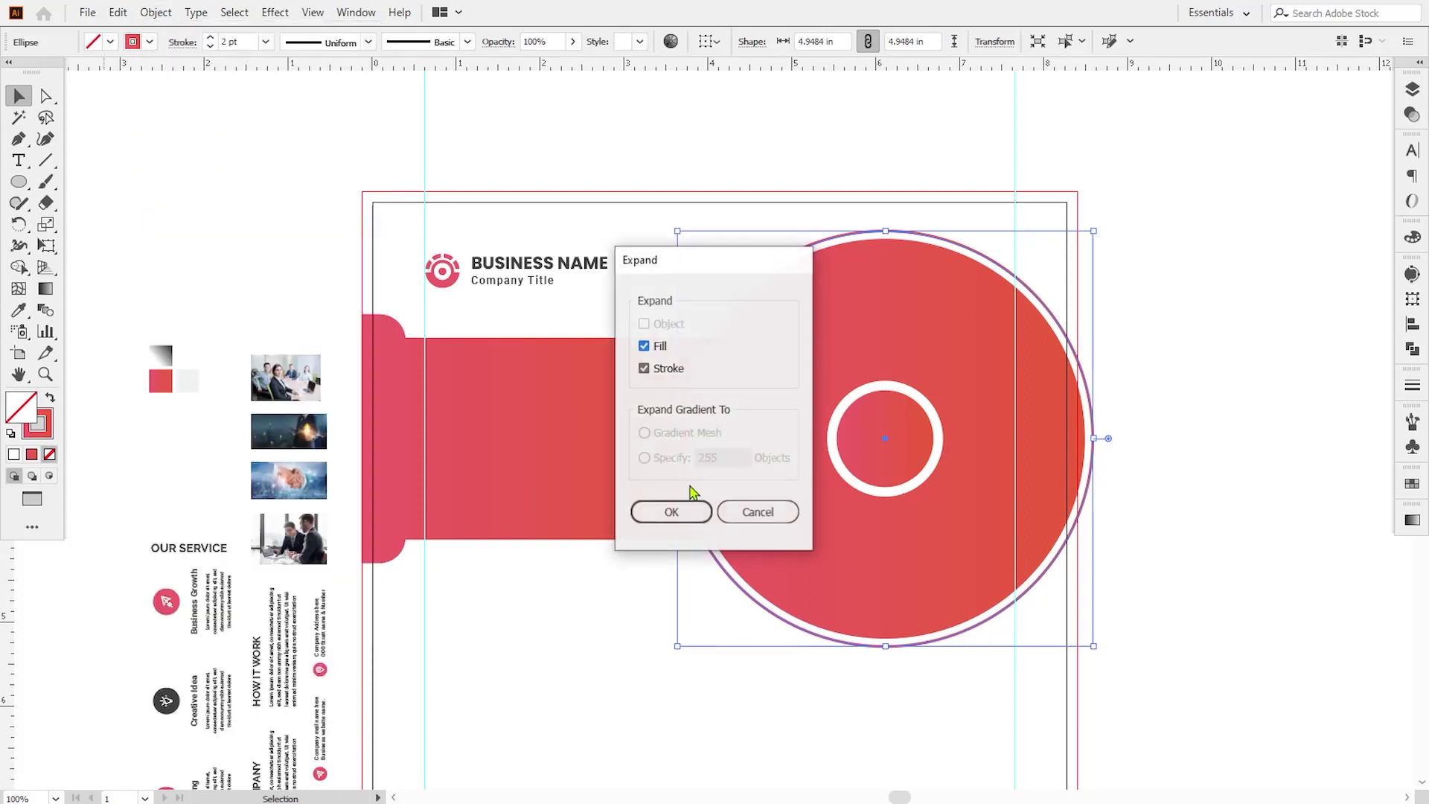
pyautogui.click(670, 512)
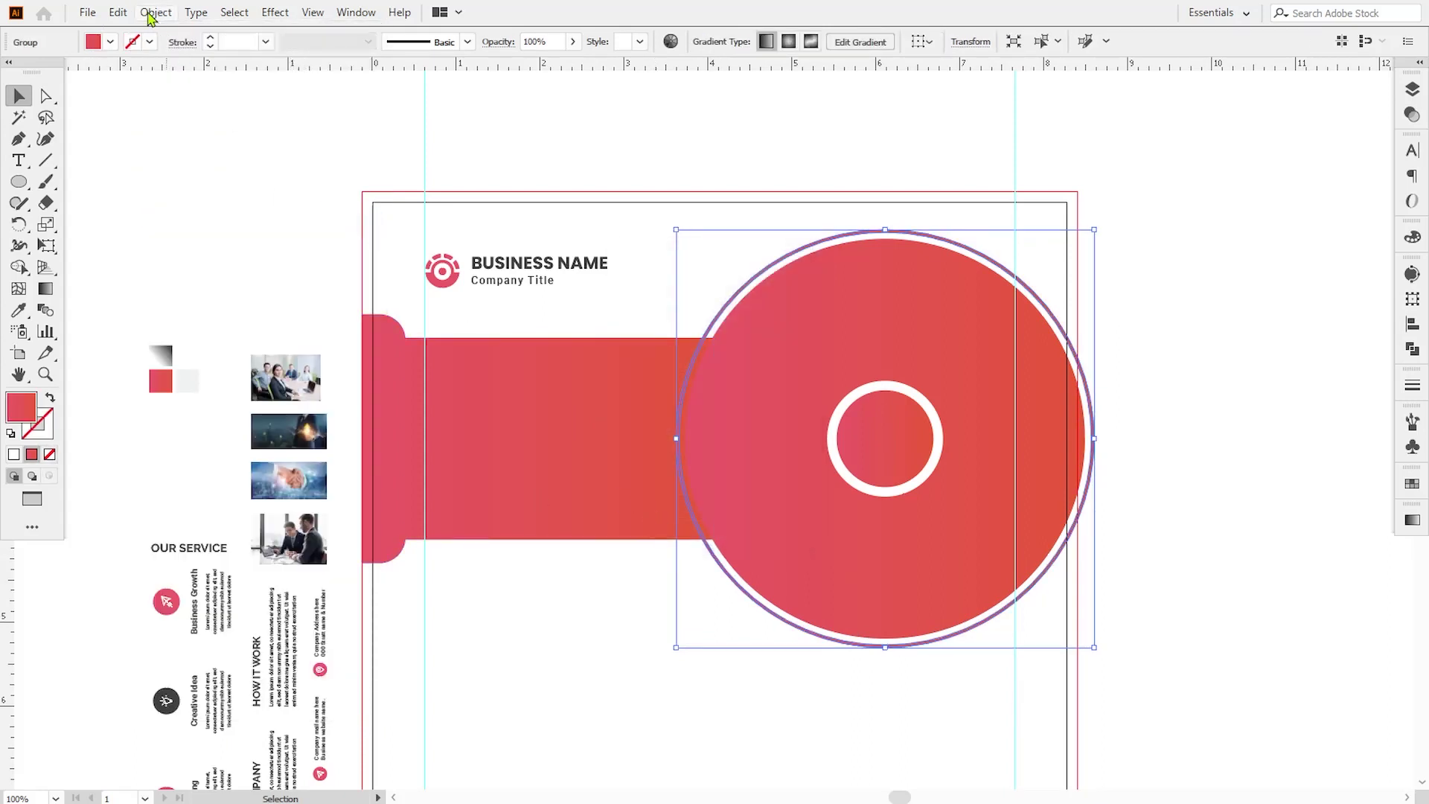
# - Remove the part of the united shape that lies inside the outline ring with the Shape Builder tool
pyautogui.keyDown('shift'); pyautogui.click(536, 437); pyautogui.keyUp('shift')
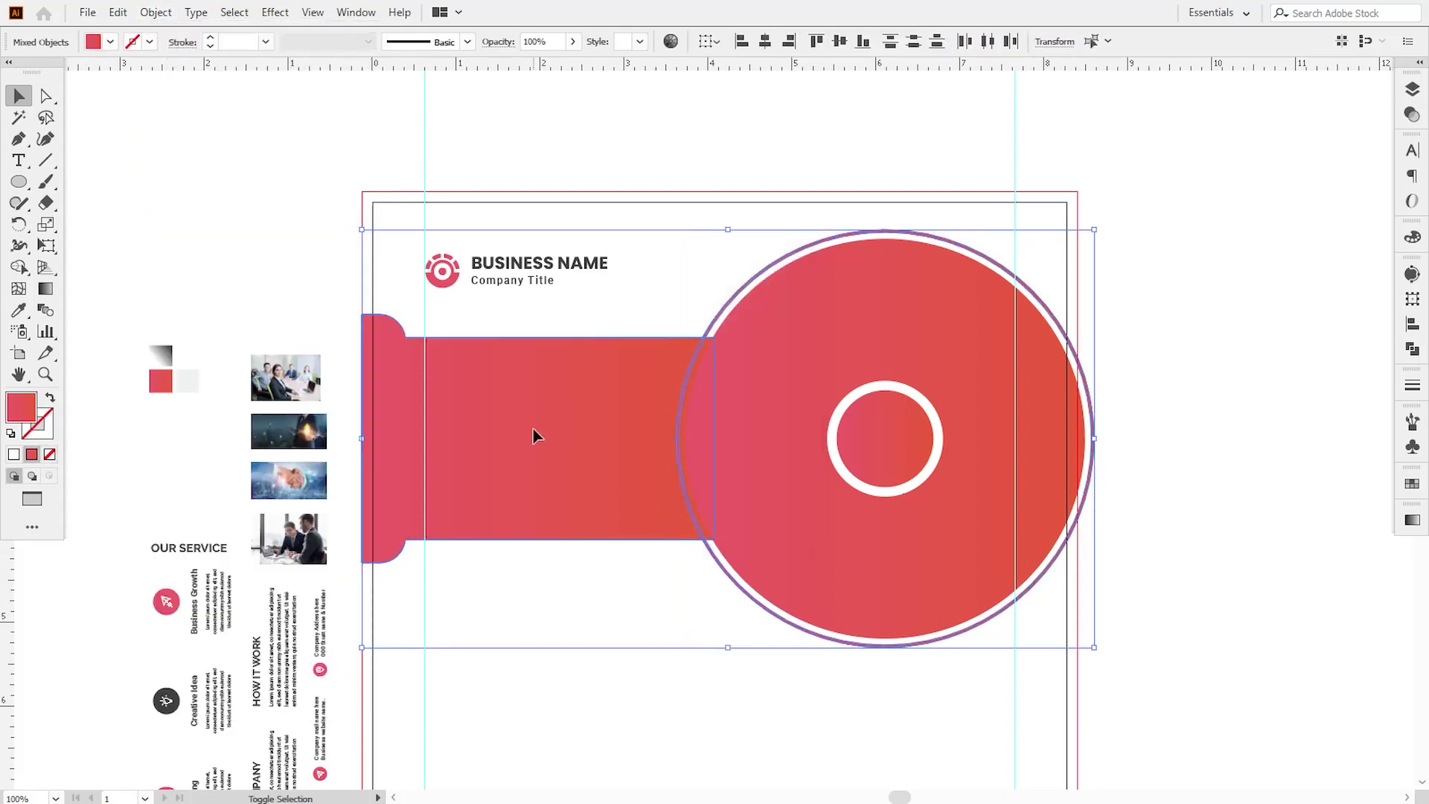
pyautogui.click(19, 267)
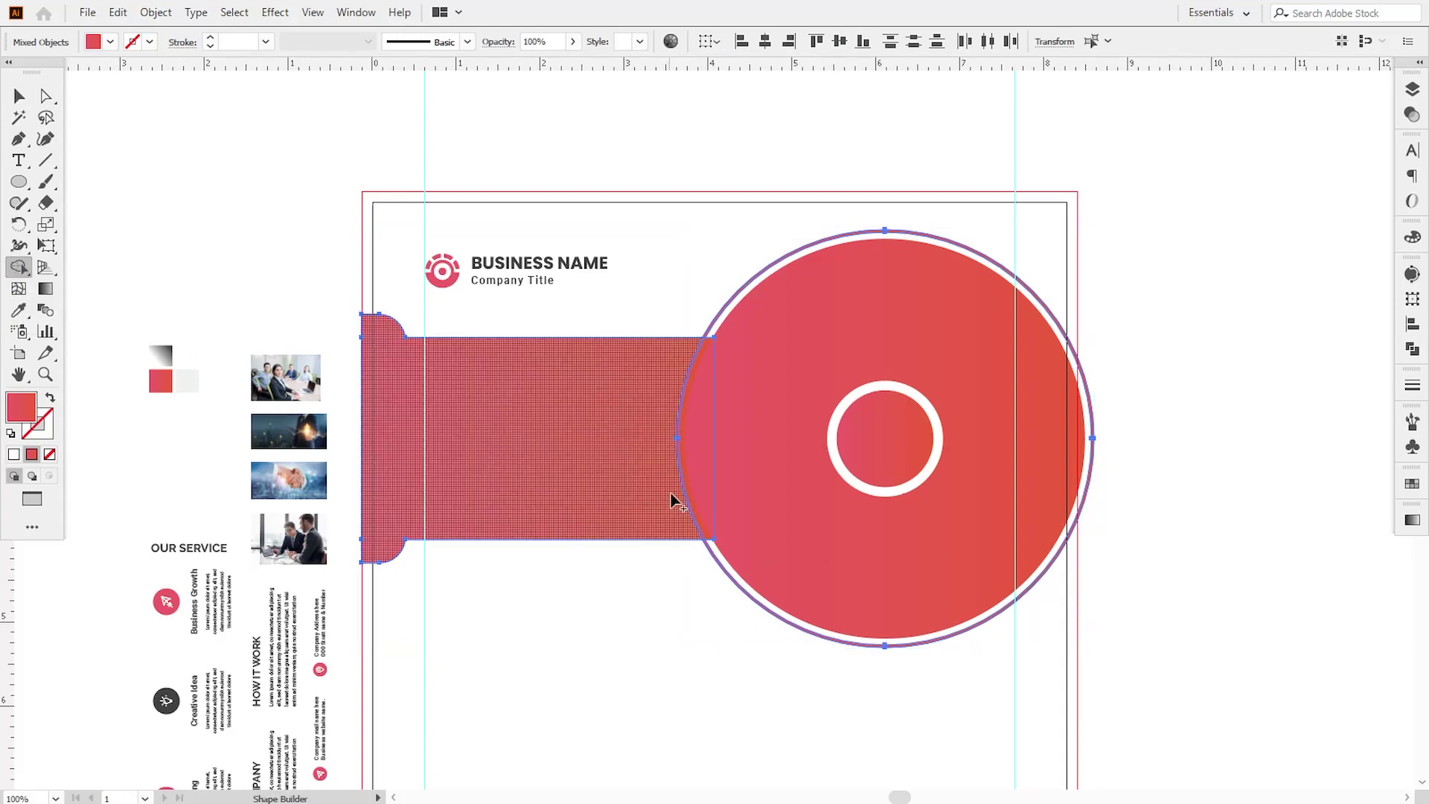
pyautogui.keyDown('alt'); pyautogui.click(700, 458); pyautogui.keyUp('alt')
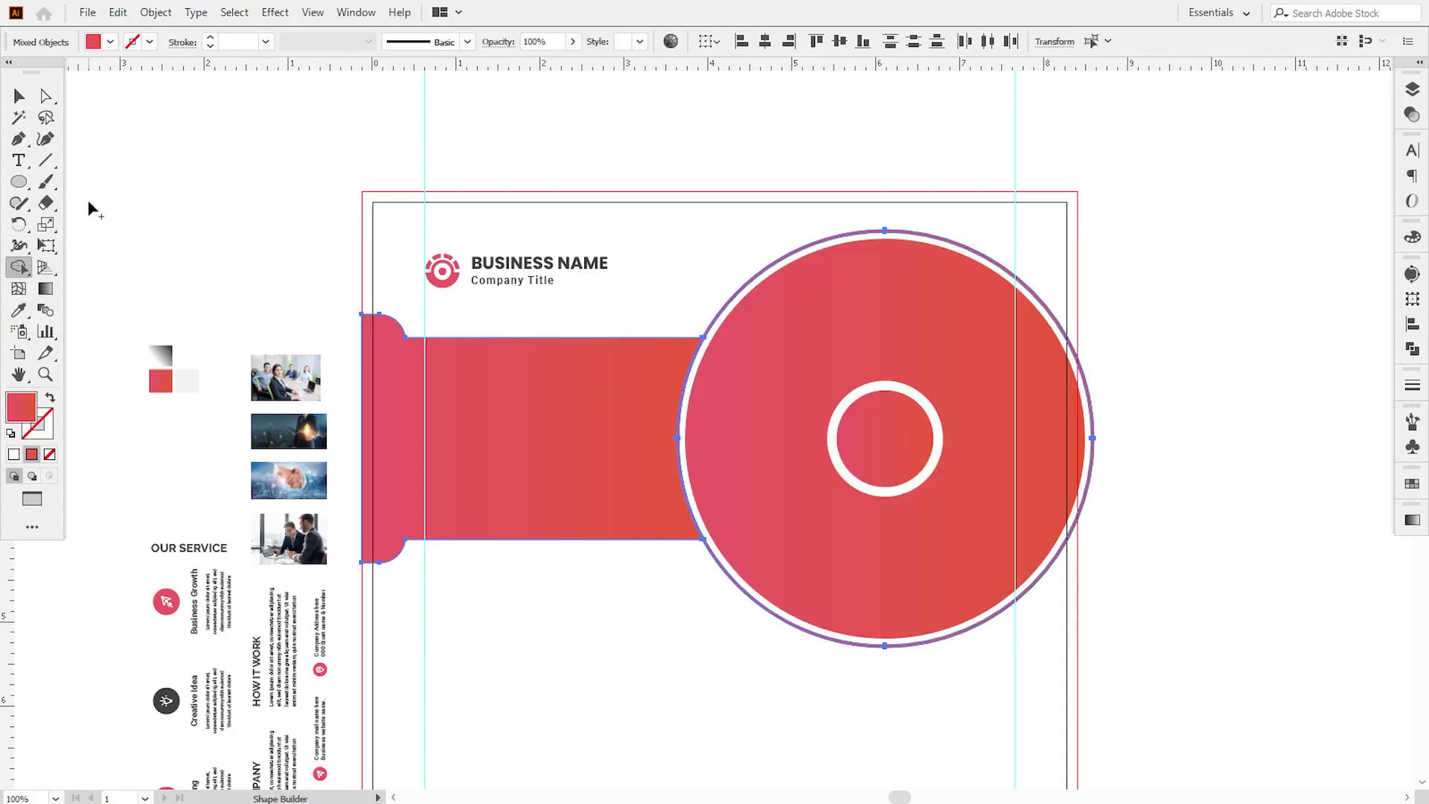
pyautogui.click(19, 97)
pyautogui.click(185, 205)
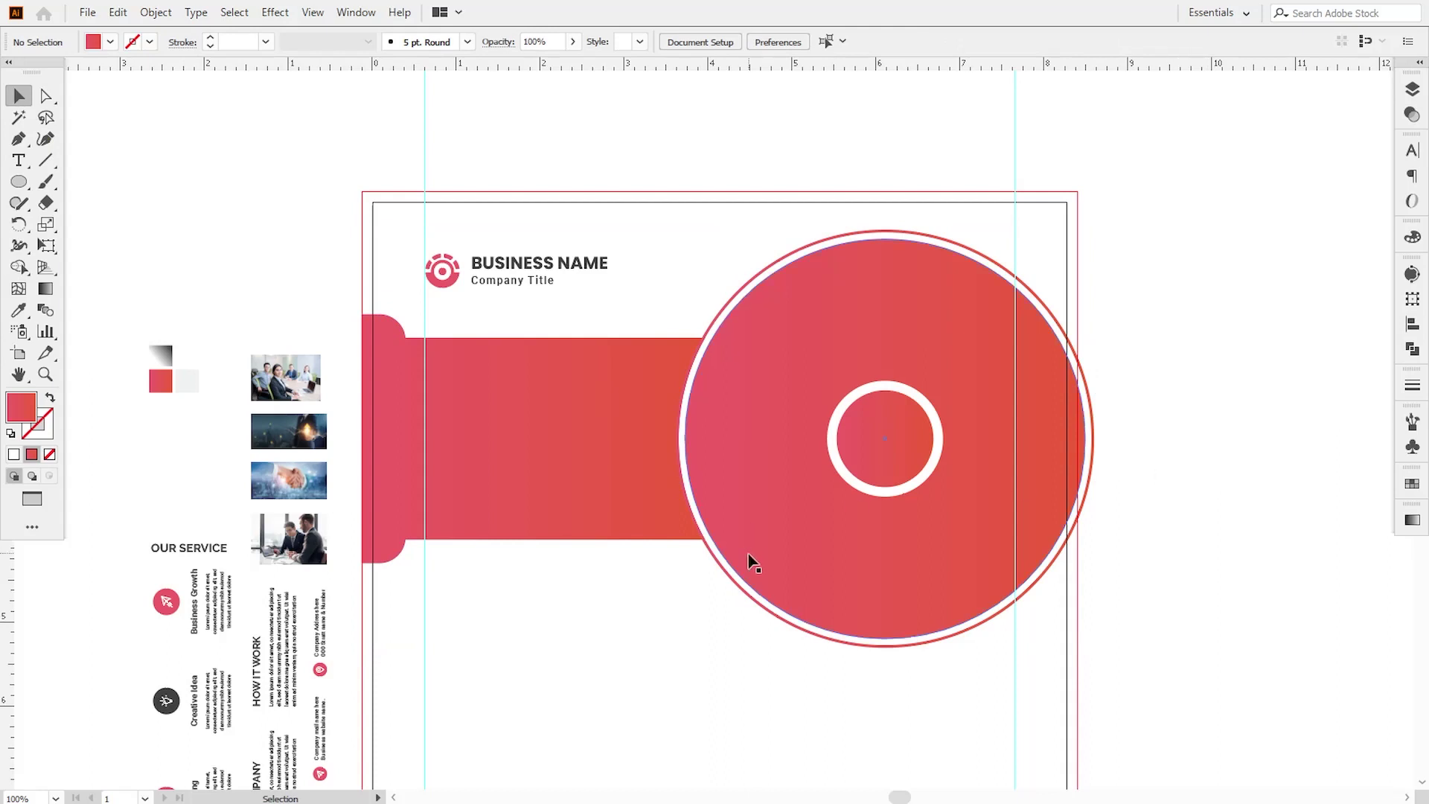
# - Draw a thin vertical rectangle through the large circle's centre, from the top bleed line to below the circle
pyautogui.click(775, 571)
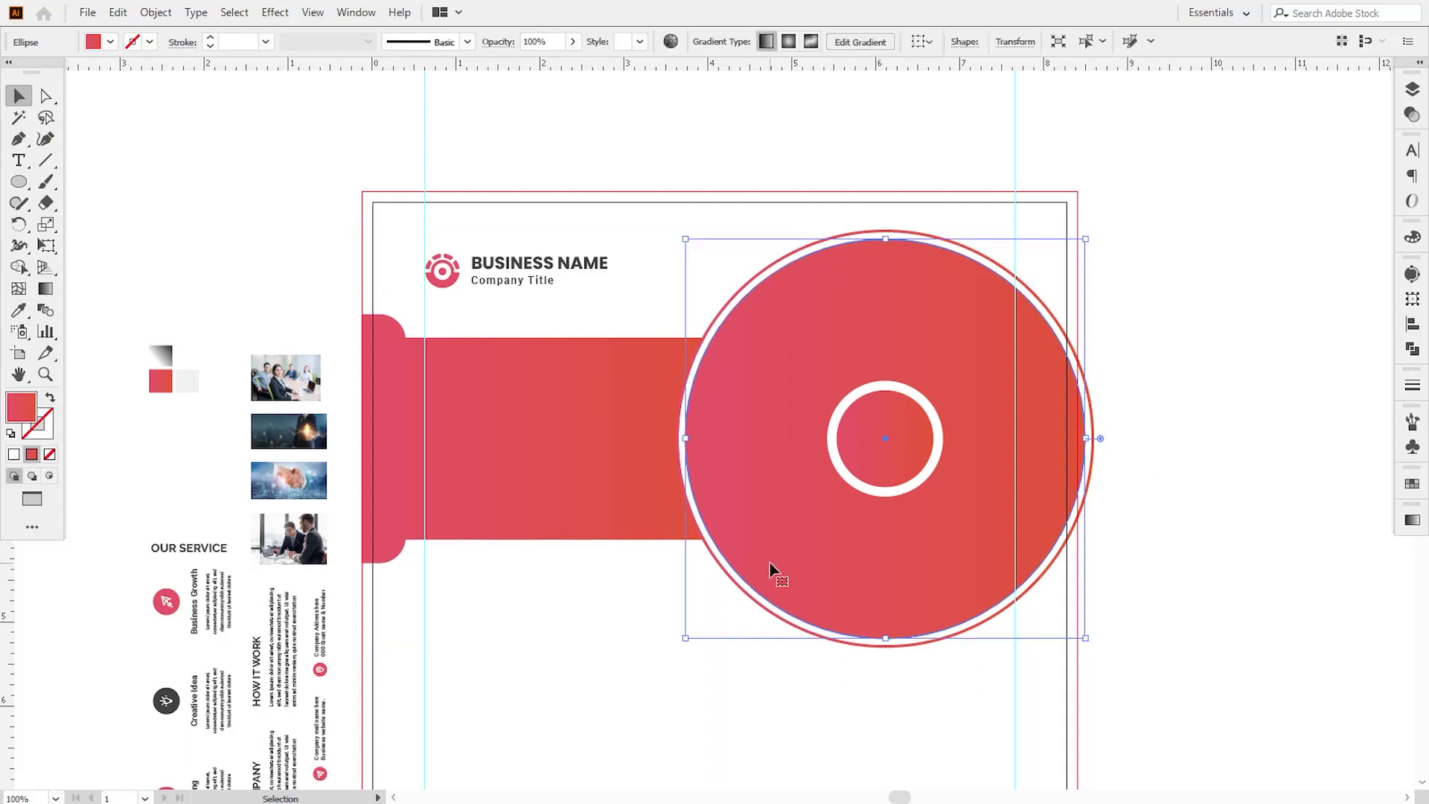
pyautogui.moveTo(18, 182); pyautogui.dragTo(82, 181)
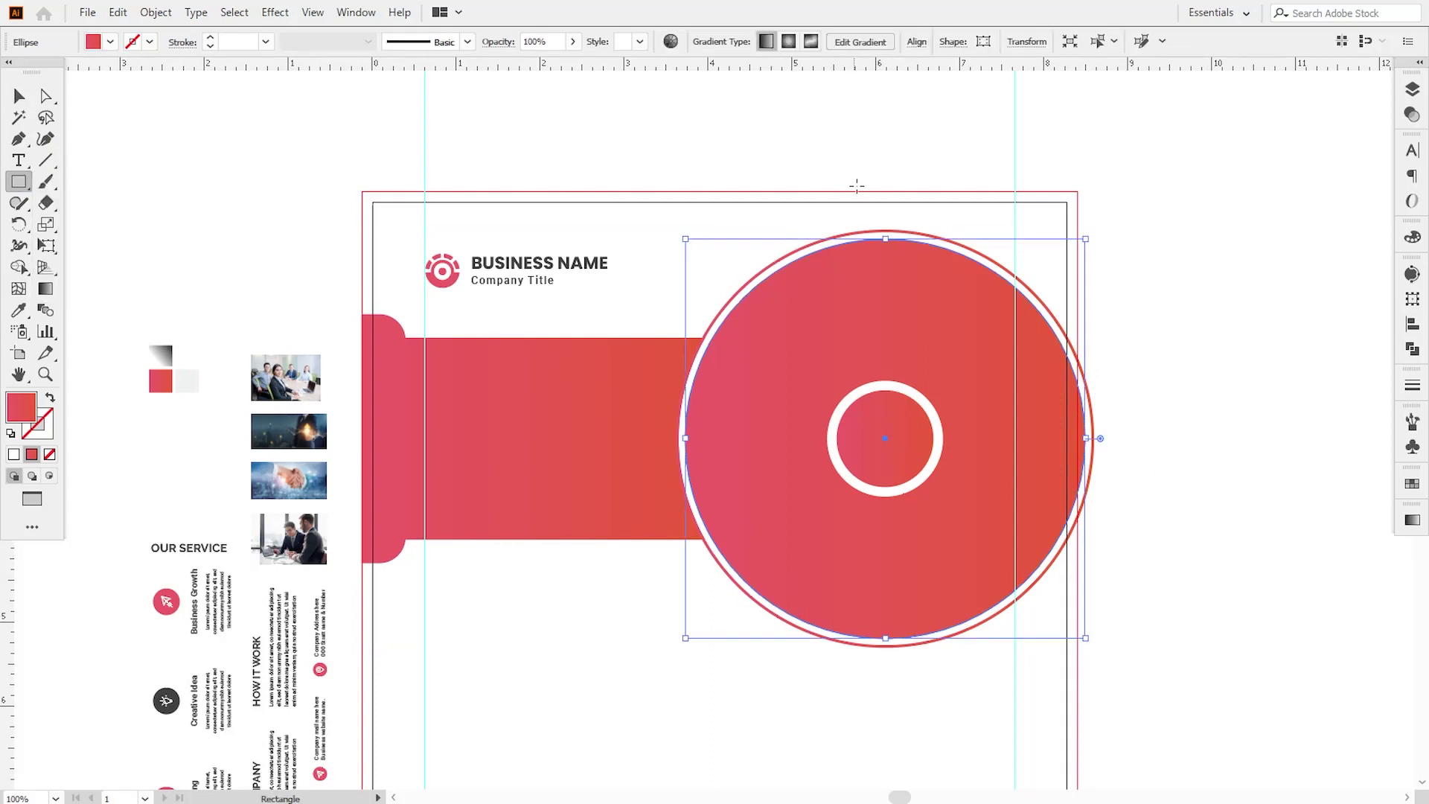
pyautogui.moveTo(879, 191); pyautogui.dragTo(893, 714)
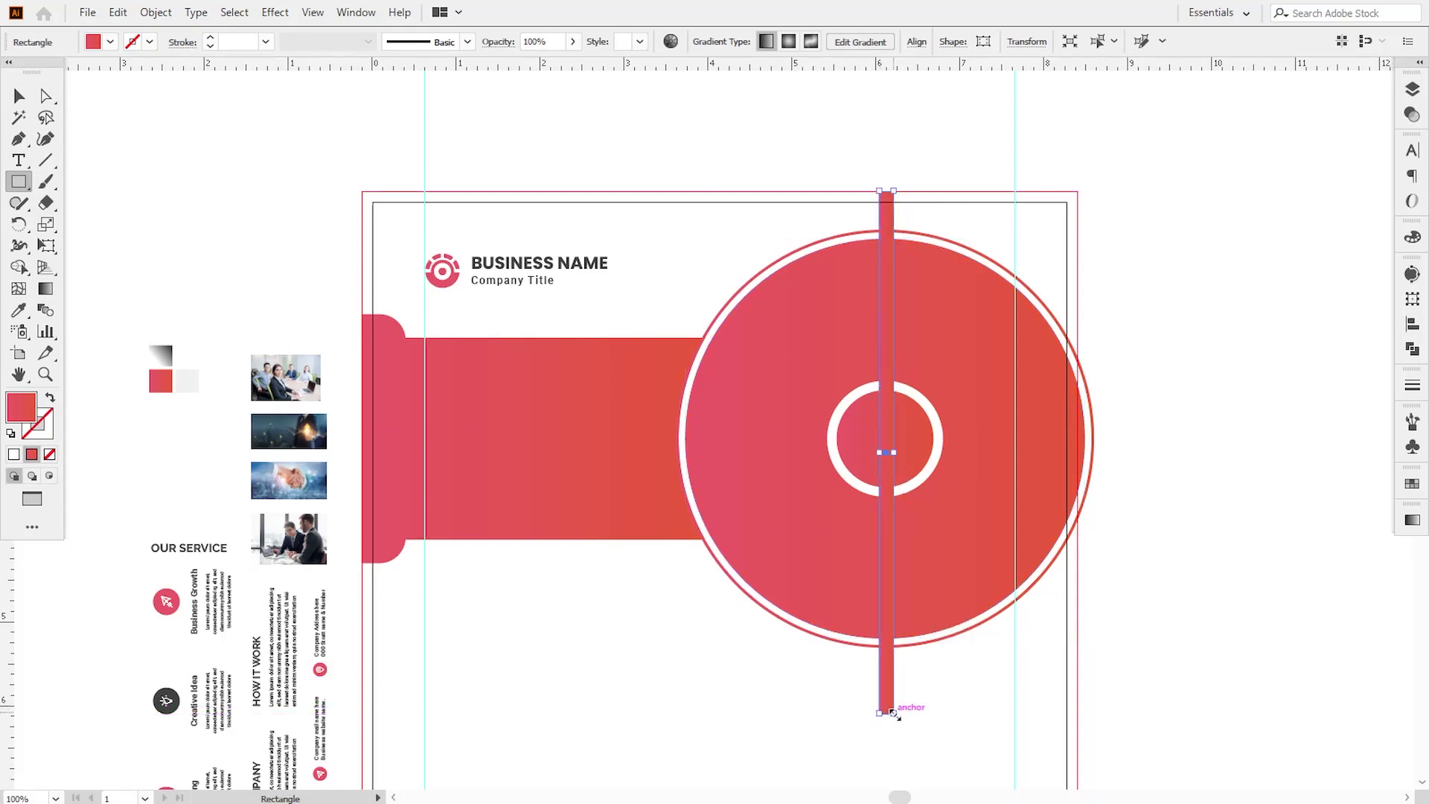
# - Nudge the thin vertical rectangle slightly left to centre it on the large circle
pyautogui.click(19, 95)
pyautogui.click(740, 431)
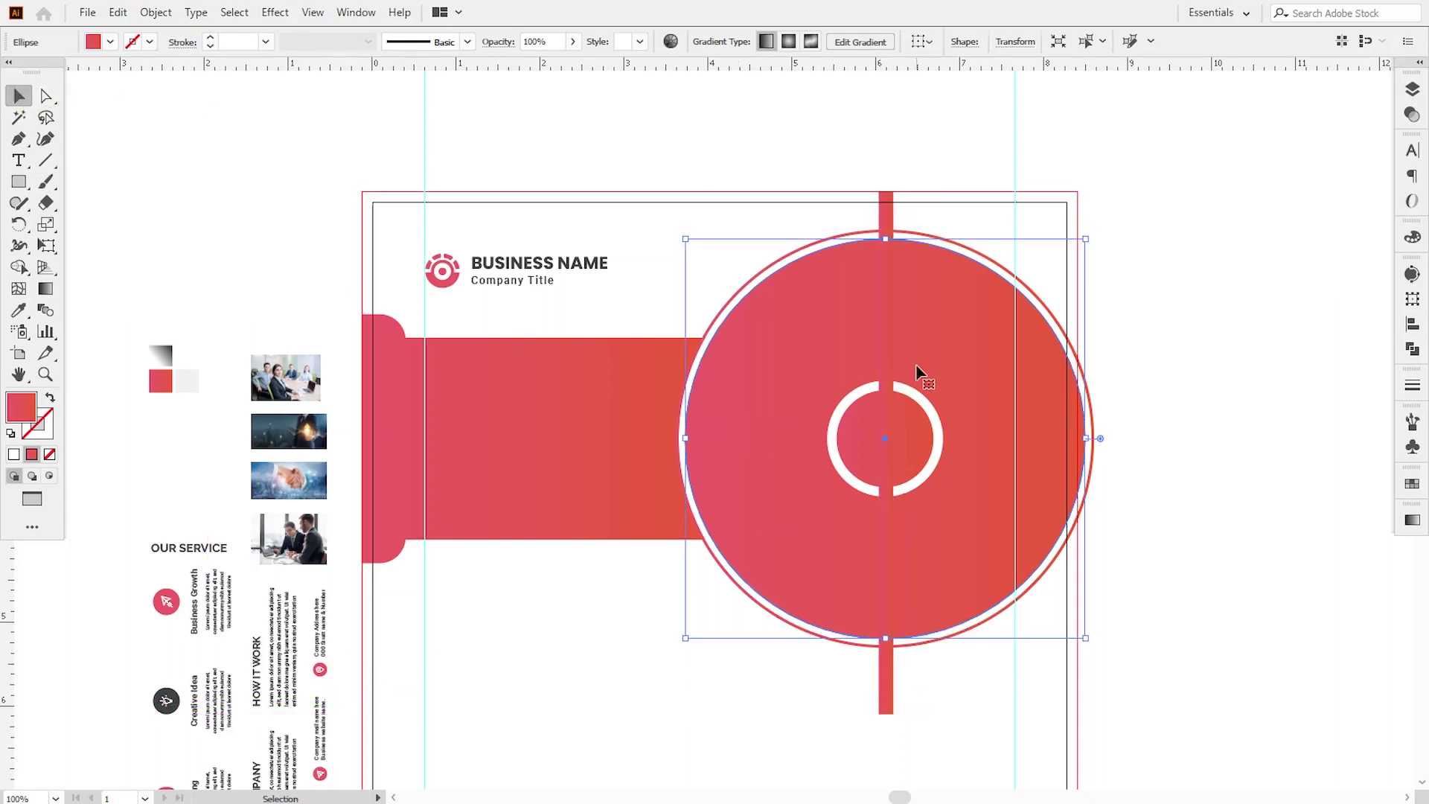
pyautogui.click(889, 214)
pyautogui.press('Left')
pyautogui.click(915, 270)
# - Narrow the thin vertical rectangle through the large circle to about 0.12 in wide, keeping its full height
pyautogui.click(885, 213)
pyautogui.keyDown('shift'); pyautogui.click(892, 453); pyautogui.keyUp('shift')
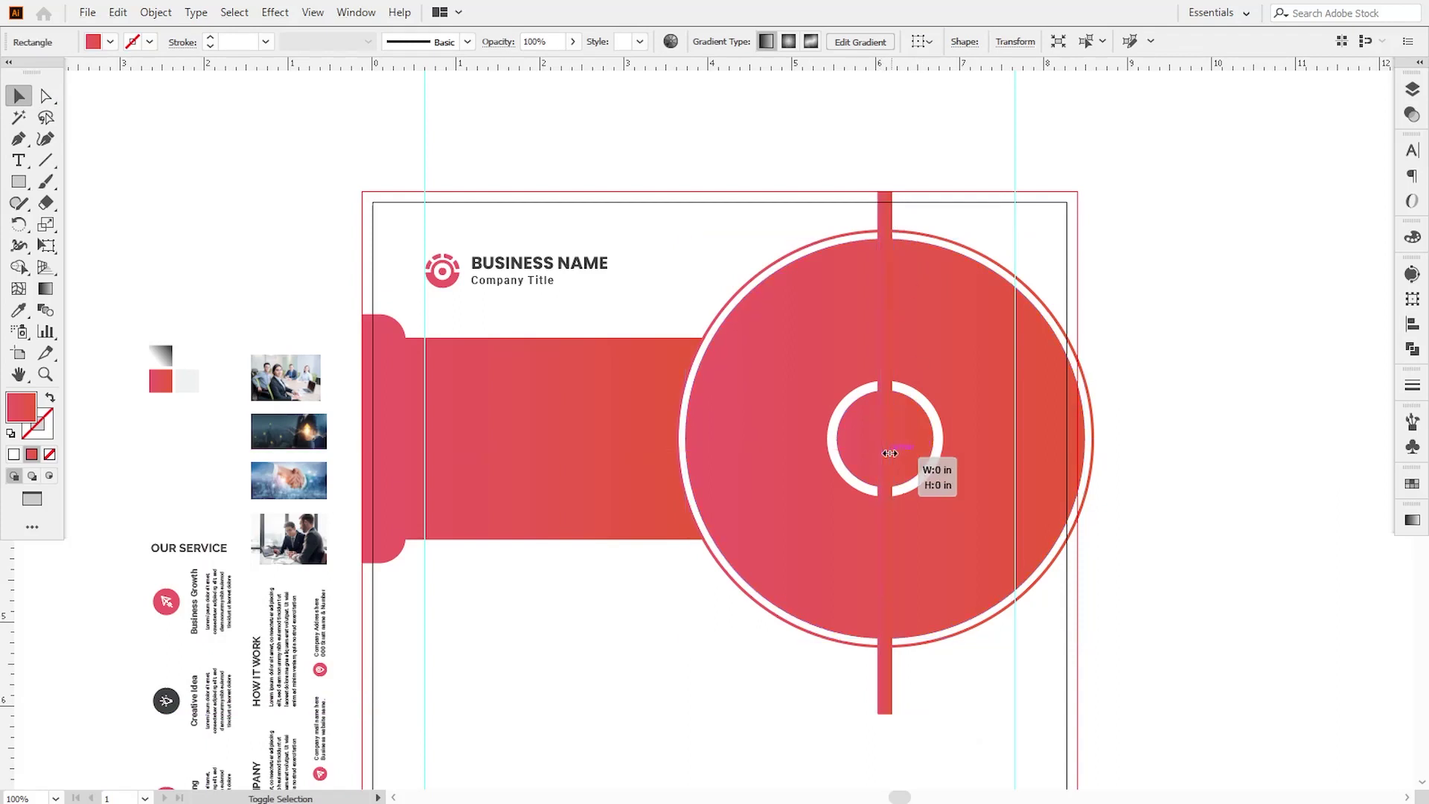
pyautogui.moveTo(890, 453); pyautogui.dragTo(890, 454)
pyautogui.hotkey('ctrl', 'z')
pyautogui.hotkey('ctrl', '+')
pyautogui.hotkey('ctrl', '+')
pyautogui.hotkey('ctrl', '+')
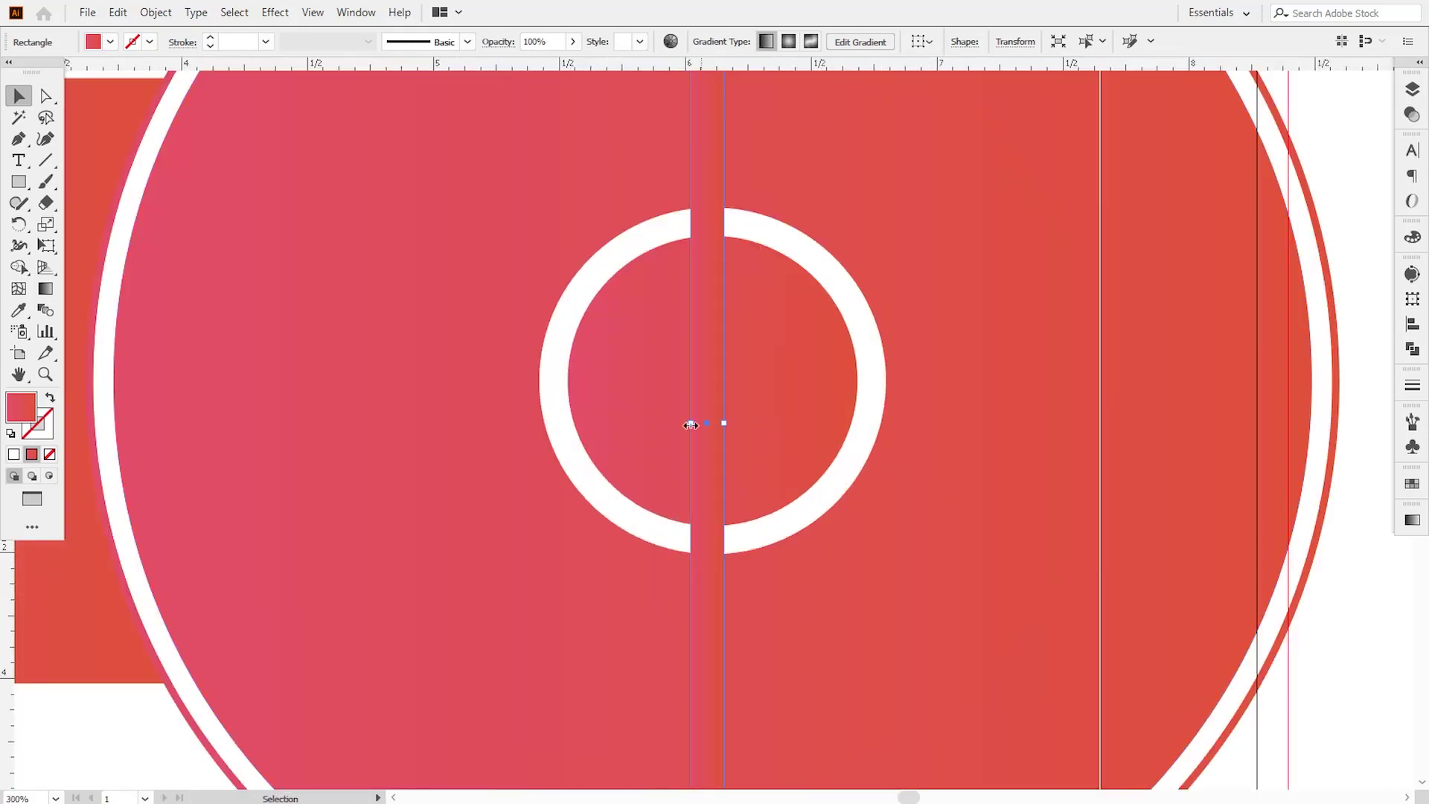
pyautogui.moveTo(691, 424); pyautogui.dragTo(721, 426)
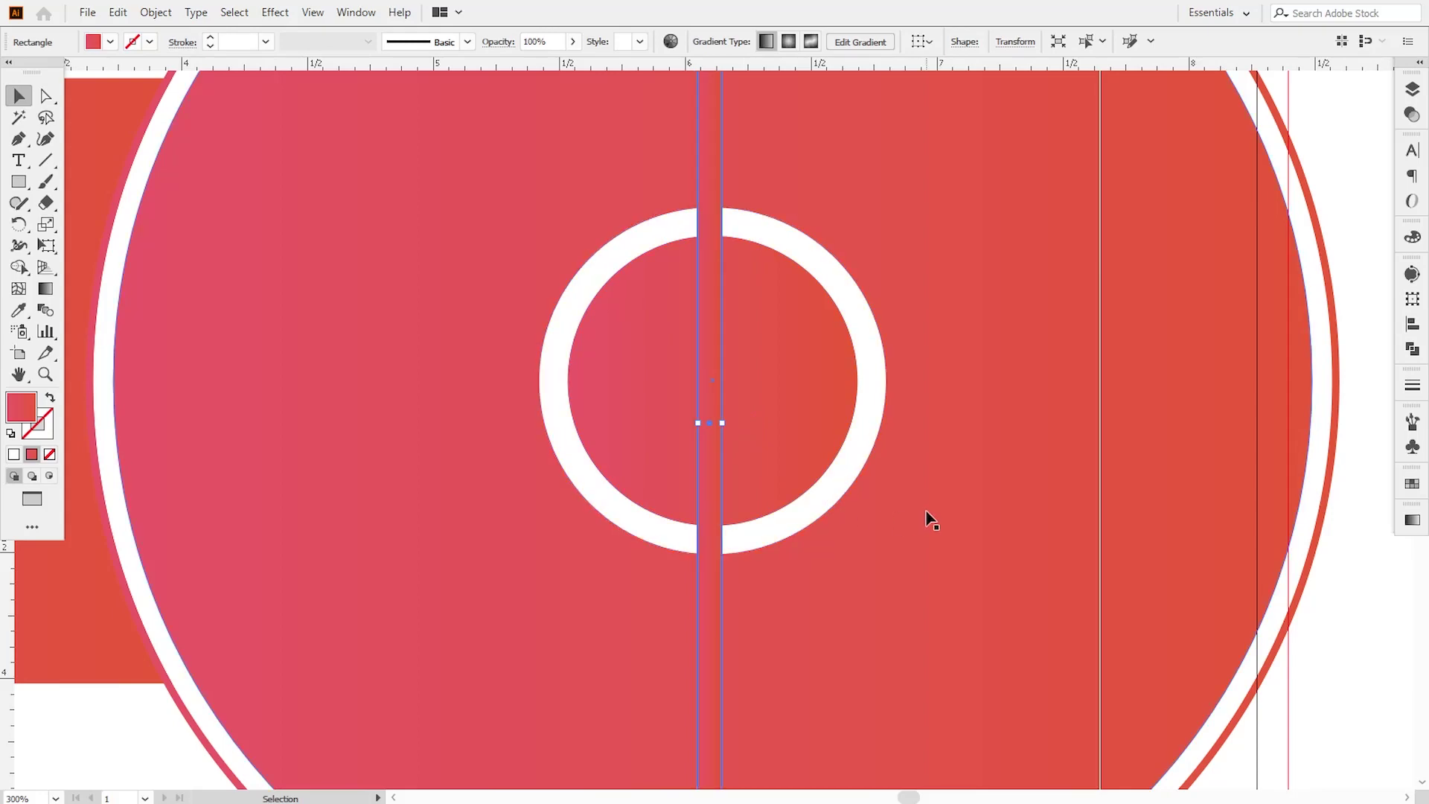
# - Centre the narrowed vertical rectangle horizontally on the large circle
pyautogui.hotkey('ctrl', '-')
pyautogui.hotkey('ctrl', '-')
pyautogui.hotkey('ctrl', '-')
pyautogui.hotkey('ctrl', '-')
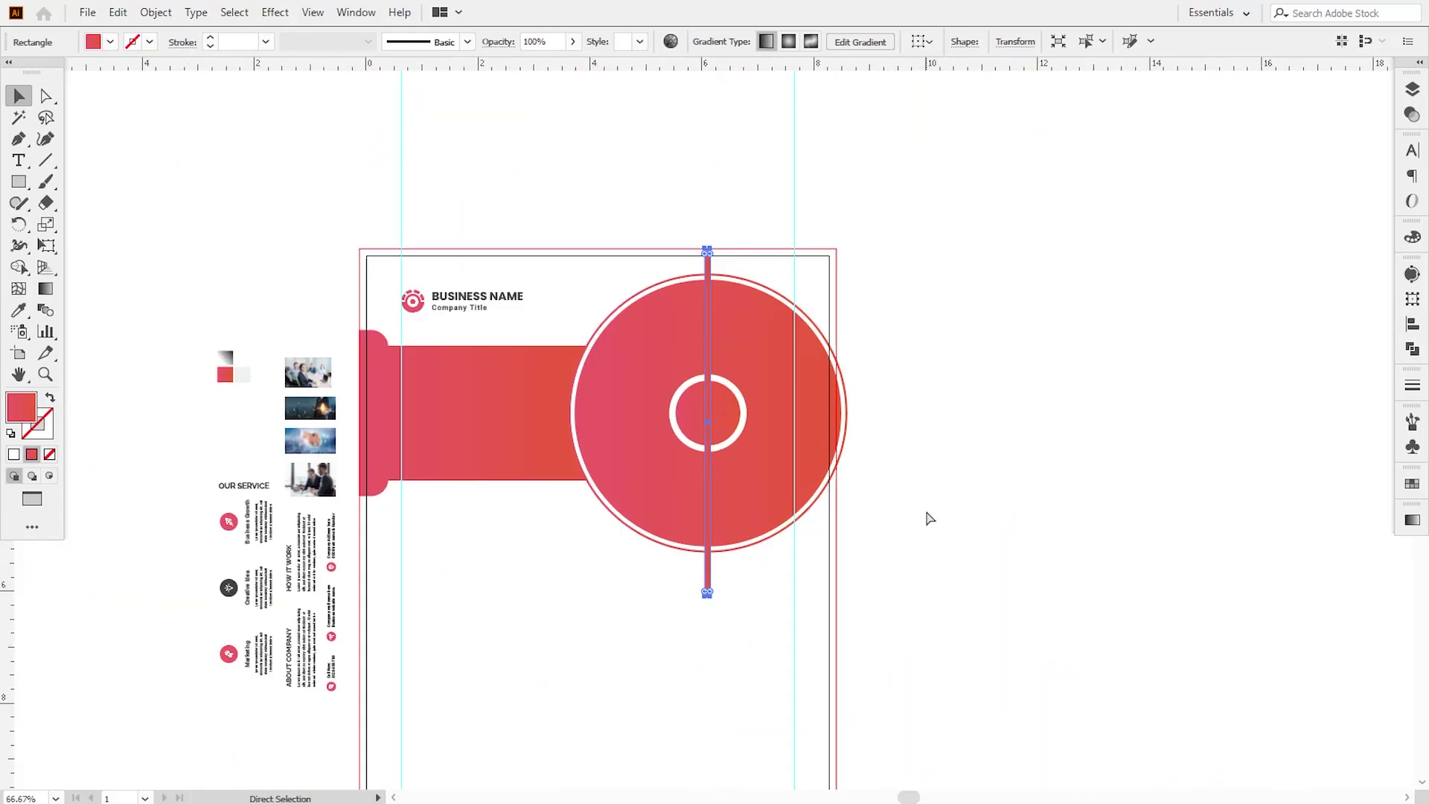
pyautogui.hotkey('ctrl', '+')
pyautogui.hotkey('ctrl', '+')
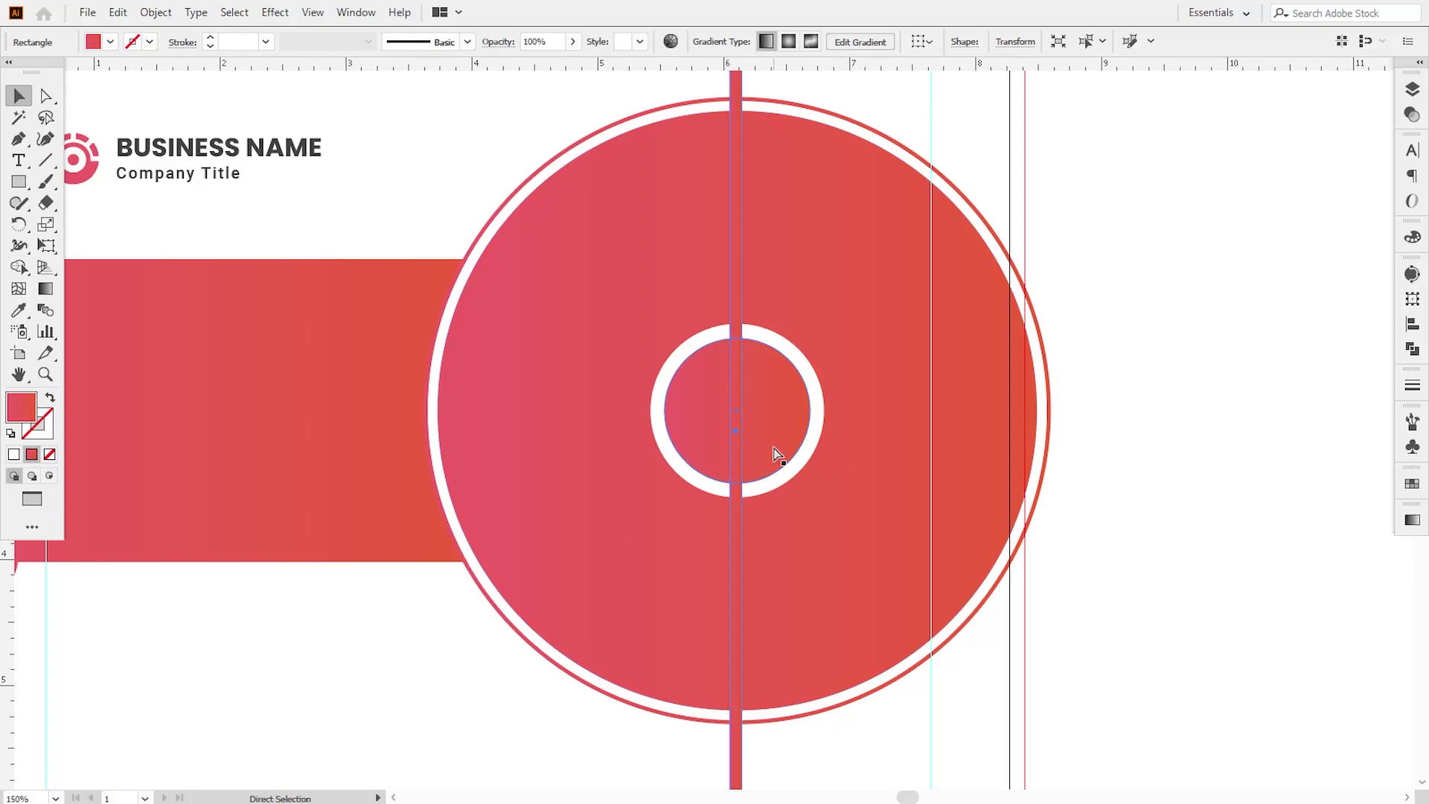
pyautogui.hotkey('ctrl', '+')
pyautogui.hotkey('ctrl', '+')
pyautogui.hotkey('ctrl', '+')
pyautogui.hotkey('ctrl', '+')
pyautogui.moveTo(735, 419); pyautogui.dragTo(741, 419)
pyautogui.hotkey('ctrl', '1')
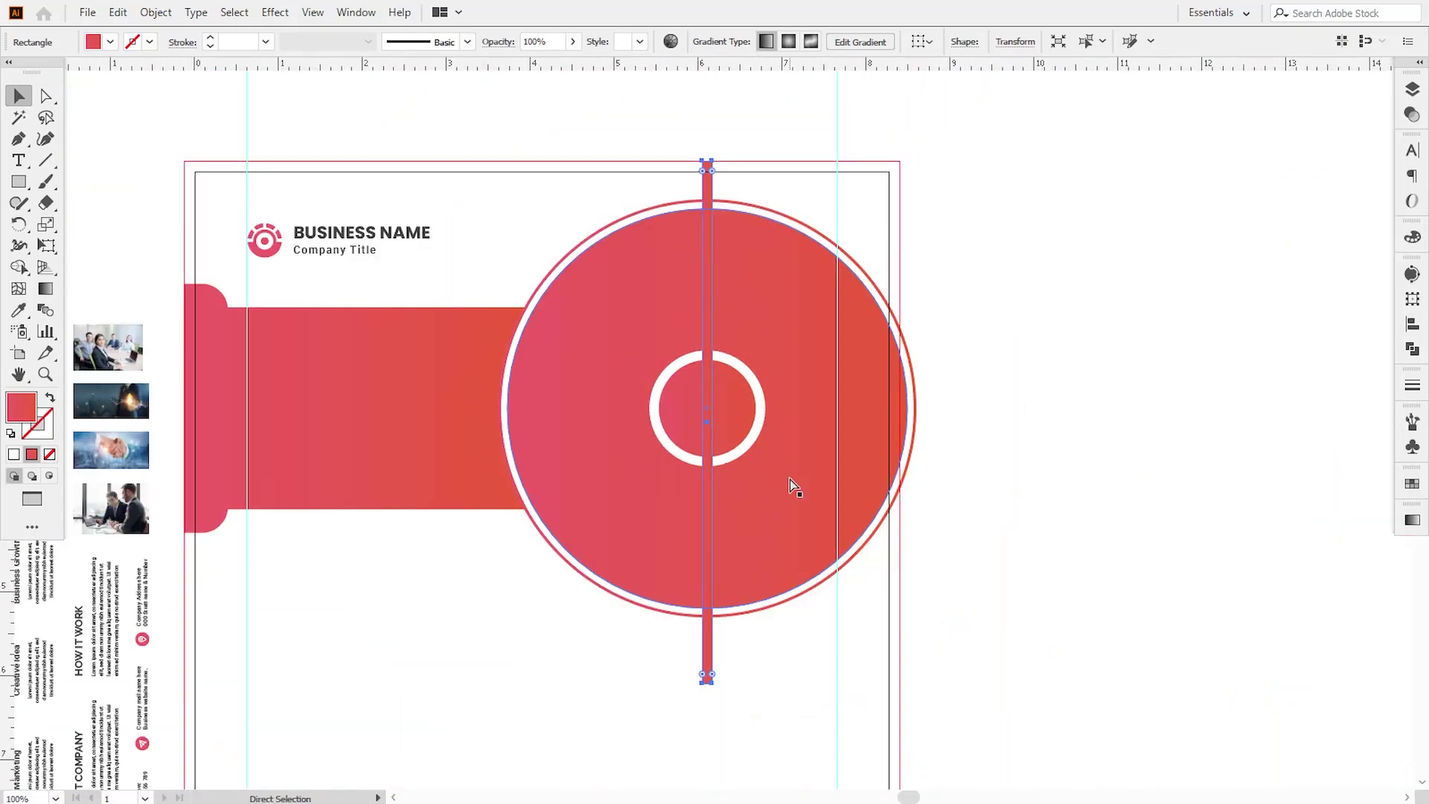
# - Fill the thin vertical rectangle with solid white
pyautogui.click(1412, 483)
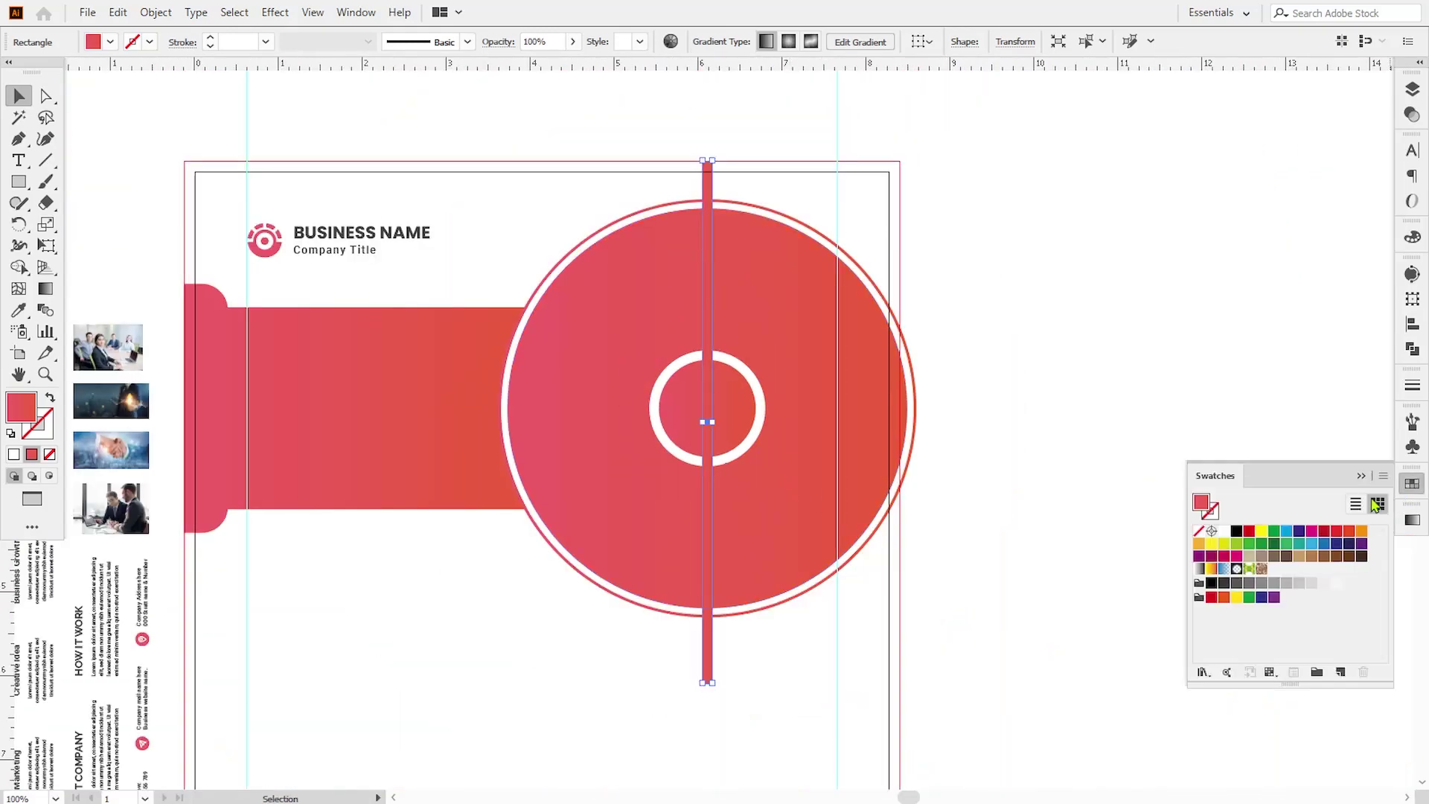
pyautogui.click(1224, 532)
pyautogui.click(1361, 477)
pyautogui.click(1194, 489)
pyautogui.click(708, 292)
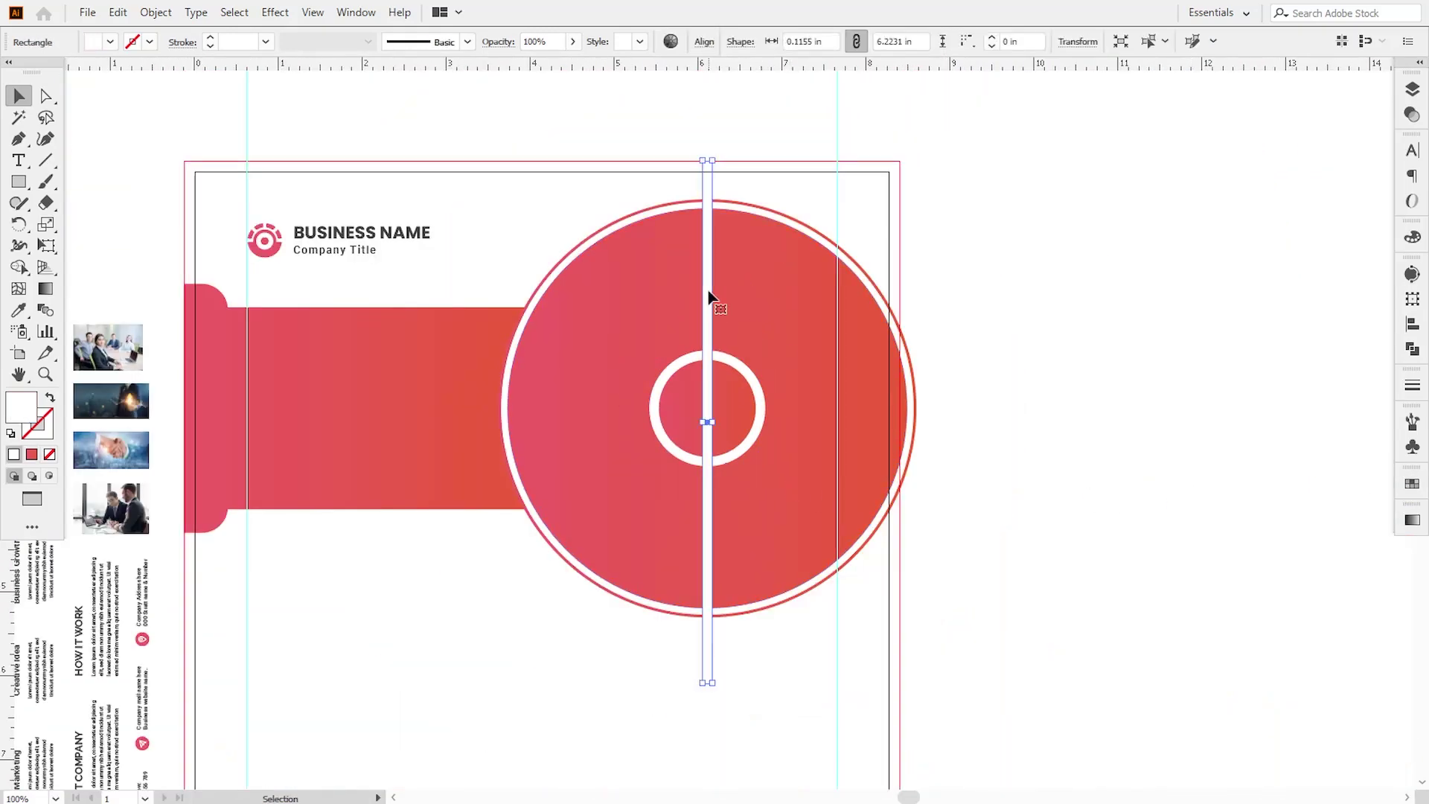
# - Paste a copy of the white vertical rectangle in front and rotate it 90° into a horizontal bar
pyautogui.click(119, 13)
pyautogui.click(149, 98)
pyautogui.click(119, 12)
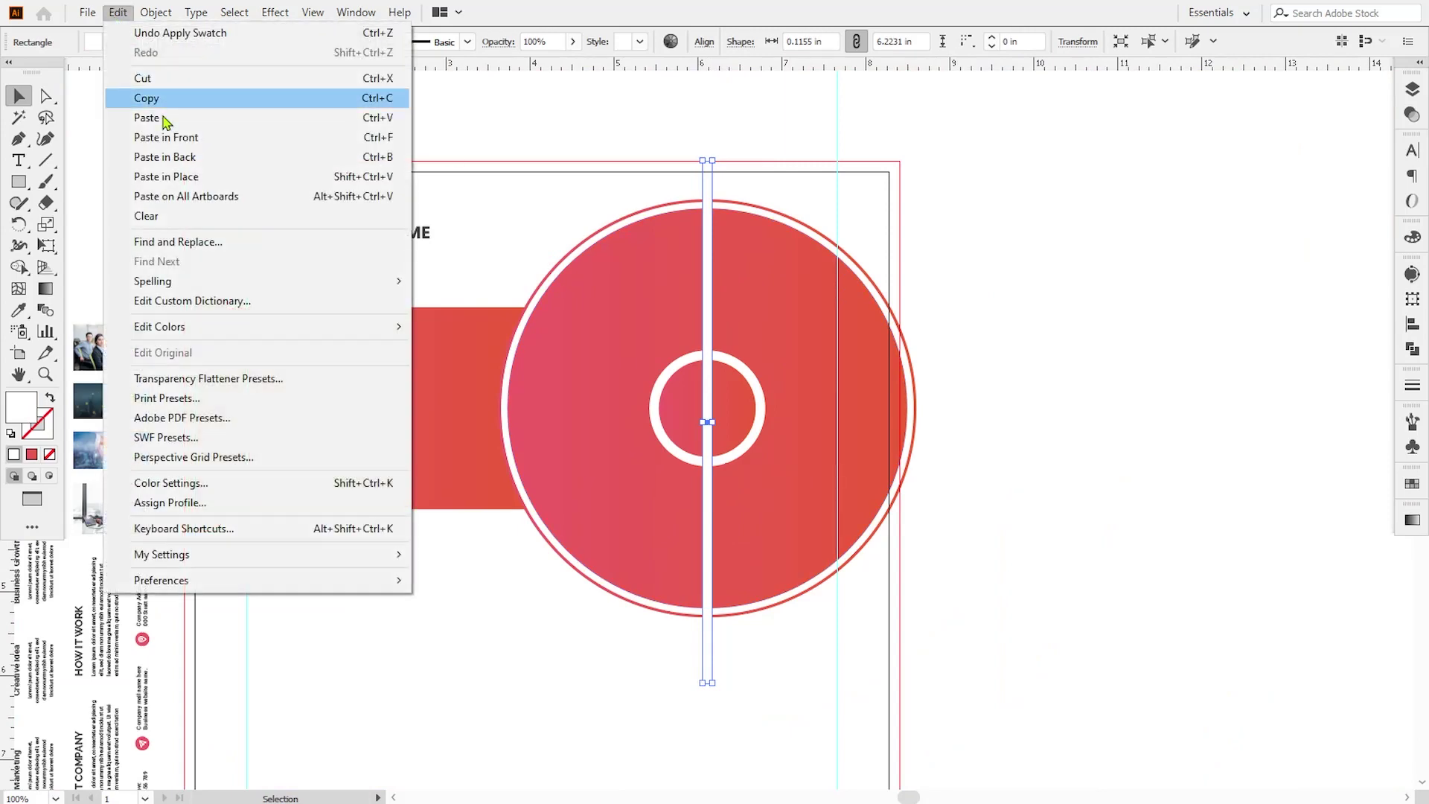
pyautogui.click(166, 137)
pyautogui.moveTo(720, 158); pyautogui.dragTo(877, 440)
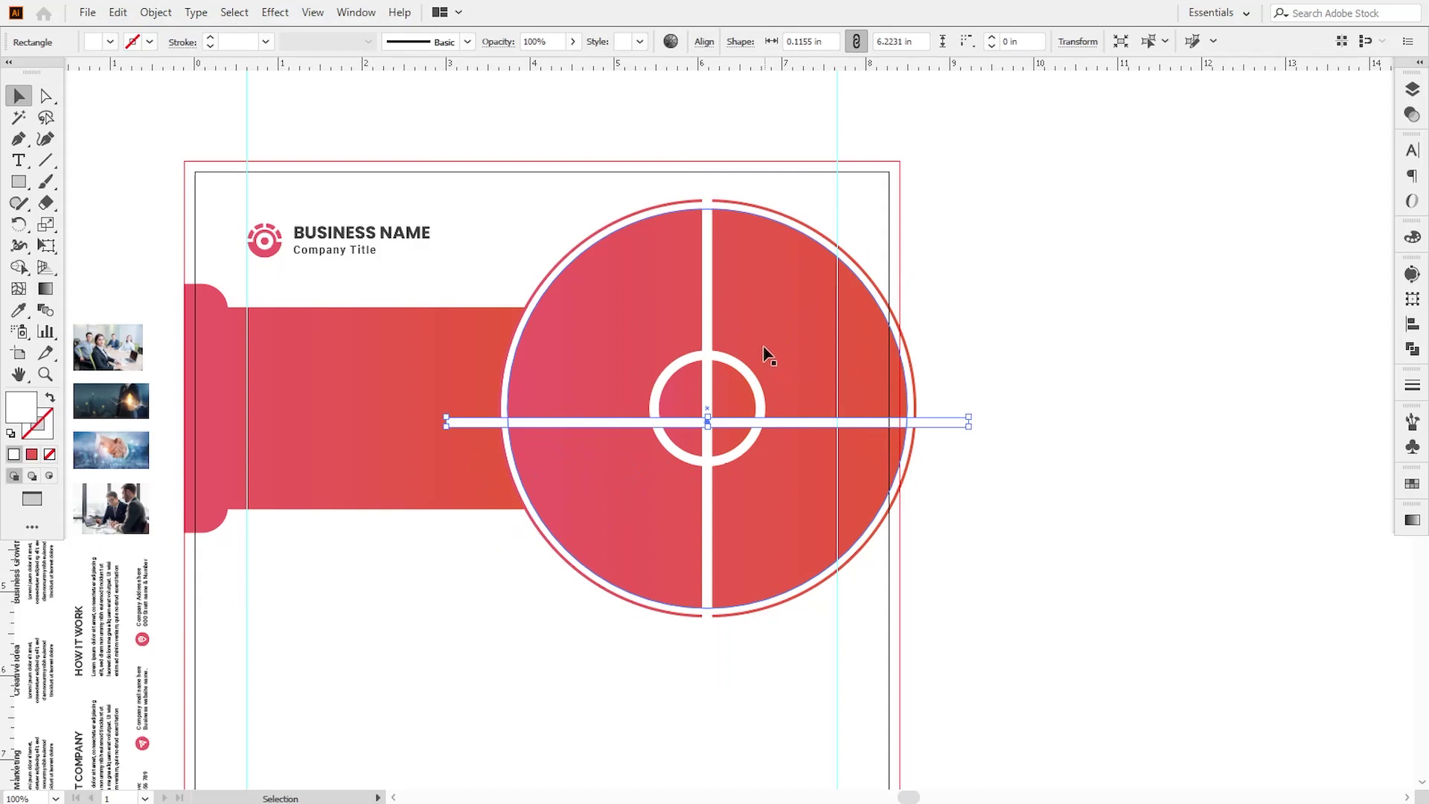
# - Nudge the white horizontal bar upward until it is centred vertically on the large circle
pyautogui.press('Up')
pyautogui.press('Up')
pyautogui.press('Up')
pyautogui.press('Up')
pyautogui.press('Up')
pyautogui.press('Up')
pyautogui.press('Up')
pyautogui.press('Up')
pyautogui.press('Up')
pyautogui.press('Up')
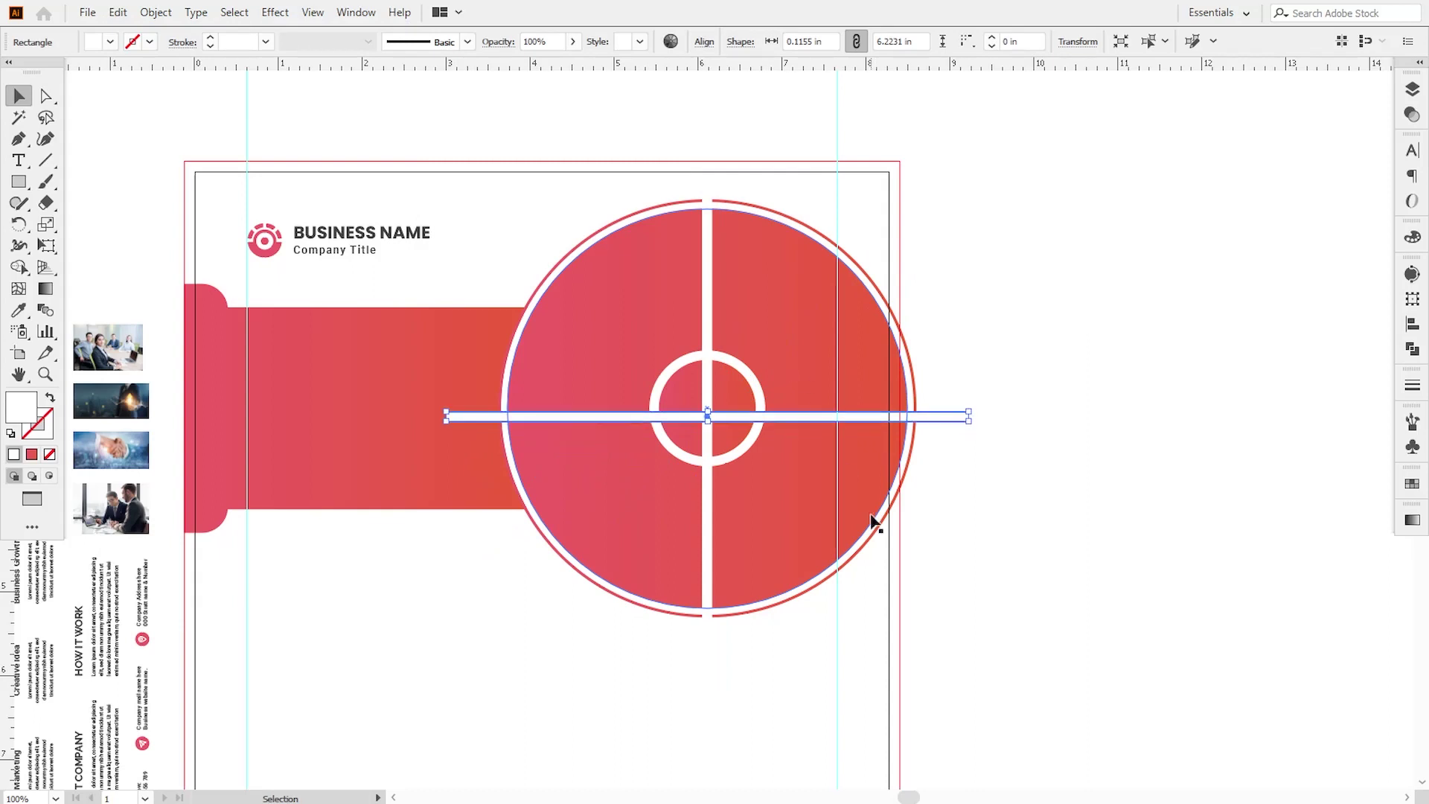
pyautogui.hotkey('ctrl', '+')
pyautogui.hotkey('ctrl', '+')
pyautogui.hotkey('ctrl', '+')
pyautogui.press('Up')
pyautogui.press('Up')
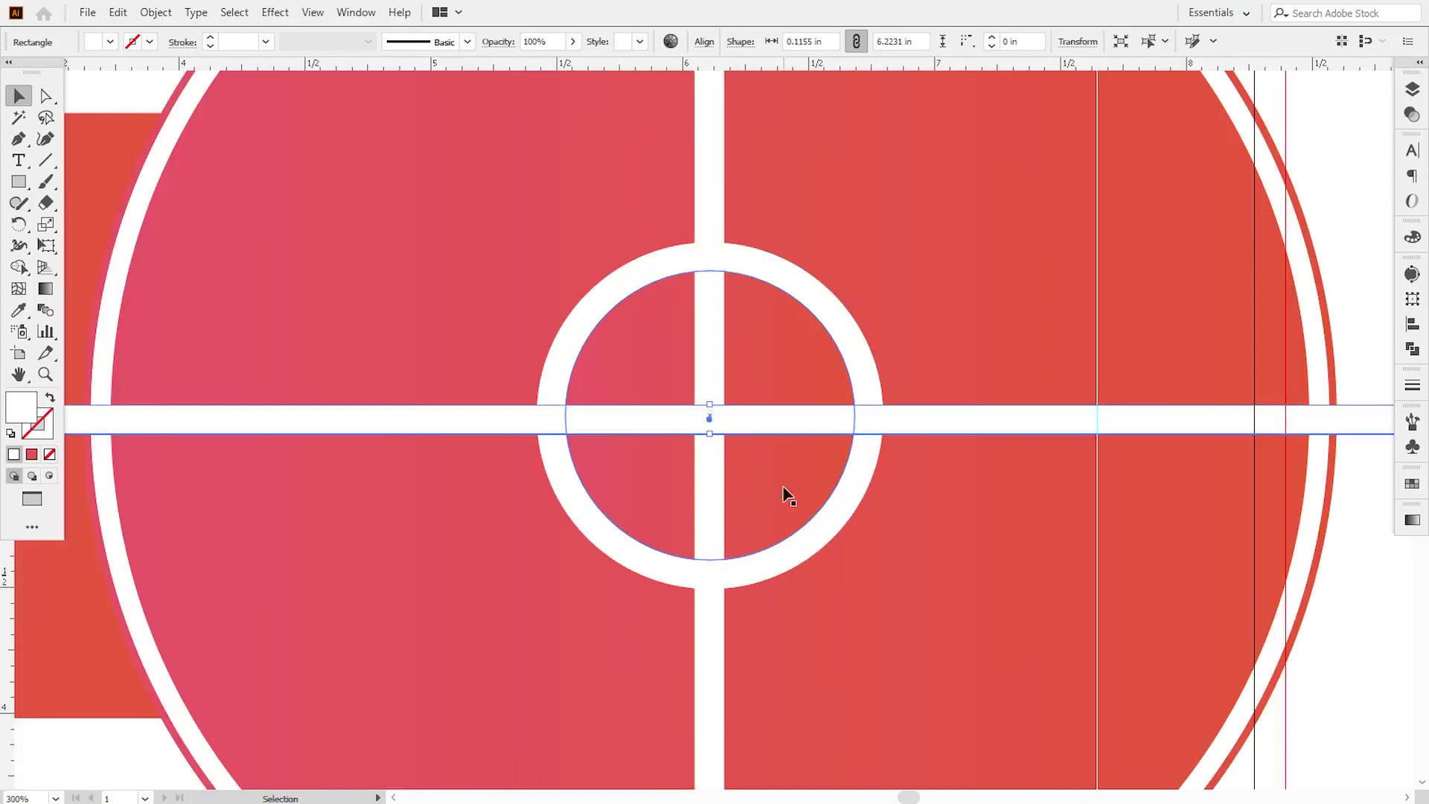
# - Subtract both white bars from the large gradient circle with the Minus Front Pathfinder operation, splitting it into quarters
pyautogui.hotkey('ctrl', '-')
pyautogui.hotkey('ctrl', '-')
pyautogui.hotkey('ctrl', '-')
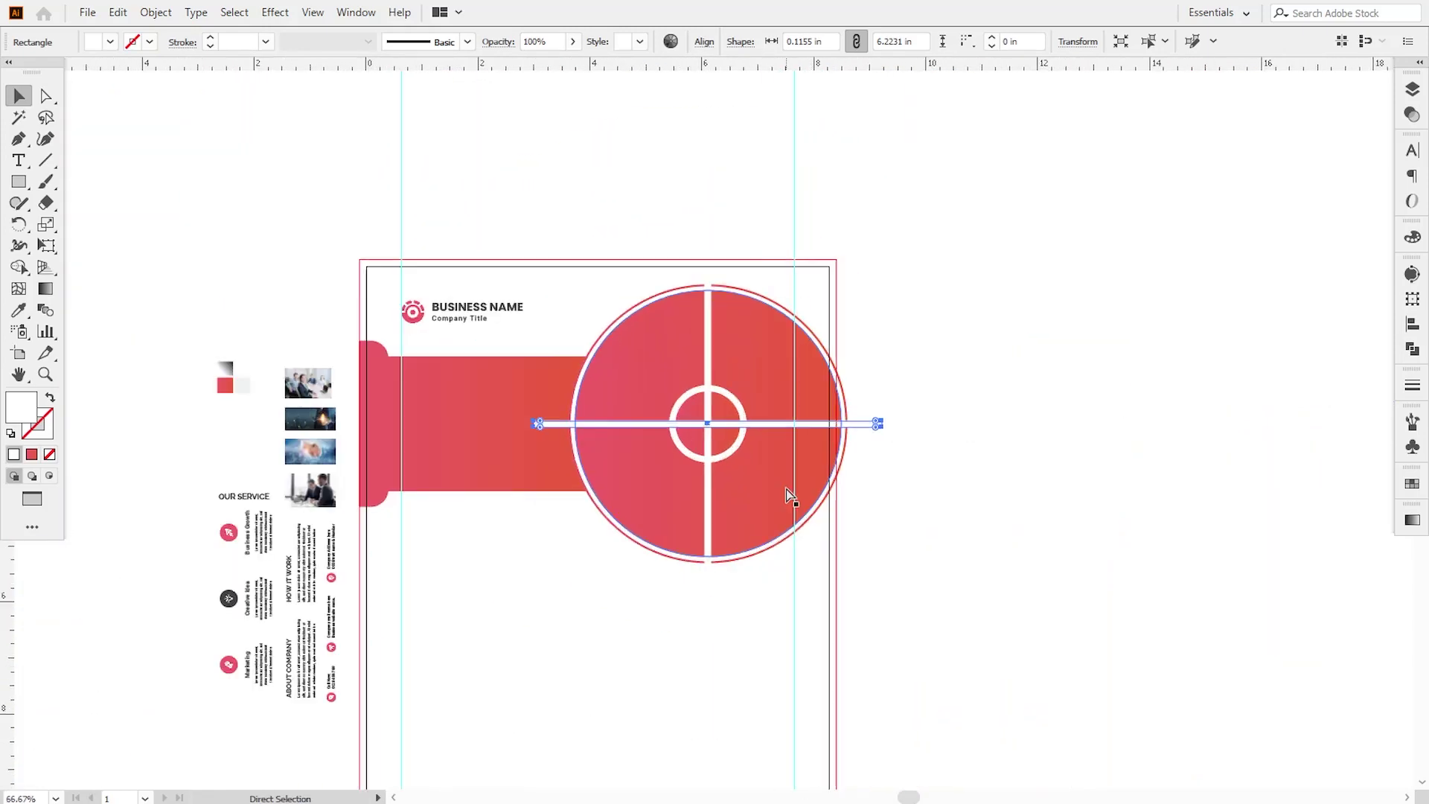
pyautogui.keyDown('shift'); pyautogui.click(707, 305); pyautogui.keyUp('shift')
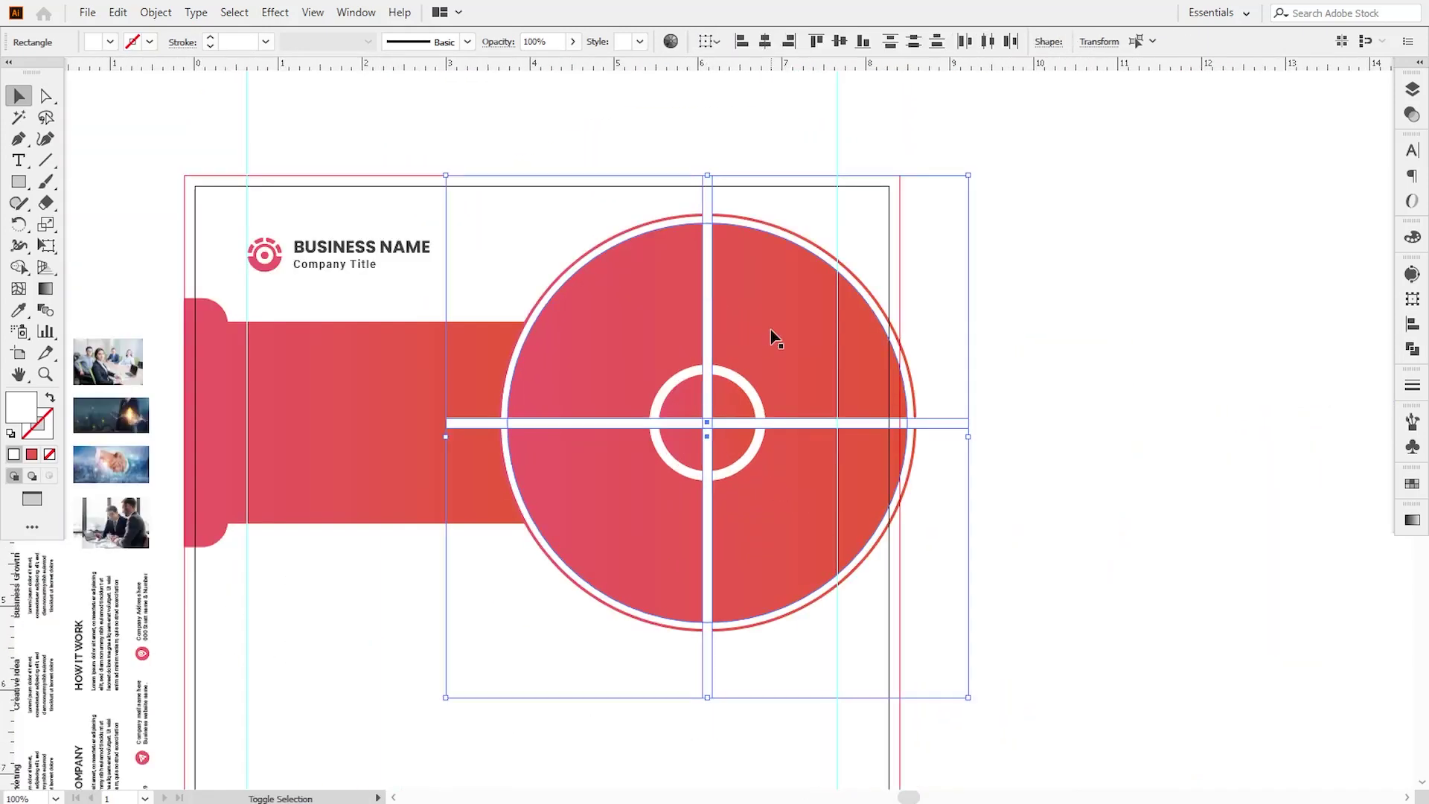
pyautogui.keyDown('shift'); pyautogui.click(811, 463); pyautogui.keyUp('shift')
pyautogui.click(1401, 346)
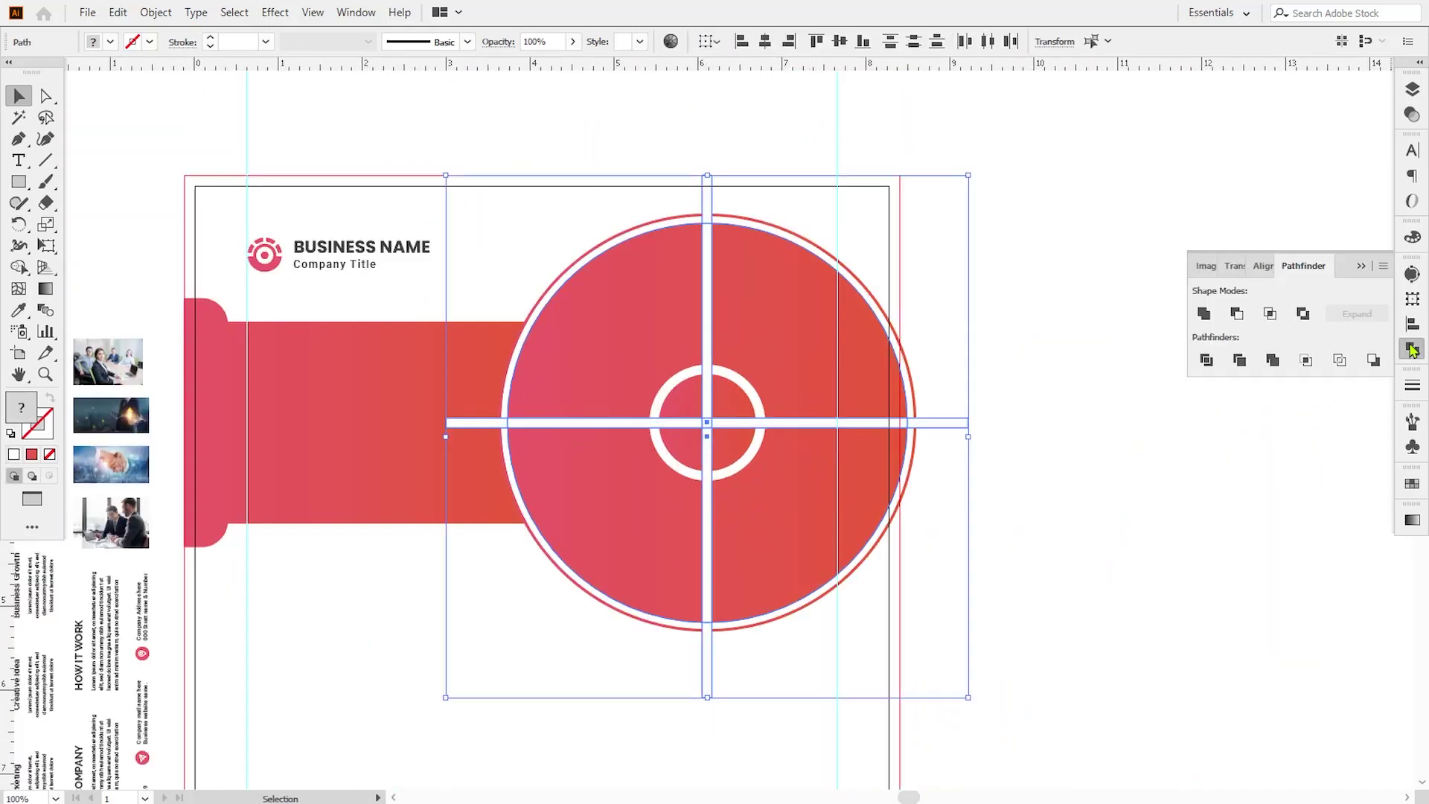
pyautogui.click(1238, 316)
pyautogui.click(1094, 531)
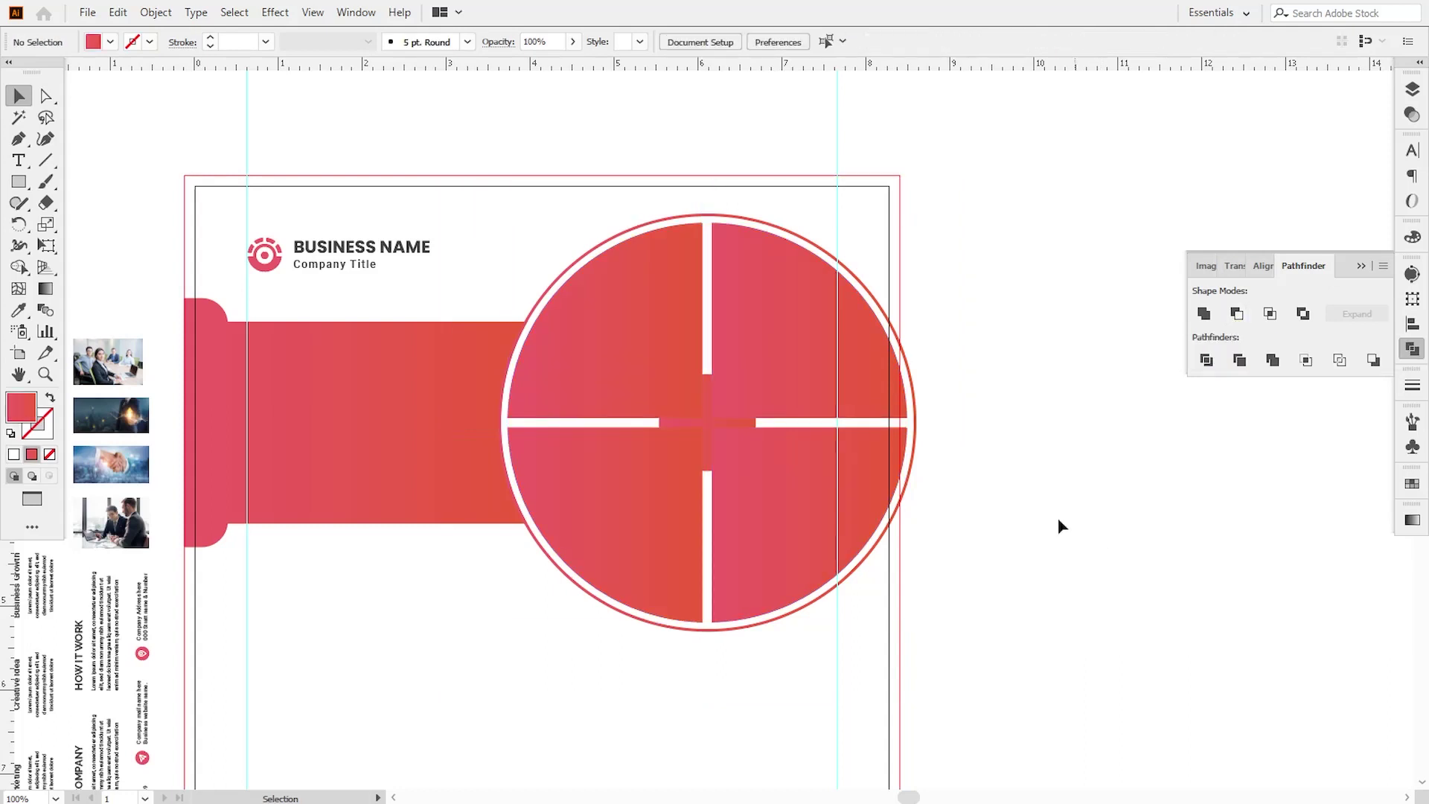
# - Rotate the quartered circle 45° so its gaps form an X
pyautogui.click(790, 499)
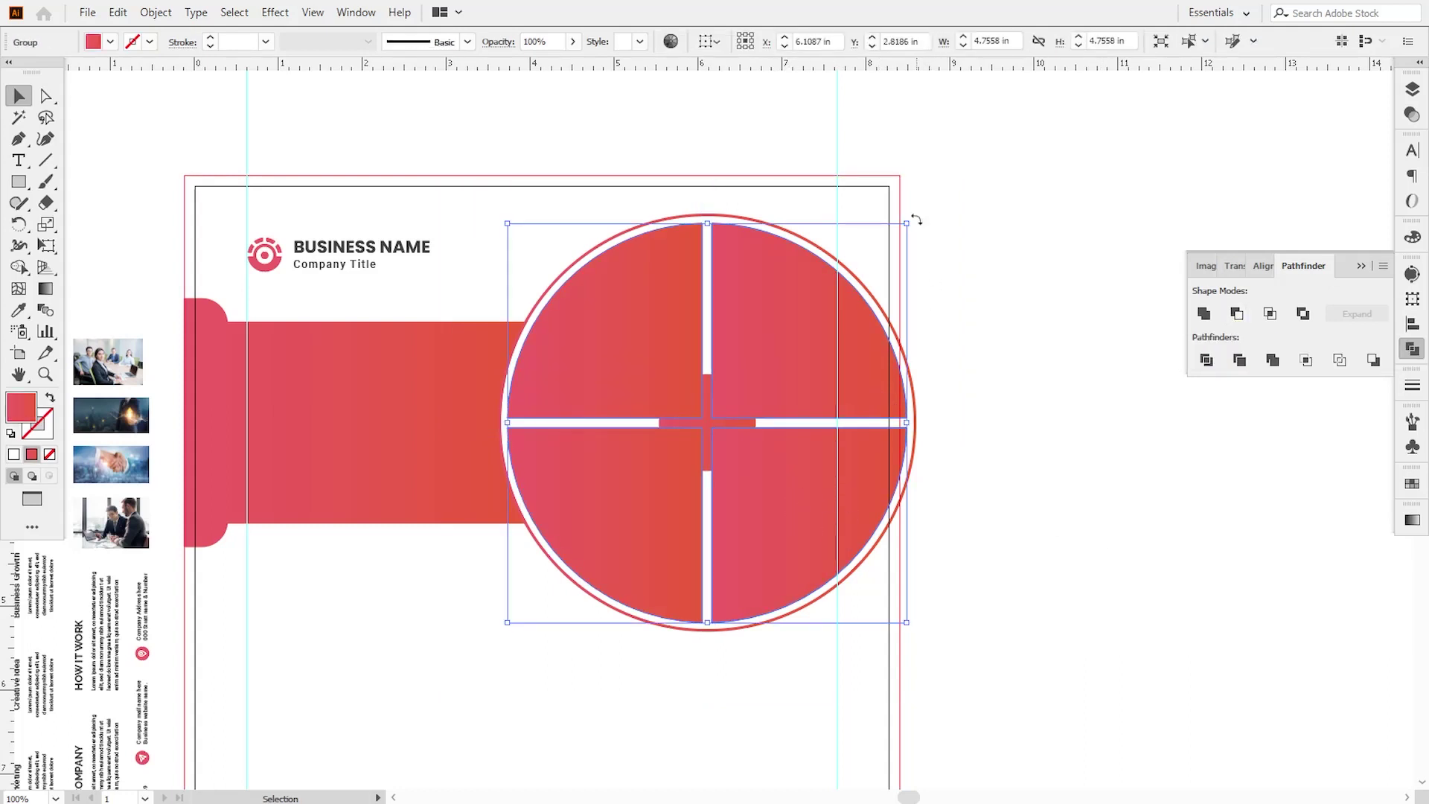
pyautogui.moveTo(915, 220); pyautogui.dragTo(841, 179)
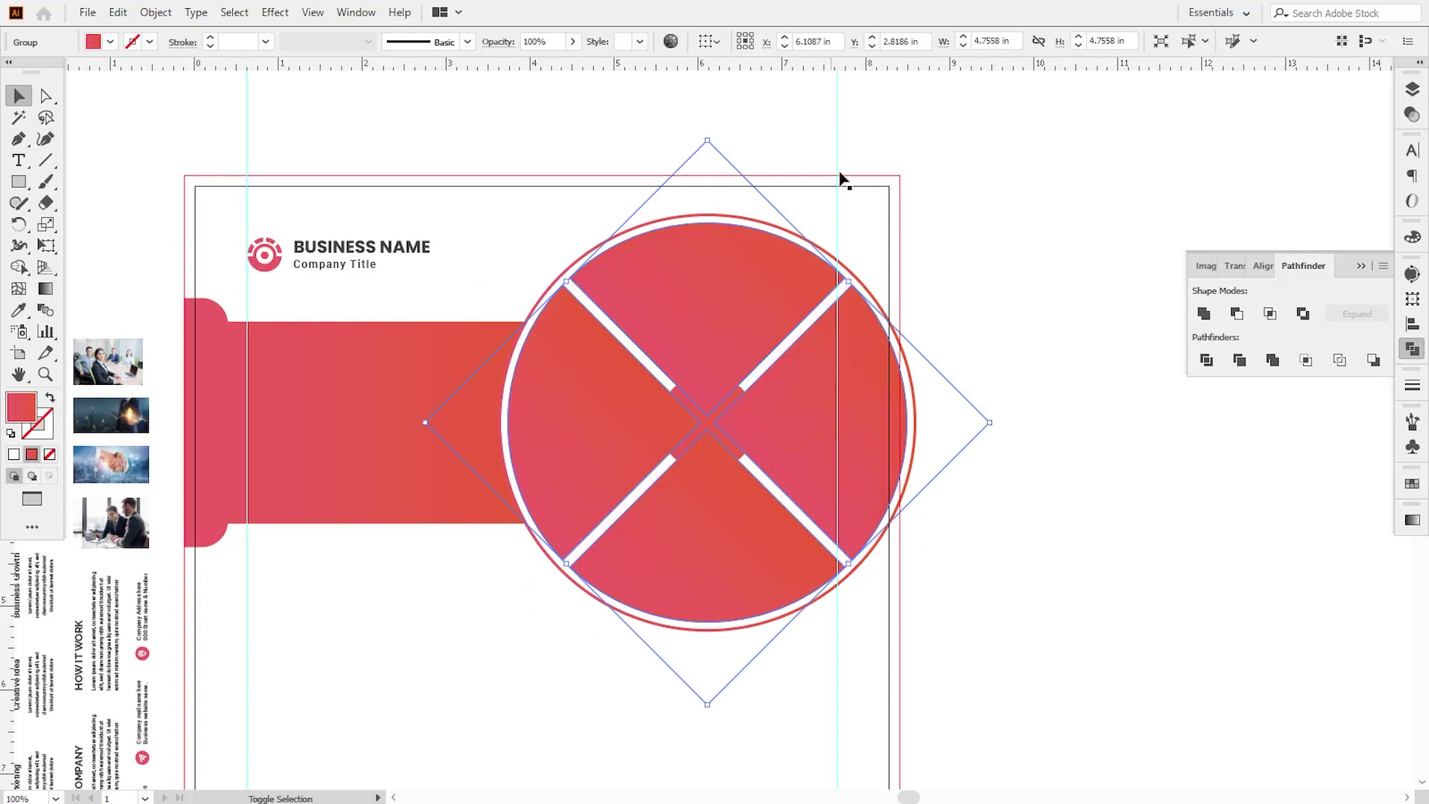
pyautogui.click(1015, 580)
pyautogui.hscroll(-1, 1012, 573)
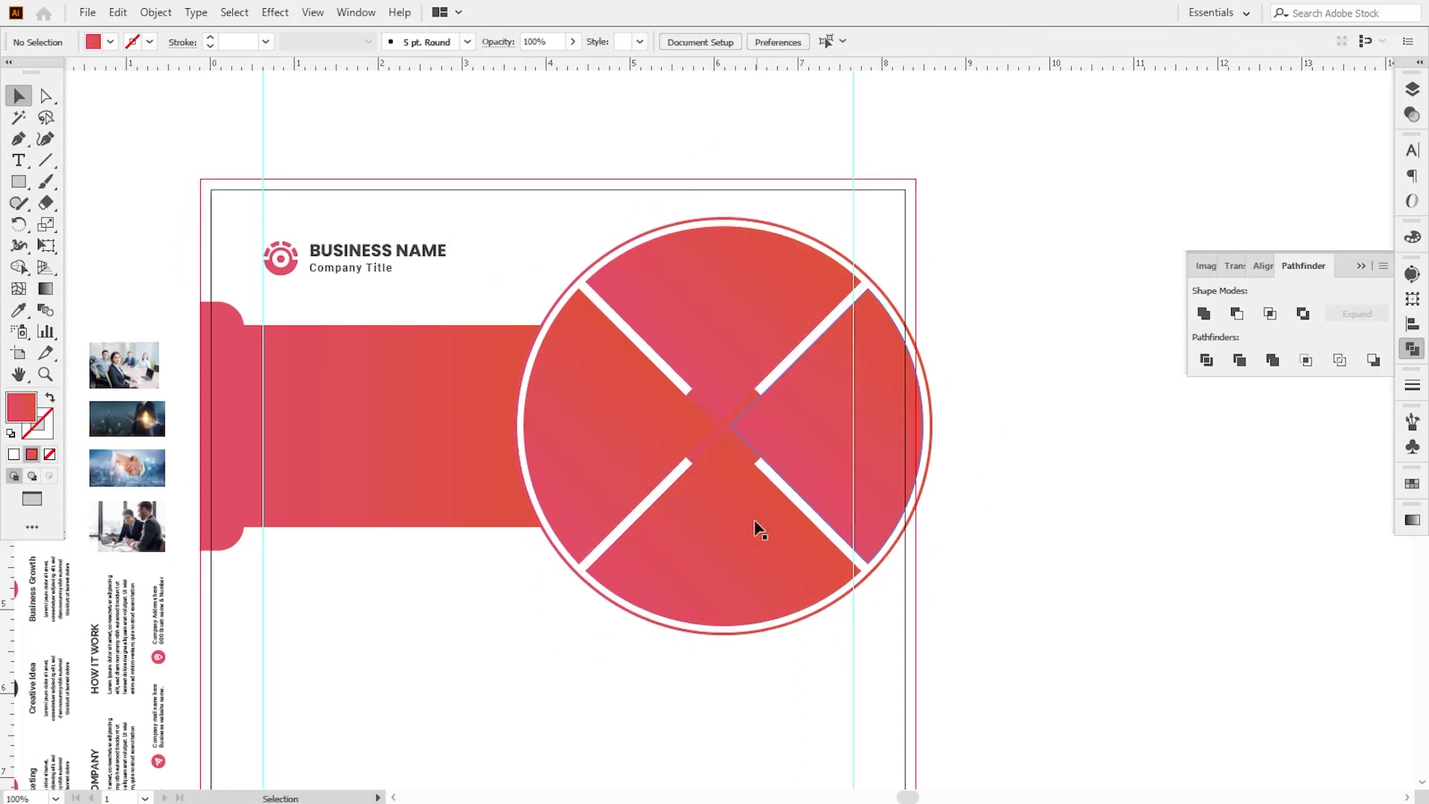
# - Send the quartered circle to the back, behind the small central circle and its white ring
pyautogui.click(698, 445)
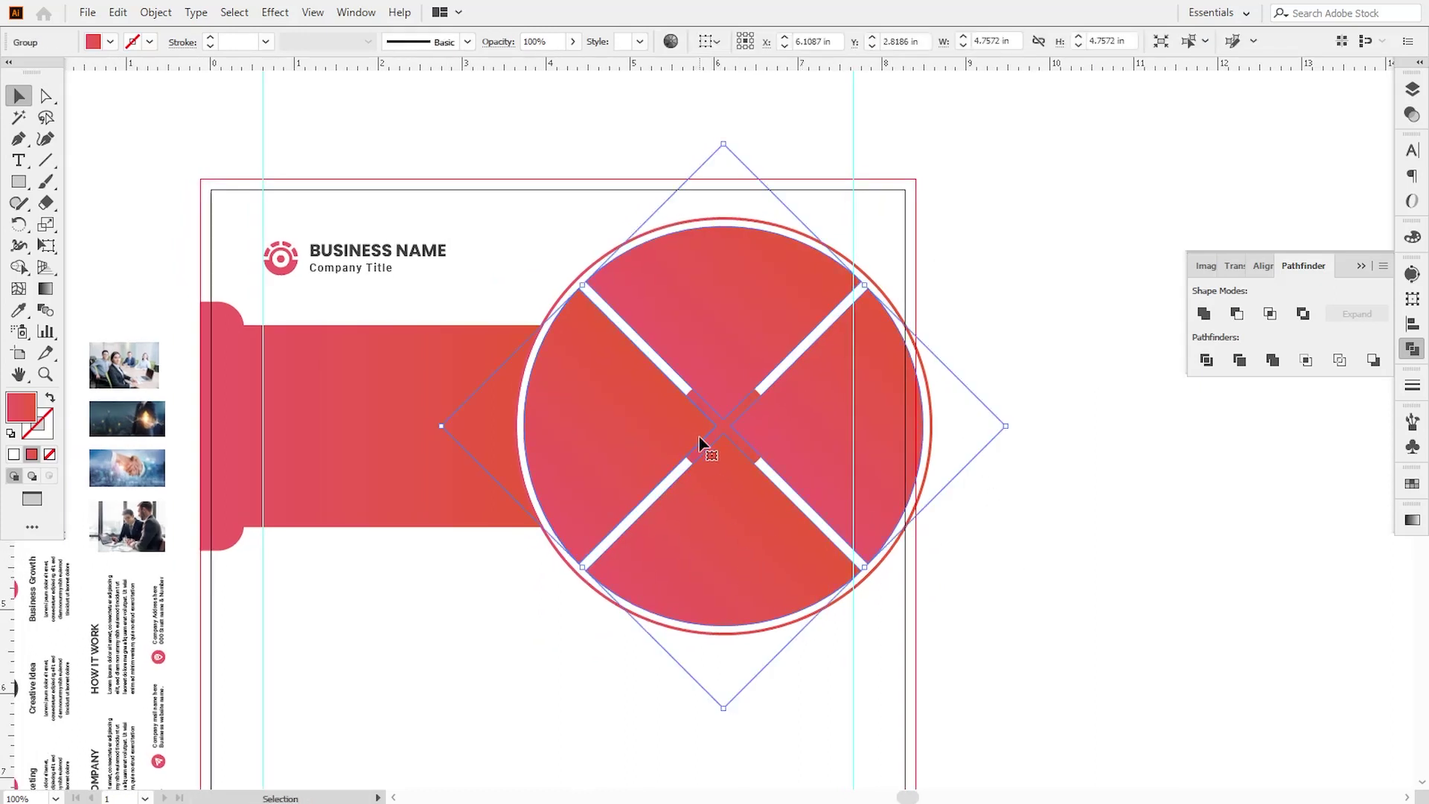
pyautogui.rightClick(730, 529)
pyautogui.moveTo(782, 437)
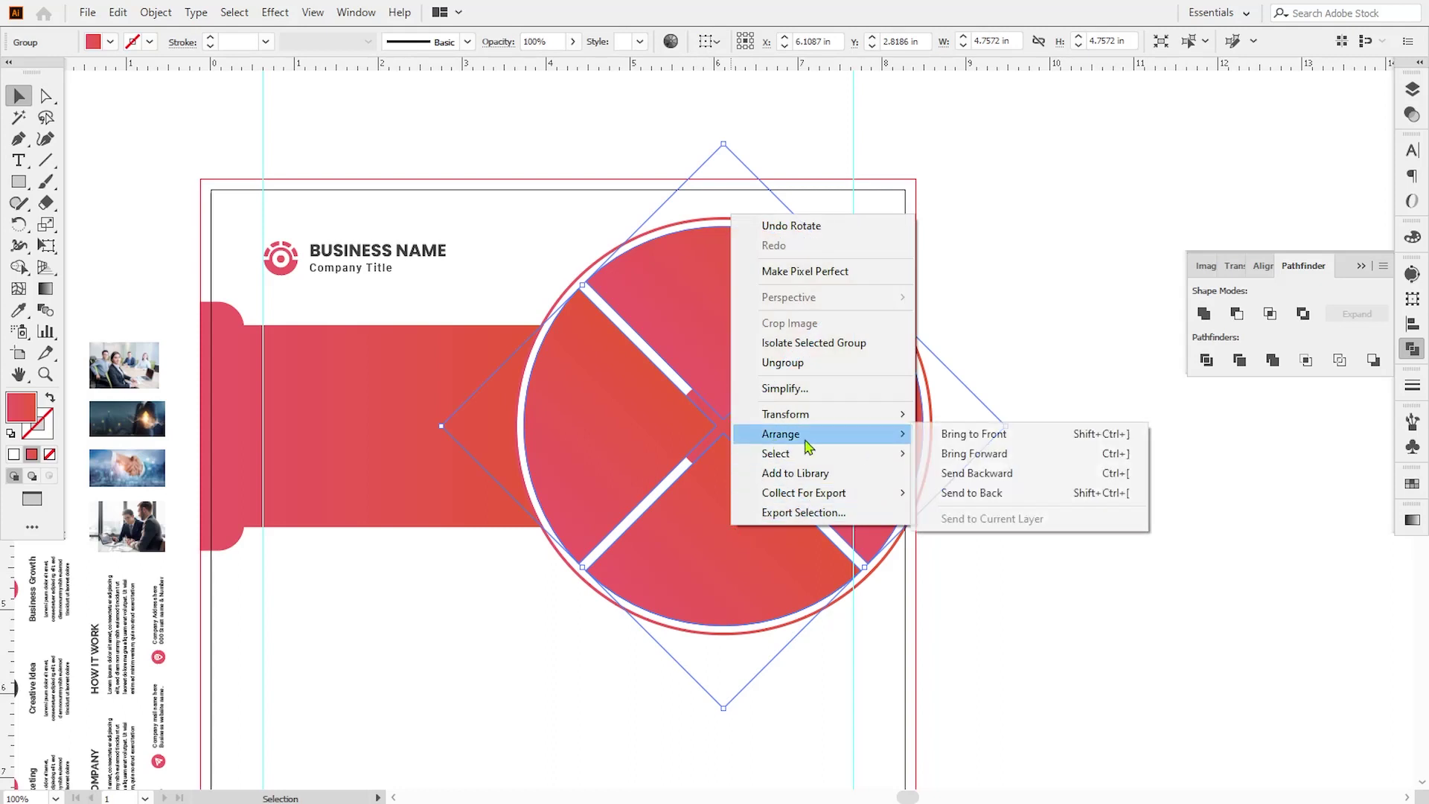
pyautogui.click(954, 491)
pyautogui.click(1047, 554)
pyautogui.moveTo(1022, 573); pyautogui.dragTo(1027, 575)
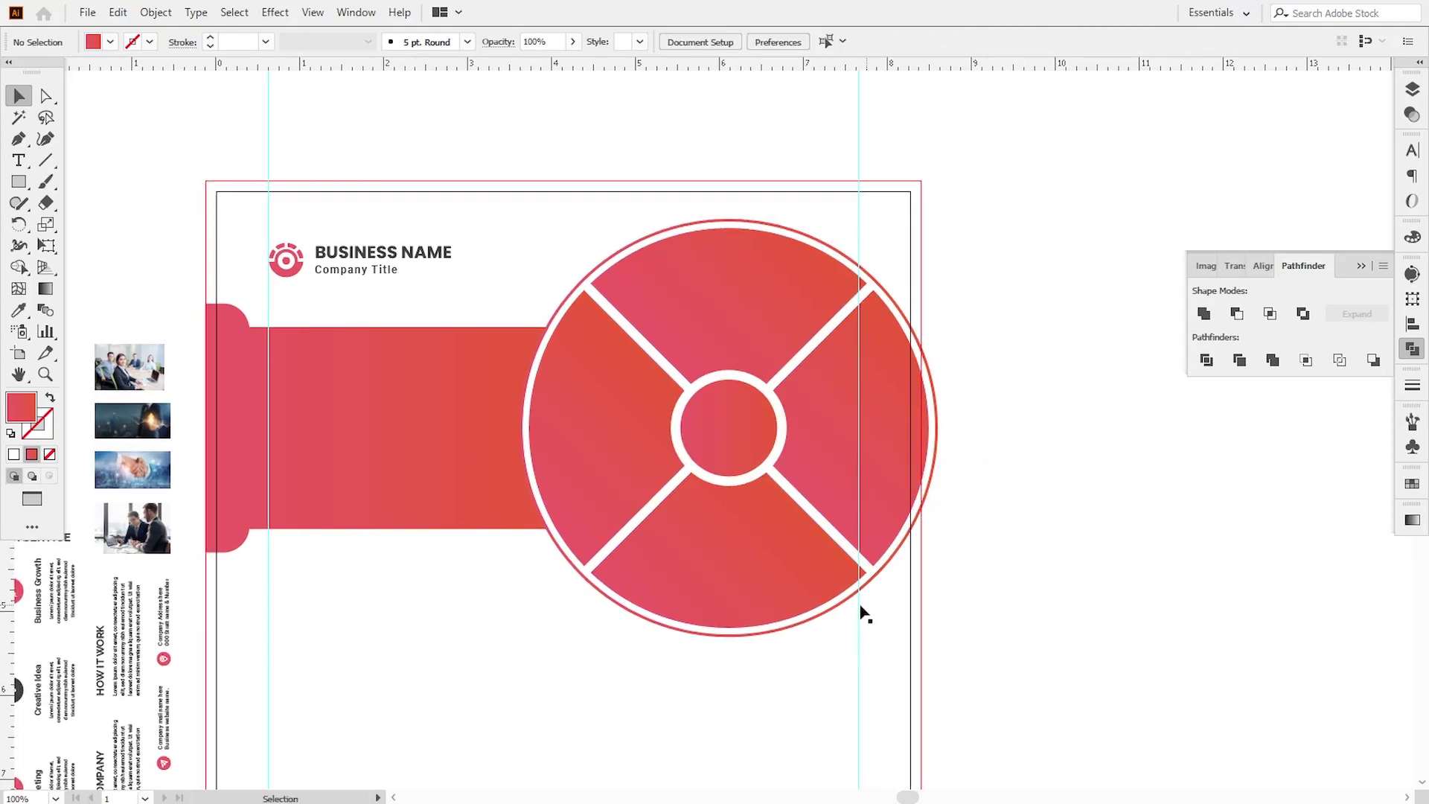
pyautogui.click(574, 460)
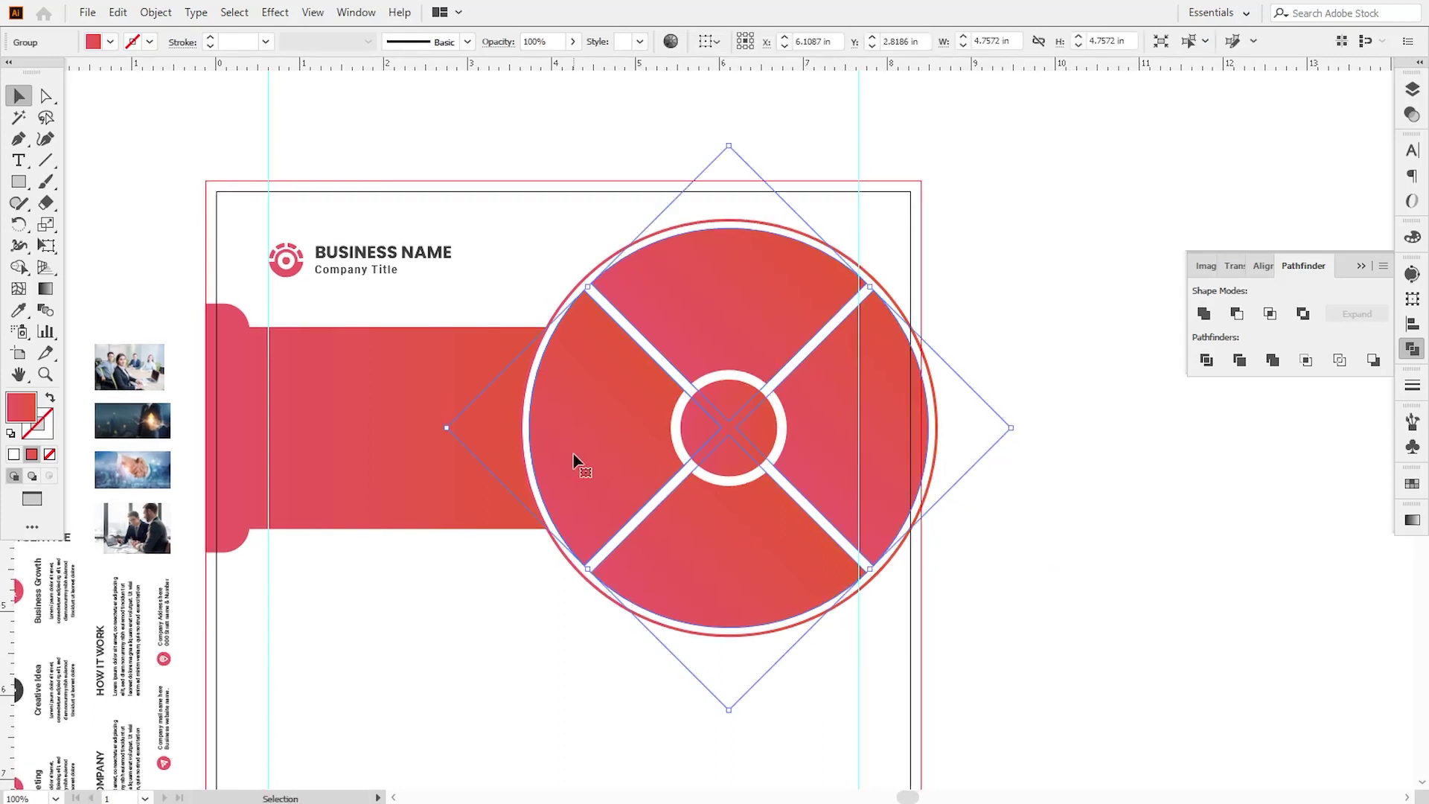
pyautogui.click(1063, 581)
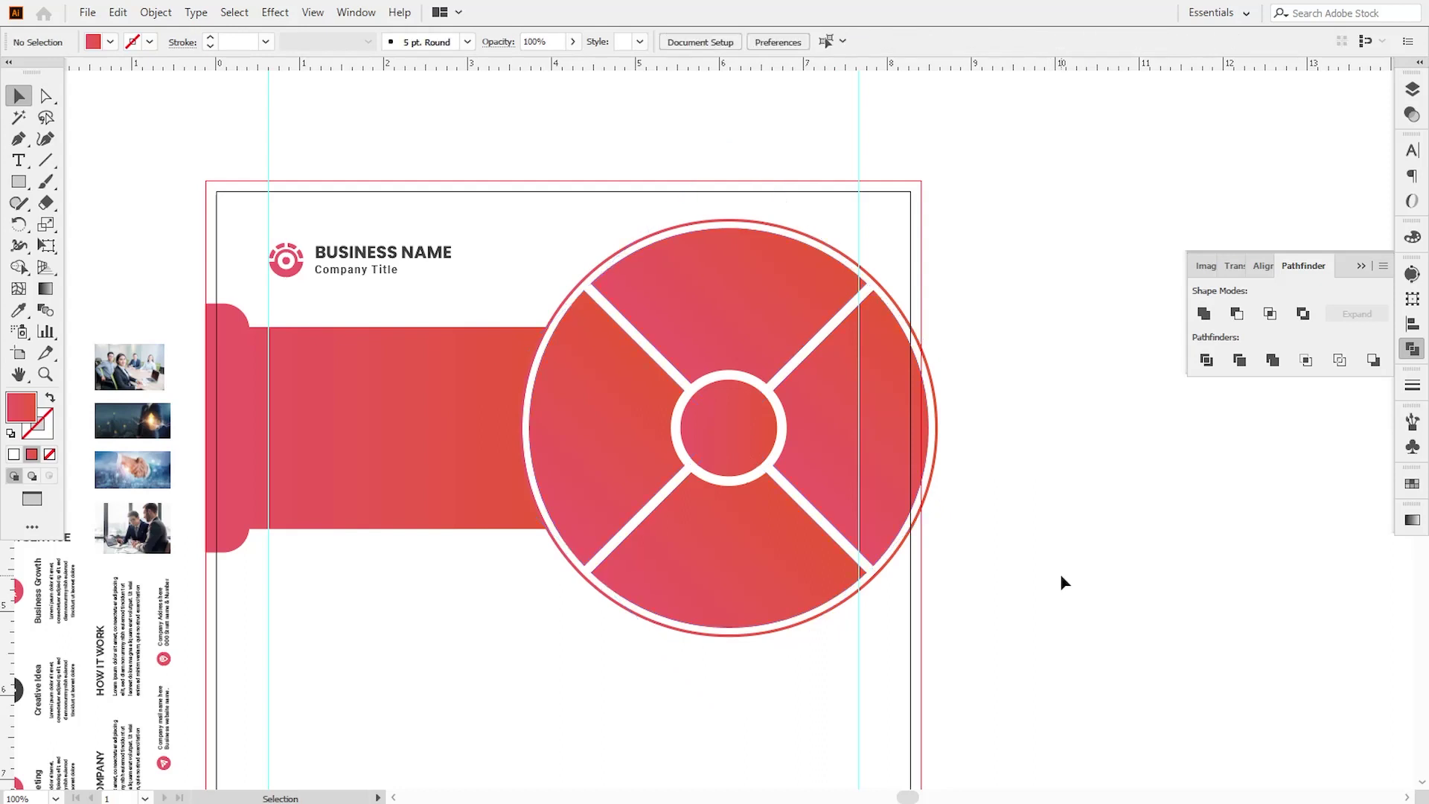
# - Draw a diagonal Pen line from the central ring's lower-left edge across the left quarter to just below the red header bar
pyautogui.click(18, 139)
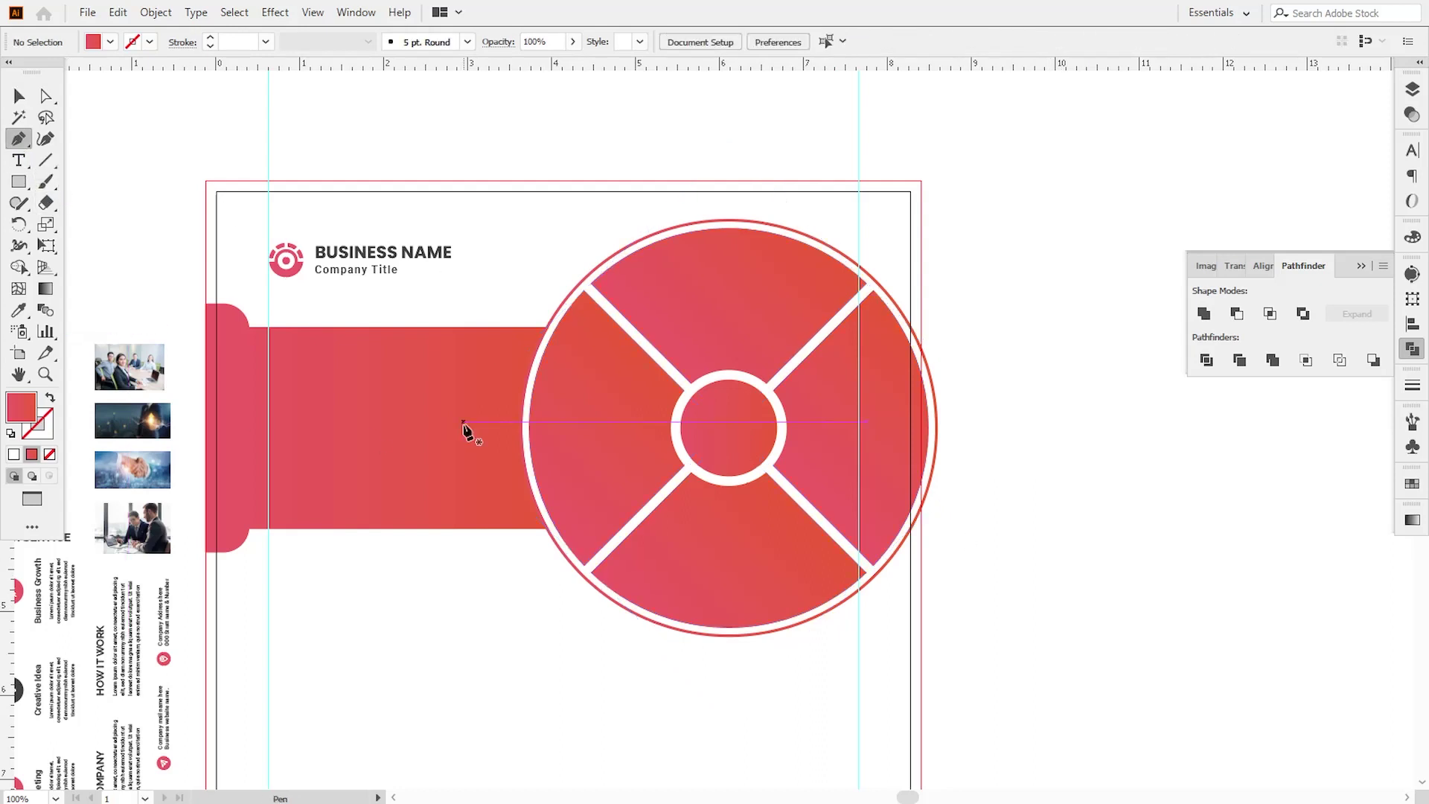
pyautogui.click(685, 447)
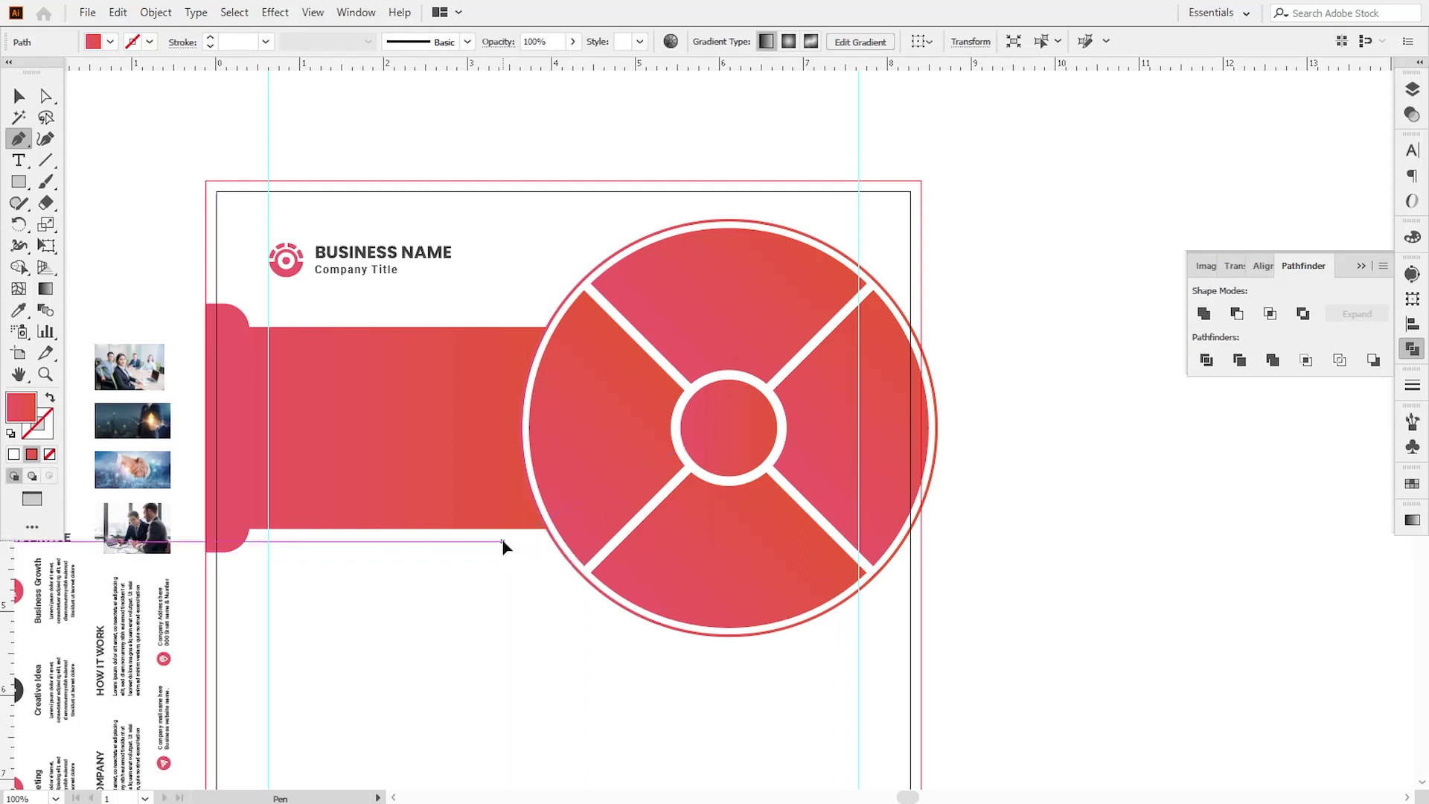
pyautogui.click(503, 541)
pyautogui.click(17, 96)
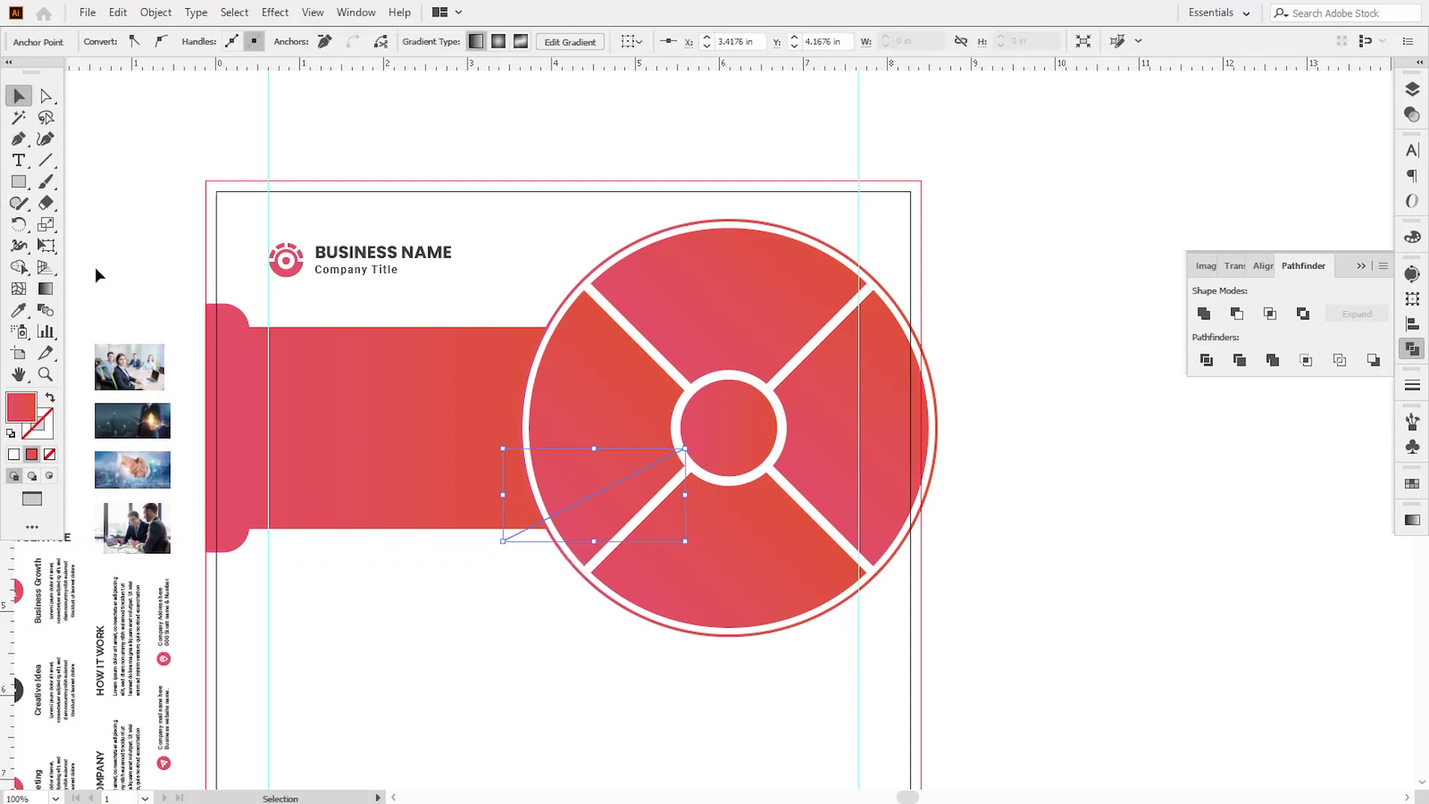
# - Ungroup the quartered circle into separate segments
pyautogui.click(772, 603)
pyautogui.click(156, 12)
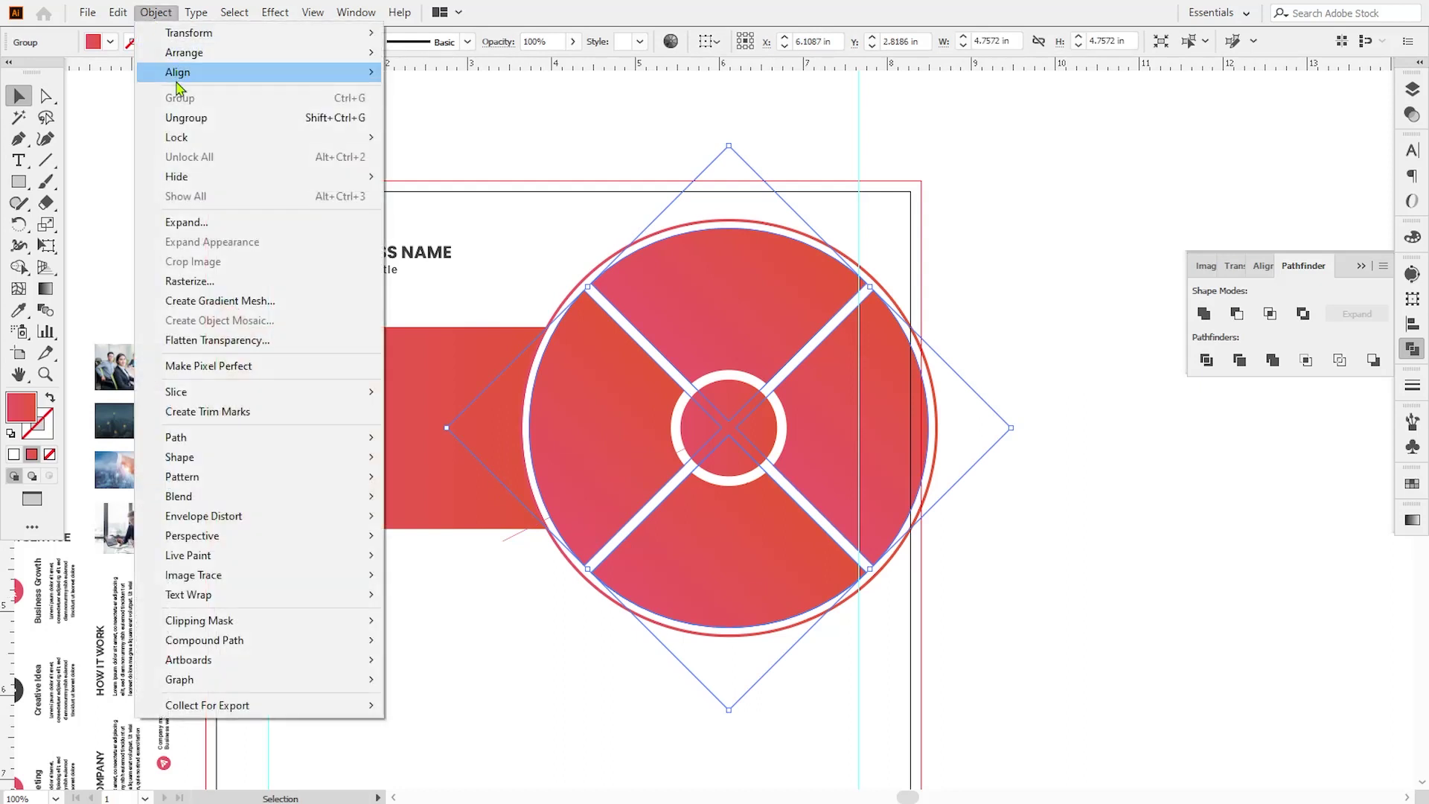
pyautogui.click(179, 116)
pyautogui.click(513, 551)
pyautogui.click(514, 538)
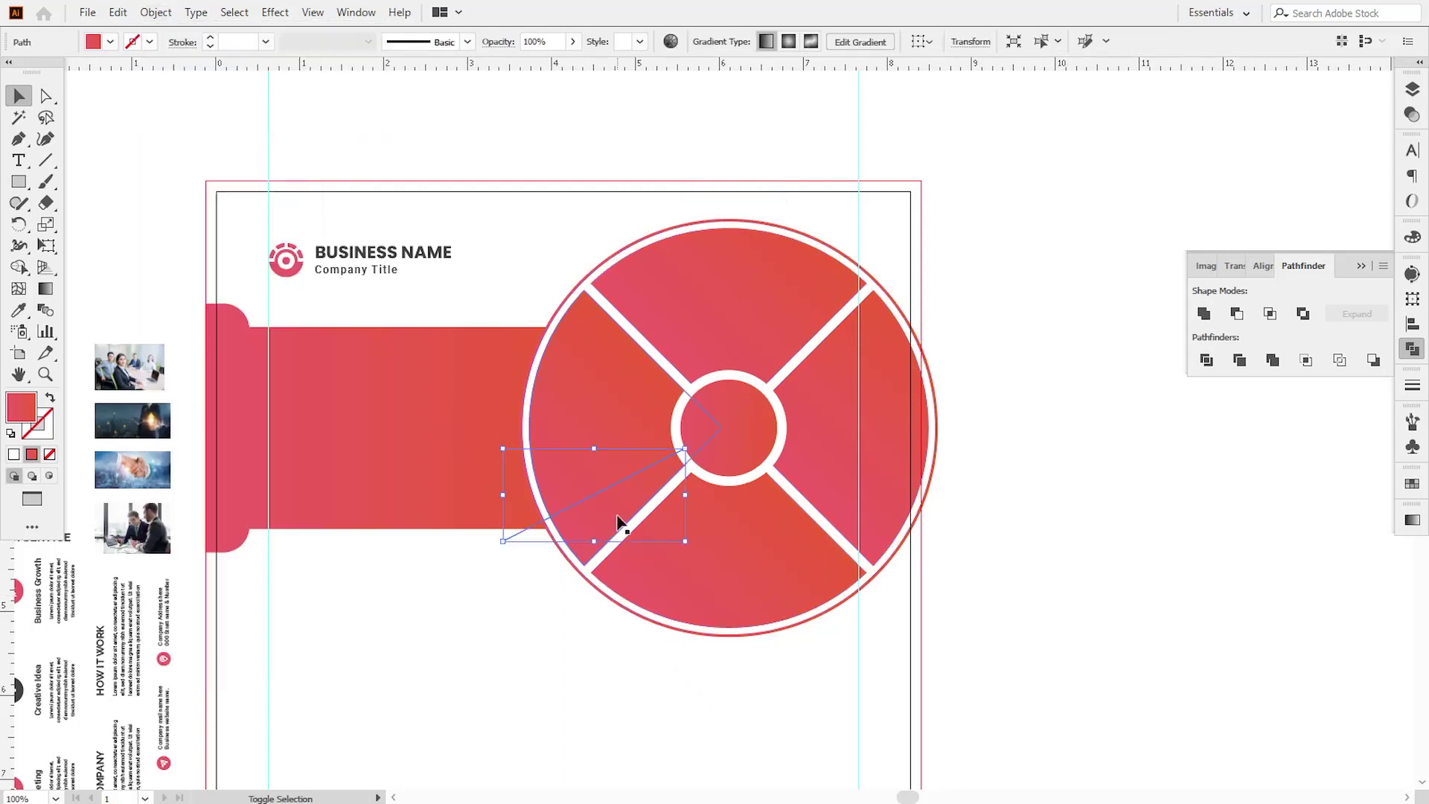
pyautogui.moveTo(617, 515); pyautogui.dragTo(539, 585)
pyautogui.hotkey('ctrl', 'z')
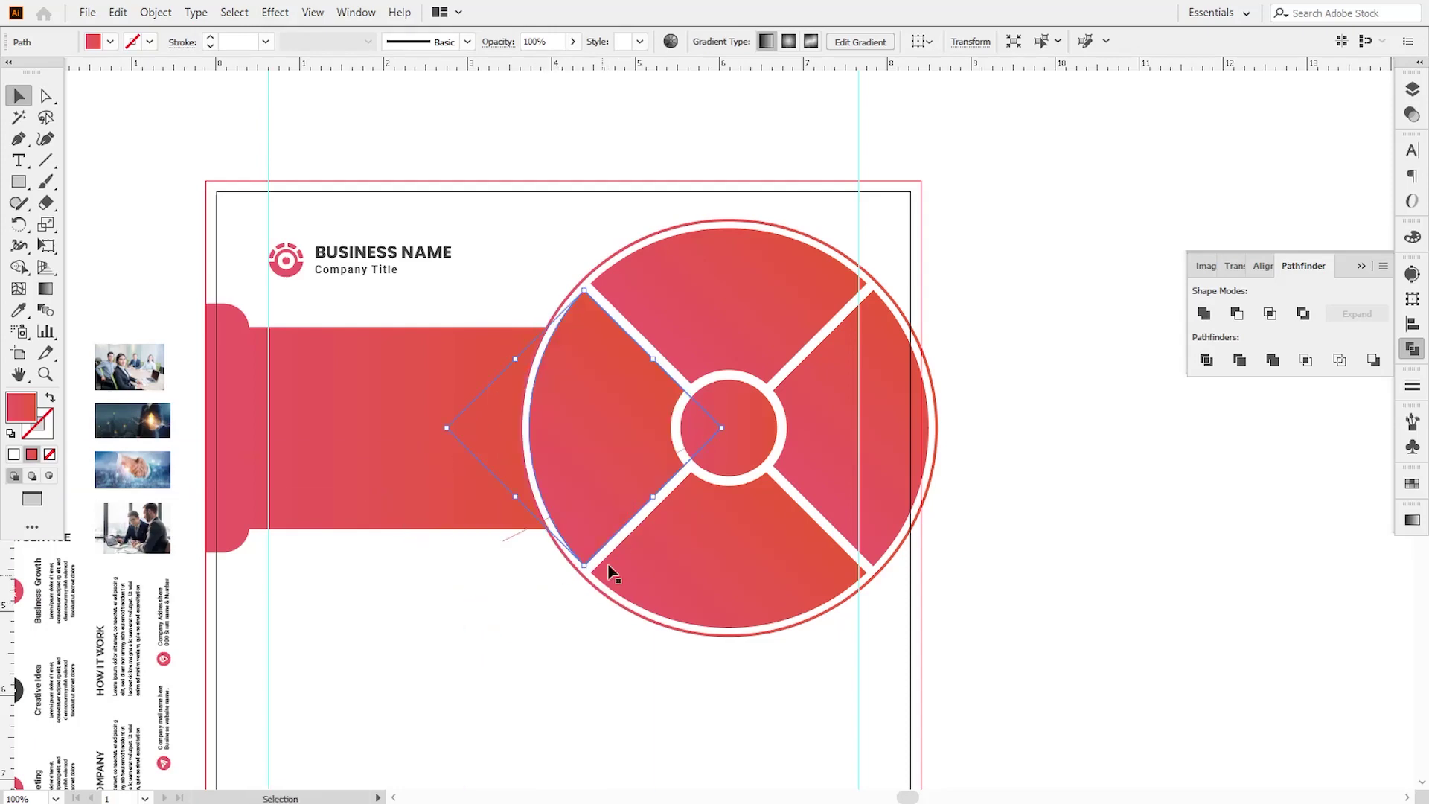
# - Paste a copy of the circle's left quarter in front and try to split it along the diagonal line with the Shape Builder tool
pyautogui.click(121, 12)
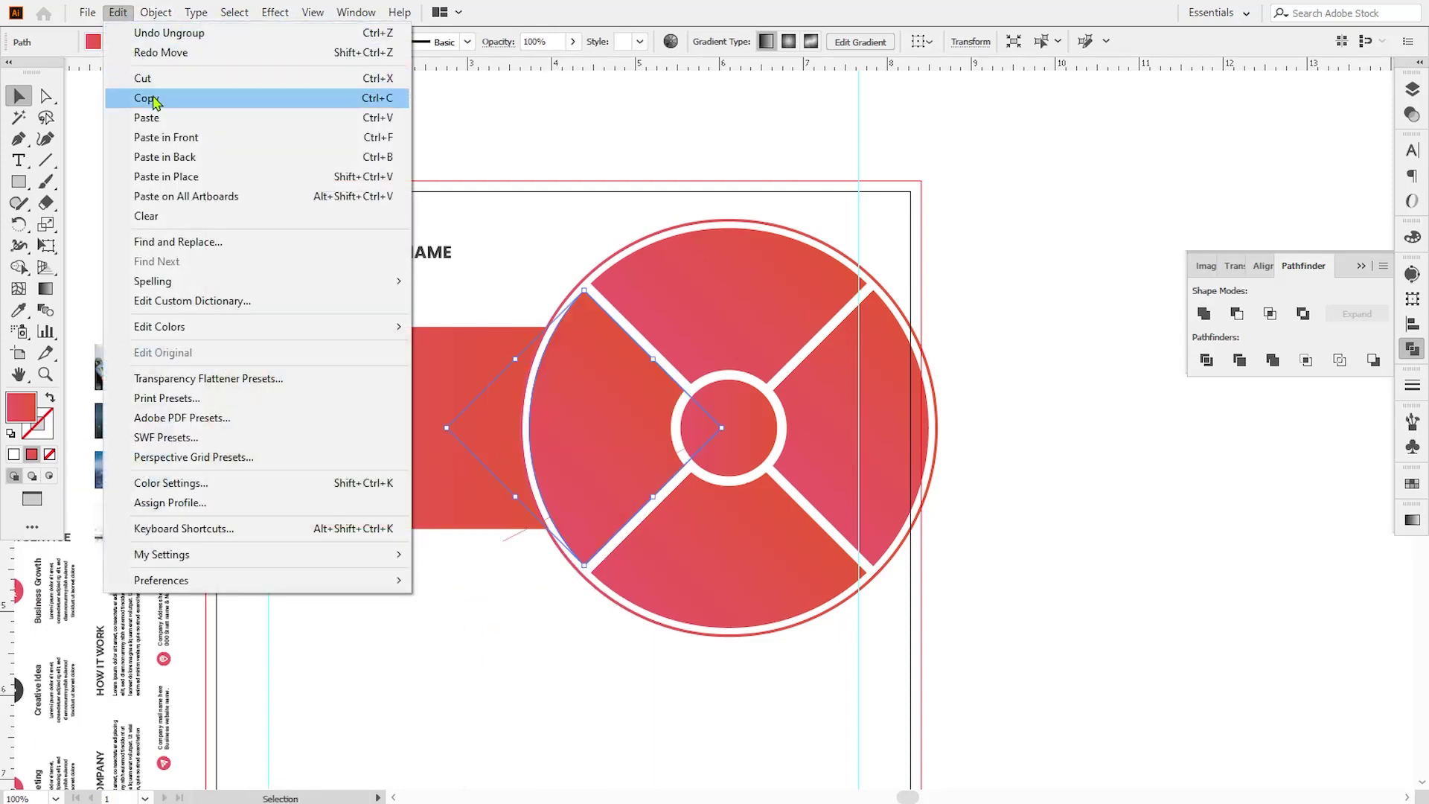
pyautogui.click(166, 137)
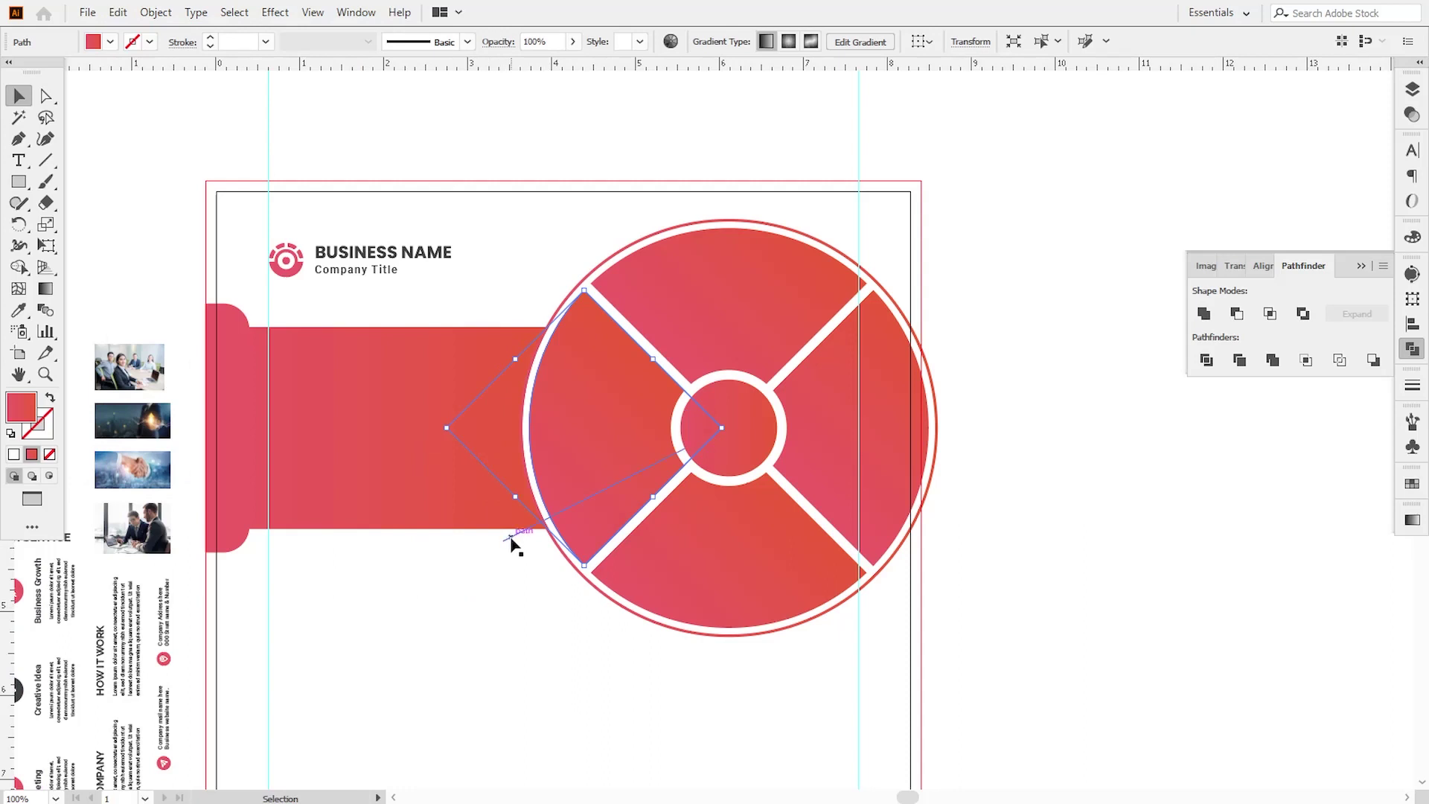
pyautogui.click(513, 544)
pyautogui.click(18, 268)
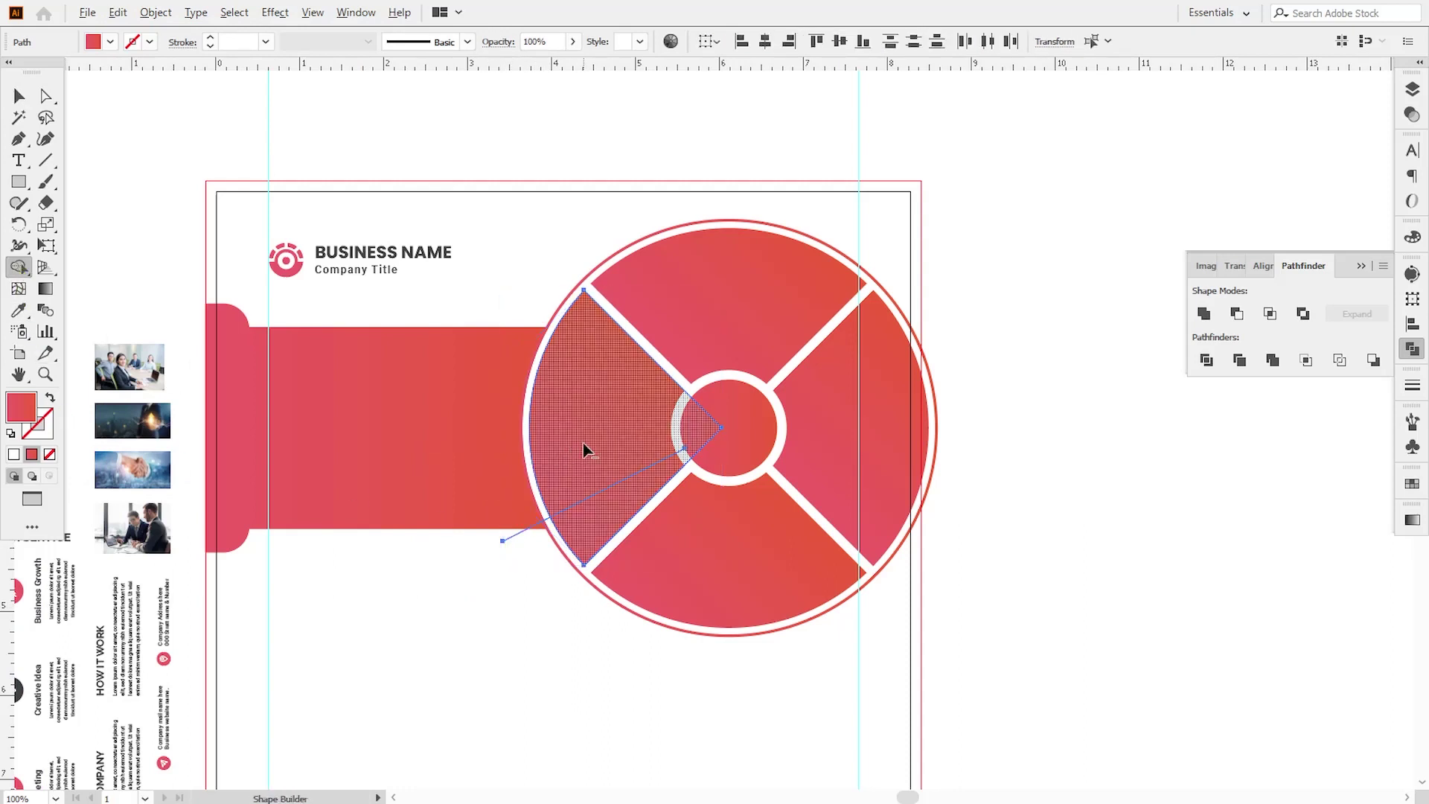
pyautogui.click(583, 447)
# - Extend the diagonal line's upper endpoint past the left quarter's tip, into the small central circle
pyautogui.click(18, 97)
pyautogui.press('a')
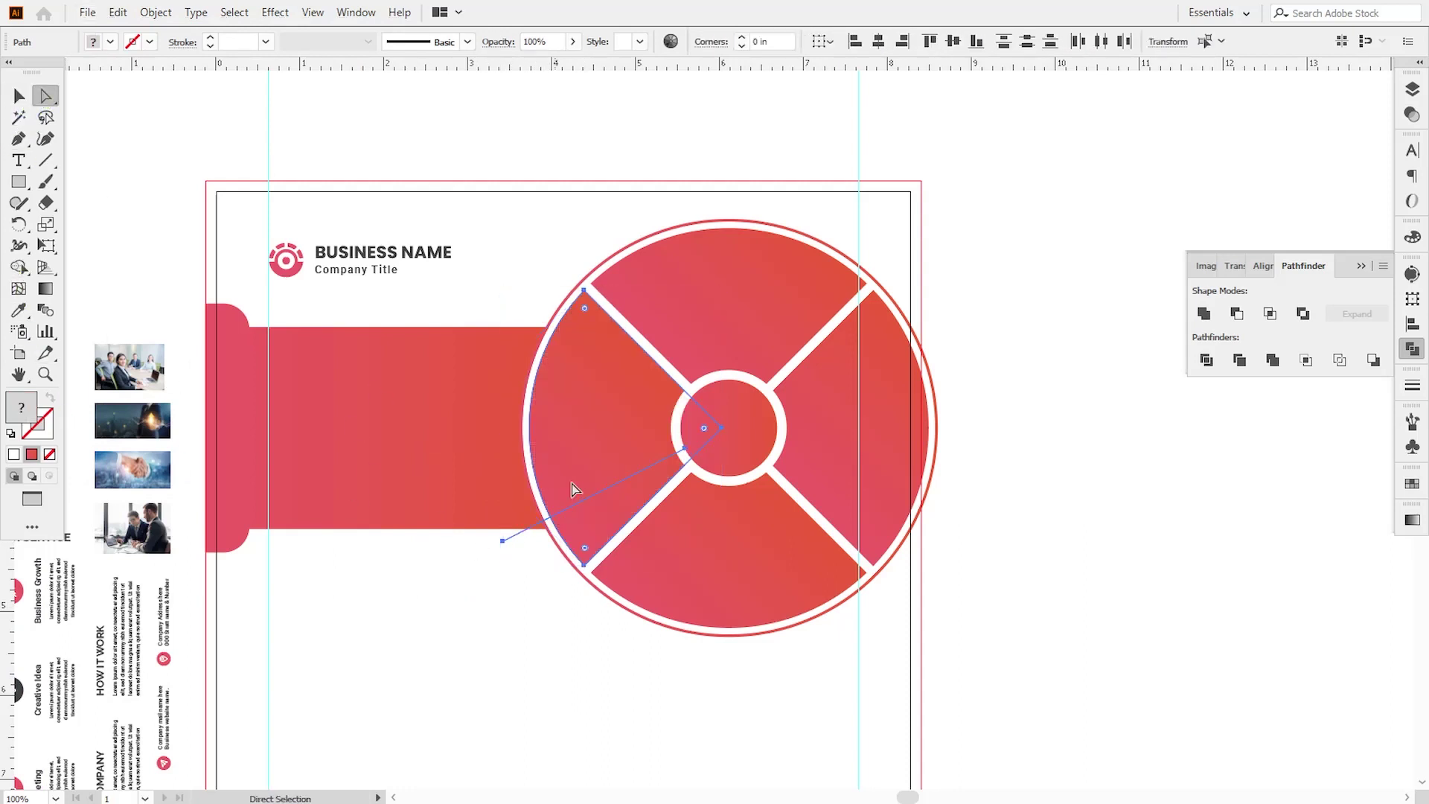
pyautogui.moveTo(692, 458); pyautogui.dragTo(748, 421)
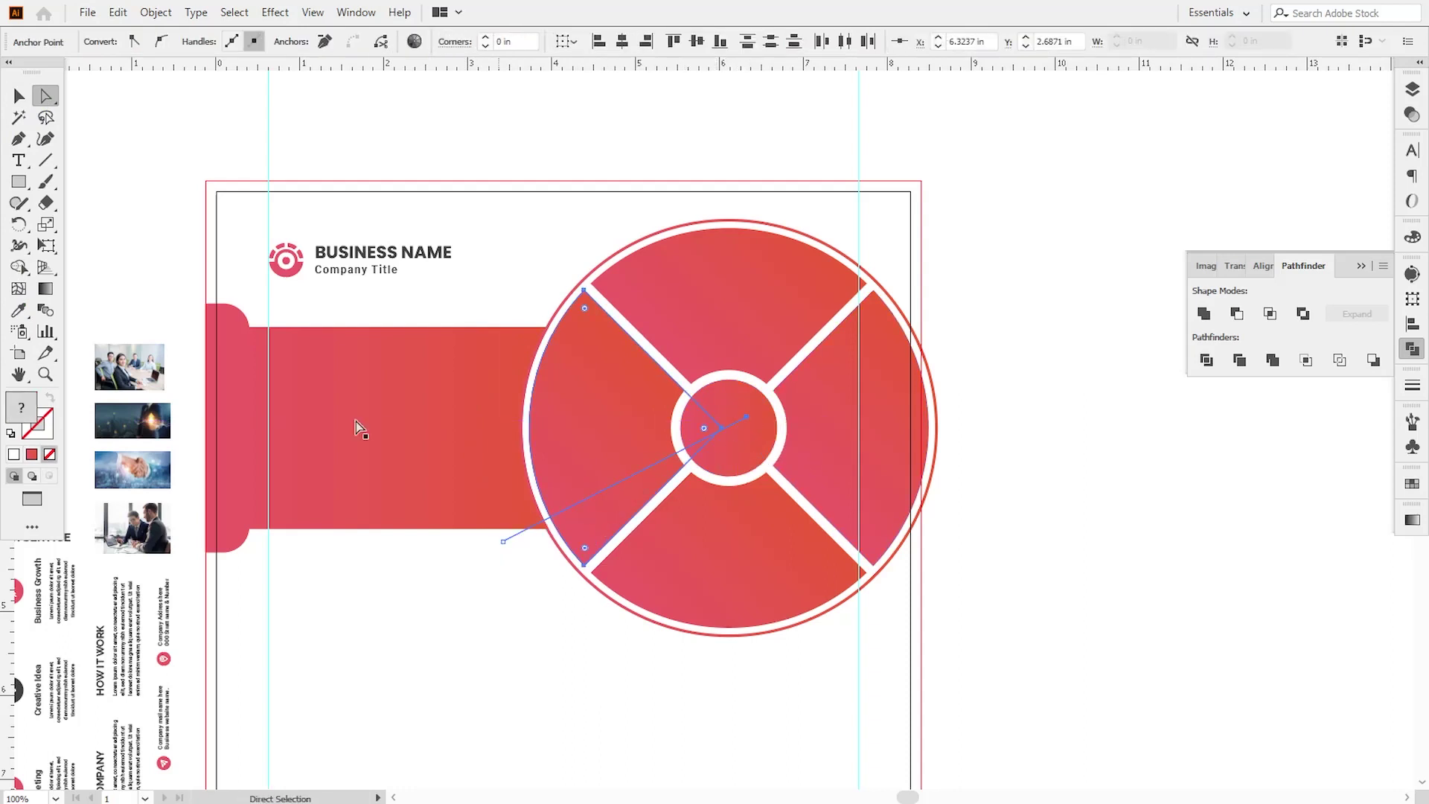
# - Remove the copied left quarter's upper portion along the diagonal line with the Shape Builder tool and delete the leftover line
pyautogui.click(18, 269)
pyautogui.keyDown('alt'); pyautogui.click(633, 442); pyautogui.keyUp('alt')
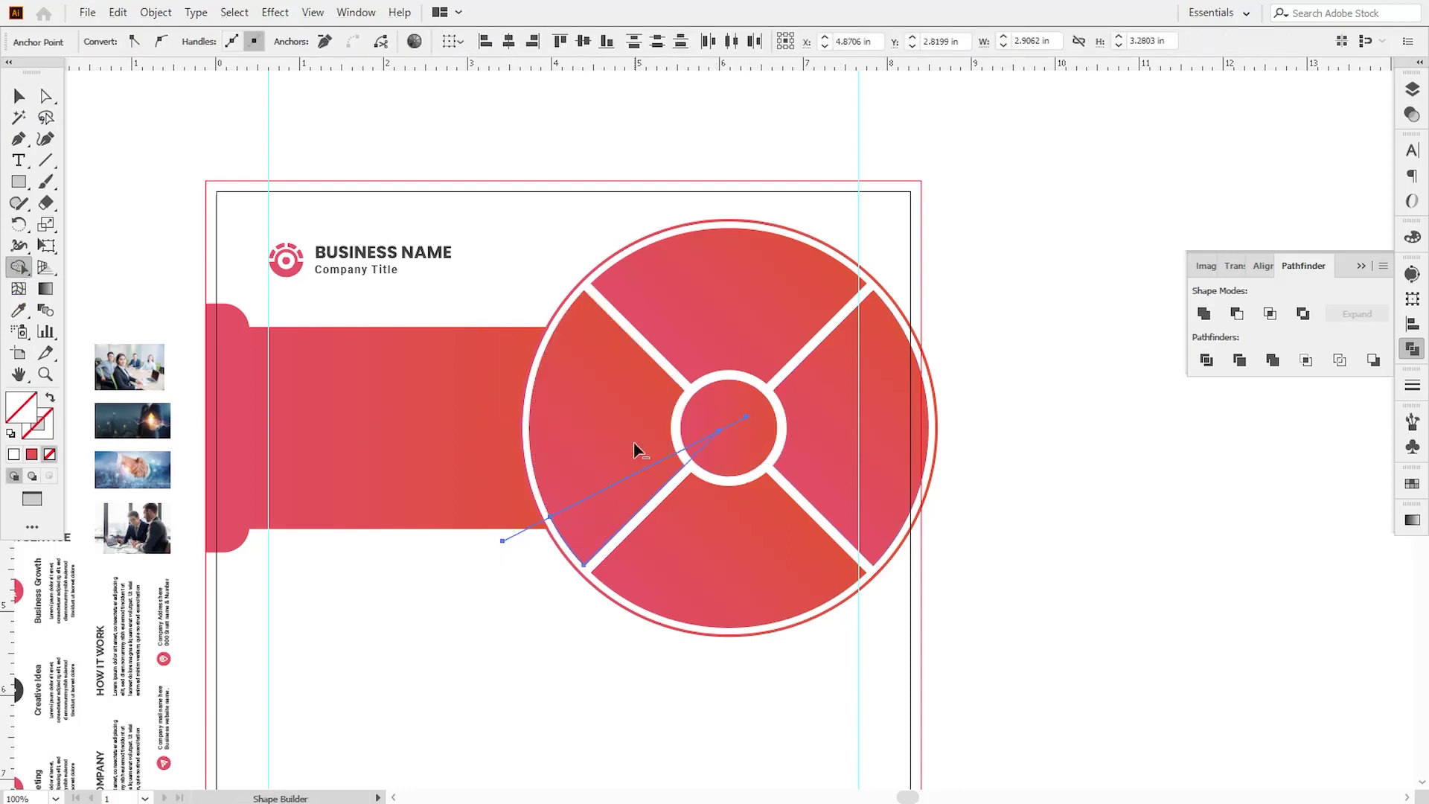
pyautogui.click(17, 97)
pyautogui.click(479, 567)
pyautogui.click(511, 537)
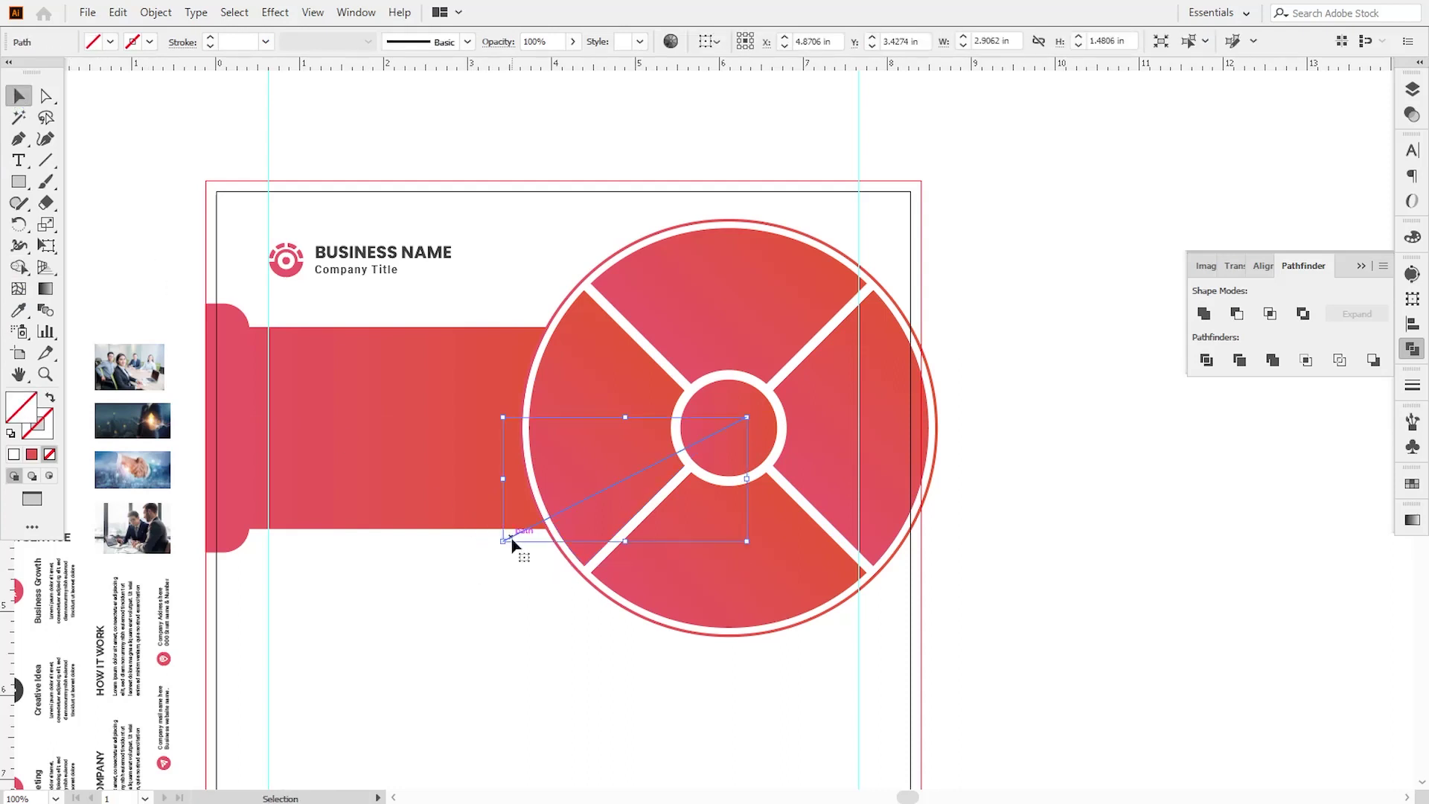
pyautogui.press('Delete')
# - Fill the left quarter's remaining sliver with the sampled grey gradient and make it fade from the white divider into the quarter
pyautogui.click(585, 538)
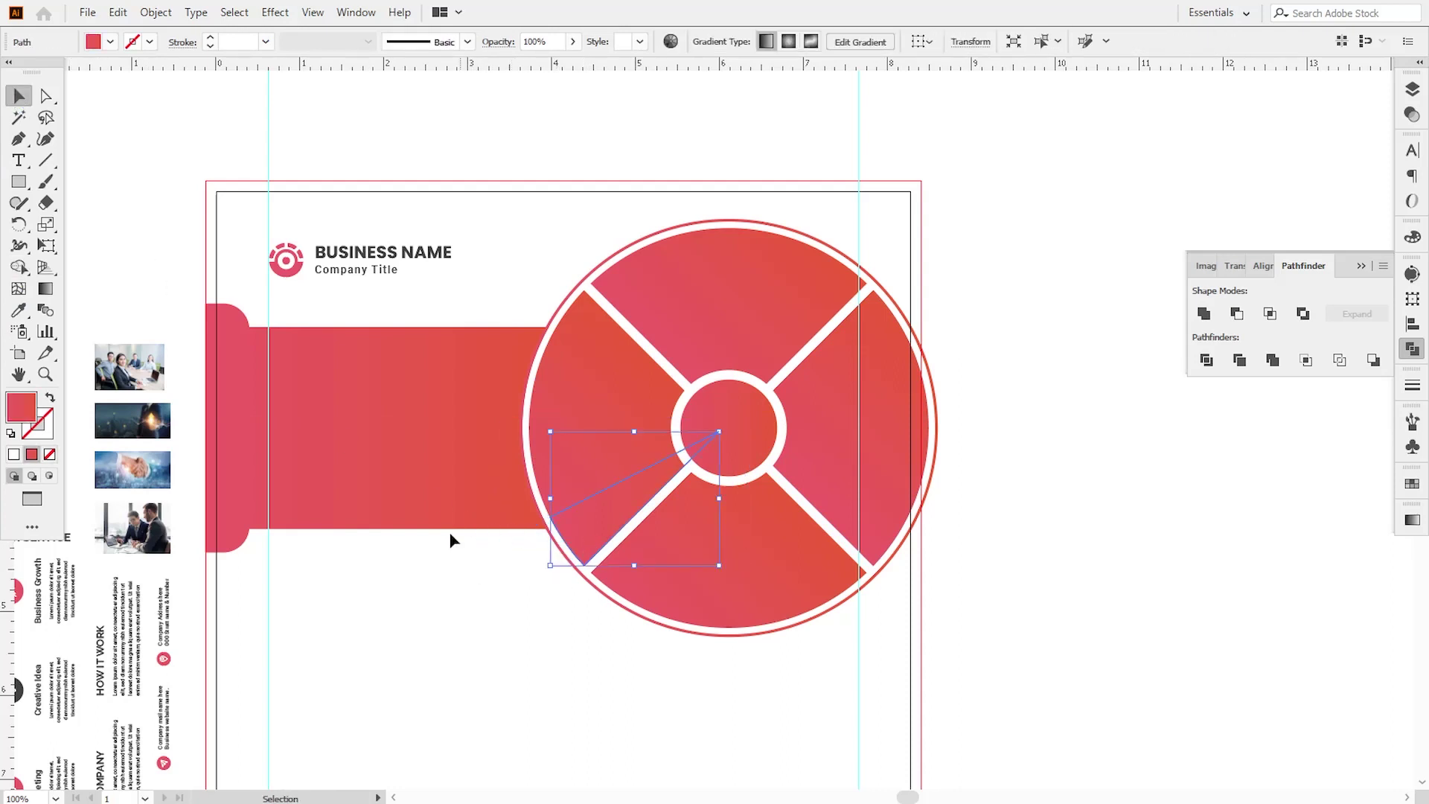
pyautogui.click(18, 311)
pyautogui.moveTo(142, 362); pyautogui.dragTo(254, 380)
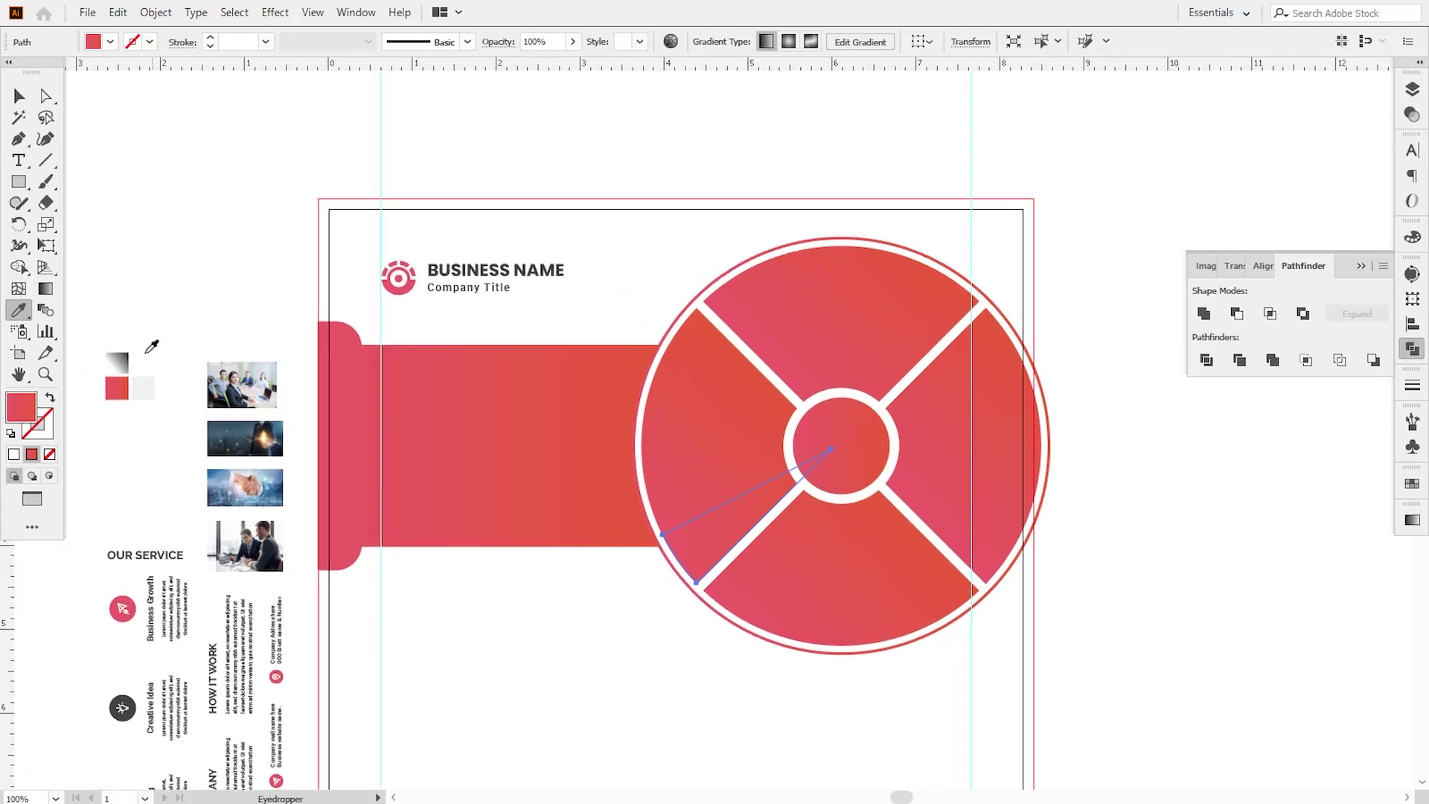
pyautogui.click(118, 363)
pyautogui.hscroll(3, 778, 526)
pyautogui.click(46, 288)
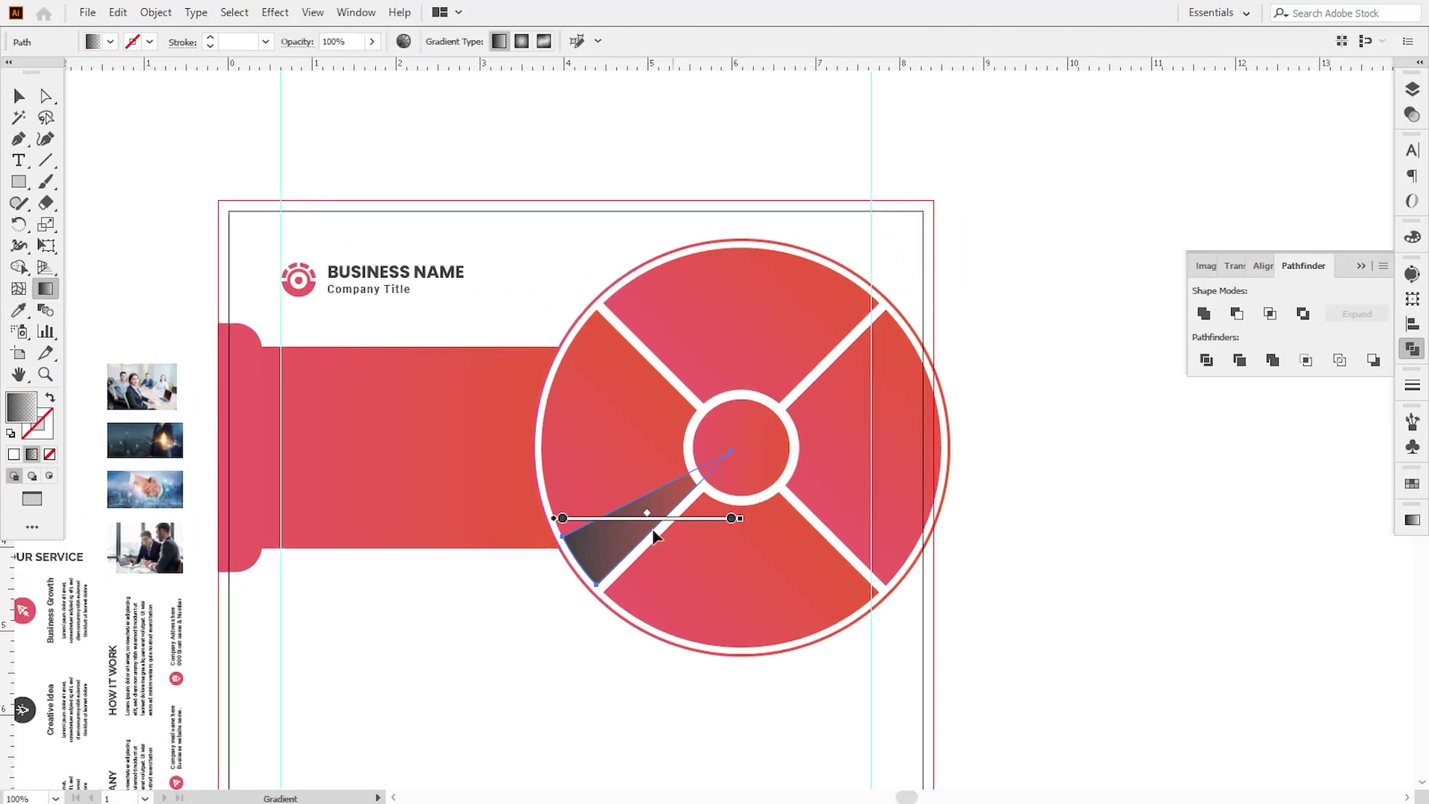
pyautogui.moveTo(645, 537); pyautogui.dragTo(624, 511)
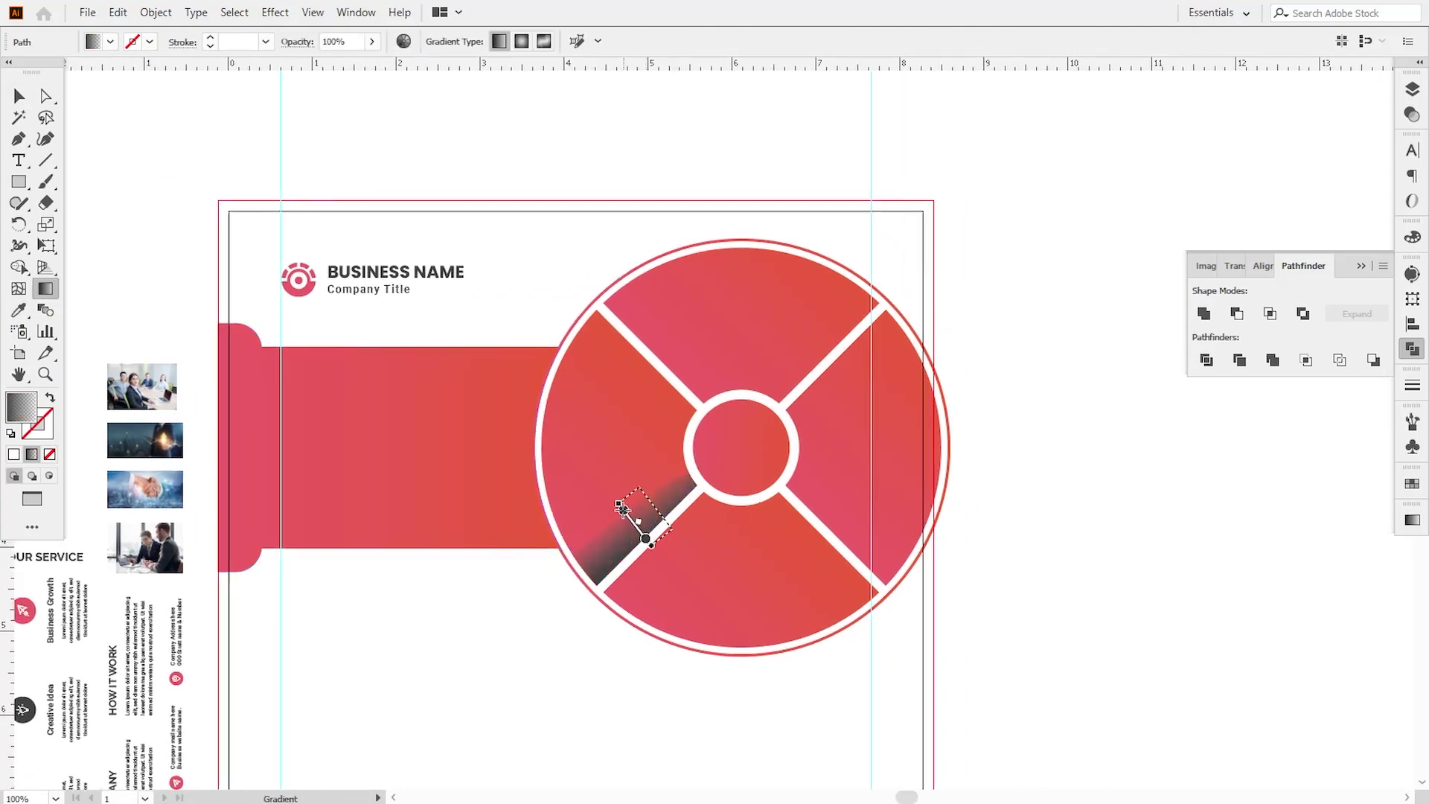
pyautogui.moveTo(632, 524); pyautogui.dragTo(664, 514)
pyautogui.click(671, 529)
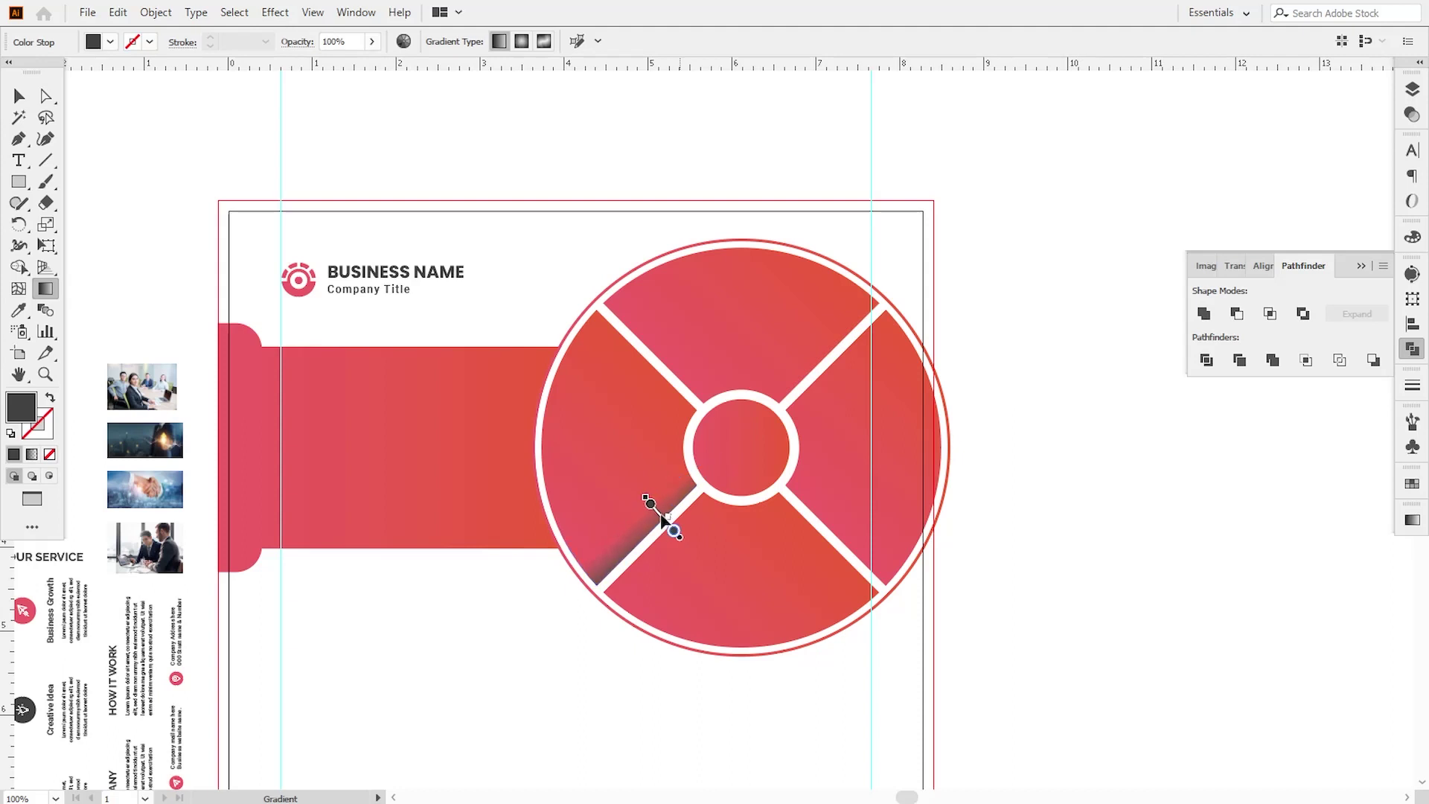
pyautogui.moveTo(661, 516); pyautogui.dragTo(655, 510)
pyautogui.press('v')
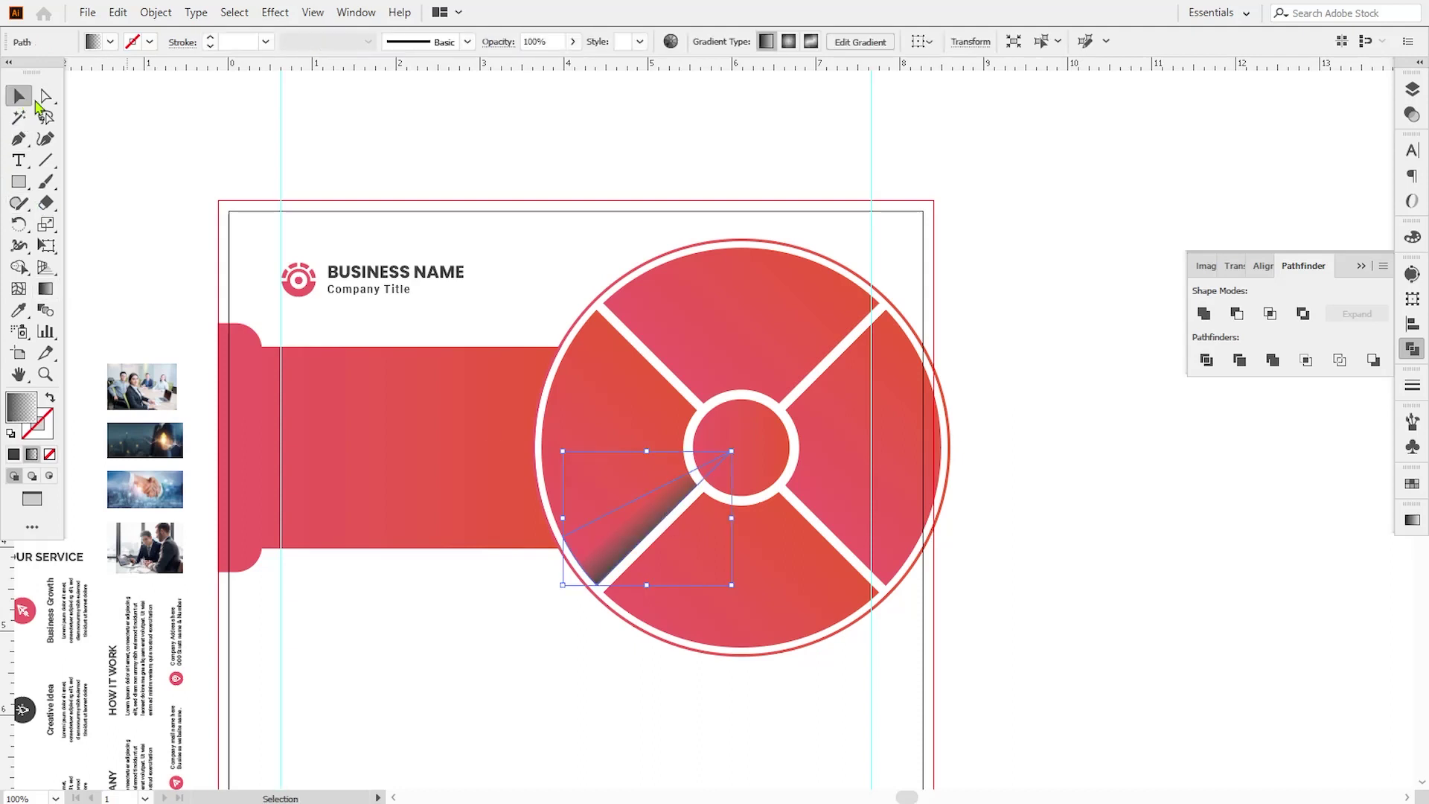
# - Copy the circle's top quarter and paste it in front
pyautogui.click(878, 569)
pyautogui.click(702, 367)
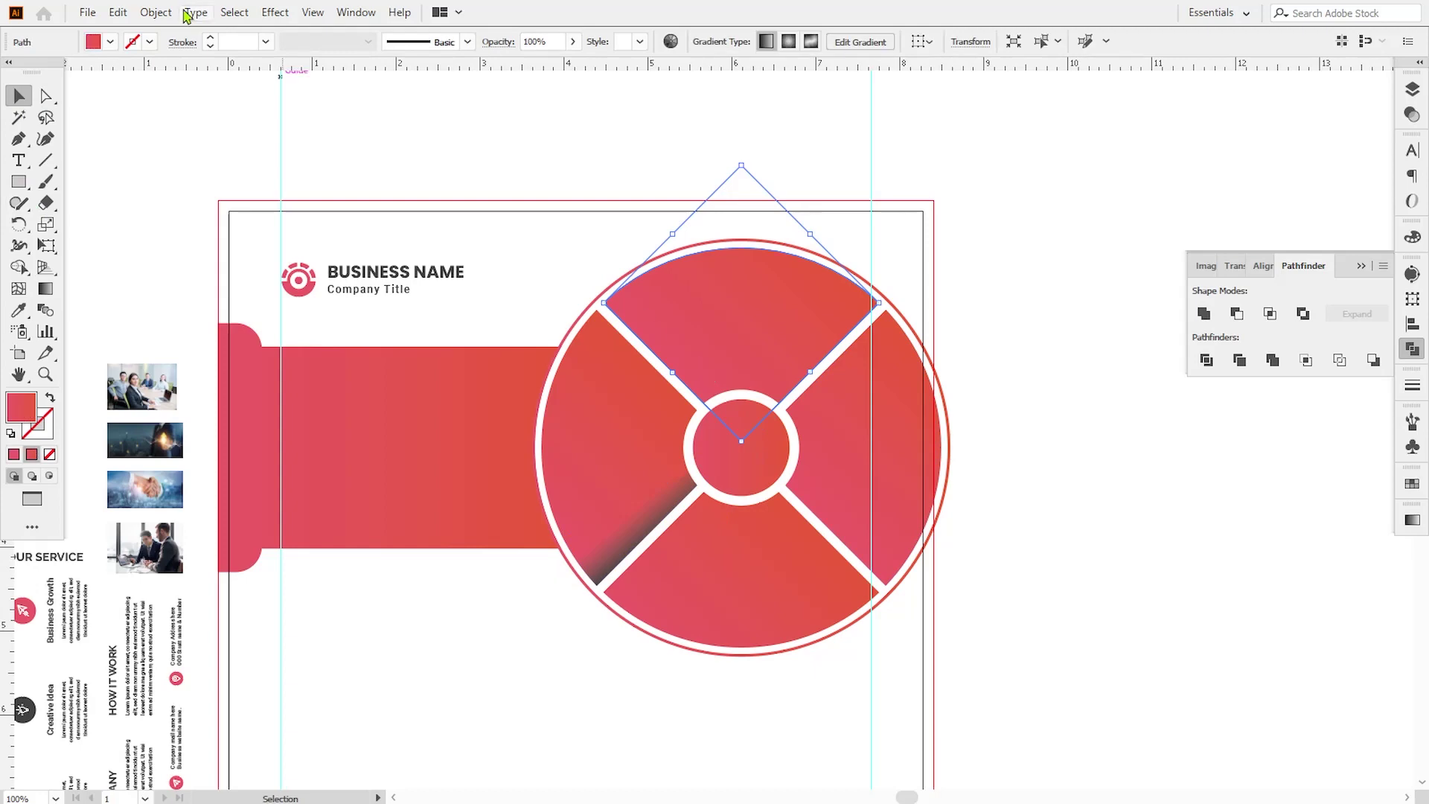
pyautogui.click(119, 13)
pyautogui.click(148, 100)
pyautogui.click(120, 12)
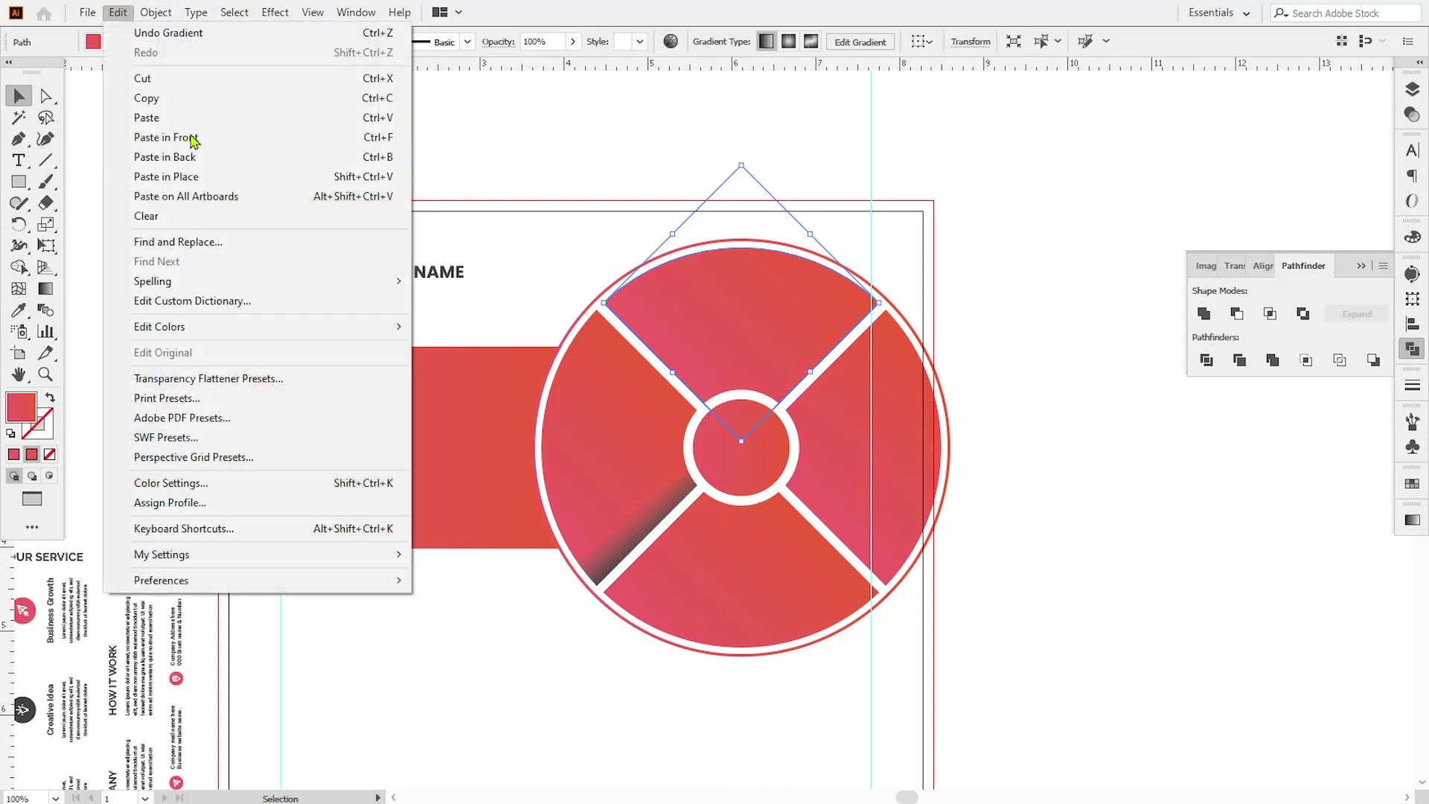
pyautogui.click(184, 147)
# - Draw a diagonal Pen line from the small central circle across the top quarter to just beyond the outer ring's upper-left edge
pyautogui.hotkey('ctrl', 'shift', 'a')
pyautogui.press('p')
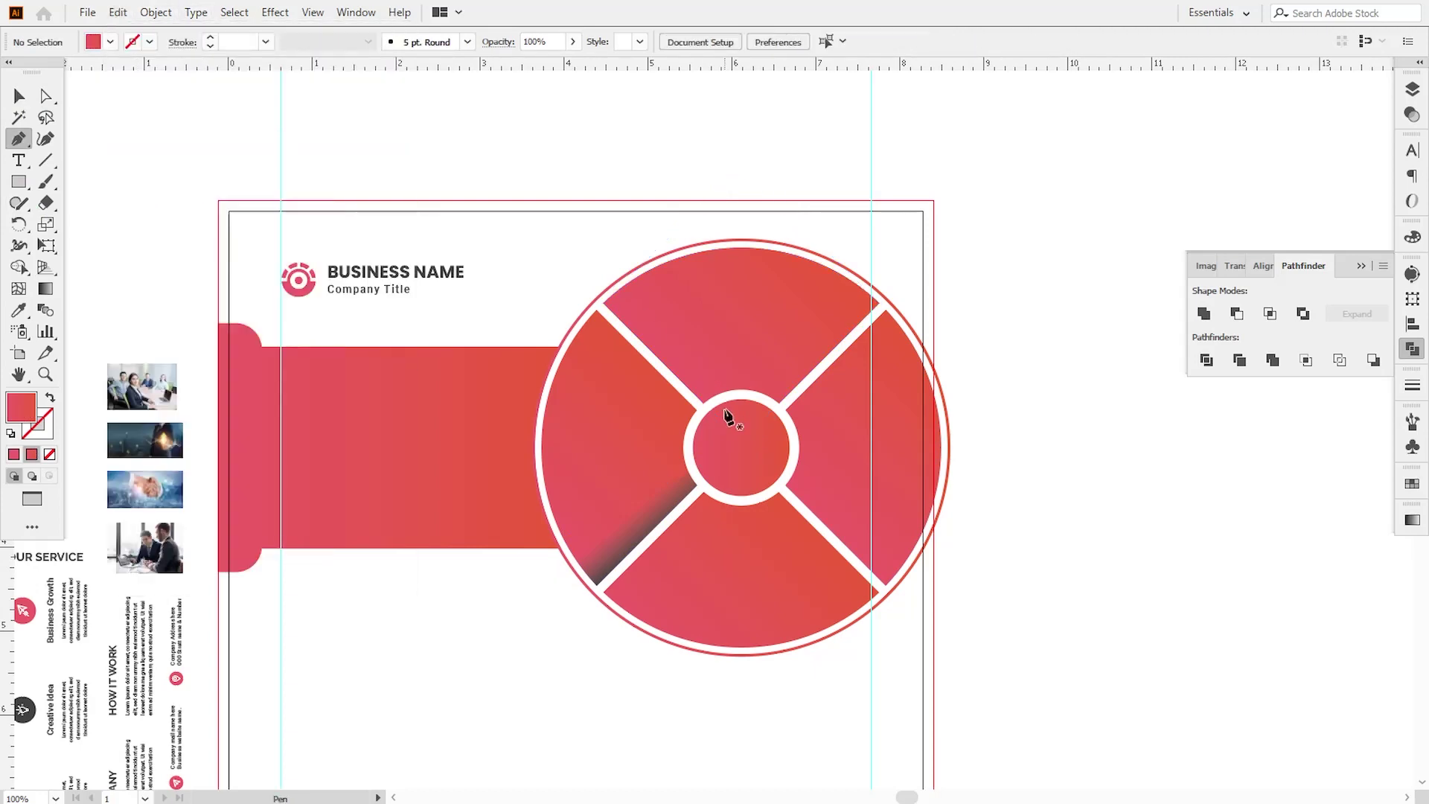
pyautogui.click(741, 454)
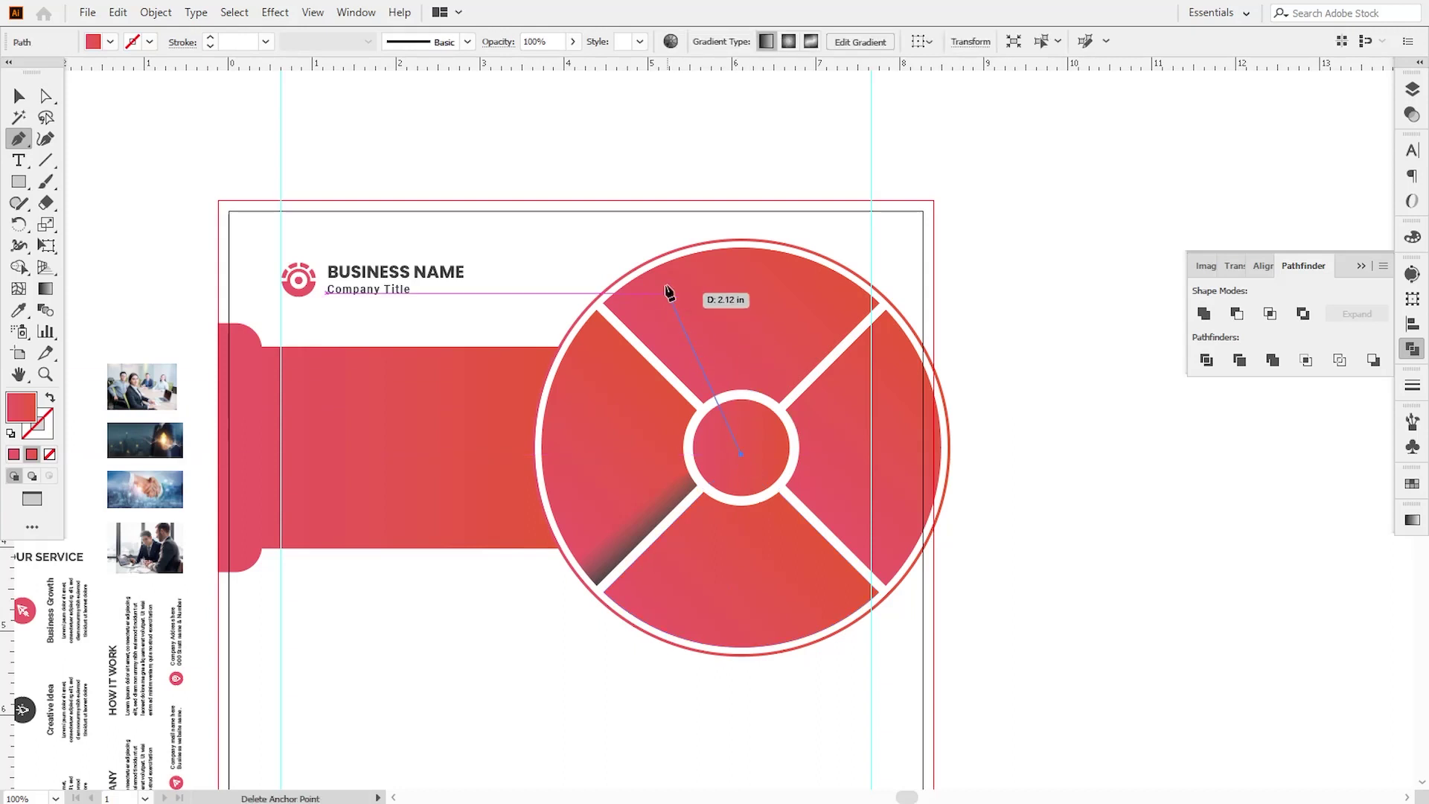
pyautogui.click(644, 232)
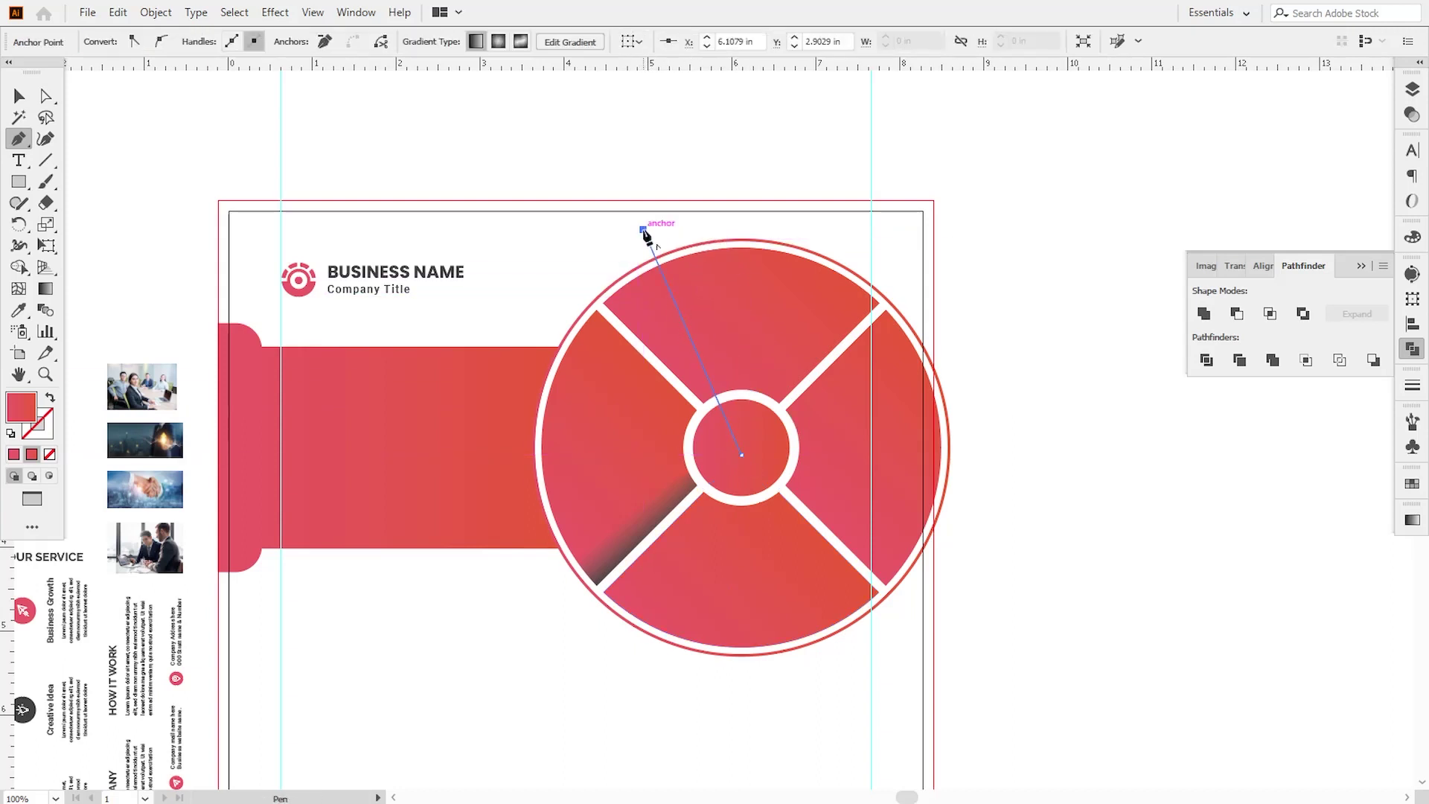
pyautogui.press('v')
# - Trim the copied top quarter along the diagonal line to a narrow sliver with the Shape Builder tool and remove the line
pyautogui.keyDown('shift'); pyautogui.click(756, 342); pyautogui.keyUp('shift')
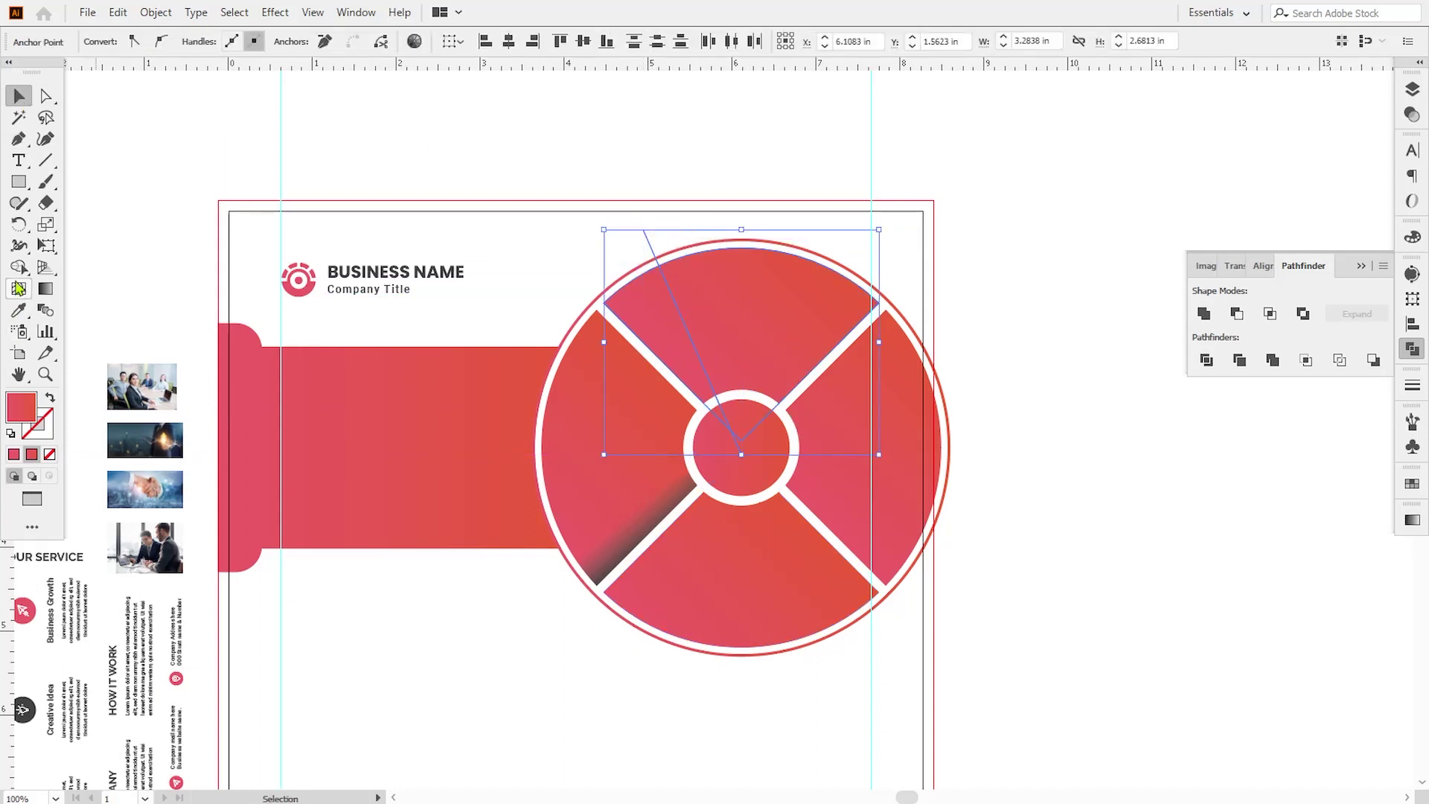
pyautogui.click(18, 267)
pyautogui.click(47, 96)
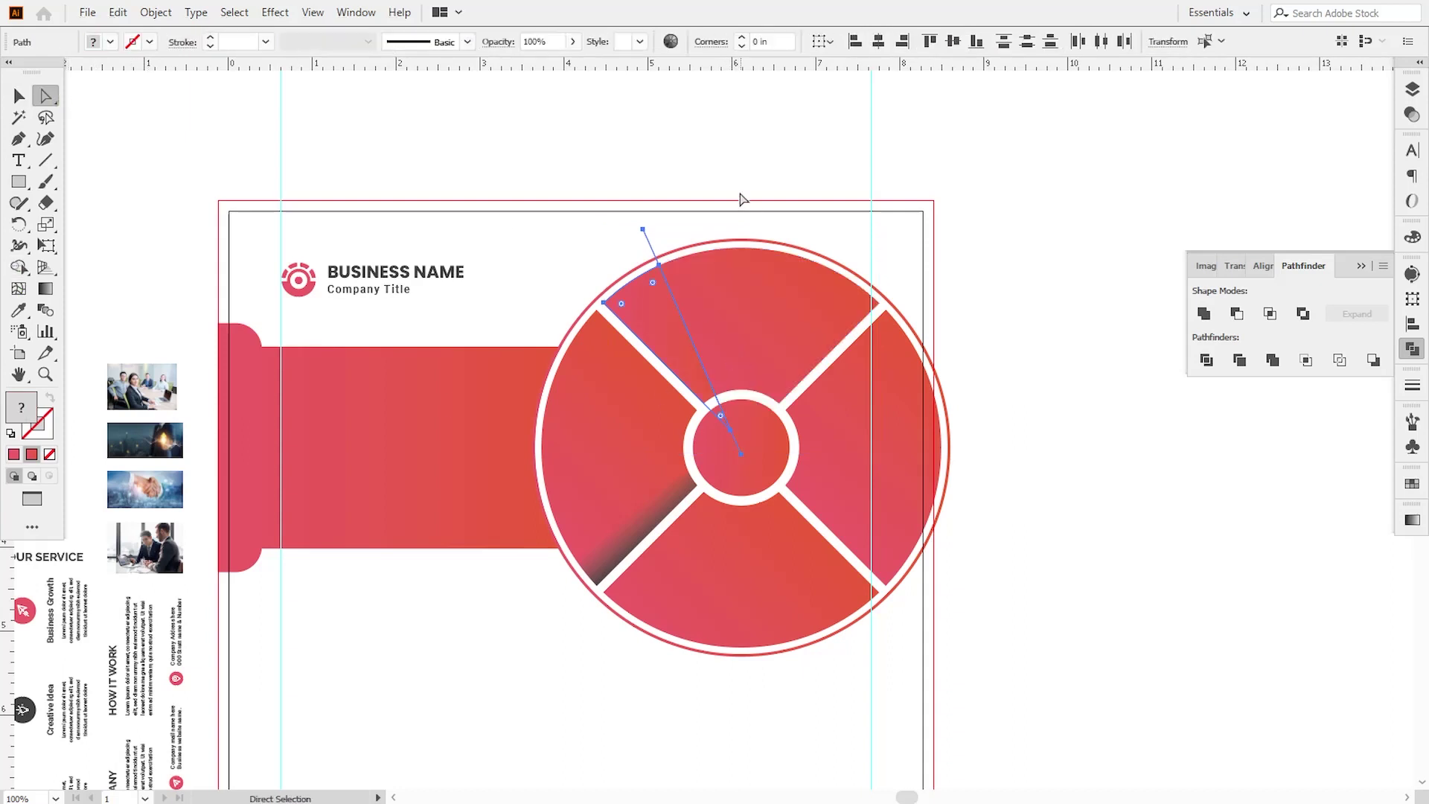
pyautogui.click(657, 237)
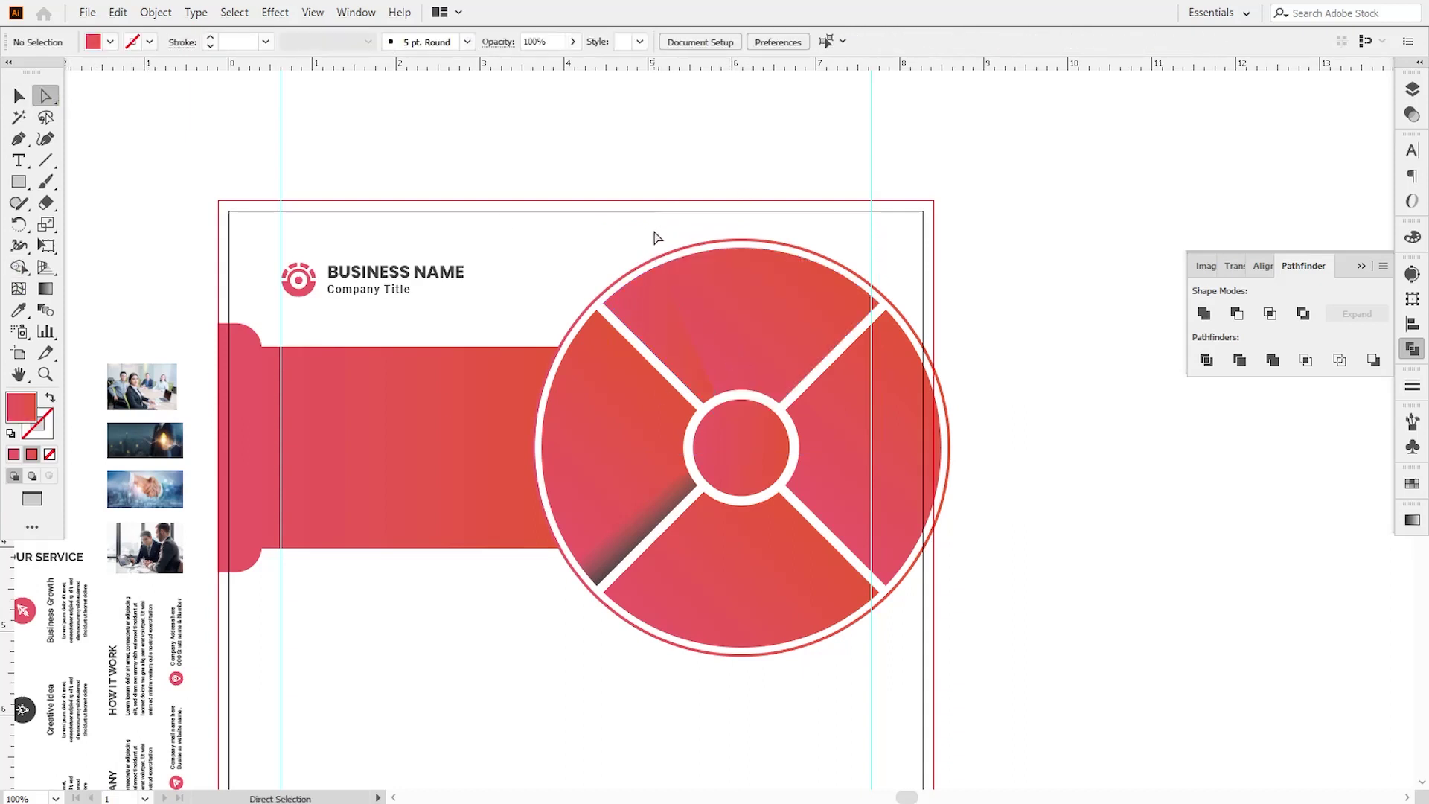
# - Apply the left sliver's dark gradient to the top quarter's sliver and make it fade from the upper-left divider into the quarter
pyautogui.click(655, 311)
pyautogui.click(18, 313)
pyautogui.click(648, 523)
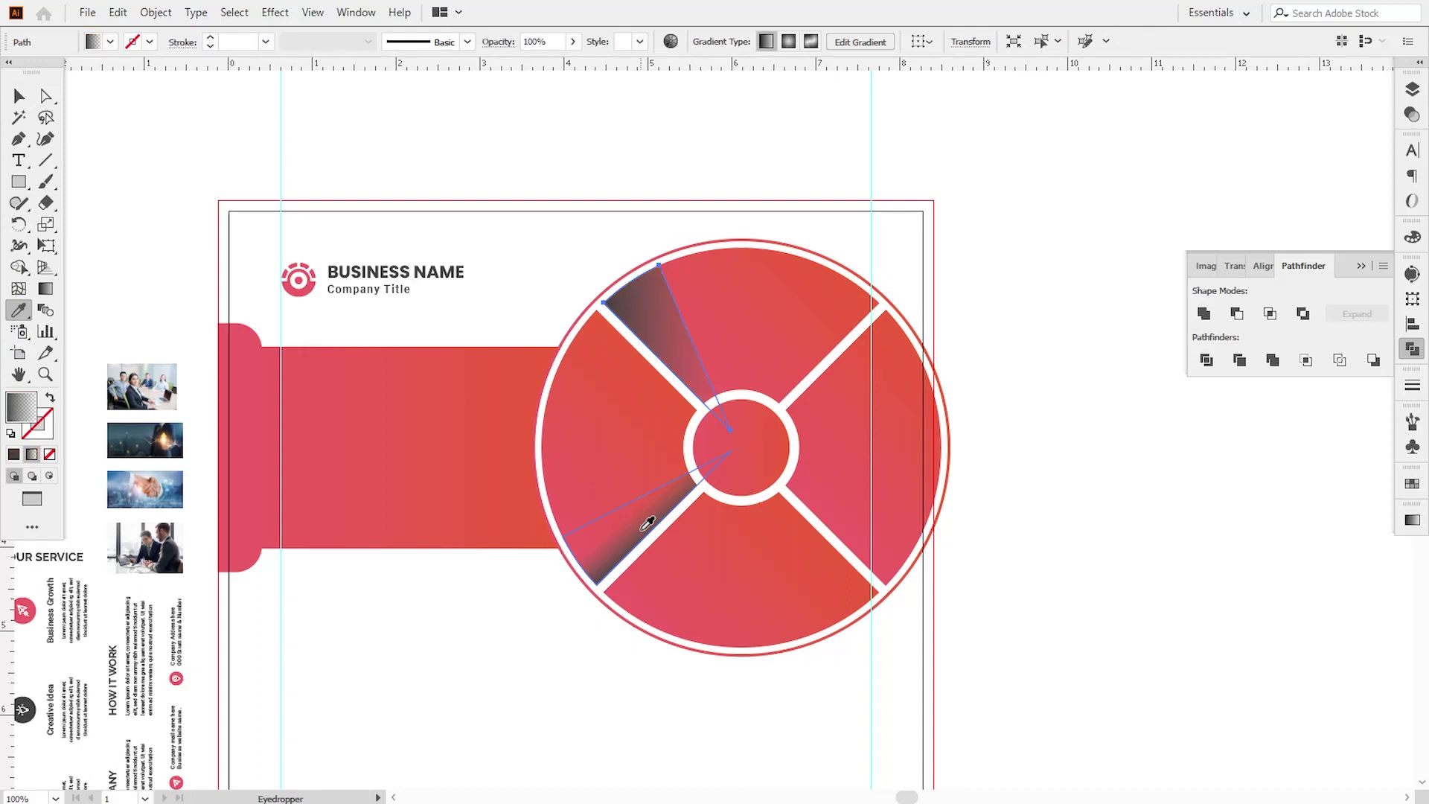
pyautogui.click(46, 288)
pyautogui.moveTo(659, 373)
pyautogui.mouseDown()
pyautogui.moveTo(705, 352)
pyautogui.moveTo(667, 332)
pyautogui.moveTo(678, 326)
pyautogui.mouseUp()
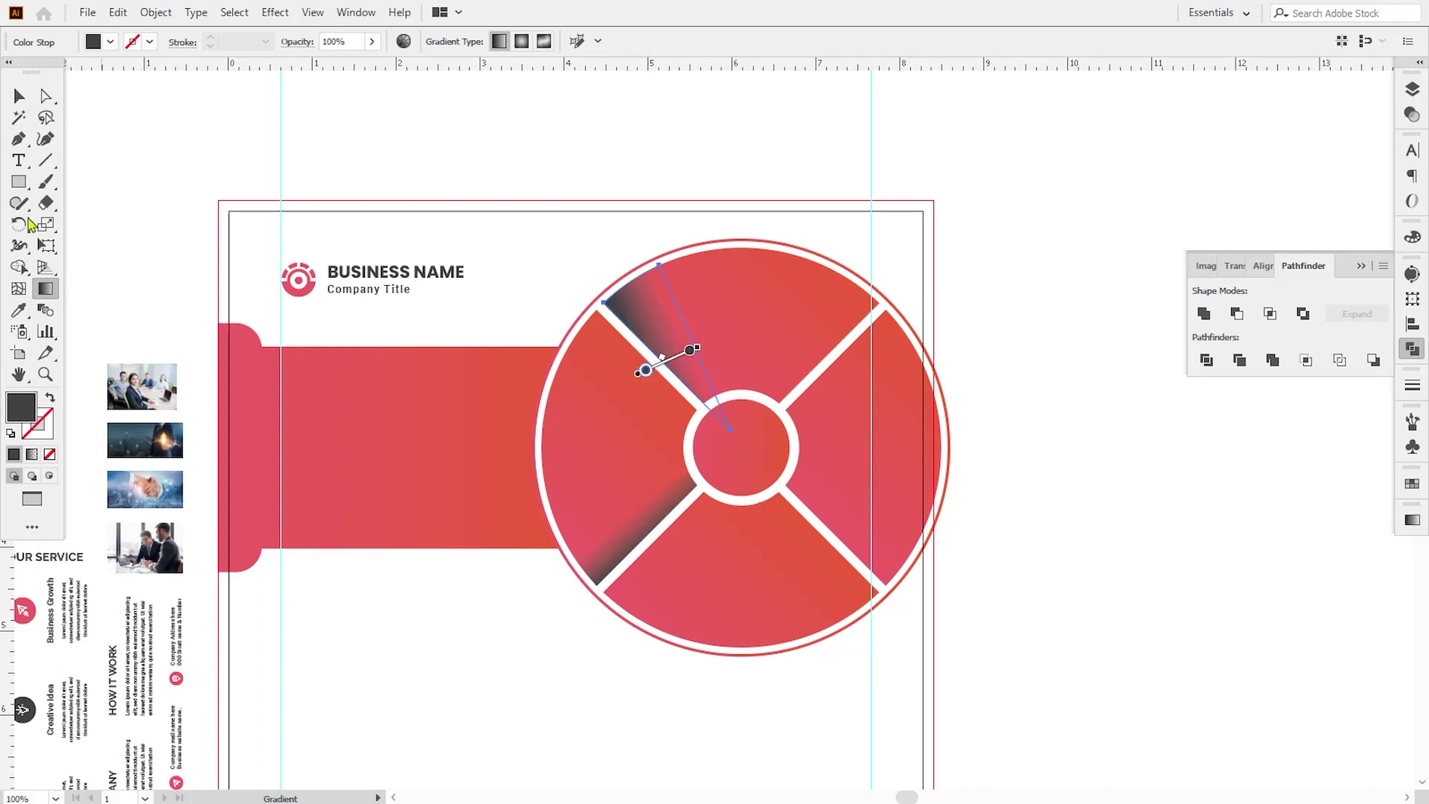
pyautogui.click(20, 97)
pyautogui.click(127, 179)
# - Redraw the left sliver's gradient so the shadow is darkest at its outer lower corner and fades up into the quarter
pyautogui.click(629, 534)
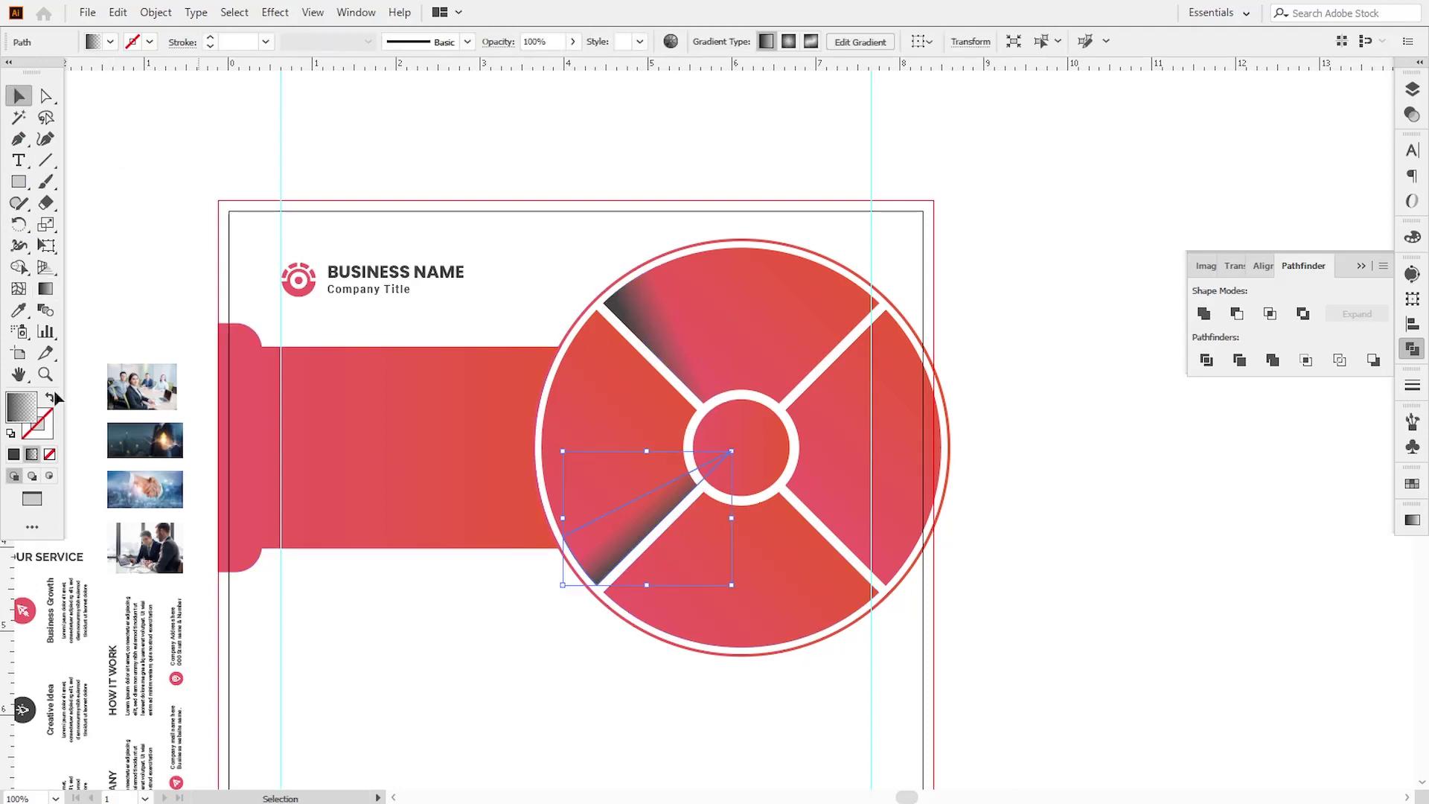
pyautogui.press('g')
pyautogui.moveTo(619, 512); pyautogui.dragTo(632, 553)
pyautogui.moveTo(637, 563)
pyautogui.mouseDown()
pyautogui.moveTo(621, 504)
pyautogui.moveTo(609, 519)
pyautogui.mouseUp()
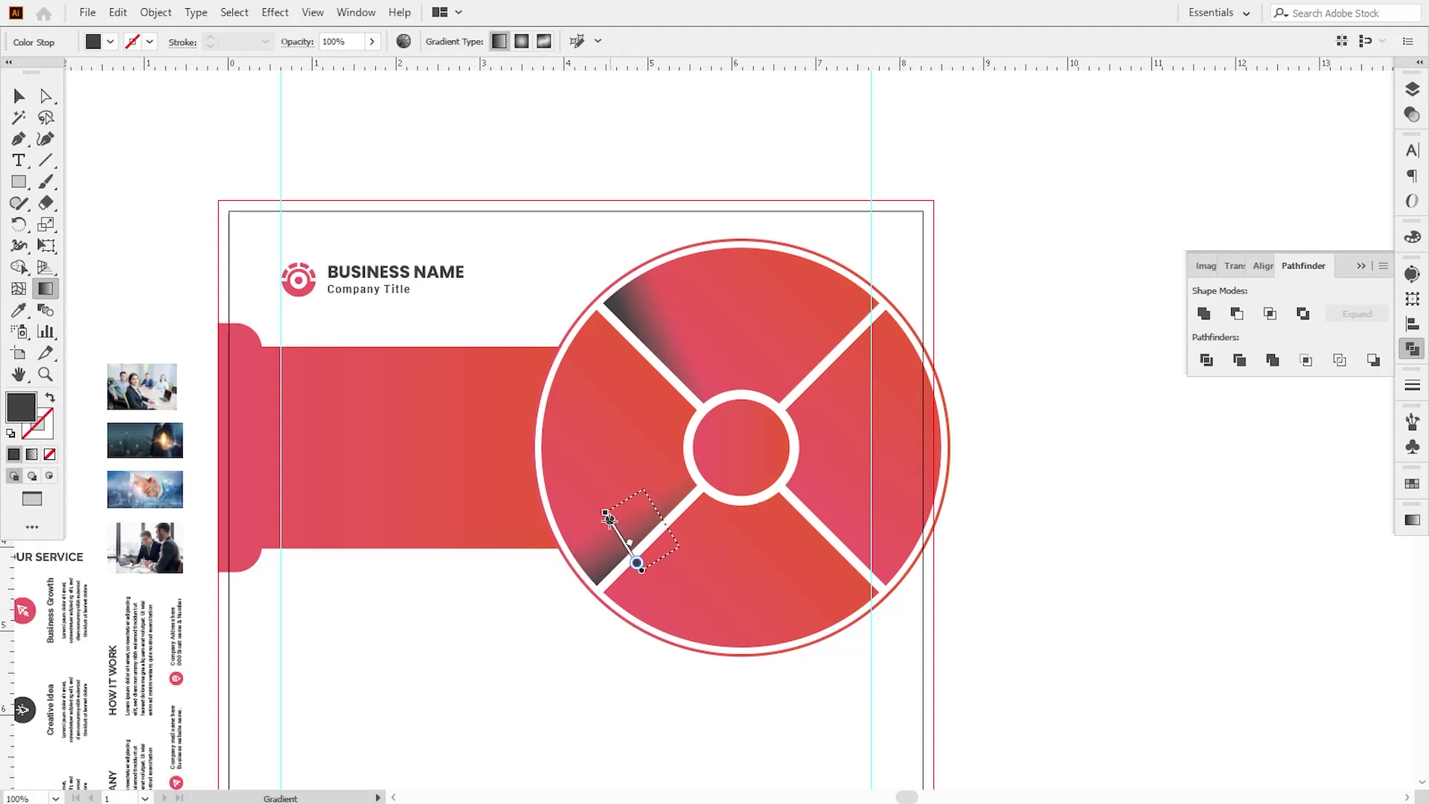
pyautogui.press('v')
pyautogui.click(123, 202)
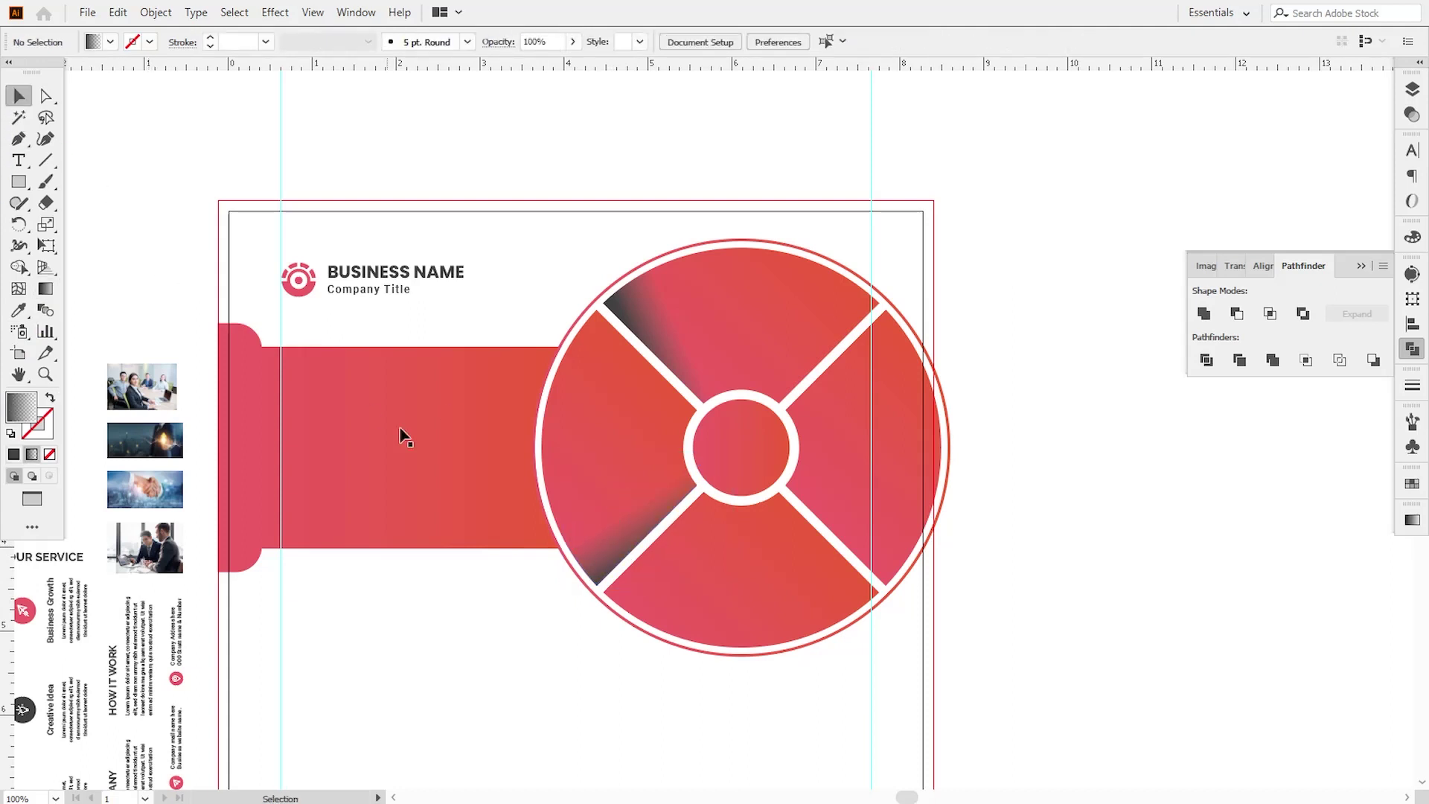
# - Draw a diagonal Pen line from the small central circle across the right quarter to beyond the outer ring's upper-right edge
pyautogui.press('p')
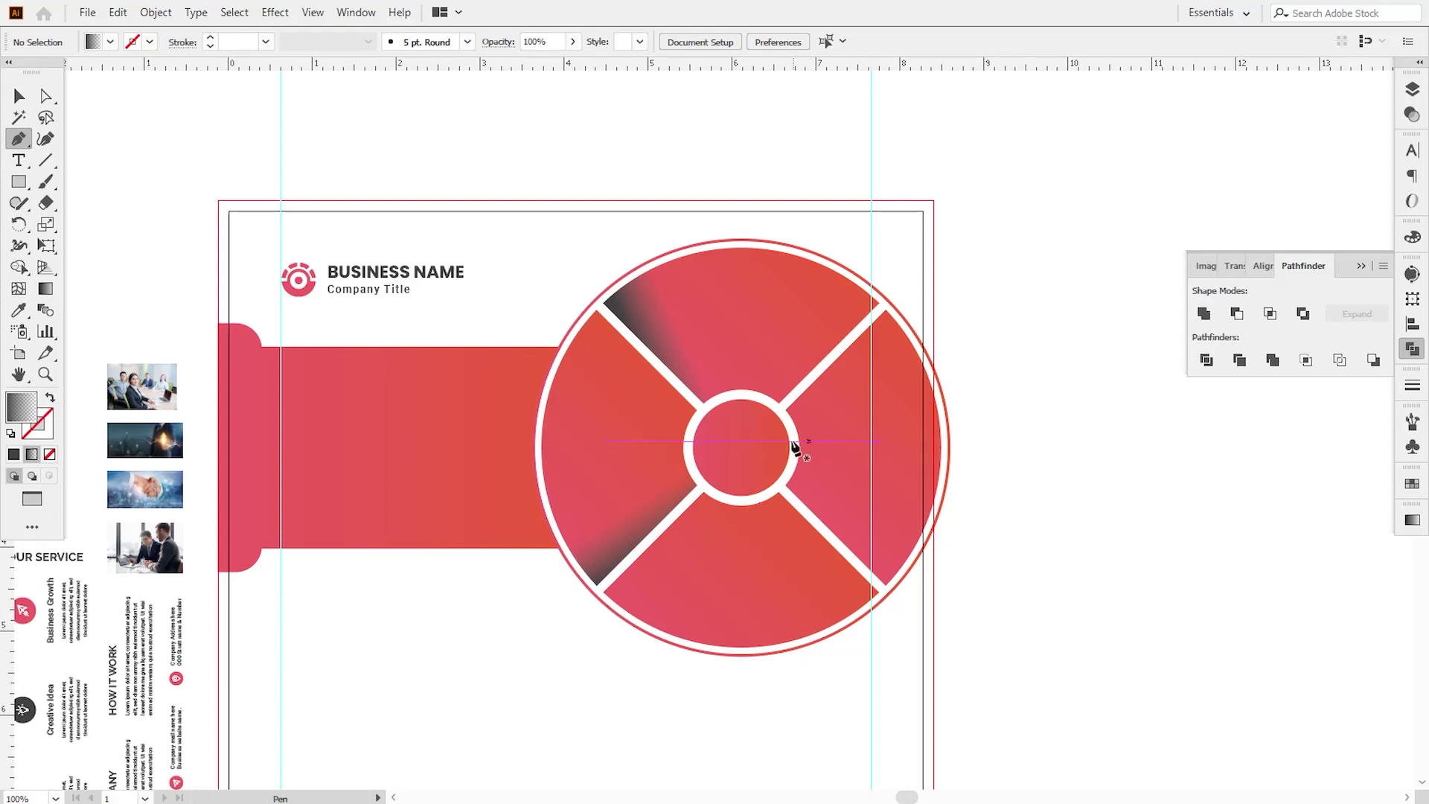
pyautogui.click(731, 451)
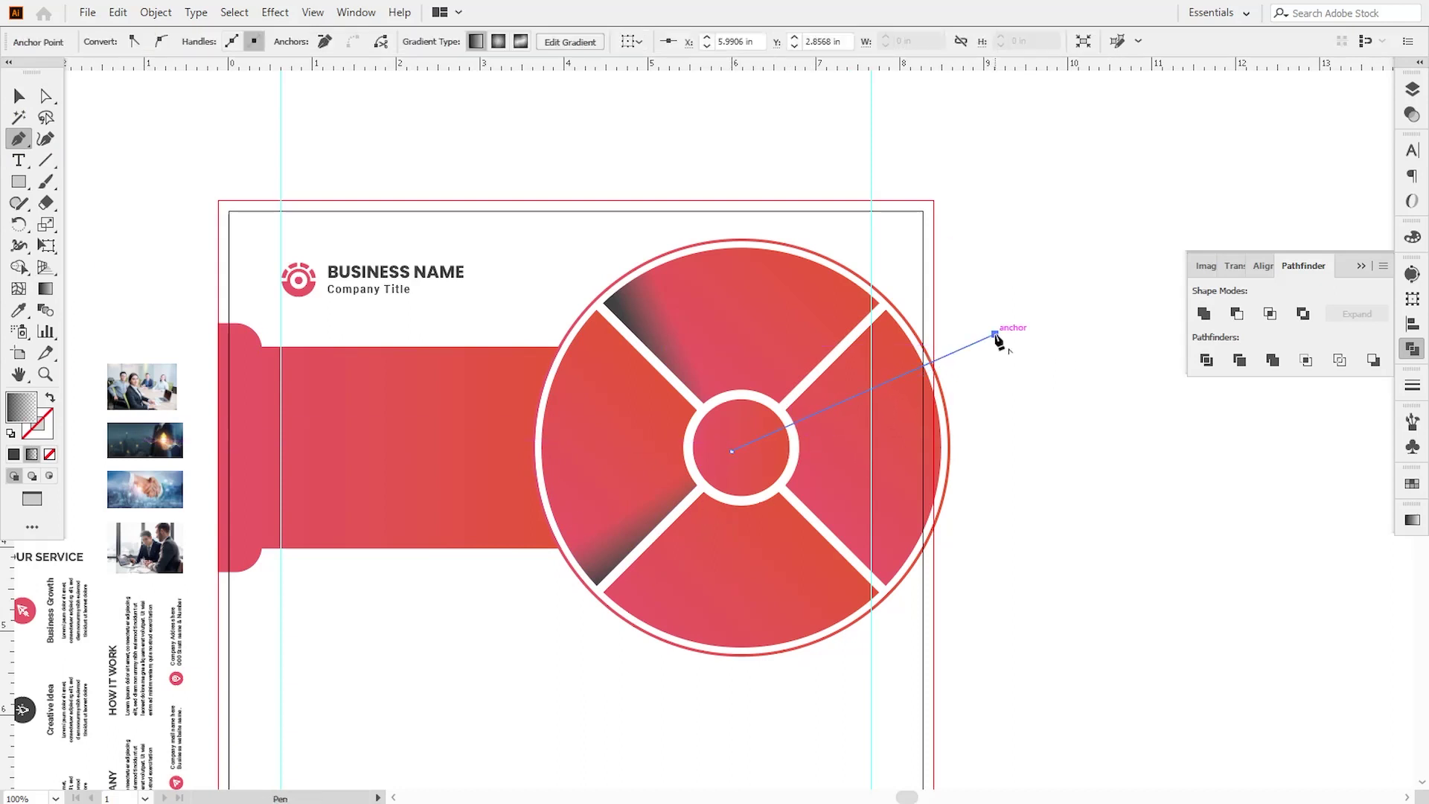
pyautogui.press('v')
# - Copy the circle's right quarter and paste it in front
pyautogui.click(922, 435)
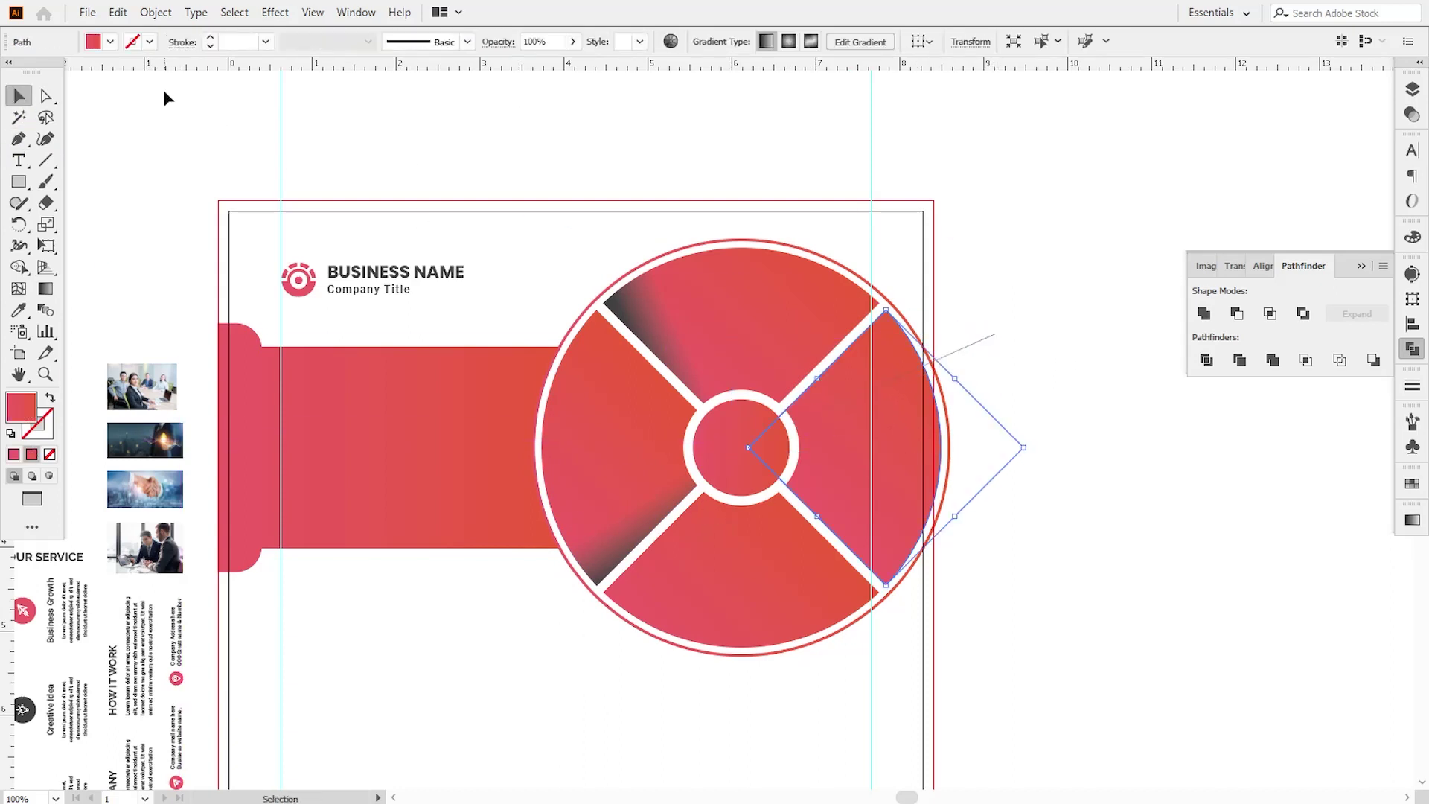
pyautogui.click(117, 13)
pyautogui.click(148, 99)
pyautogui.click(117, 13)
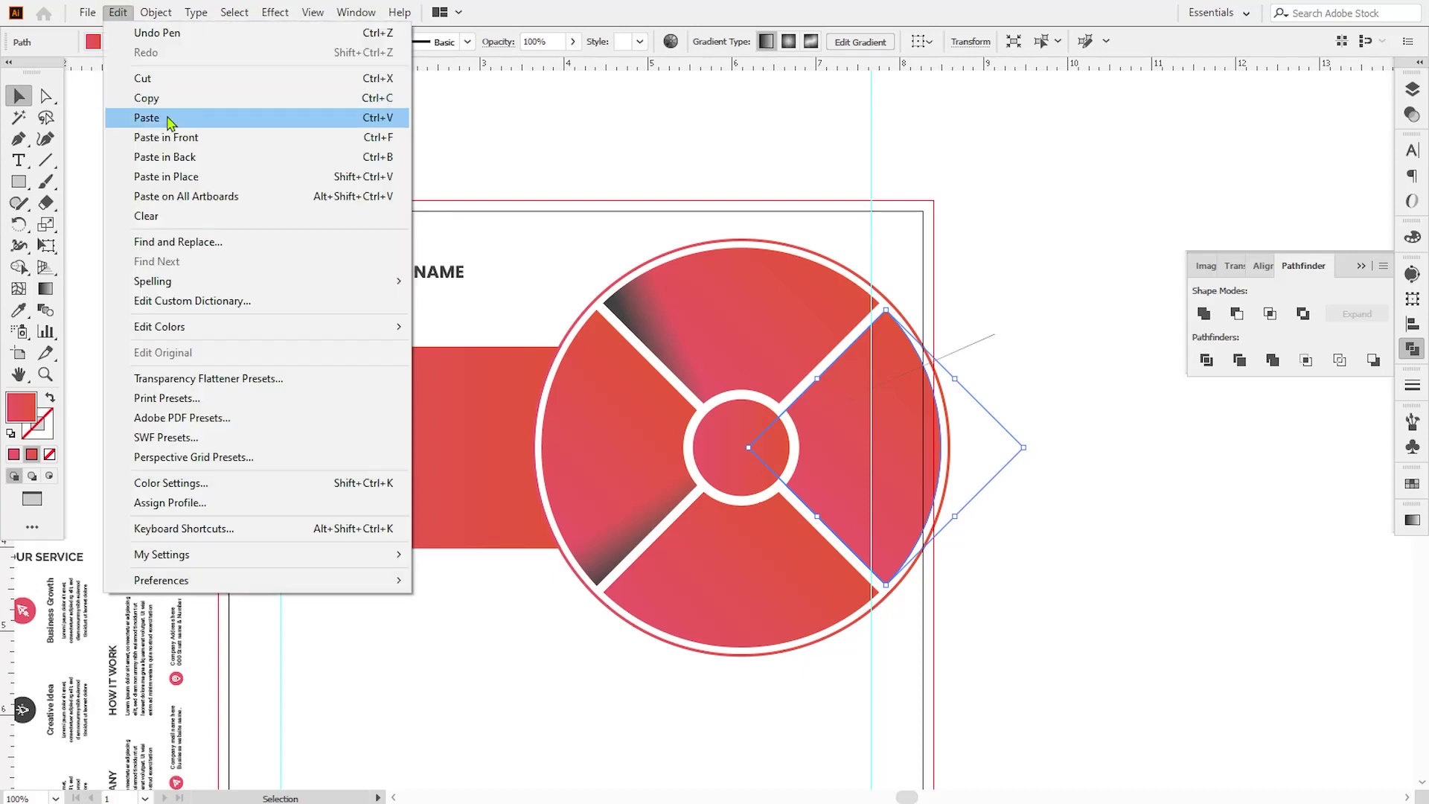
pyautogui.click(172, 138)
# - Trim the copied right quarter along the diagonal line to its upper sliver with the Shape Builder tool and remove the line
pyautogui.keyDown('shift'); pyautogui.click(909, 427); pyautogui.keyUp('shift')
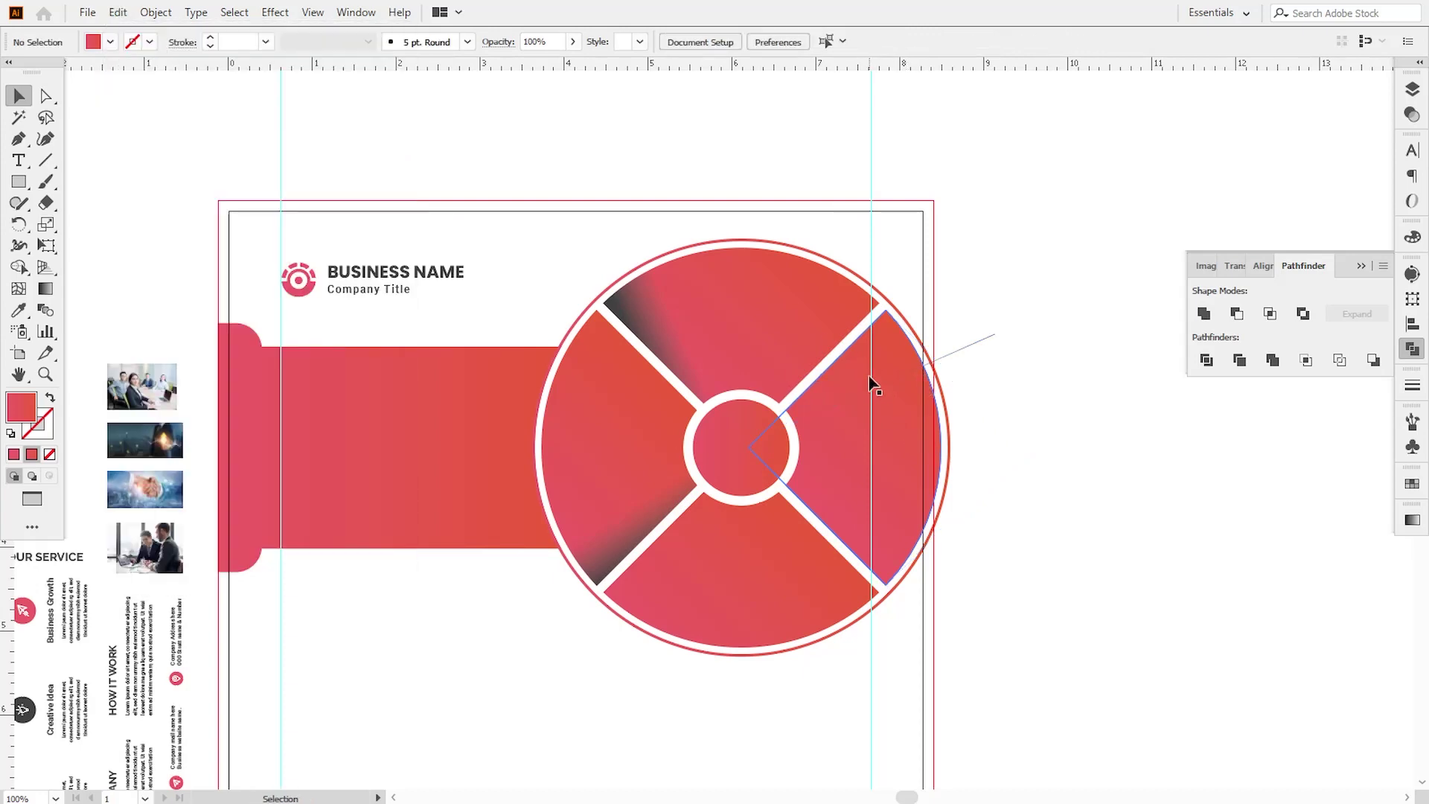
pyautogui.keyDown('shift'); pyautogui.click(952, 361); pyautogui.keyUp('shift')
pyautogui.click(18, 266)
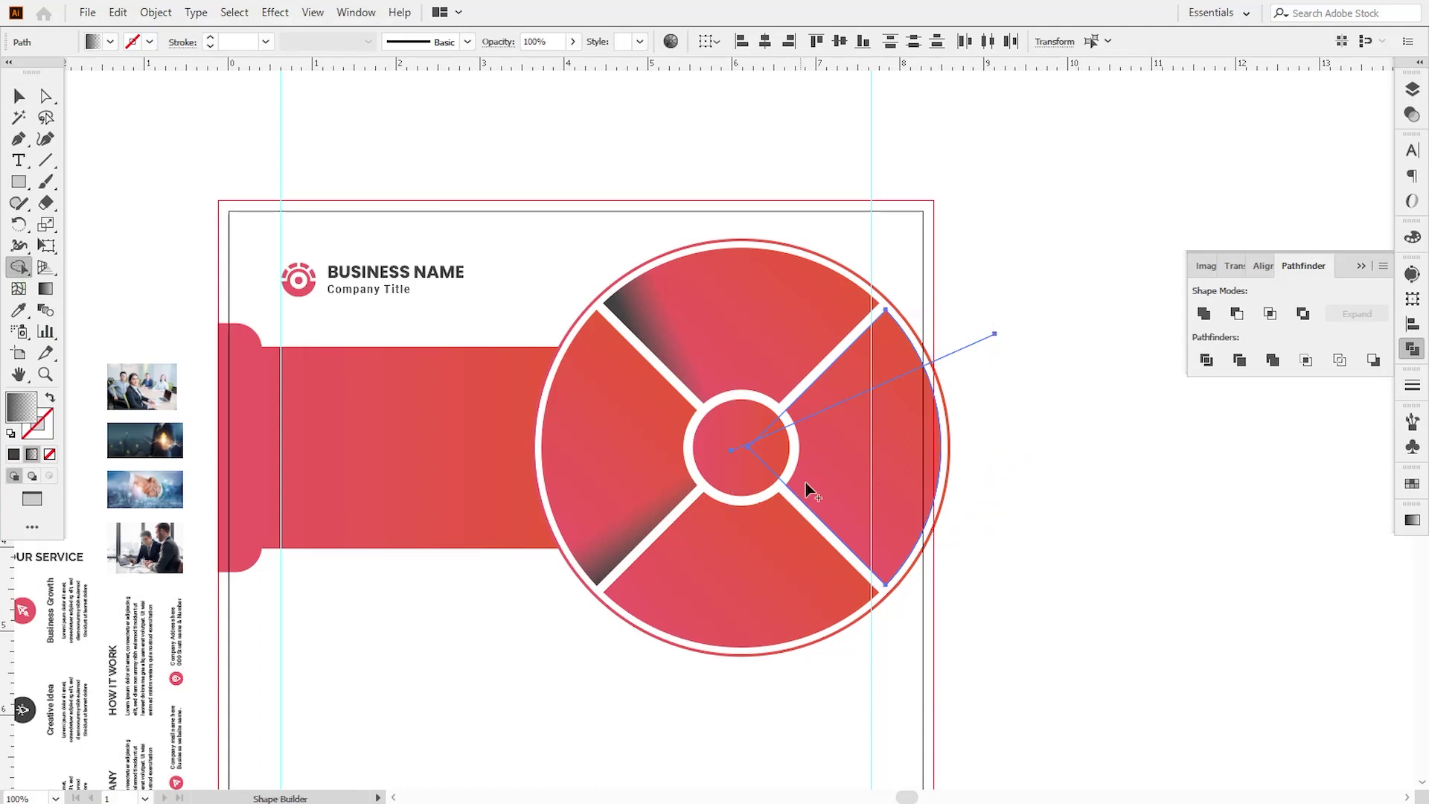
pyautogui.click(907, 481)
pyautogui.click(44, 95)
pyautogui.click(1027, 315)
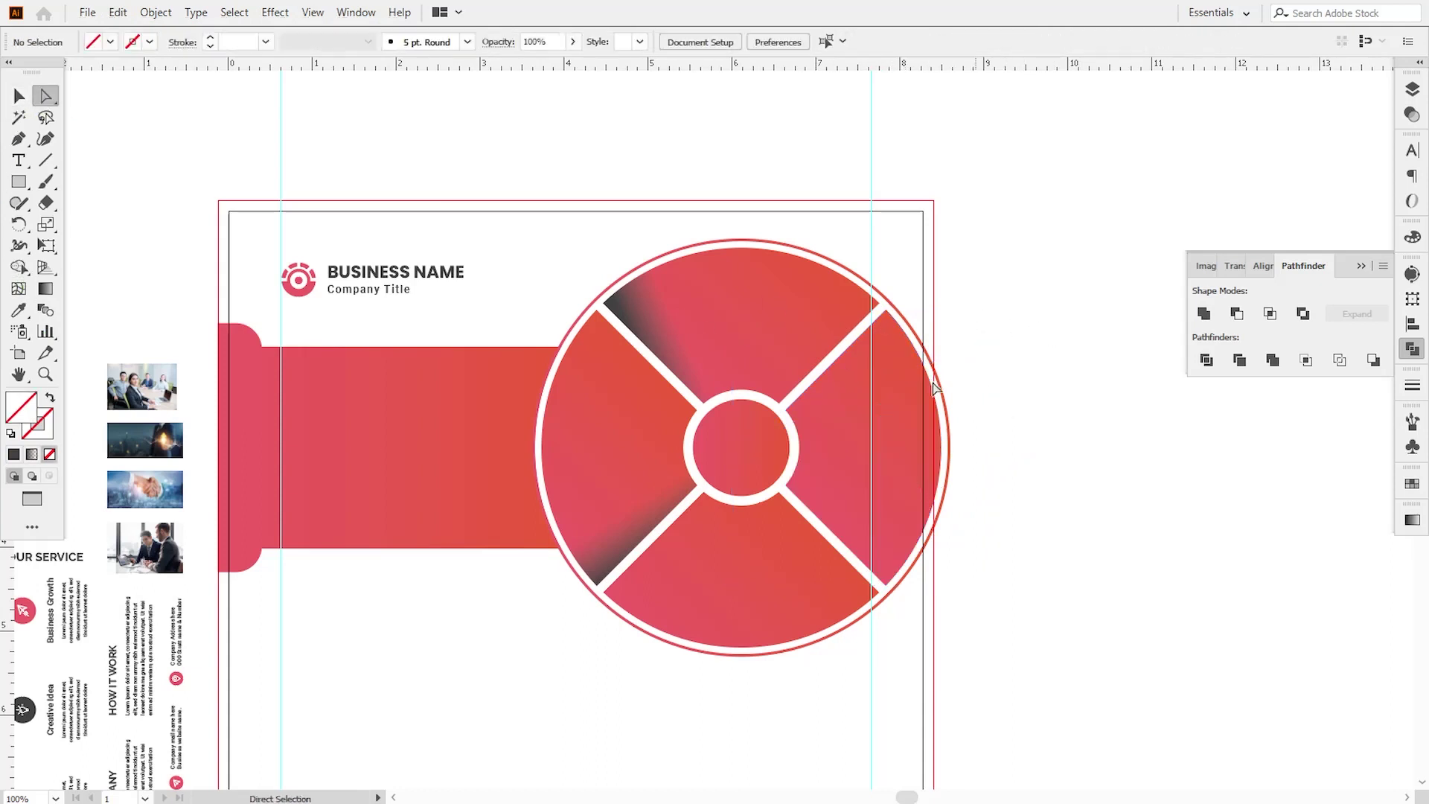
# - Apply the top sliver's dark gradient to the right quarter's sliver and make it fade from the upper-right divider into the quarter
pyautogui.click(886, 372)
pyautogui.click(19, 309)
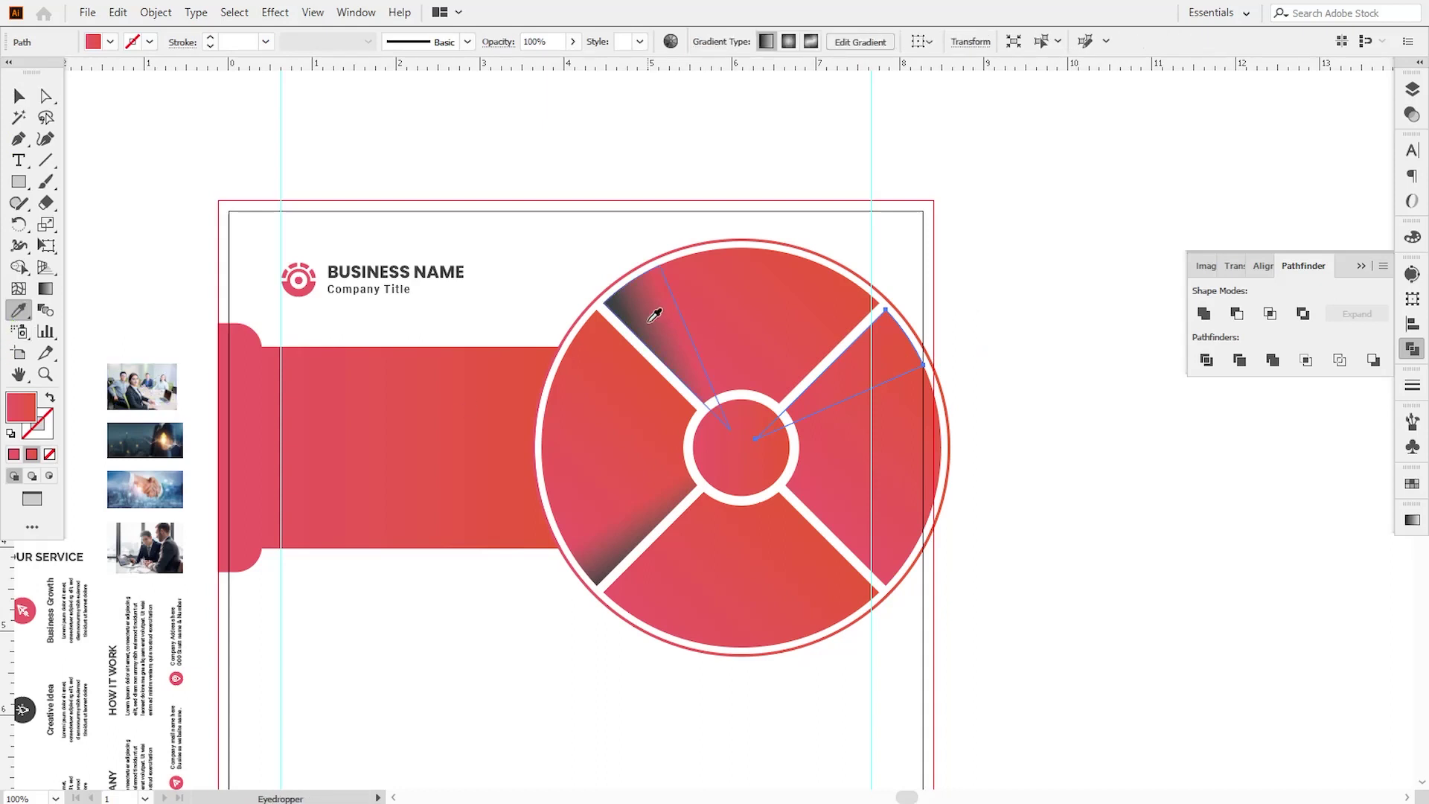
pyautogui.click(654, 312)
pyautogui.click(46, 290)
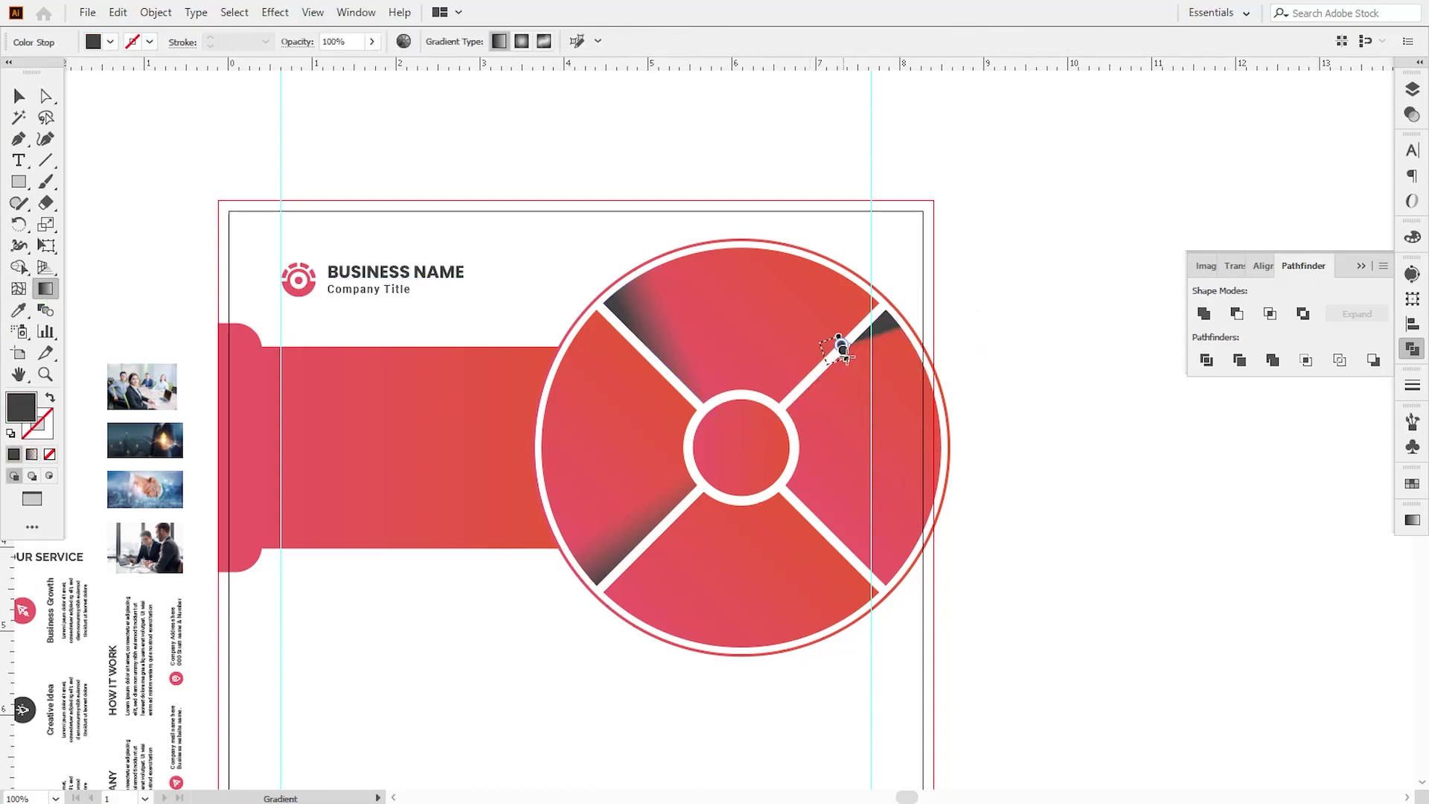
pyautogui.moveTo(839, 345); pyautogui.dragTo(867, 384)
pyautogui.click(19, 99)
pyautogui.click(123, 163)
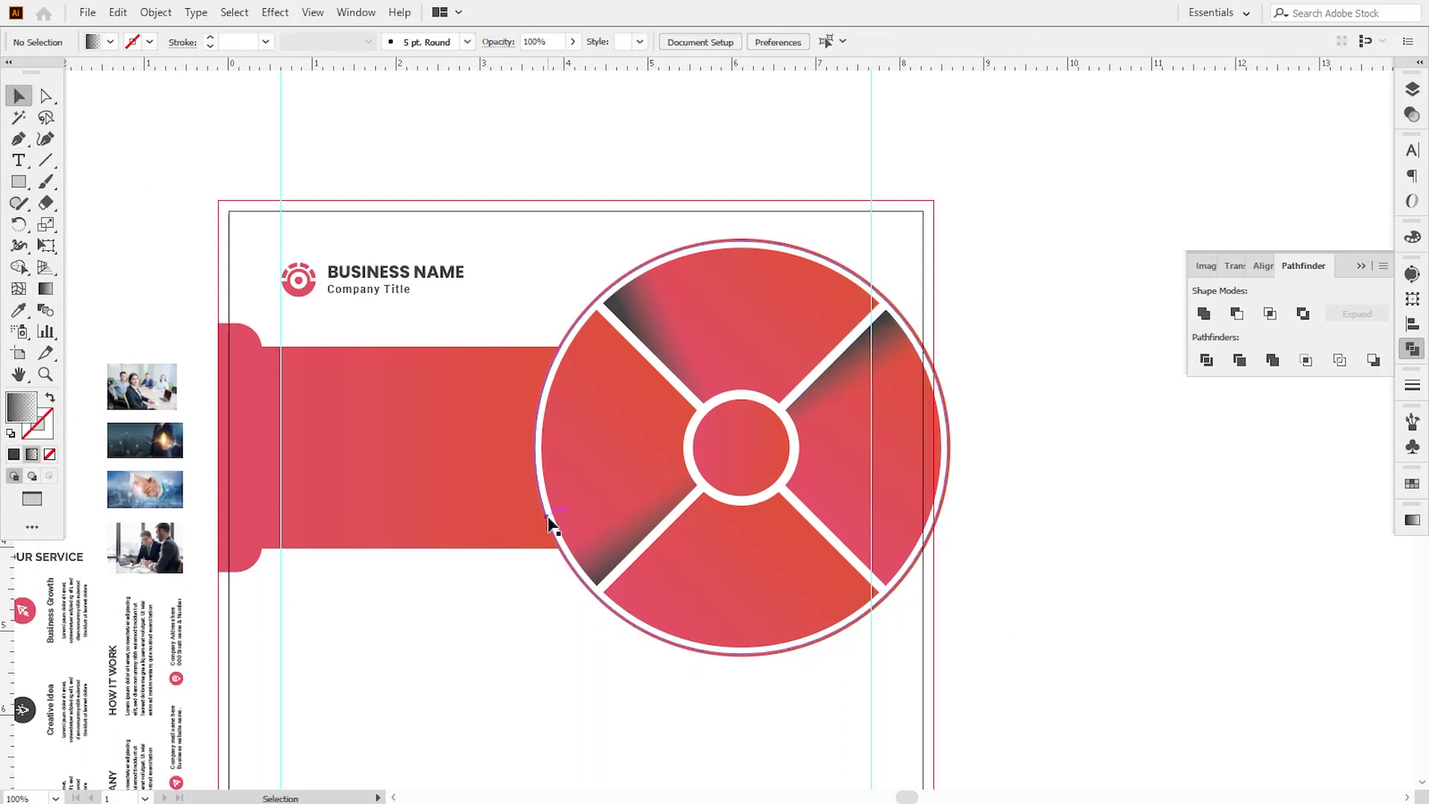
# - Draw a diagonal Pen line from the small central circle across the bottom quarter to just beyond the outer ring's lower-right edge
pyautogui.click(18, 139)
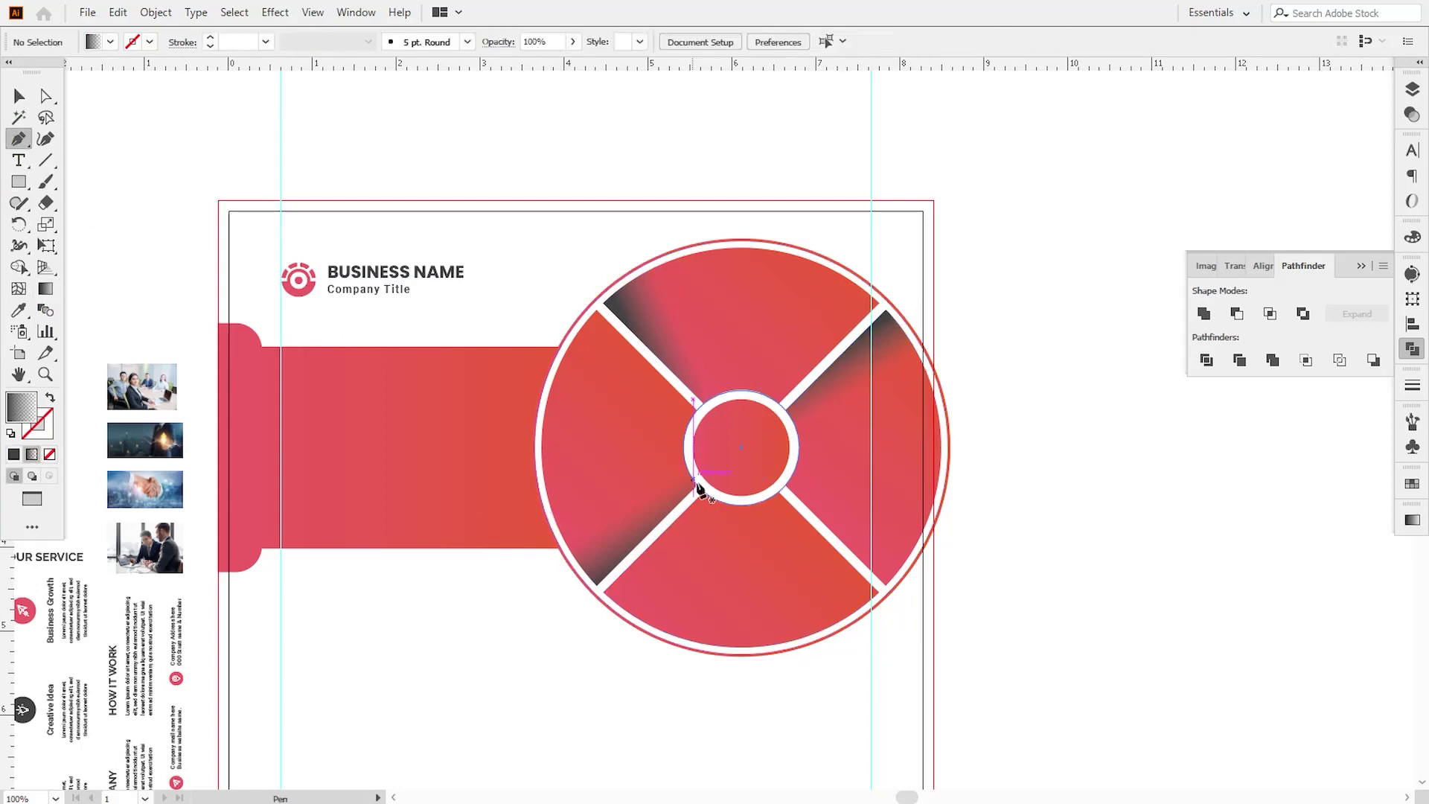
pyautogui.click(740, 451)
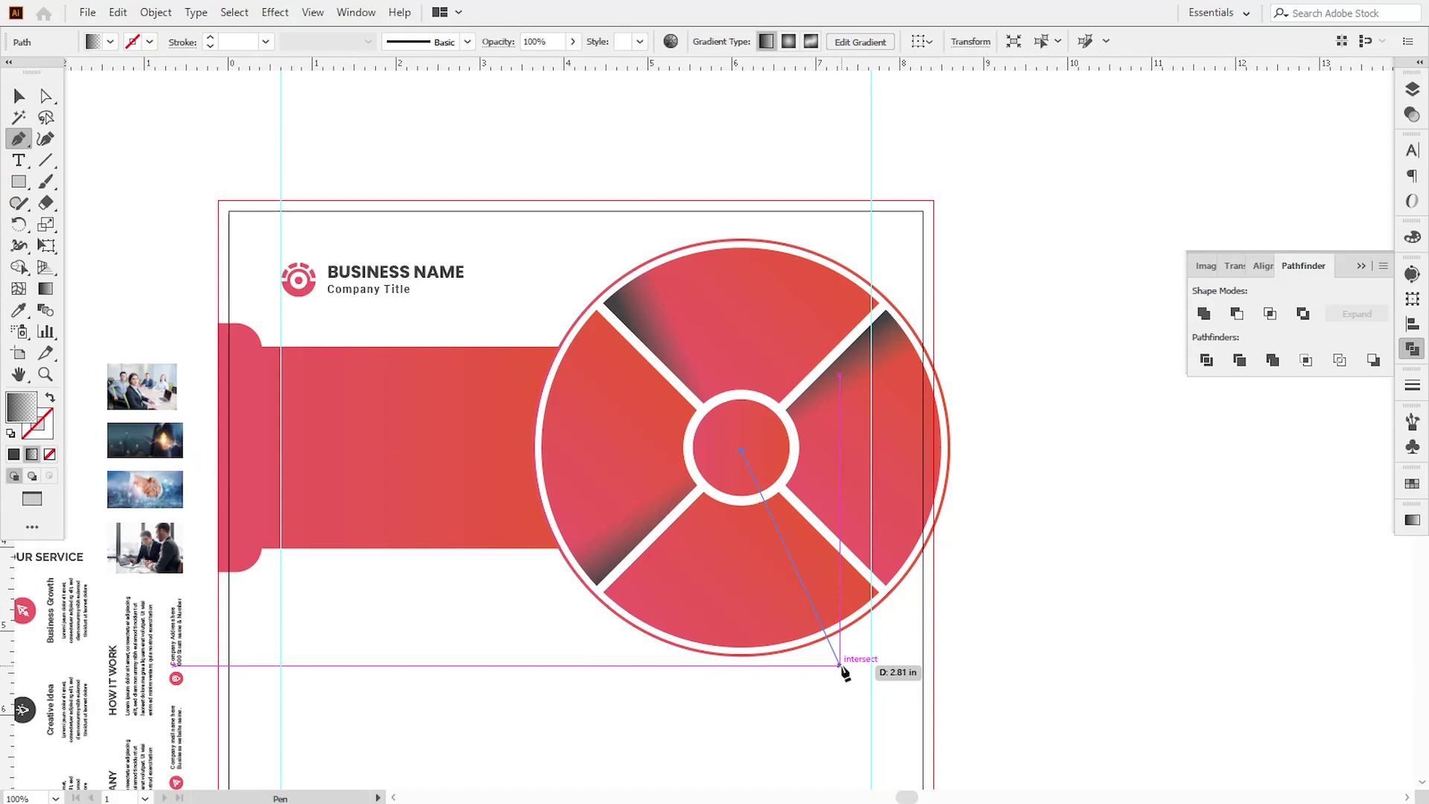
pyautogui.click(840, 665)
pyautogui.click(19, 96)
# - Paste a copy of the circle's bottom quarter in front and select it together with the diagonal line
pyautogui.click(701, 564)
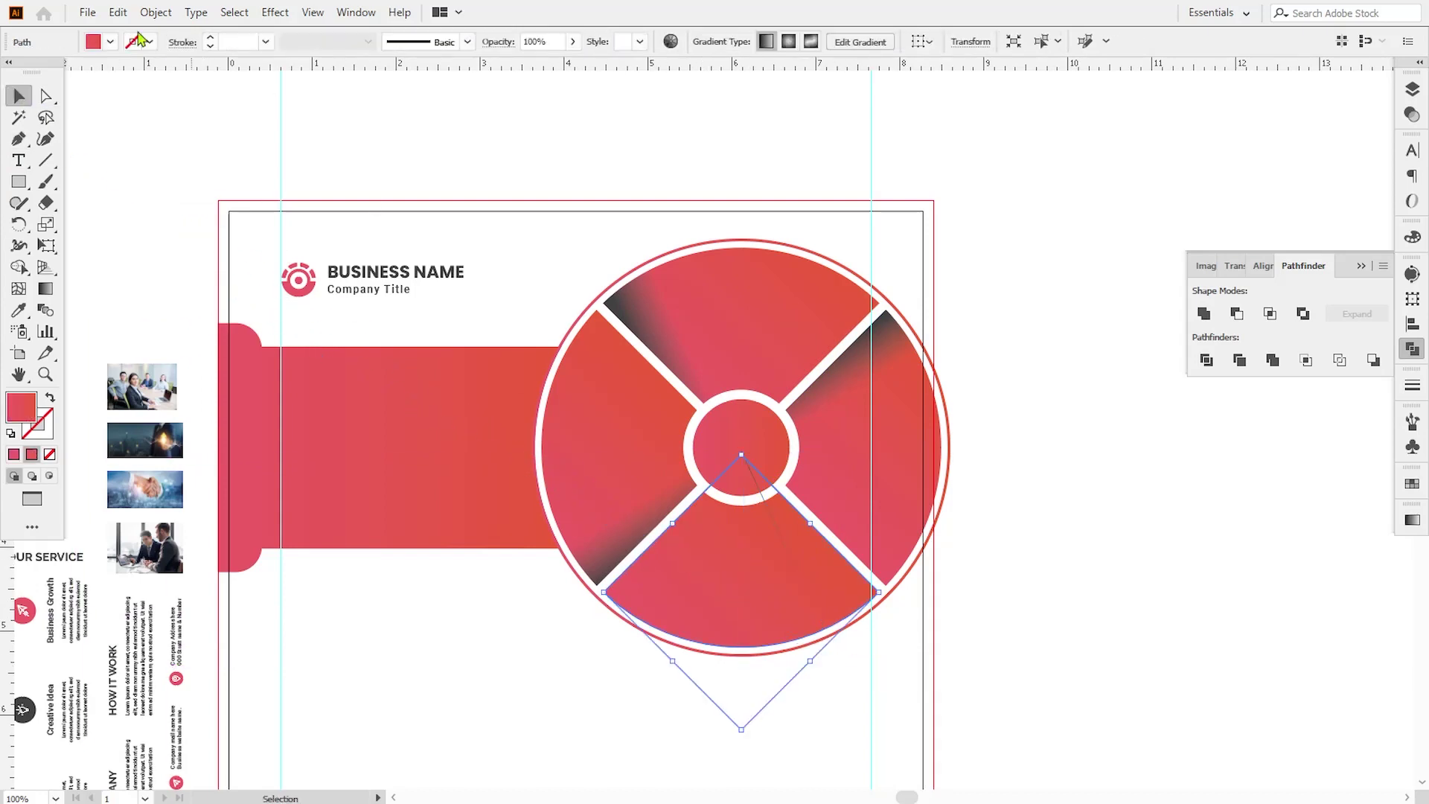
pyautogui.click(118, 15)
pyautogui.click(144, 97)
pyautogui.click(114, 14)
pyautogui.click(189, 137)
pyautogui.keyDown('shift'); pyautogui.click(799, 578); pyautogui.keyUp('shift')
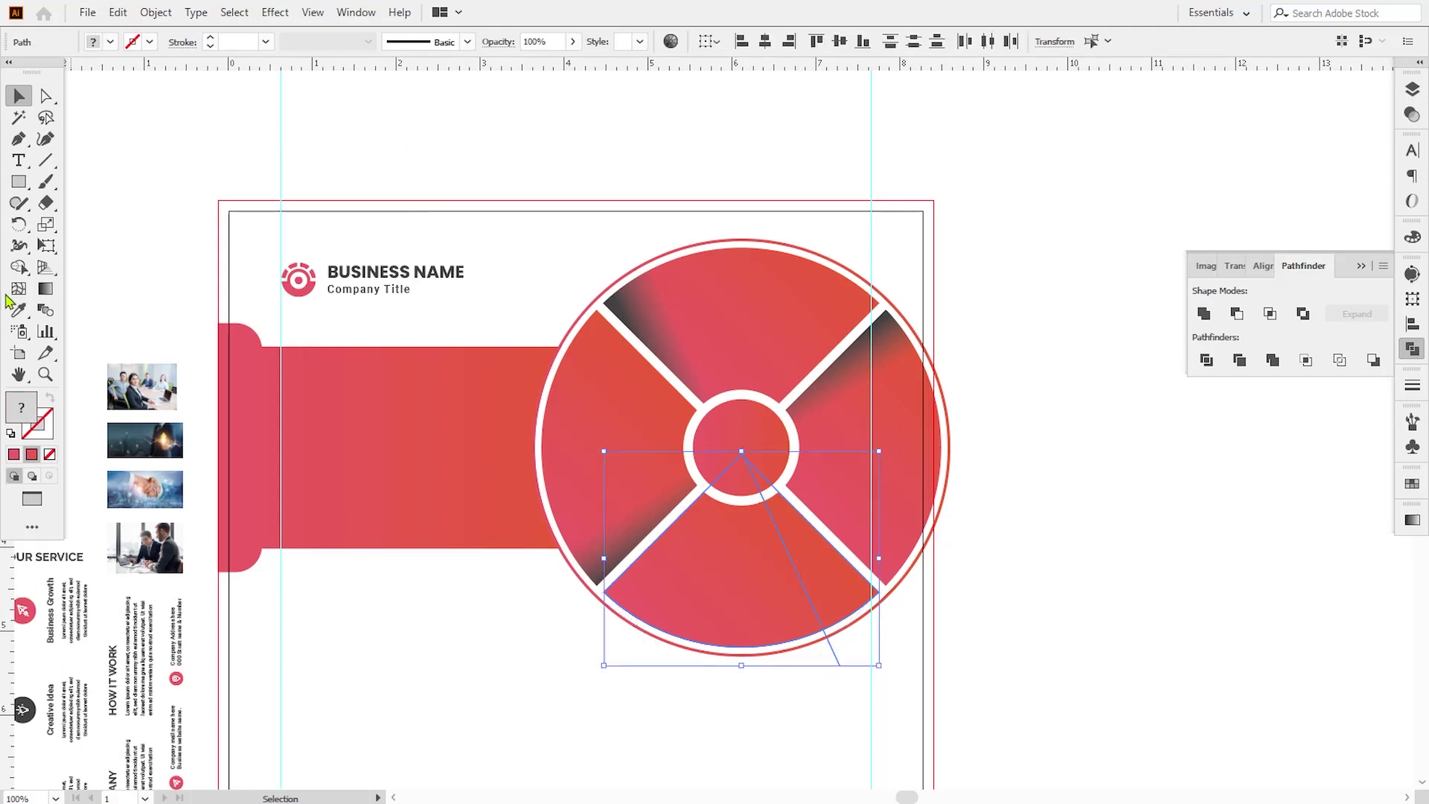
# - Trim the copied bottom quarter along the diagonal line to its right-hand sliver with the Shape Builder tool
pyautogui.click(19, 267)
pyautogui.click(684, 607)
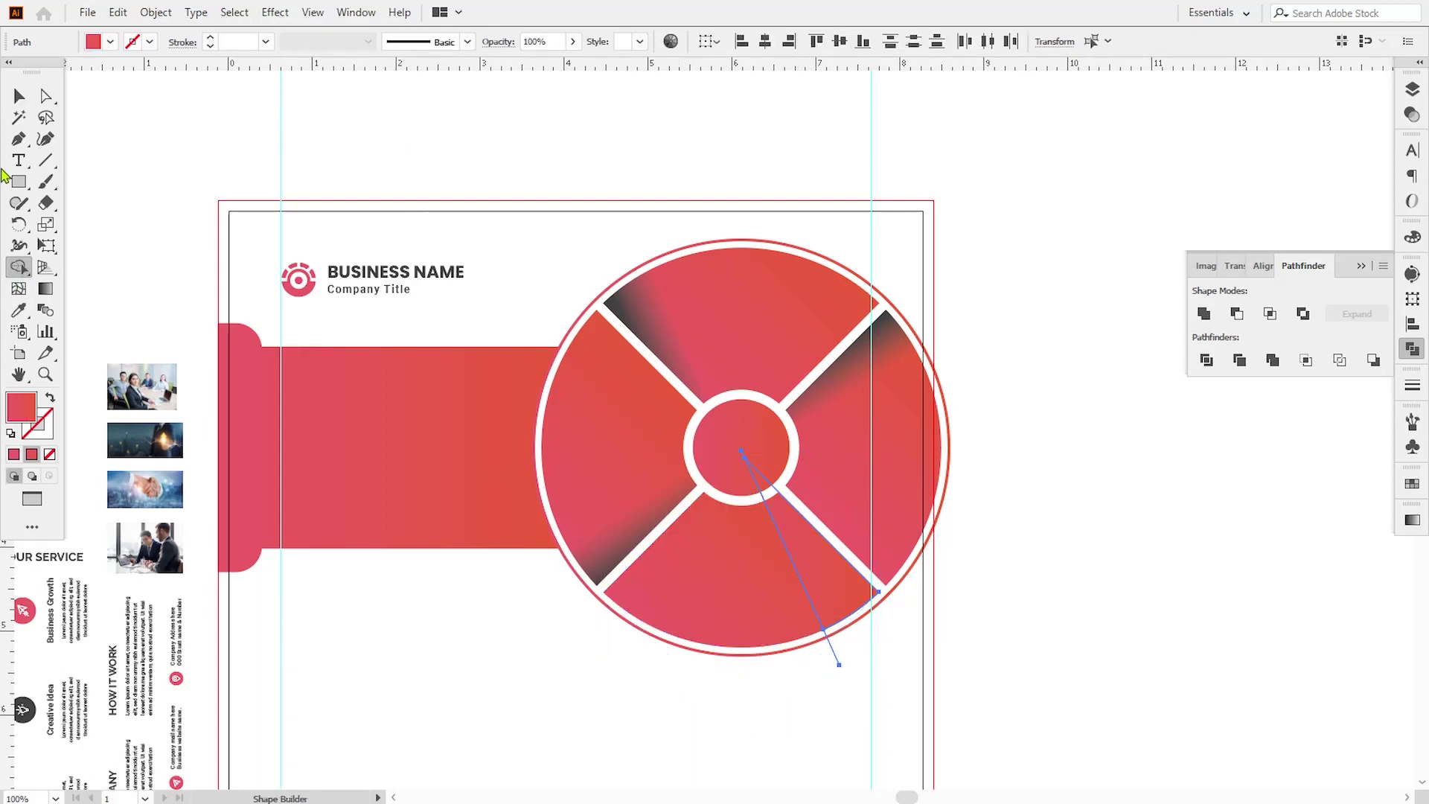
pyautogui.press('a')
pyautogui.click(854, 685)
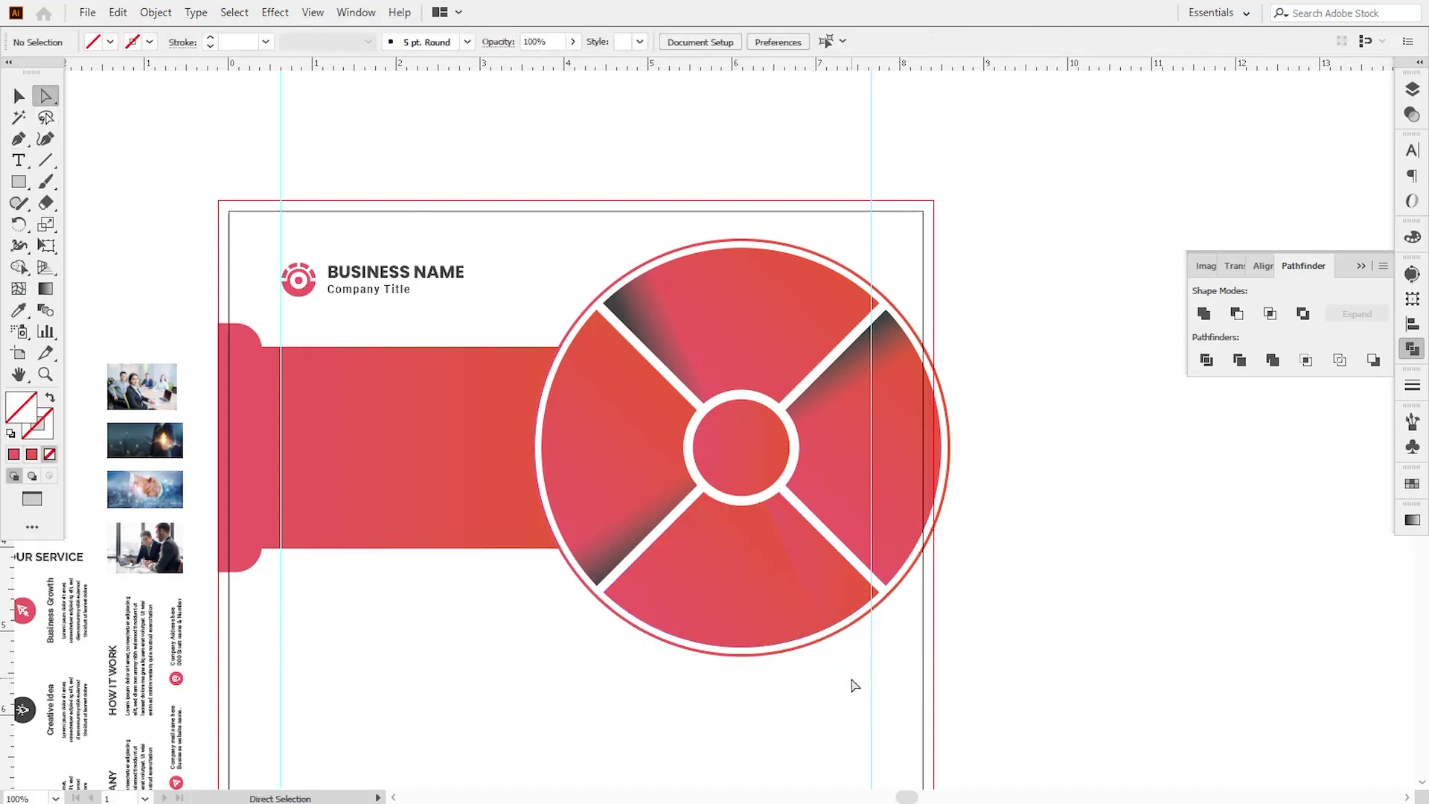
# - Apply the right quarter's dark sliver gradient to the bottom quarter's sliver and make it fade from the lower-right divider into the quarter
pyautogui.click(826, 601)
pyautogui.press('i')
pyautogui.click(851, 377)
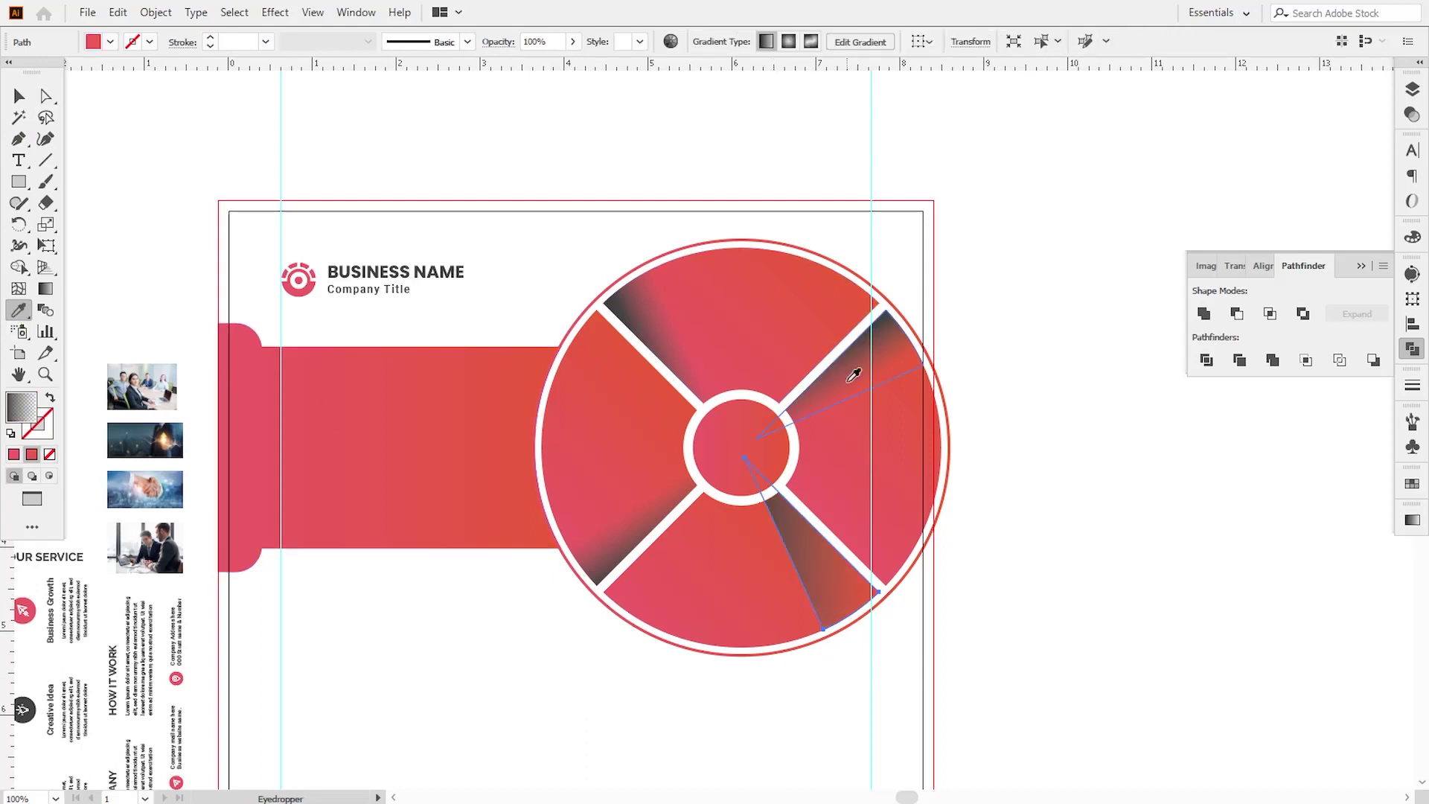
pyautogui.click(45, 288)
pyautogui.moveTo(847, 560); pyautogui.dragTo(790, 588)
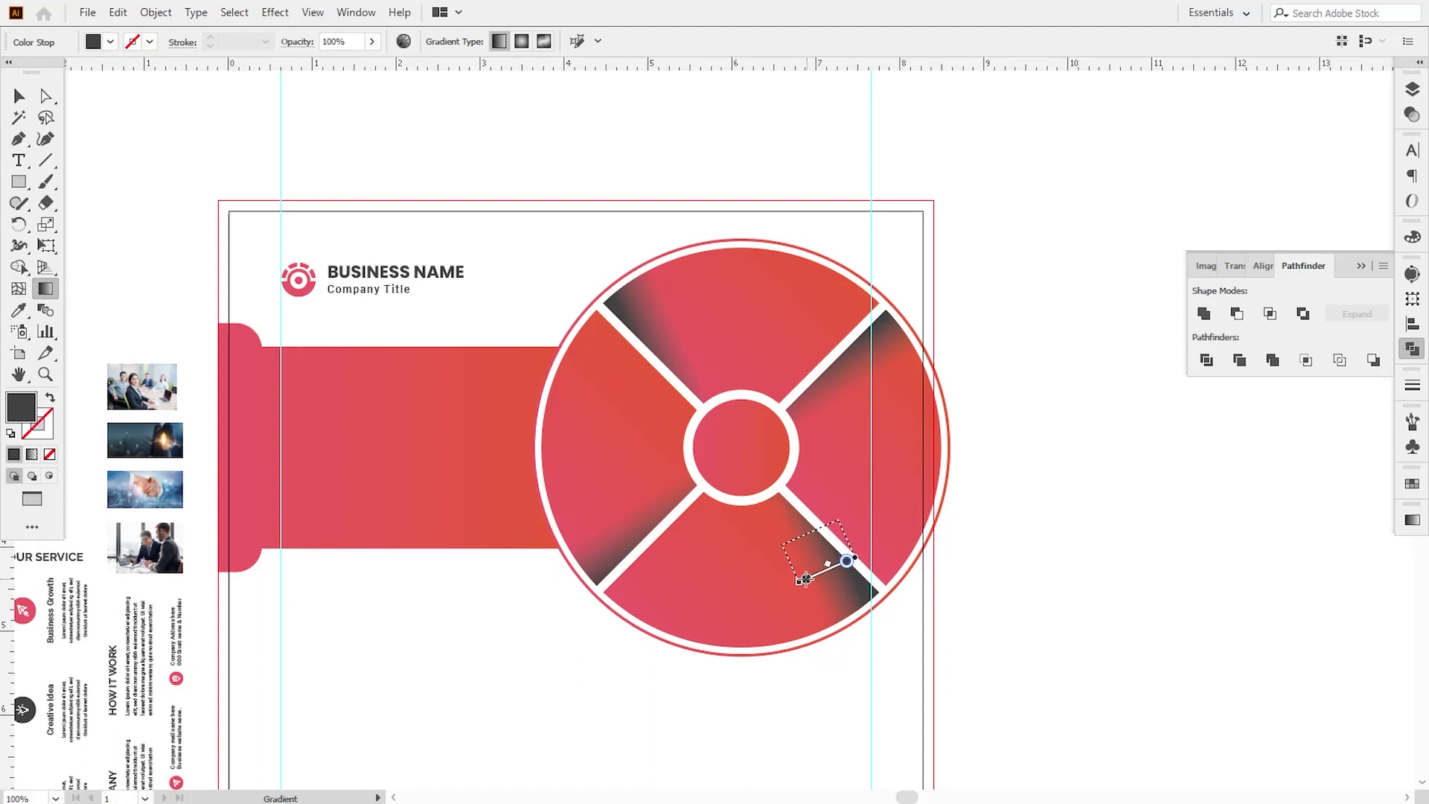
pyautogui.moveTo(798, 581); pyautogui.dragTo(783, 544)
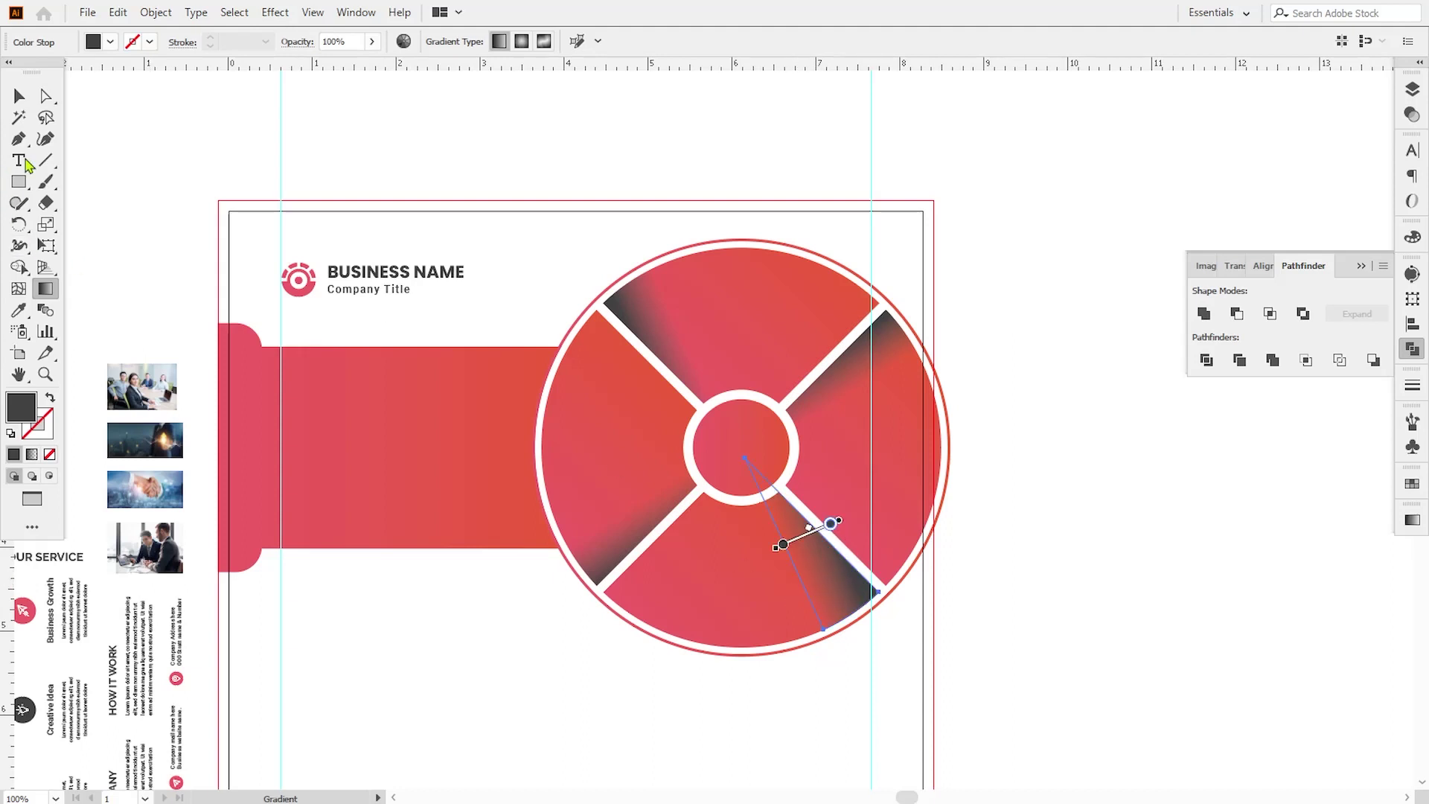
pyautogui.press('v')
pyautogui.click(145, 164)
# - Move the smiling businesswoman photo onto the circle, enlarge it over the left quarter and bring that quarter to the front
pyautogui.moveTo(1072, 598); pyautogui.dragTo(1088, 571)
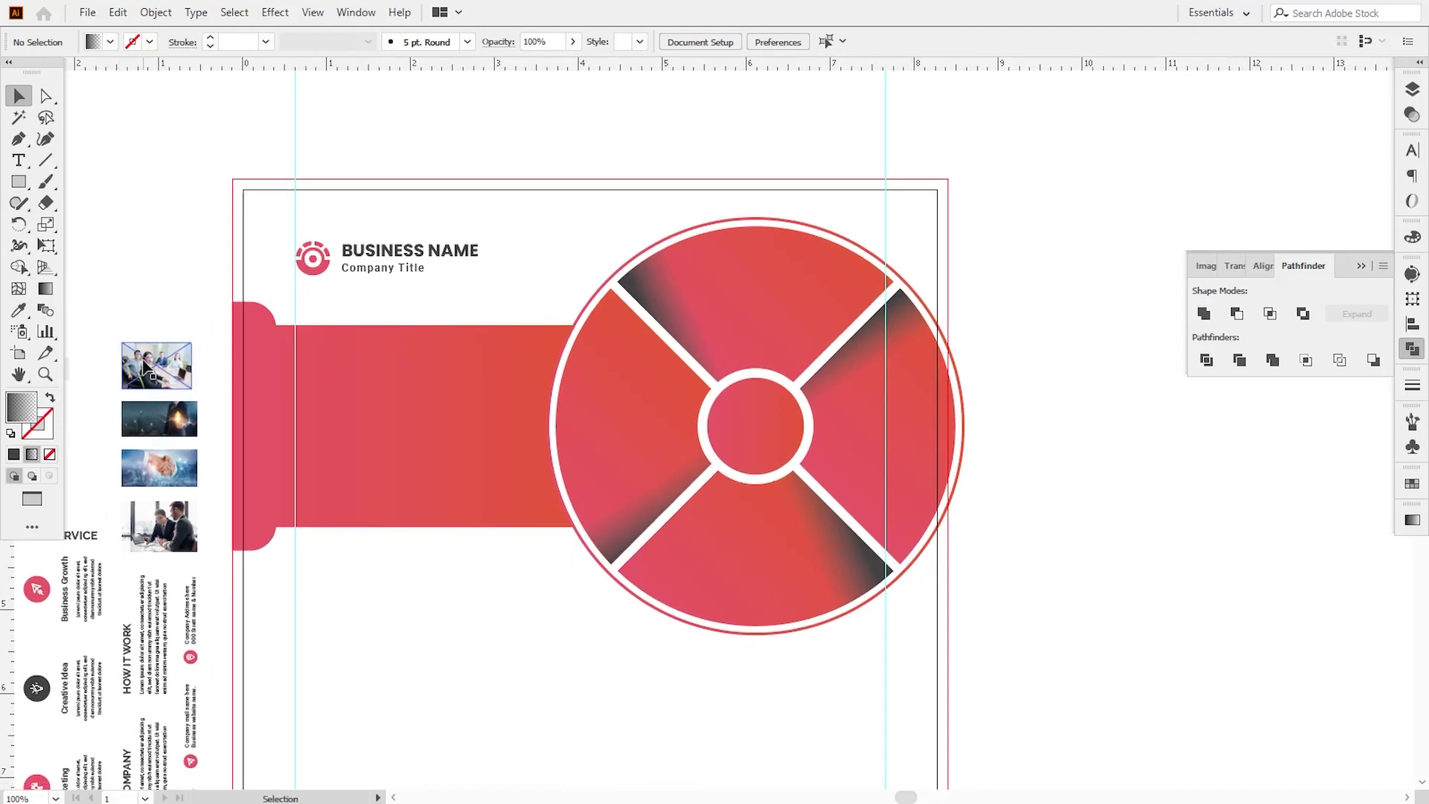
pyautogui.moveTo(151, 372); pyautogui.dragTo(808, 637)
pyautogui.click(612, 315)
pyautogui.rightClick(613, 314)
pyautogui.moveTo(716, 619)
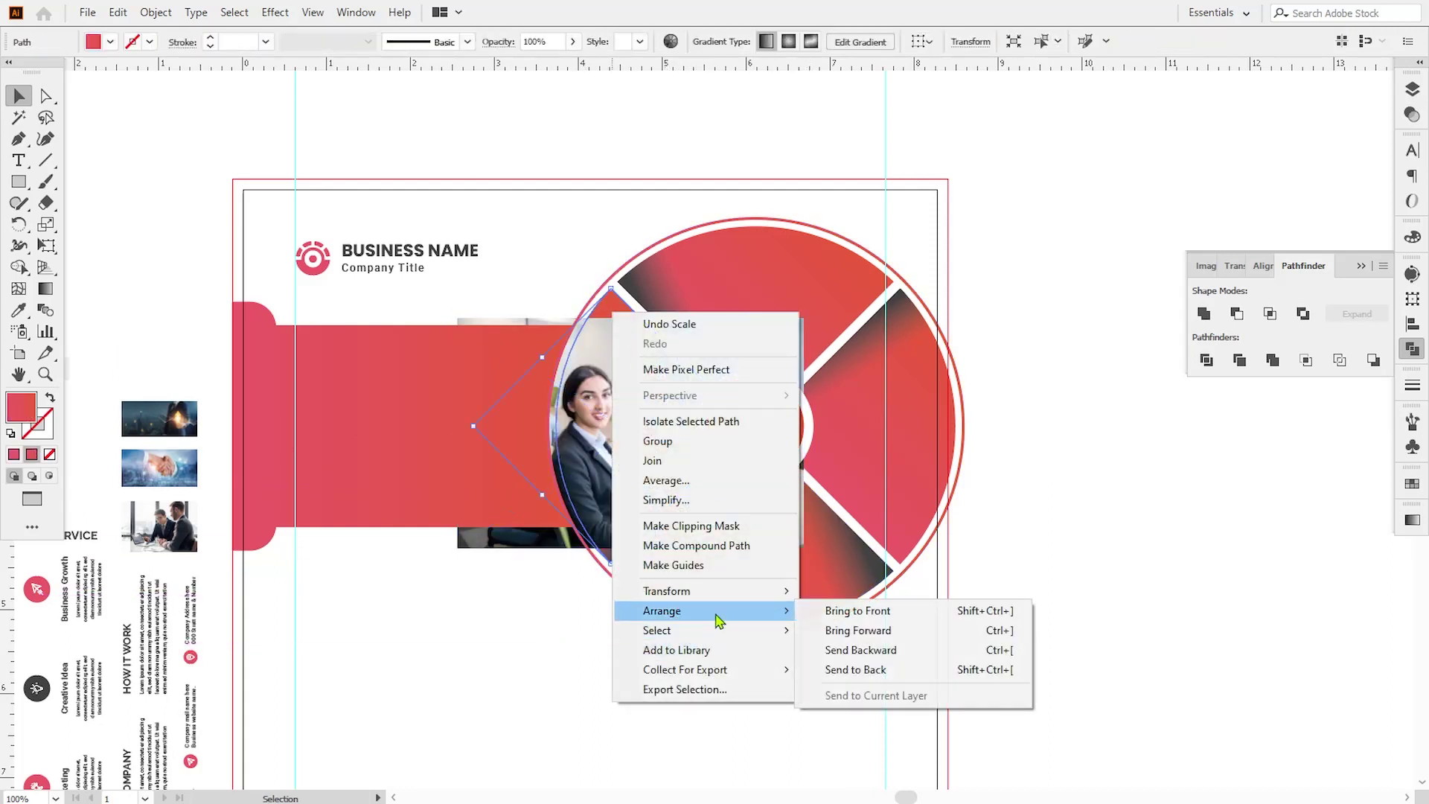
pyautogui.click(811, 611)
# - Clip the businesswoman photo into the circle's left quarter with a clipping mask
pyautogui.keyDown('shift'); pyautogui.click(511, 547); pyautogui.keyUp('shift')
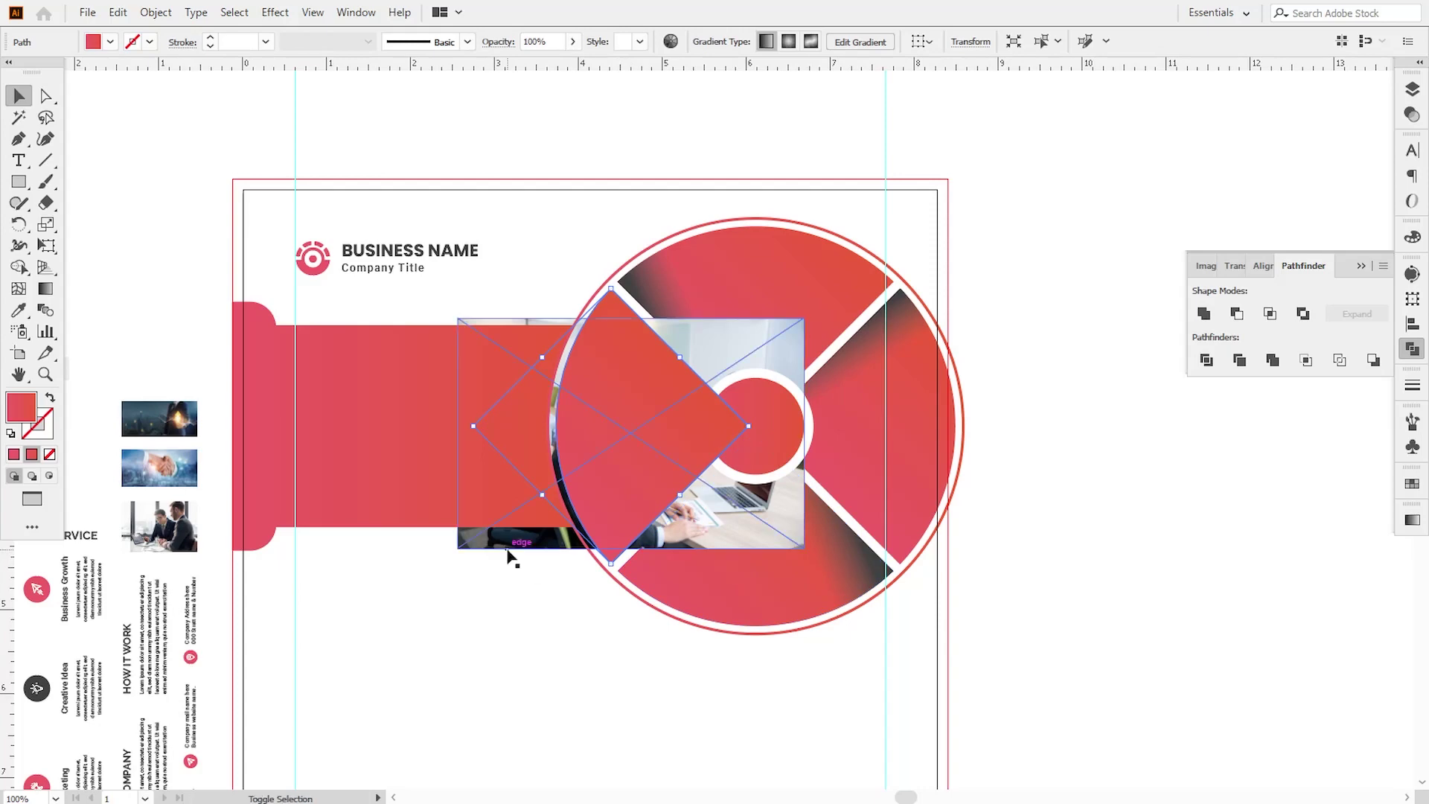
pyautogui.click(156, 12)
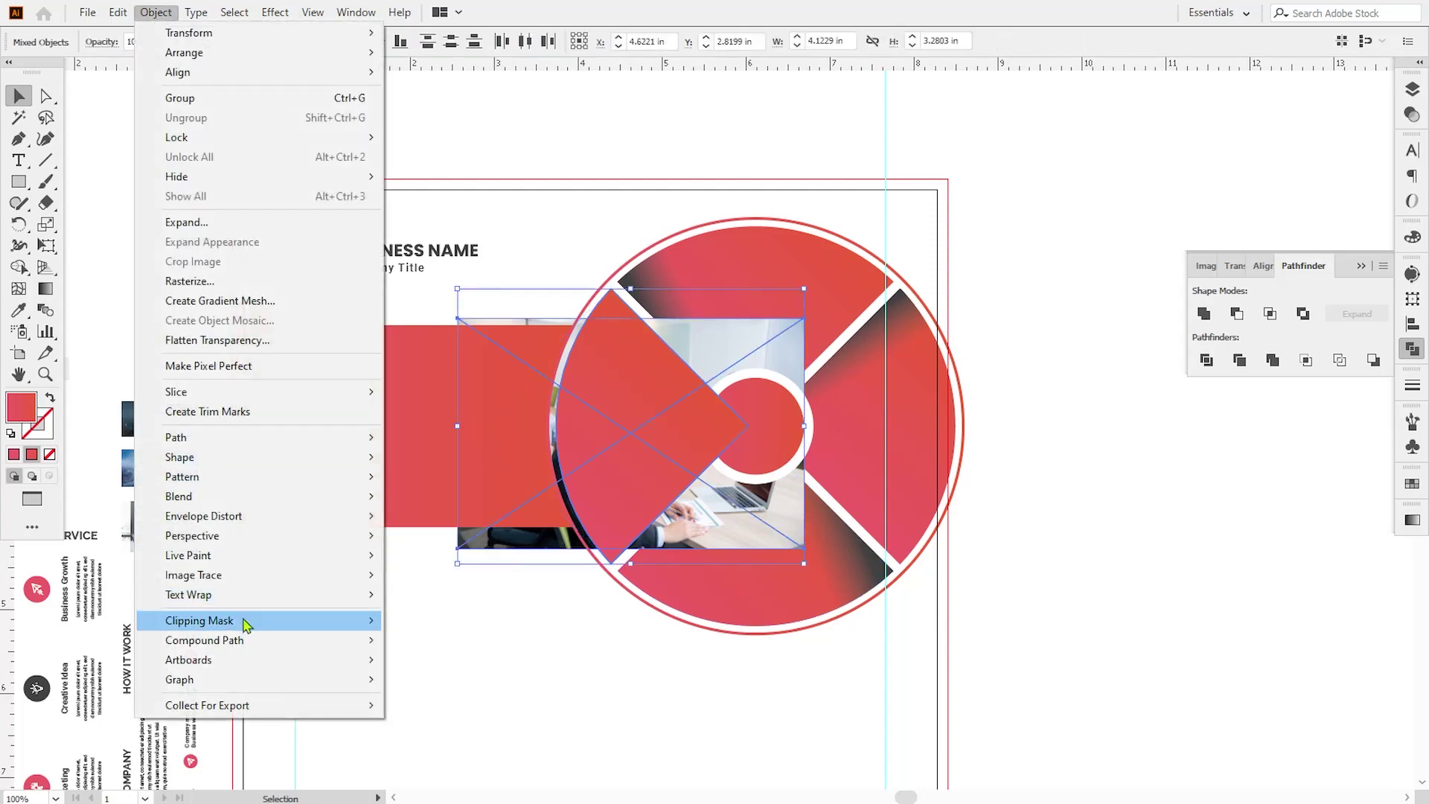
pyautogui.moveTo(252, 618)
pyautogui.click(426, 618)
# - Select the businesswoman photo inside its clip group and enlarge it proportionally to about 5.32 × 3.55 in, filling the left quarter
pyautogui.click(1412, 88)
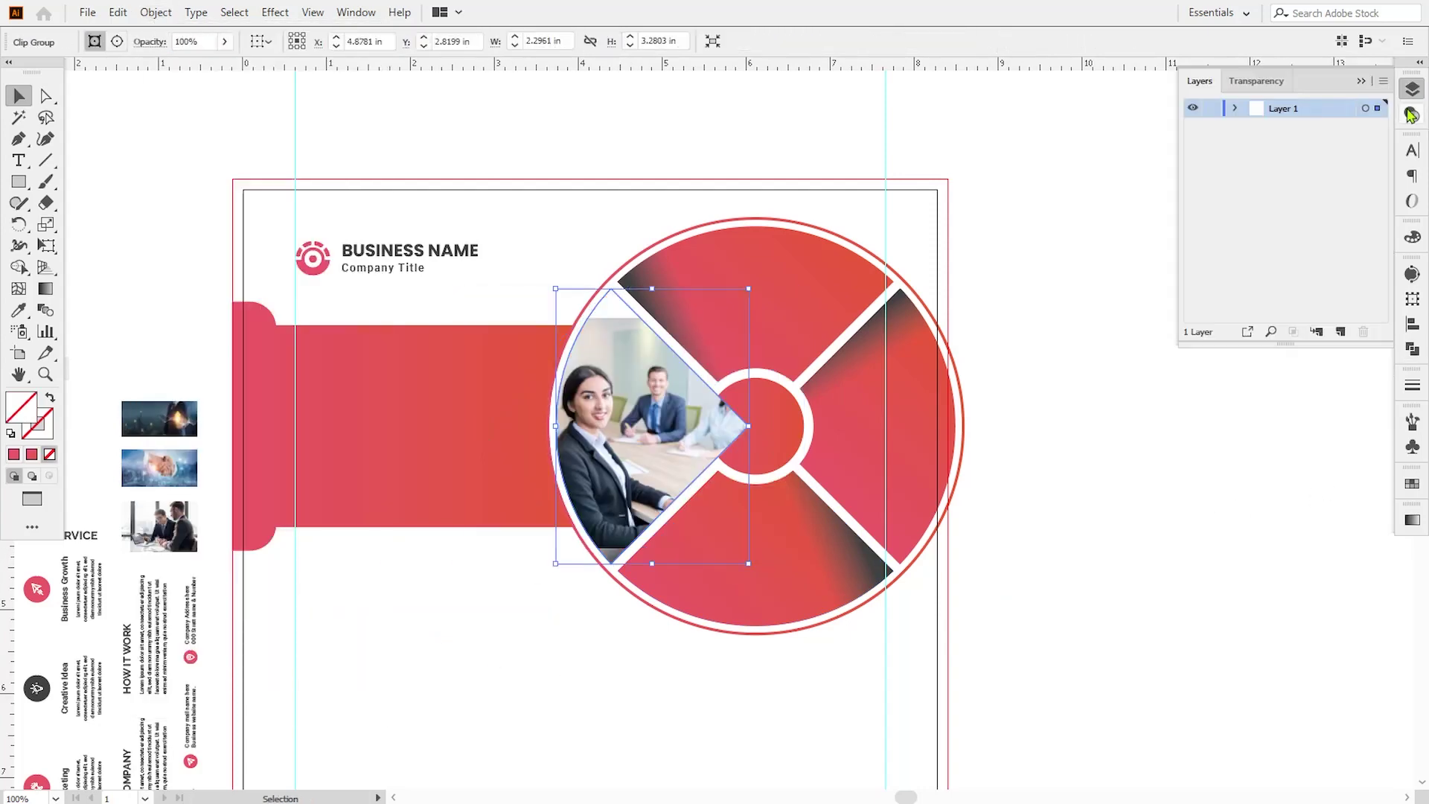
pyautogui.click(1236, 108)
pyautogui.click(1257, 127)
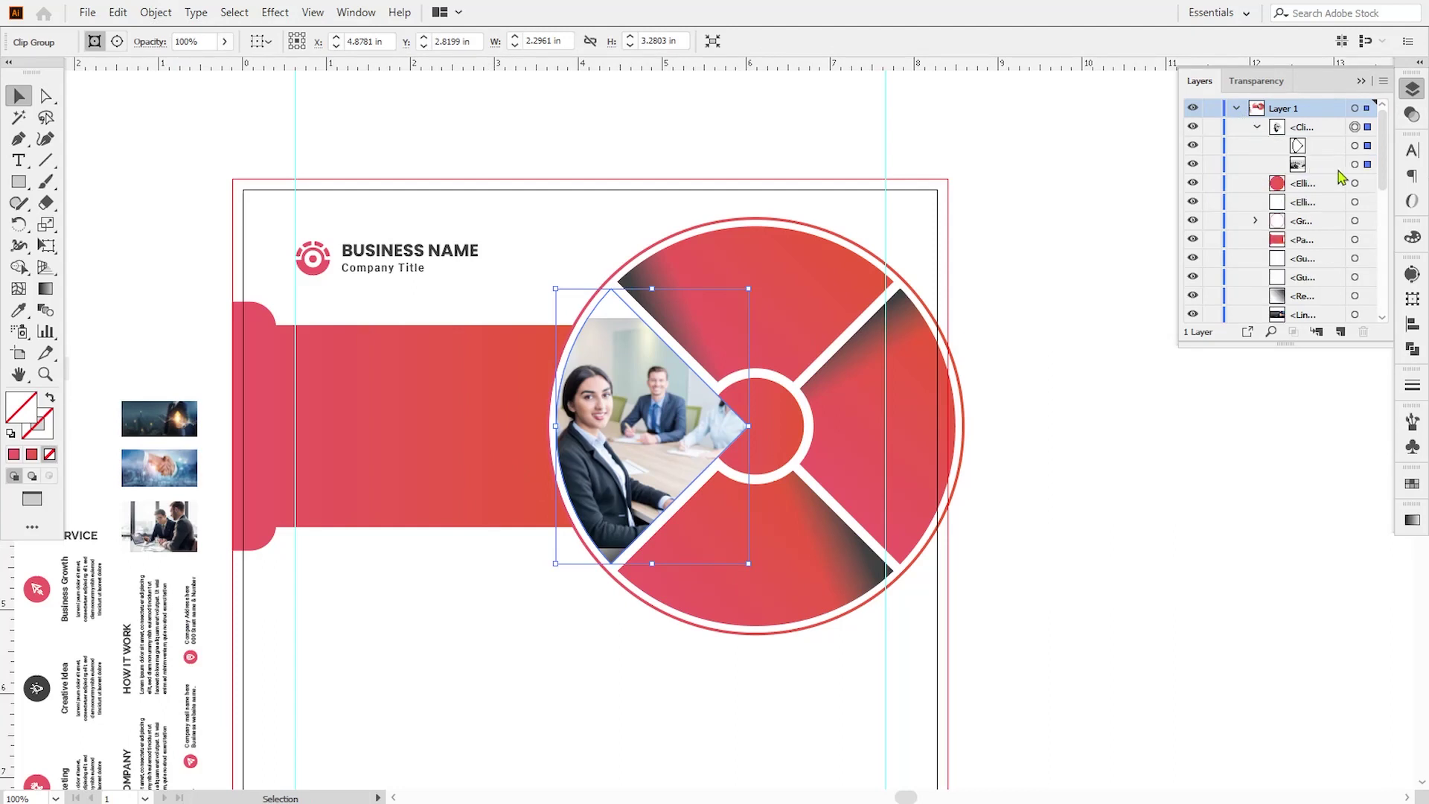
pyautogui.click(1354, 164)
pyautogui.moveTo(806, 548); pyautogui.dragTo(857, 615)
pyautogui.keyDown('shift'); pyautogui.click(855, 583); pyautogui.keyUp('shift')
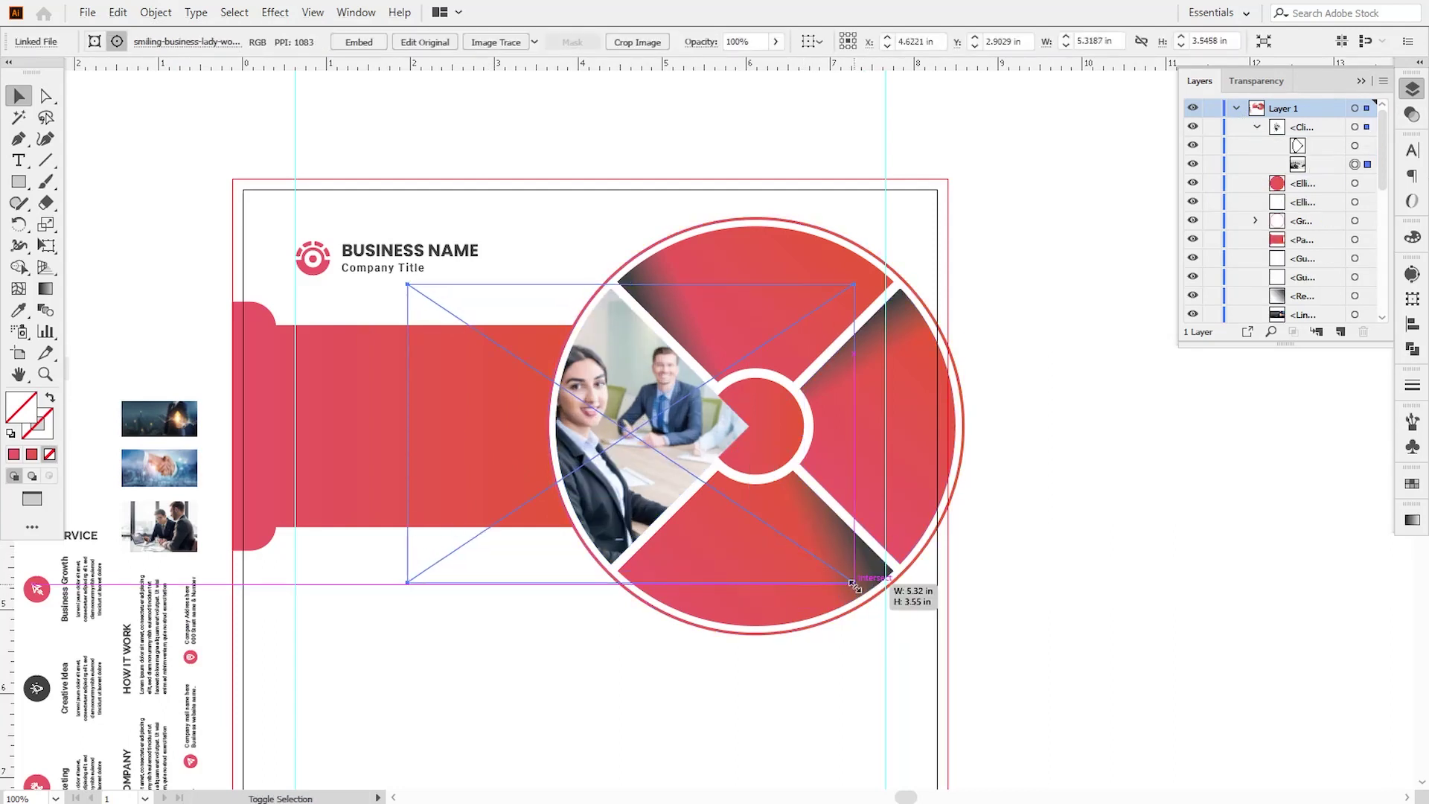
# - Nudge the masked businesswoman photo up and right until her face and the man behind her sit within the left quarter
pyautogui.press('Up')
pyautogui.press('Up')
pyautogui.press('Up')
pyautogui.press('Up')
pyautogui.press('Up')
pyautogui.press('Up')
pyautogui.press('Up')
pyautogui.press('Right')
pyautogui.press('Right')
pyautogui.press('Right')
pyautogui.press('Right')
pyautogui.press('Right')
pyautogui.press('Right')
pyautogui.press('Right')
pyautogui.press('Right')
pyautogui.press('Right')
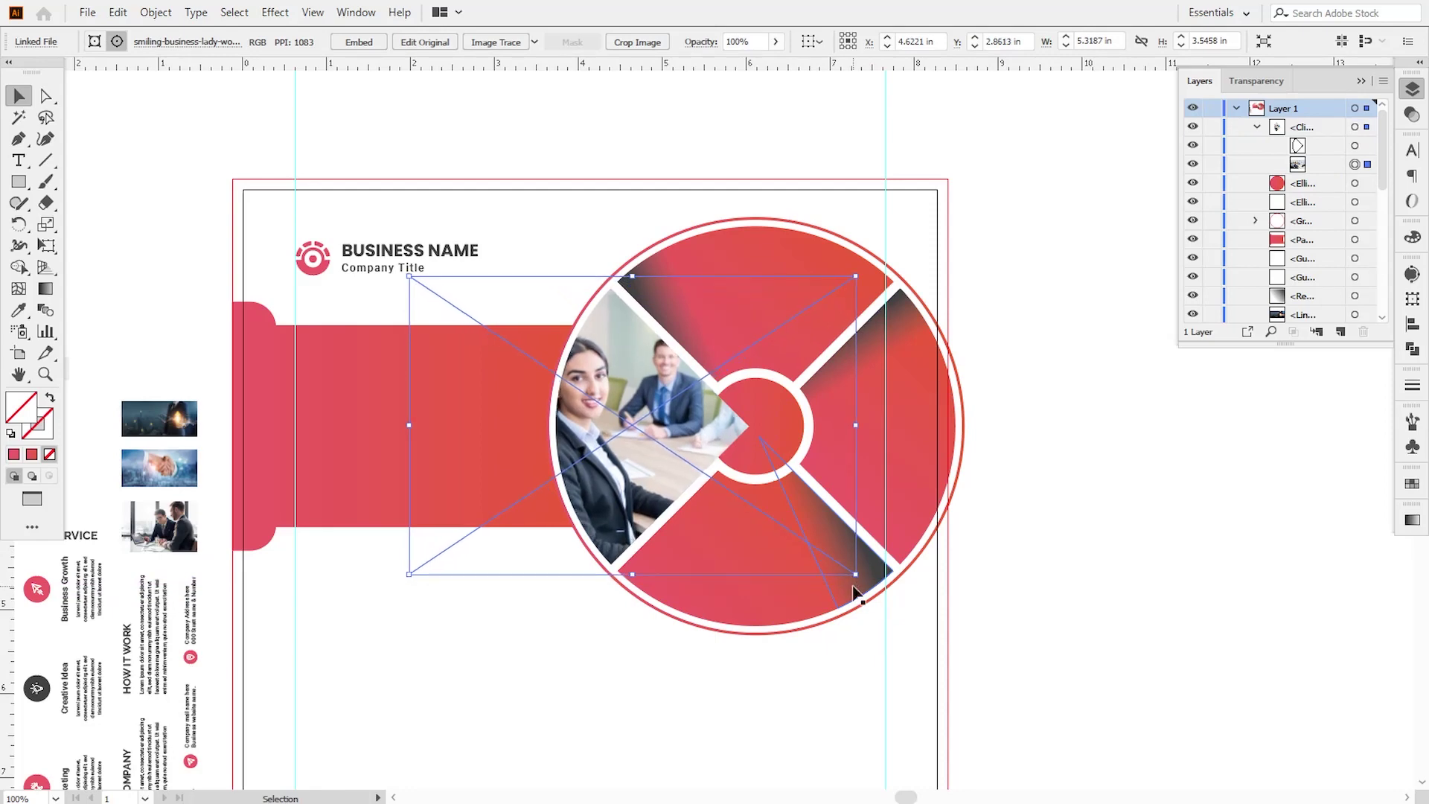
pyautogui.press('Right')
pyautogui.press('Right')
pyautogui.press('Right')
pyautogui.press('Right')
pyautogui.press('Right')
pyautogui.press('Right')
pyautogui.press('Right')
pyautogui.press('Right')
pyautogui.press('Right')
pyautogui.press('Right')
pyautogui.press('Right')
pyautogui.press('Right')
pyautogui.press('Right')
pyautogui.press('Right')
pyautogui.press('Right')
pyautogui.press('Right')
pyautogui.press('Right')
pyautogui.press('Right')
pyautogui.press('Right')
pyautogui.press('Right')
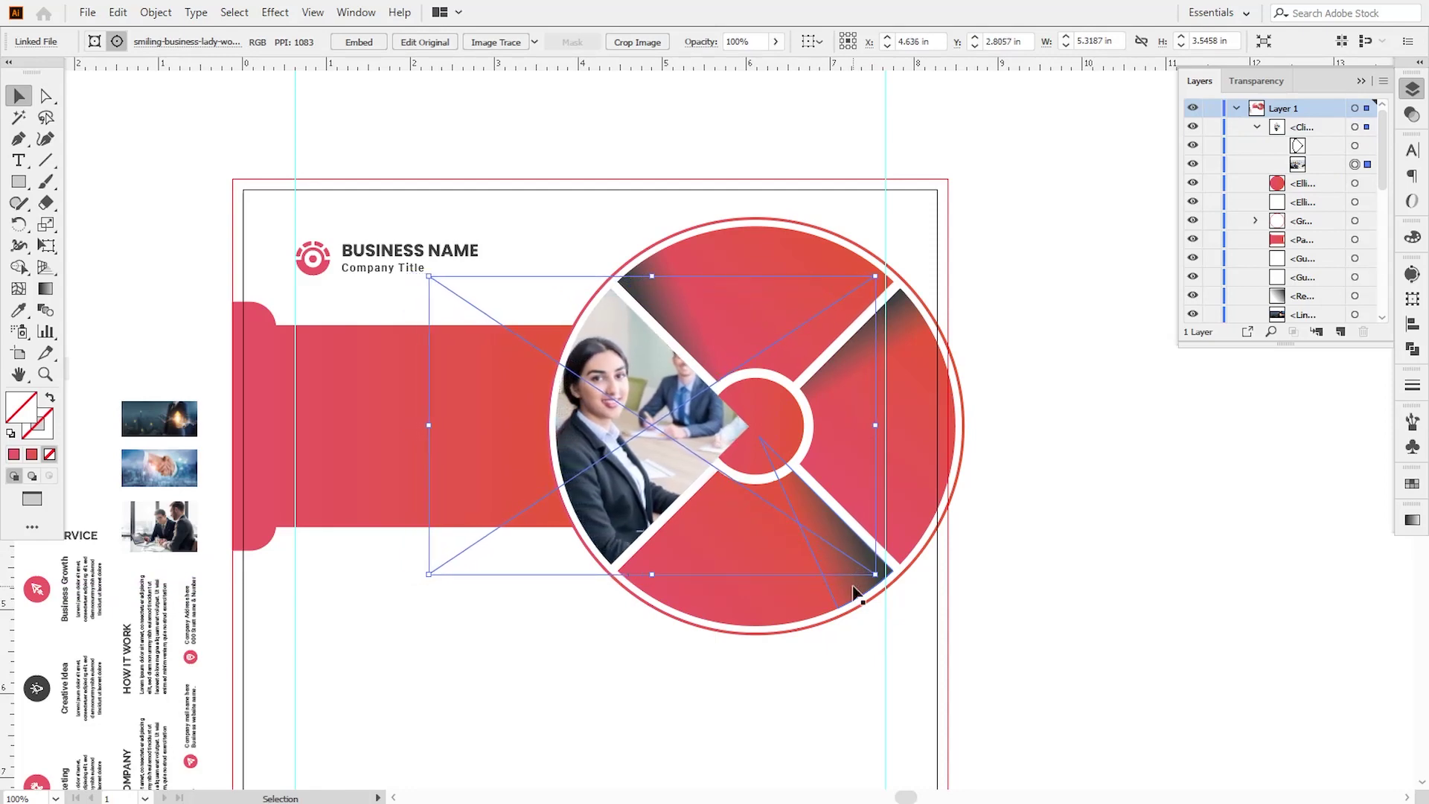
pyautogui.press('Right')
pyautogui.press('Right')
pyautogui.press('Right')
pyautogui.press('Right')
pyautogui.press('Right')
pyautogui.press('Right')
pyautogui.press('Right')
pyautogui.press('Right')
pyautogui.press('Right')
pyautogui.press('Right')
pyautogui.press('Right')
pyautogui.press('Right')
pyautogui.press('Right')
pyautogui.press('Right')
pyautogui.press('Right')
pyautogui.press('Right')
pyautogui.press('Right')
pyautogui.press('Right')
pyautogui.press('Right')
pyautogui.press('Right')
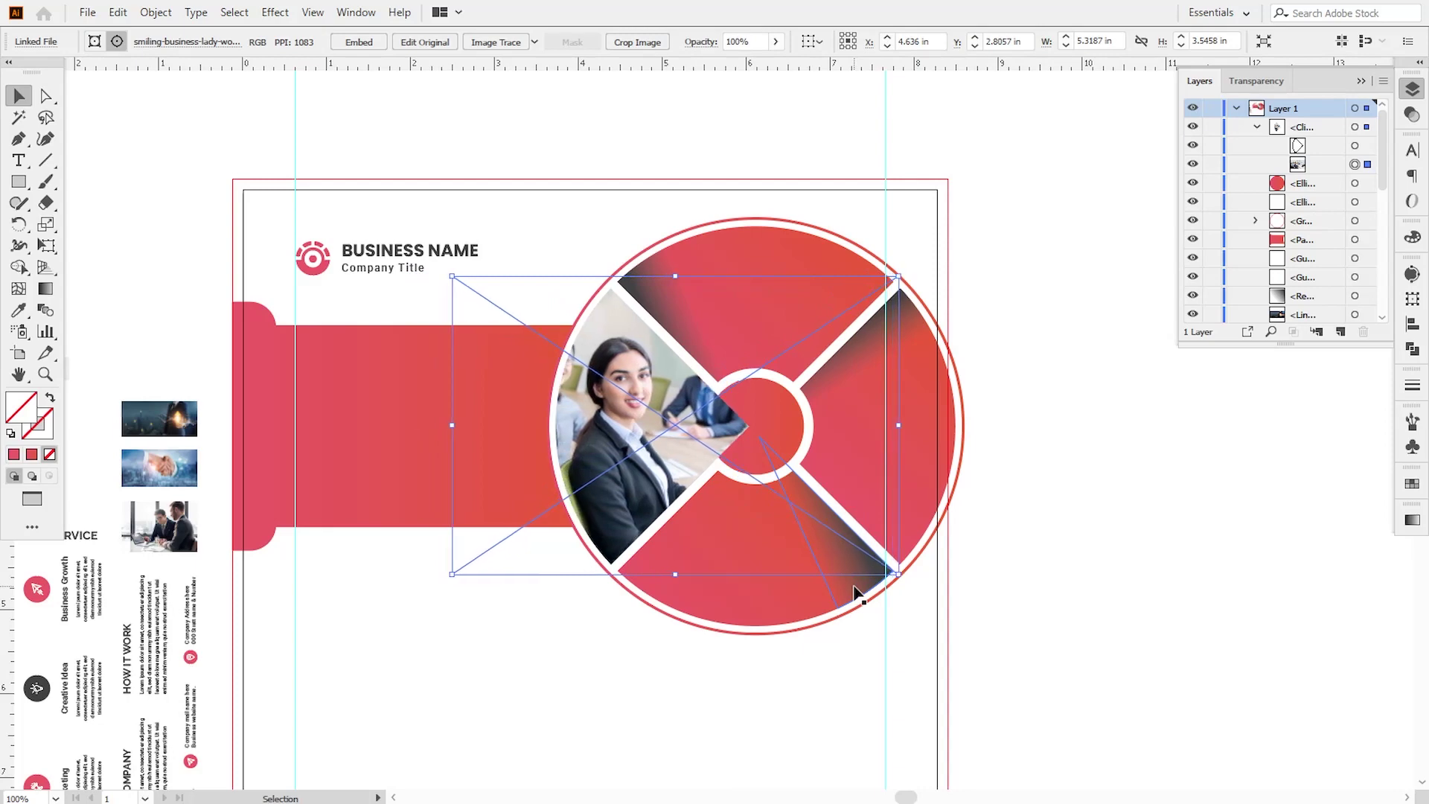
pyautogui.press('Right')
pyautogui.press('Right')
pyautogui.press('Right')
pyautogui.press('Right')
pyautogui.press('Right')
pyautogui.press('Right')
pyautogui.press('Right')
pyautogui.press('Right')
pyautogui.press('Right')
pyautogui.press('Right')
pyautogui.press('Right')
pyautogui.press('Right')
pyautogui.press('Right')
pyautogui.press('Right')
pyautogui.press('Right')
pyautogui.press('Right')
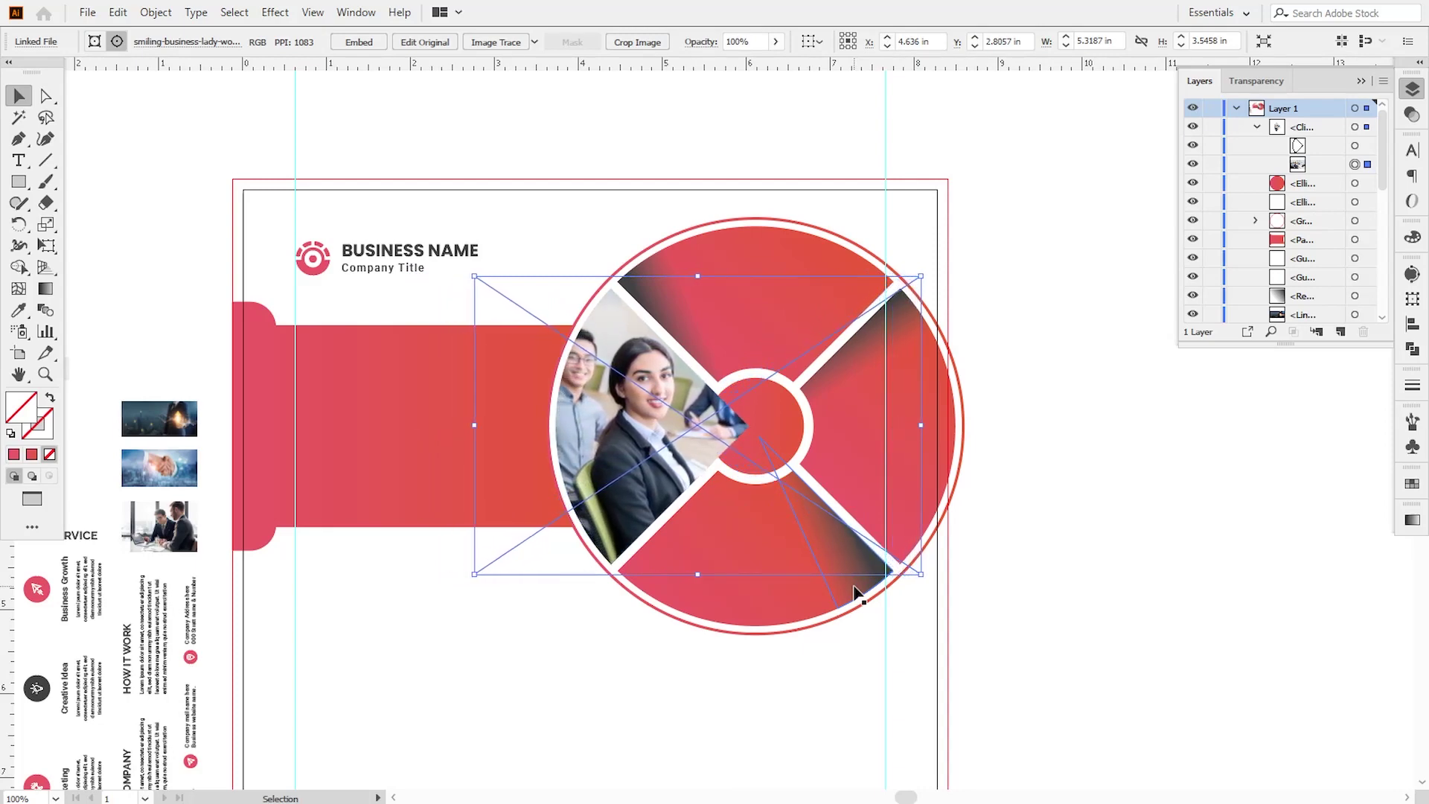
pyautogui.click(992, 614)
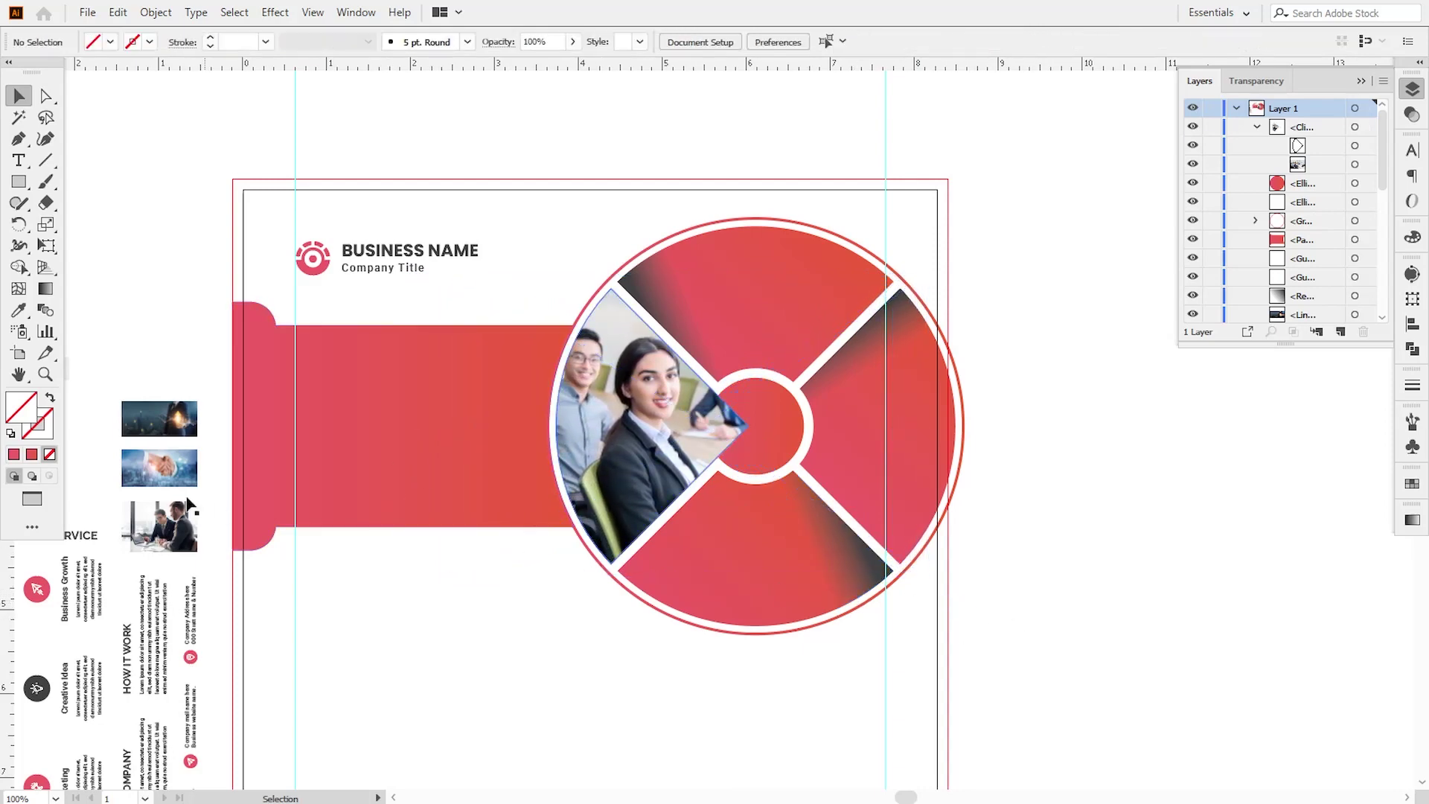
# - Move the glowing arrow photo onto the circle, enlarge it to about 3.84 in wide over the top quarter and bring that quarter to the front
pyautogui.moveTo(151, 423); pyautogui.dragTo(924, 395)
pyautogui.click(765, 234)
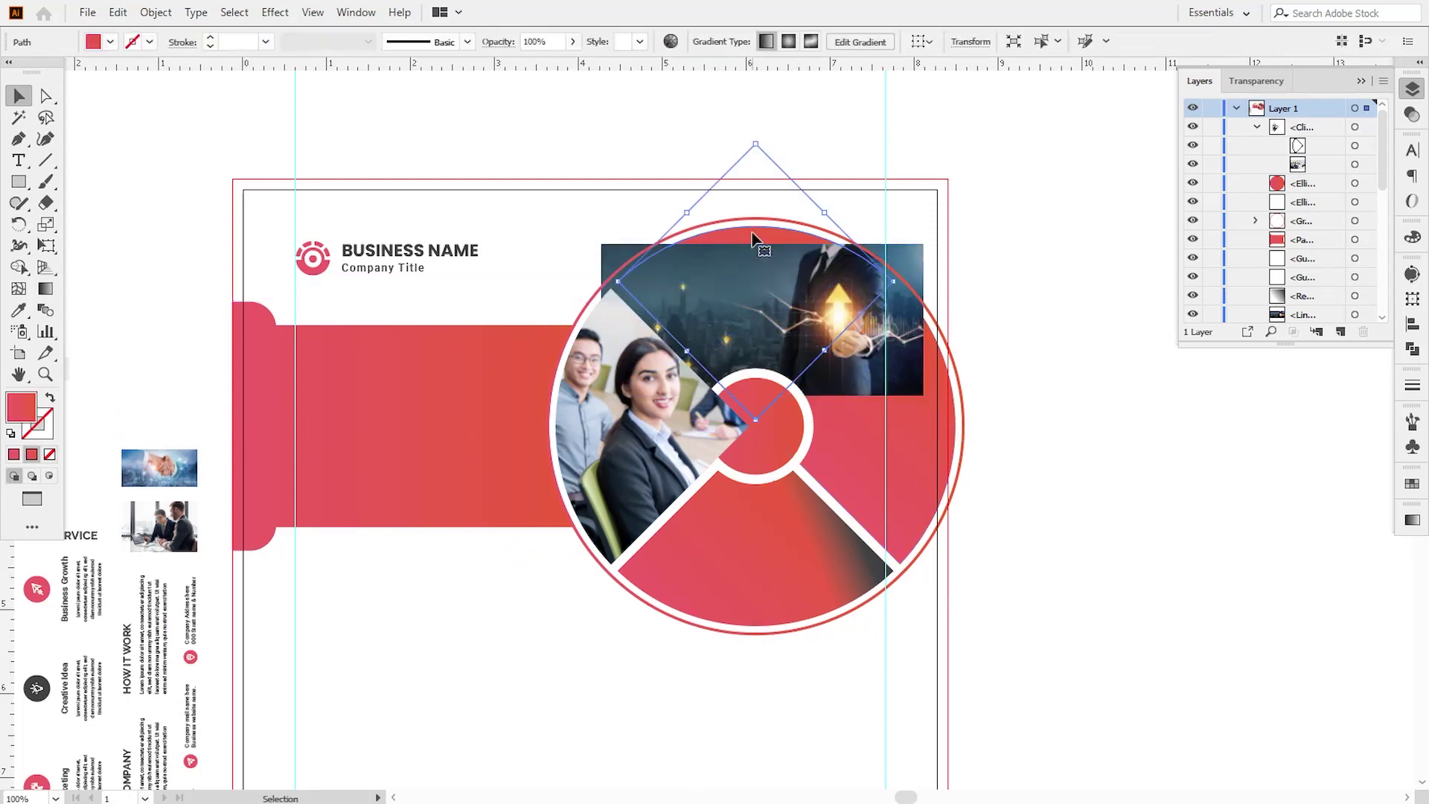
pyautogui.rightClick(753, 235)
pyautogui.moveTo(818, 529)
pyautogui.click(990, 530)
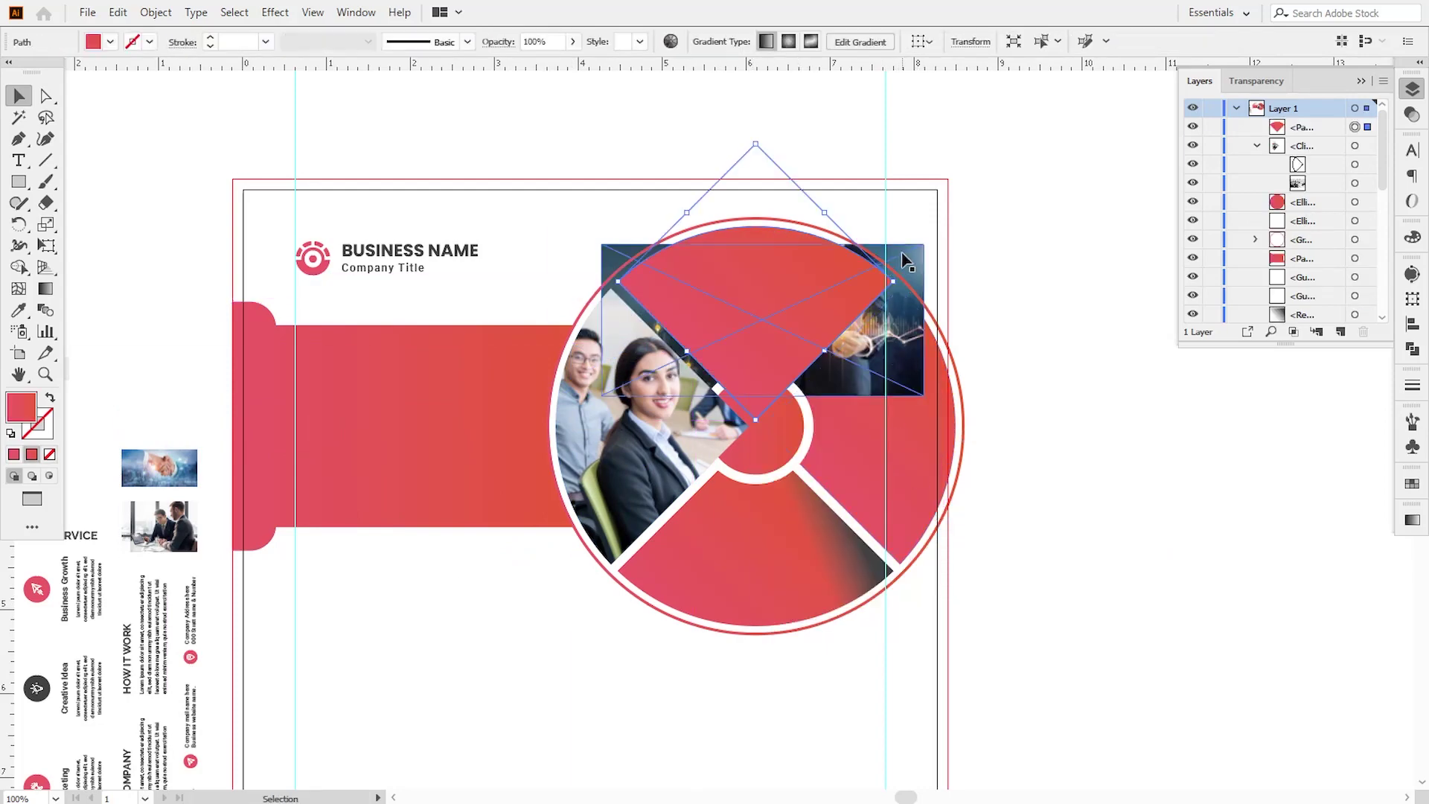
# - Clip the glowing arrow photo into the circle's top quarter with a clipping mask
pyautogui.keyDown('shift'); pyautogui.click(813, 372); pyautogui.keyUp('shift')
pyautogui.click(156, 12)
pyautogui.moveTo(258, 621)
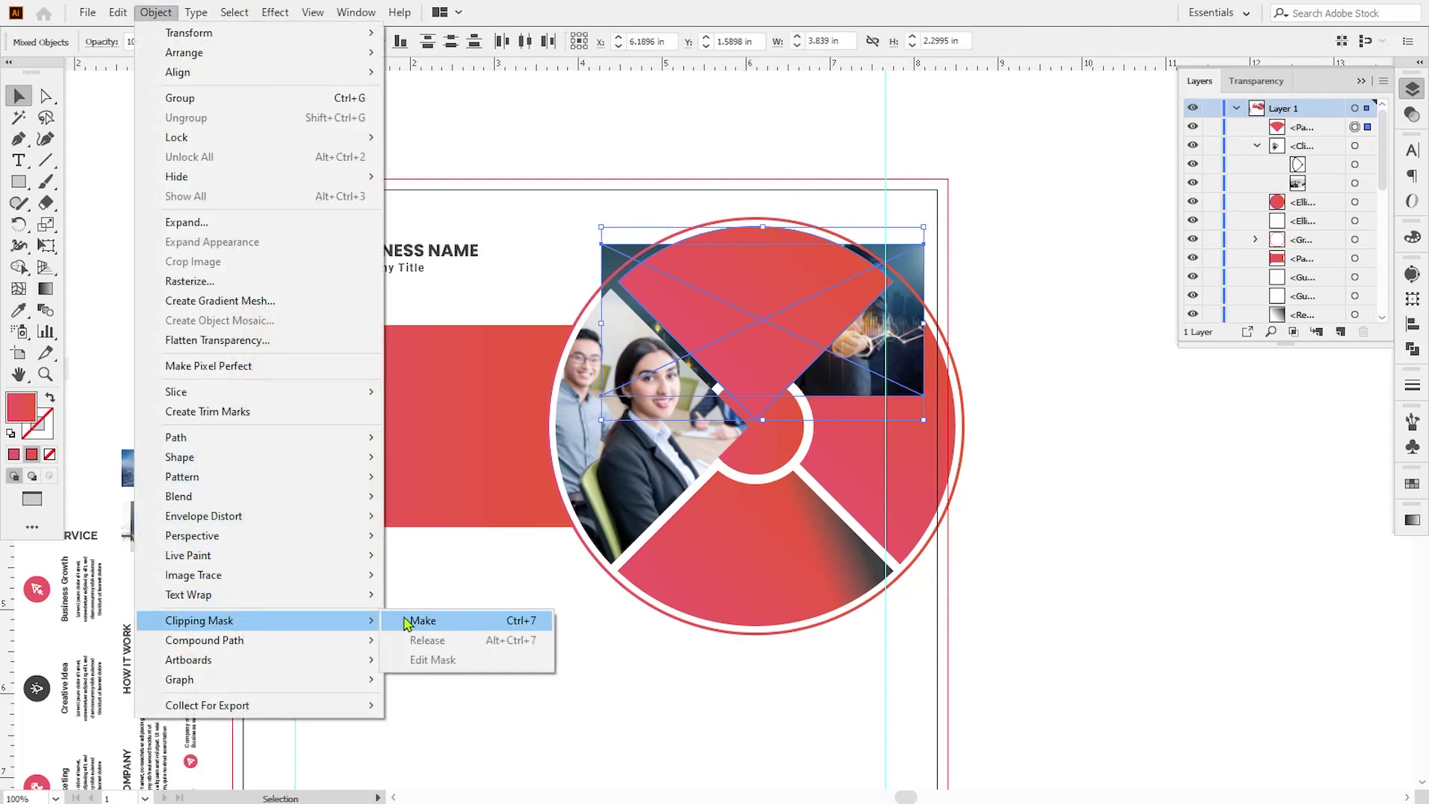
pyautogui.click(418, 621)
# - Enlarge the masked arrow photo to about 5.48 × 2.57 in and shift it left to center the glowing arrow in the top quarter
pyautogui.click(1257, 127)
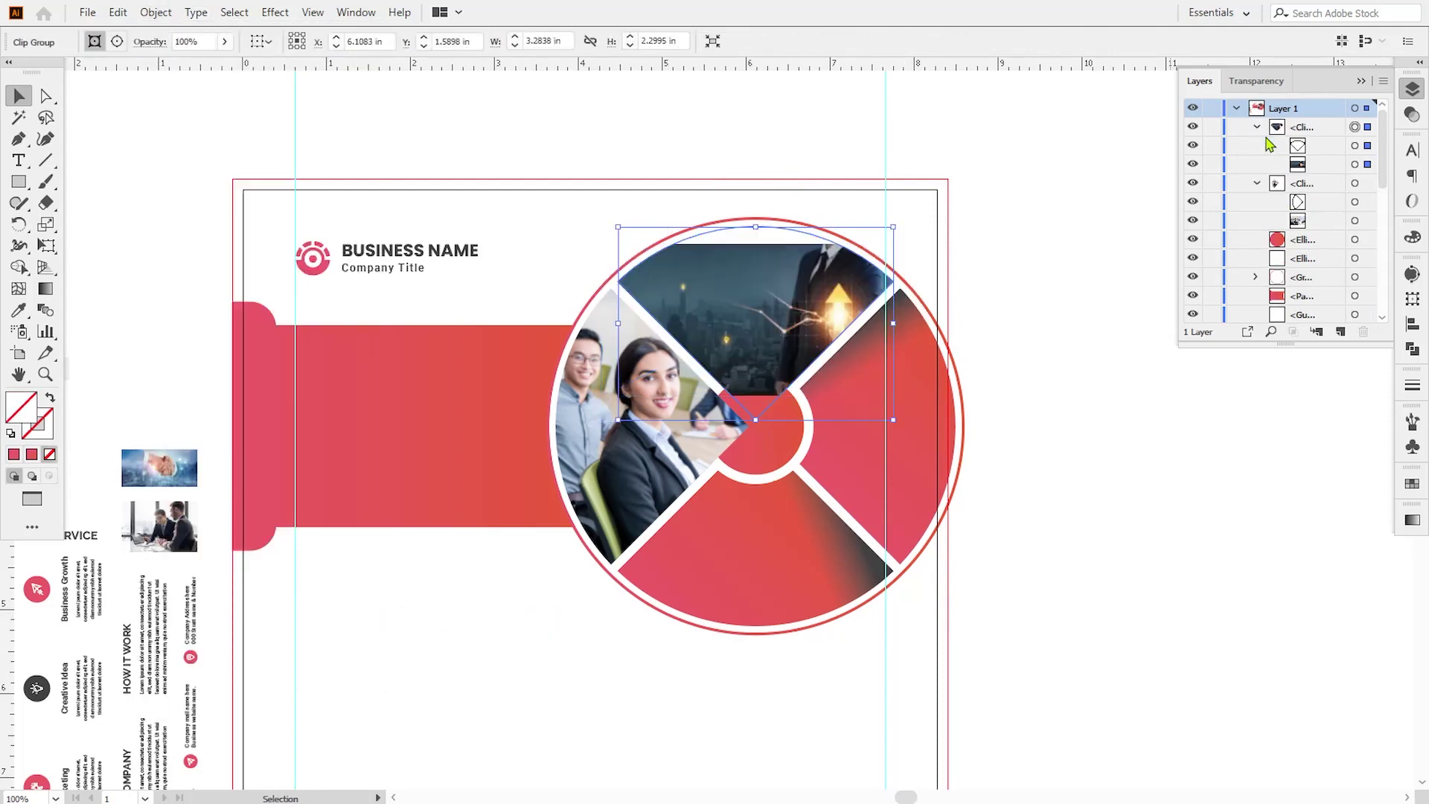
pyautogui.click(1354, 165)
pyautogui.moveTo(921, 402); pyautogui.dragTo(992, 428)
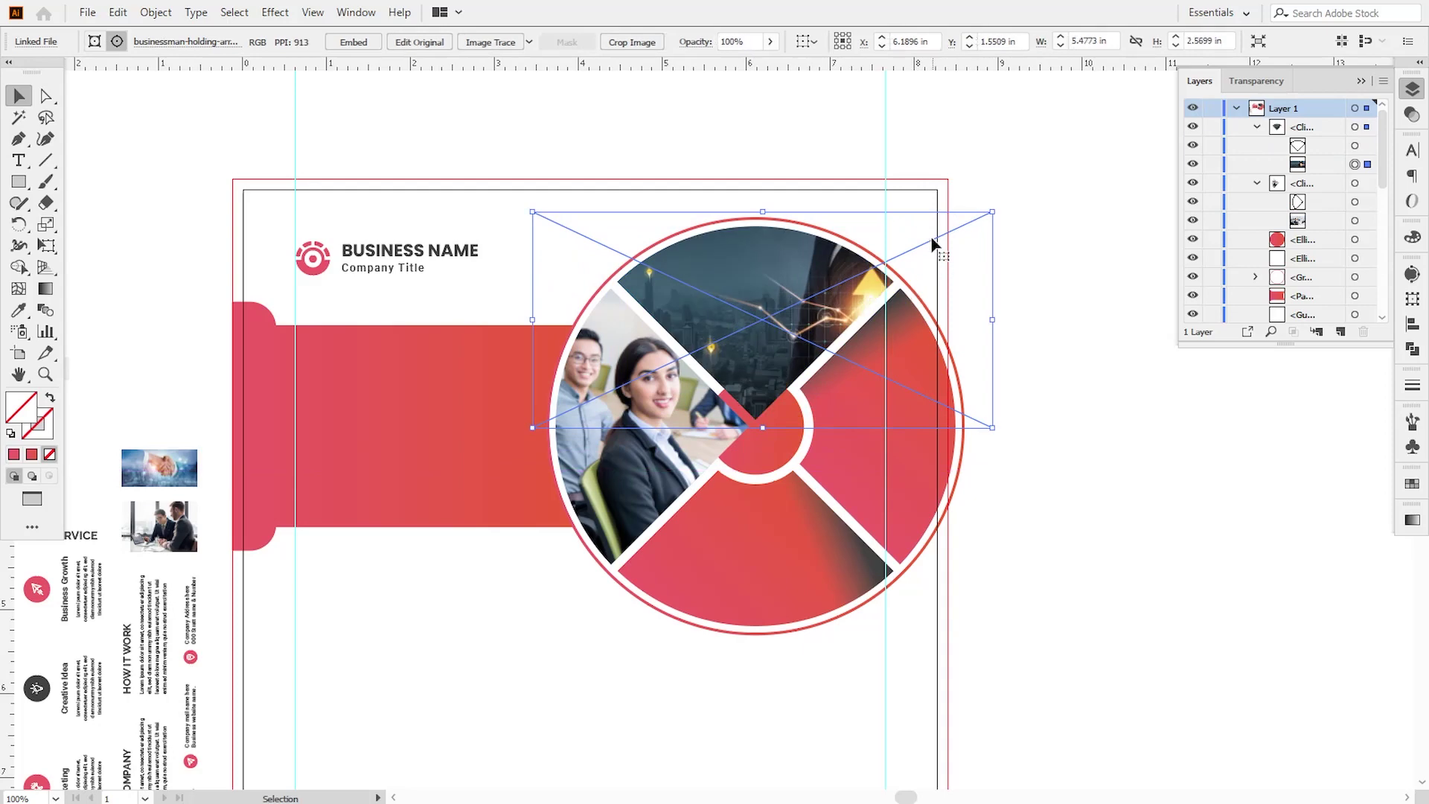
pyautogui.moveTo(931, 243); pyautogui.dragTo(835, 253)
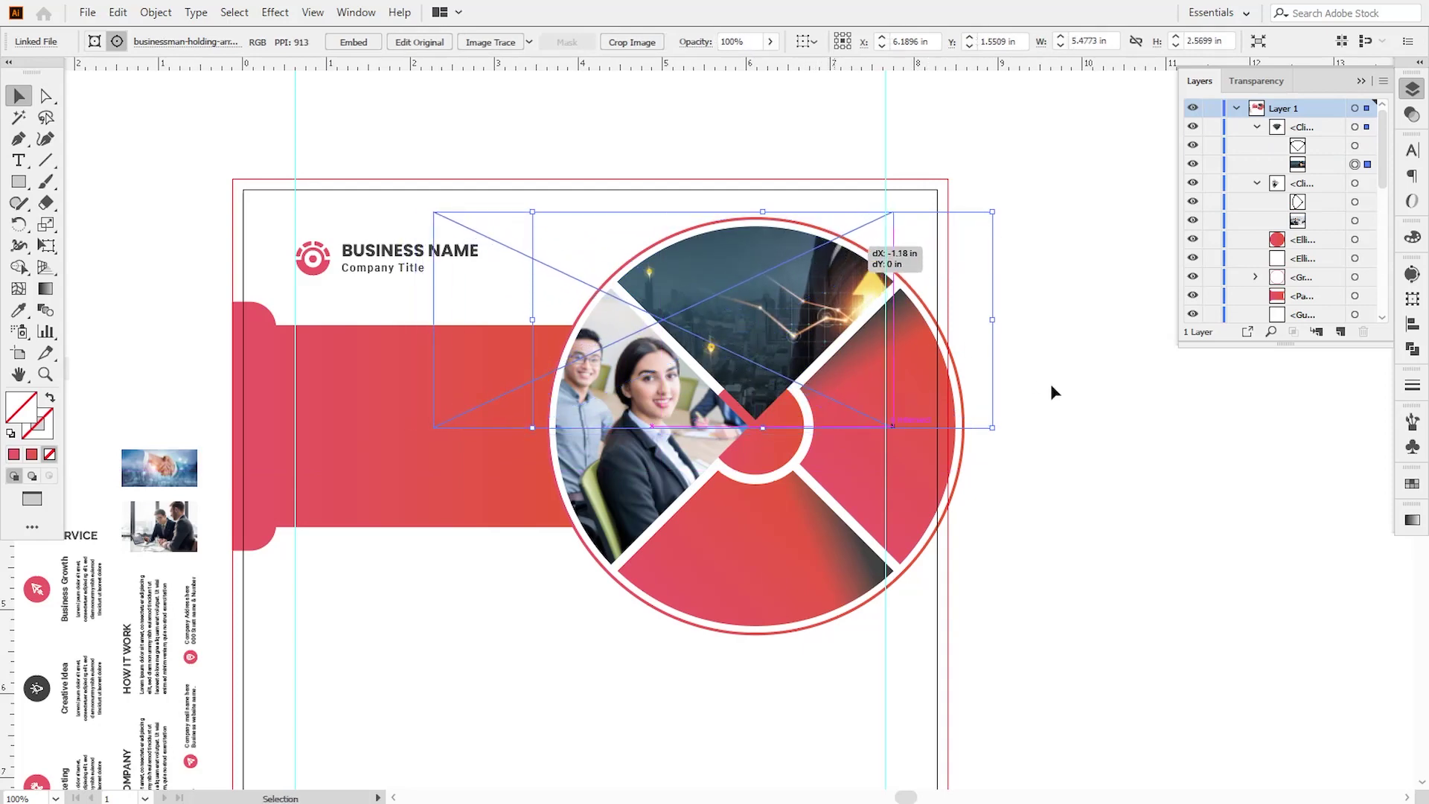
pyautogui.moveTo(1052, 387); pyautogui.dragTo(1051, 388)
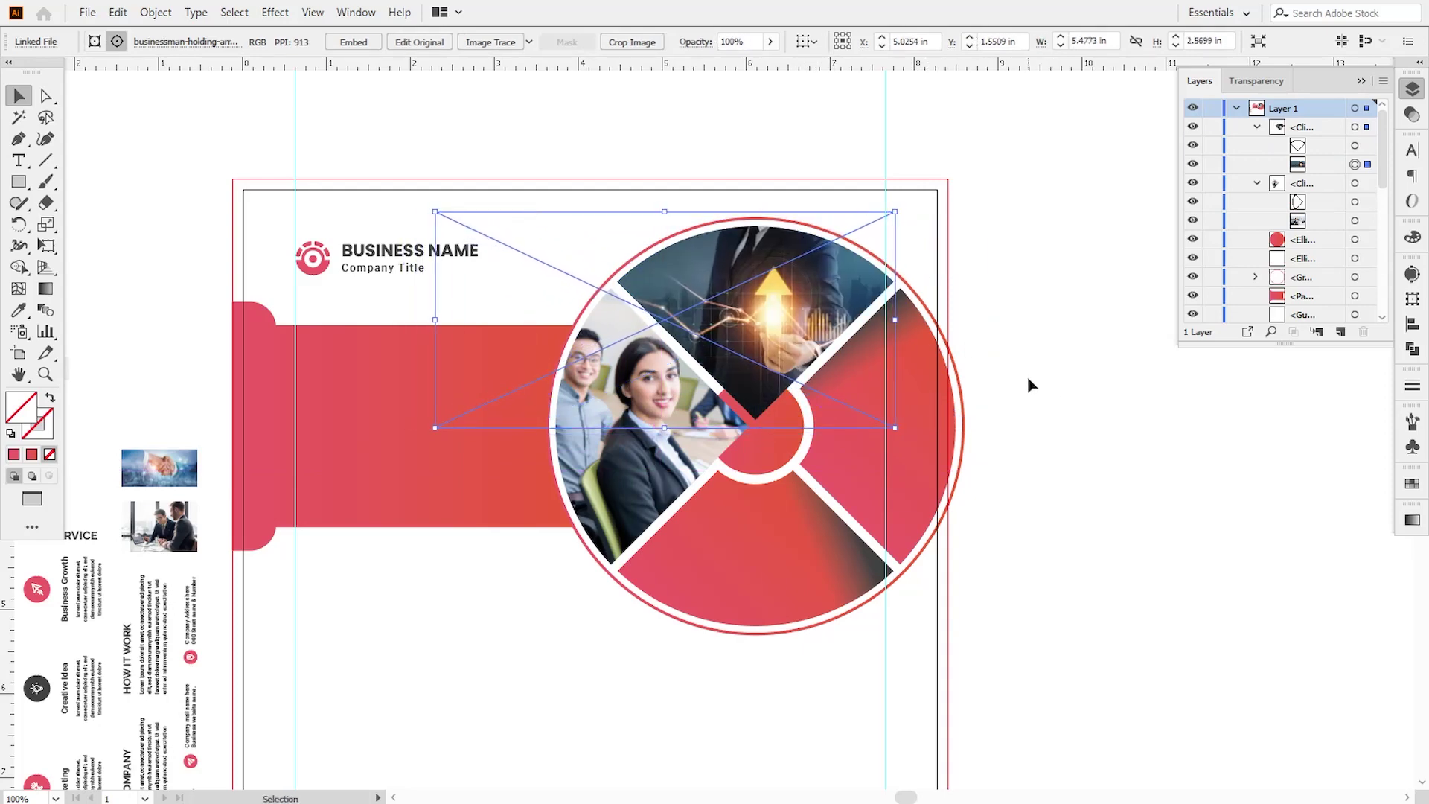
pyautogui.click(1028, 384)
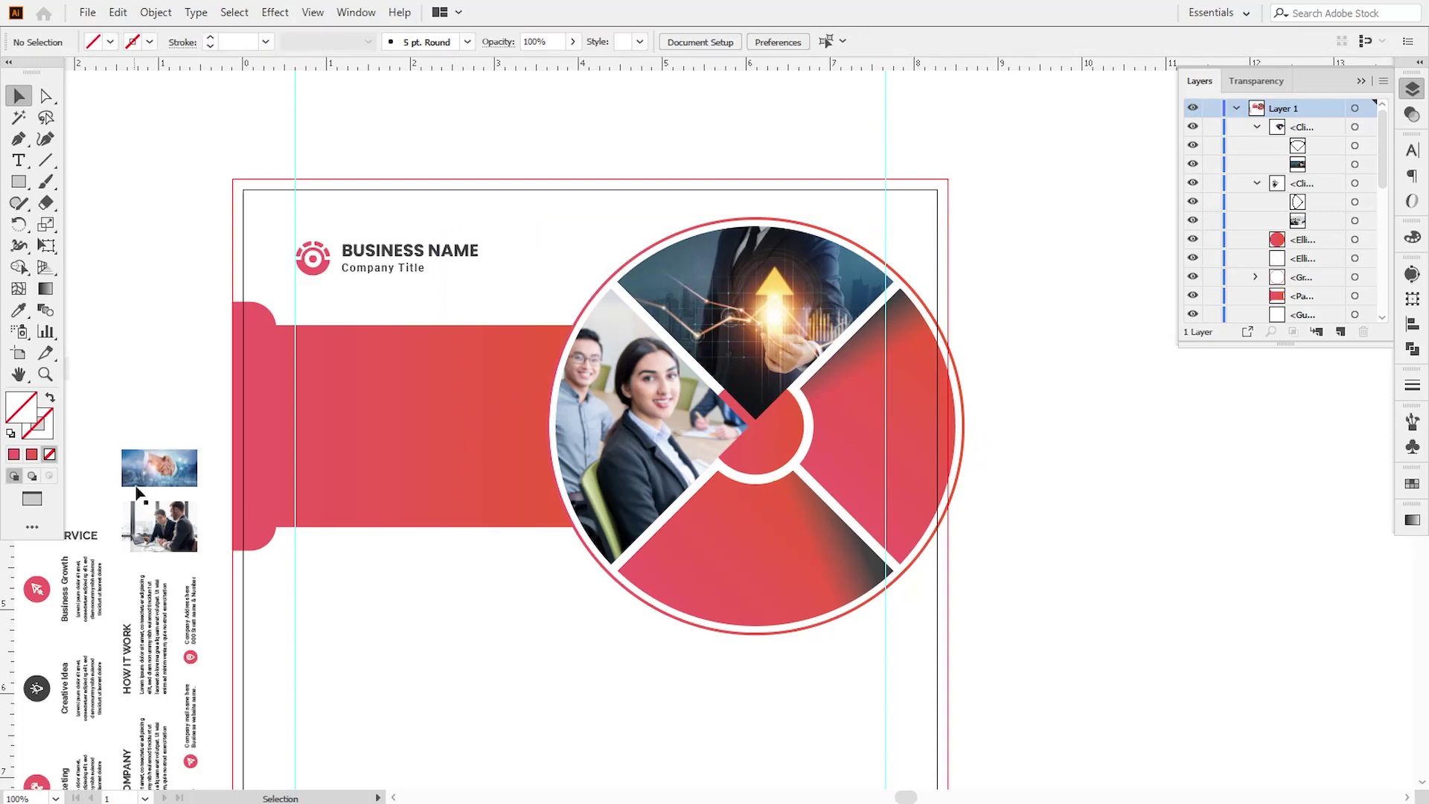
# - Move the handshake photo onto the circle's right quarter and bring that quarter to the front
pyautogui.moveTo(136, 487); pyautogui.dragTo(854, 440)
pyautogui.rightClick(917, 494)
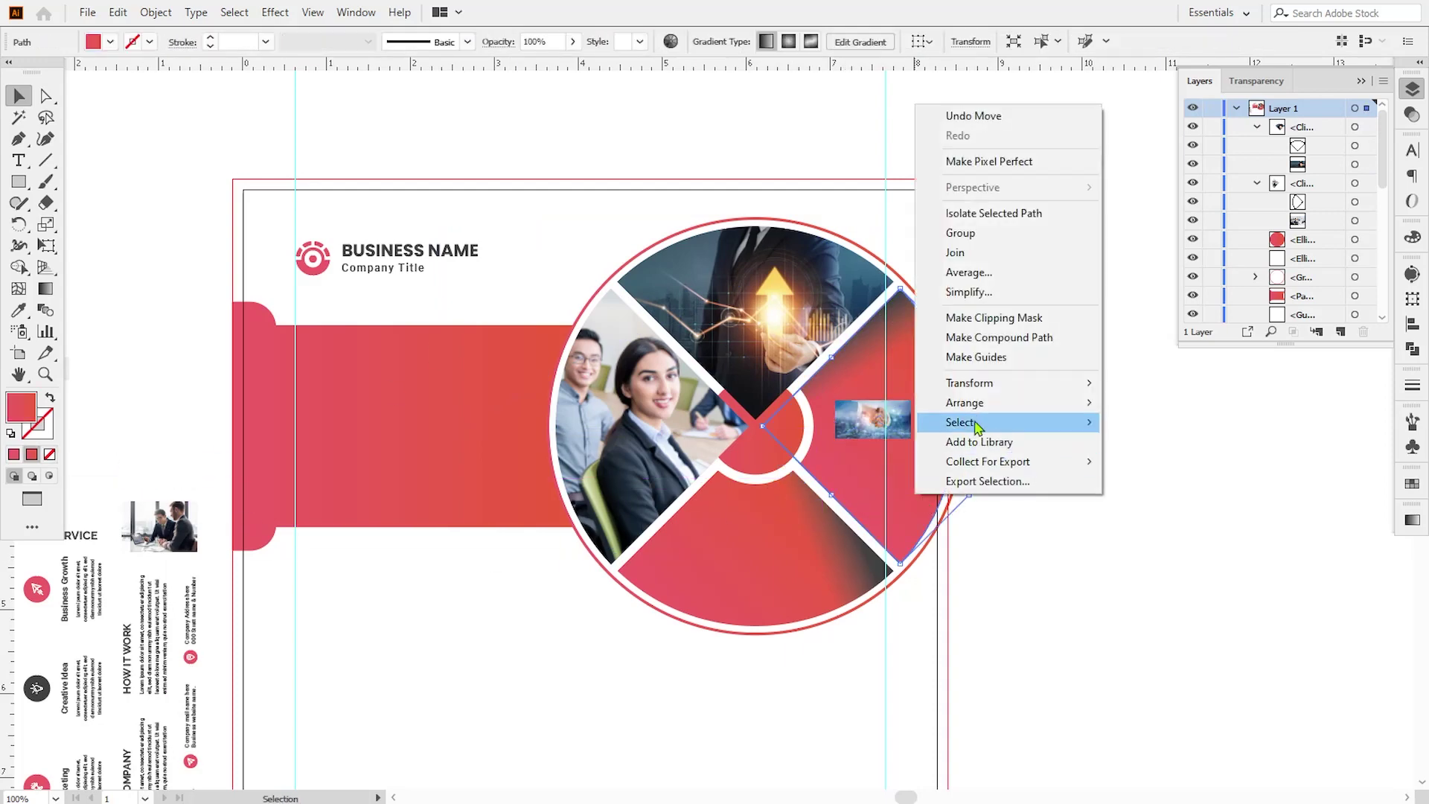
pyautogui.moveTo(982, 403)
pyautogui.click(1146, 401)
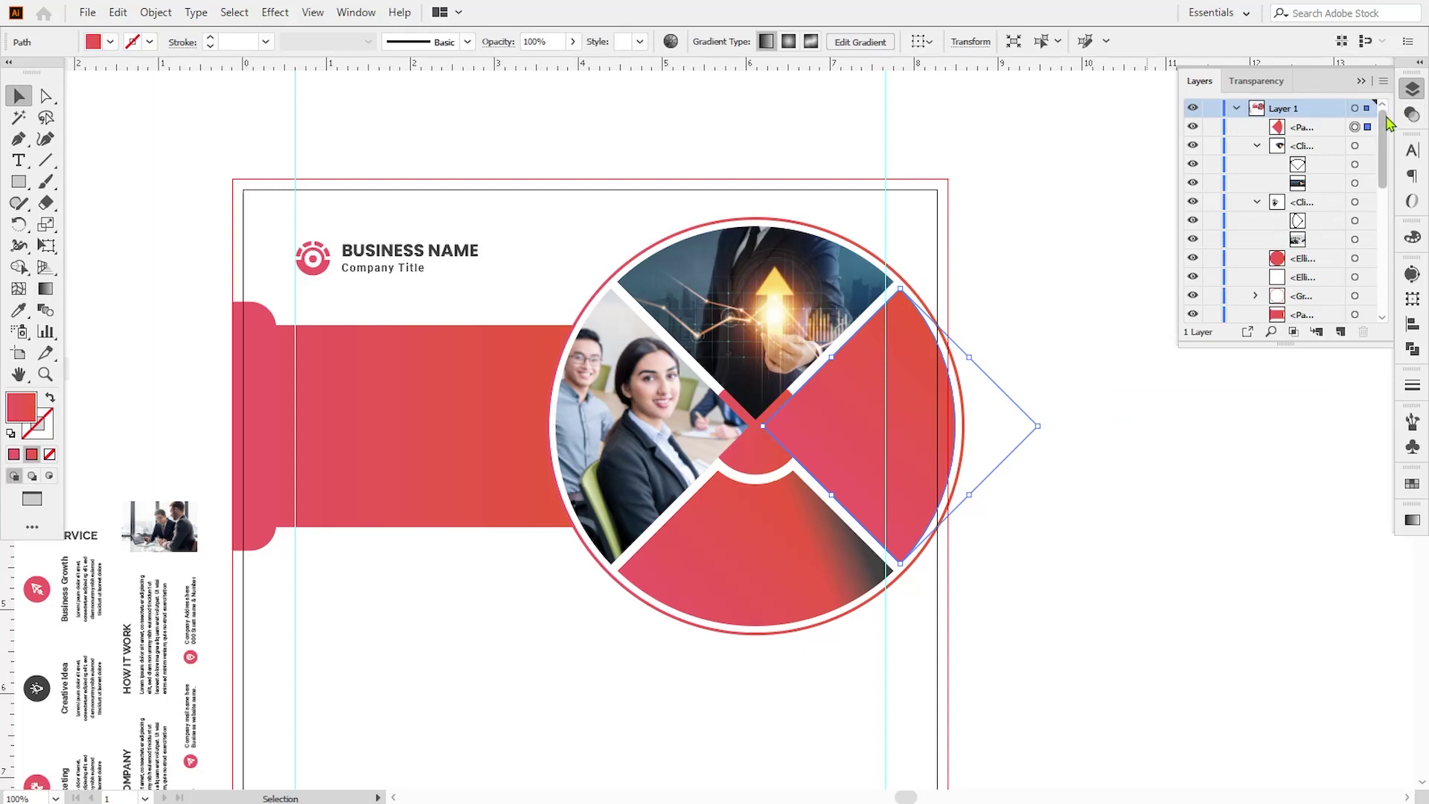
# - Enlarge the handshake photo to about 6.81 × 3.41 in and clip it into the circle's right quarter with a clipping mask
pyautogui.moveTo(1383, 142); pyautogui.dragTo(1381, 199)
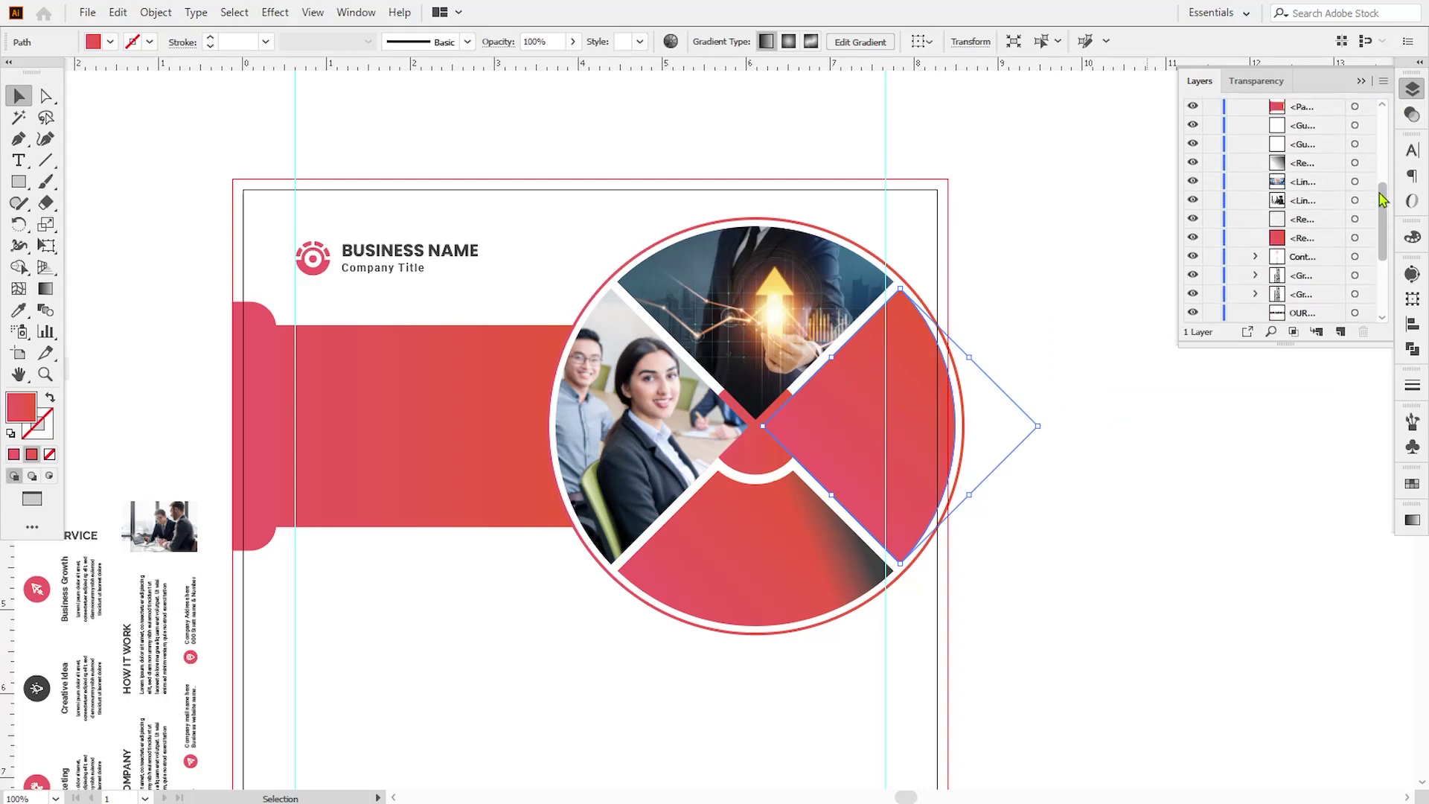
pyautogui.click(1354, 182)
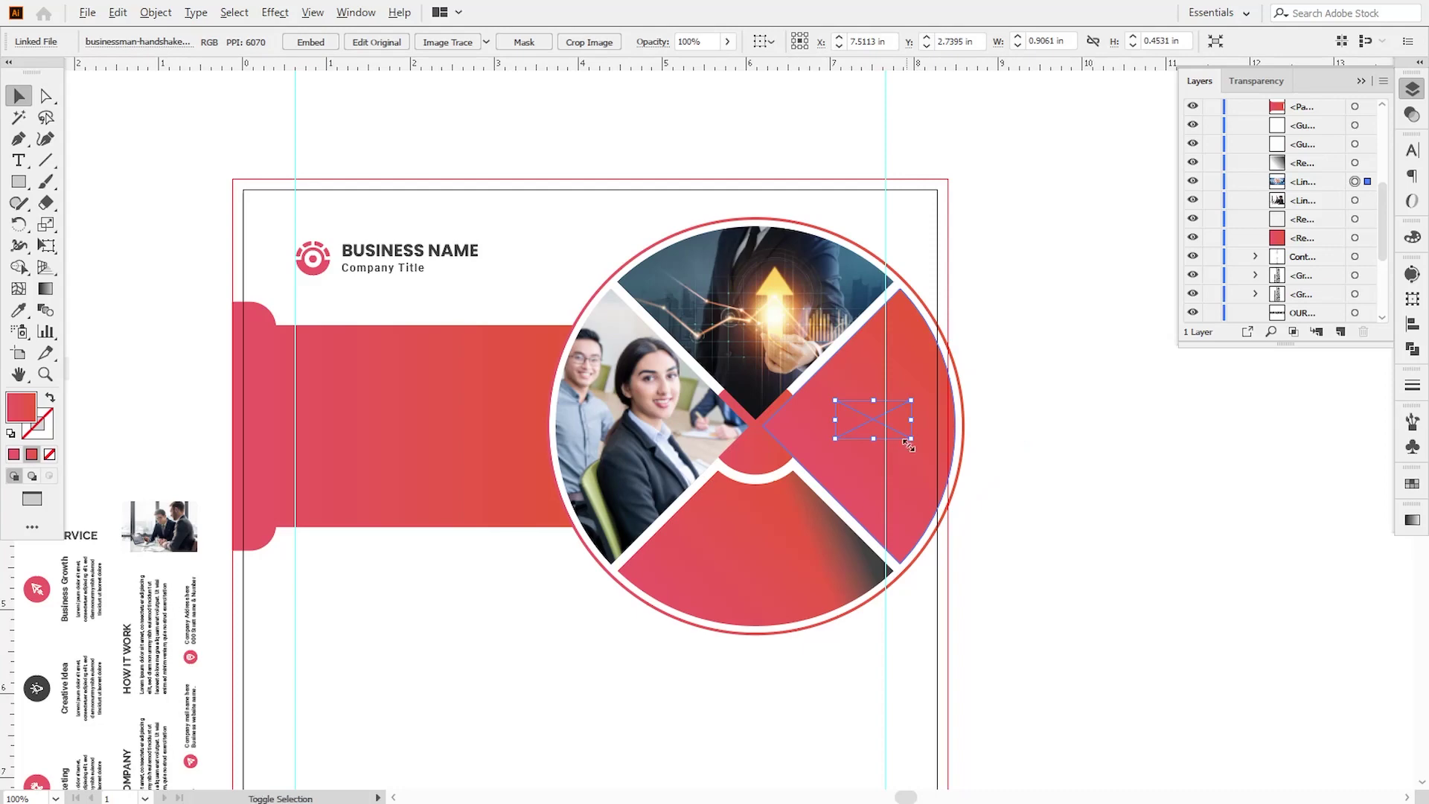
pyautogui.moveTo(908, 445); pyautogui.dragTo(1159, 563)
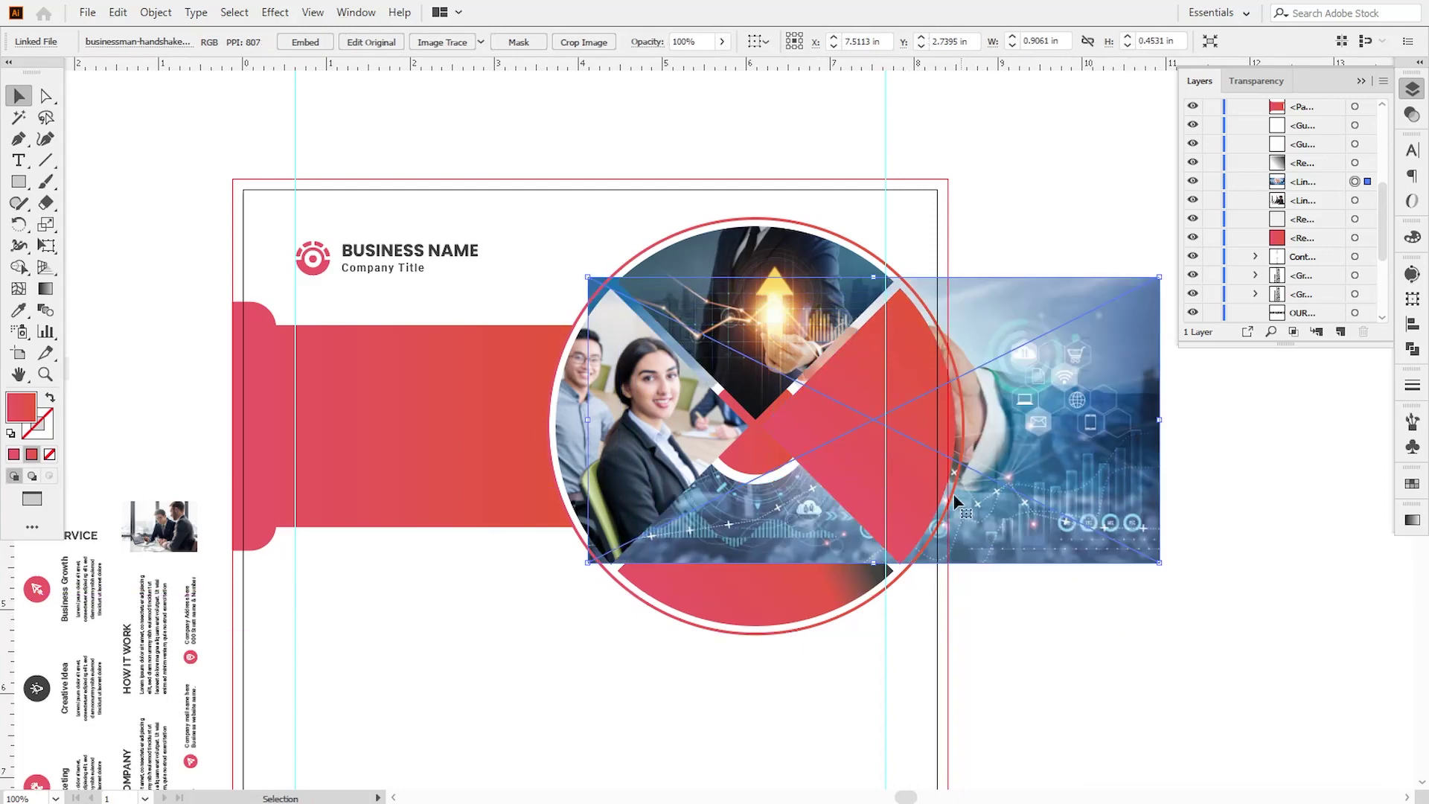
pyautogui.keyDown('shift'); pyautogui.click(956, 502); pyautogui.keyUp('shift')
pyautogui.click(156, 12)
pyautogui.moveTo(268, 620)
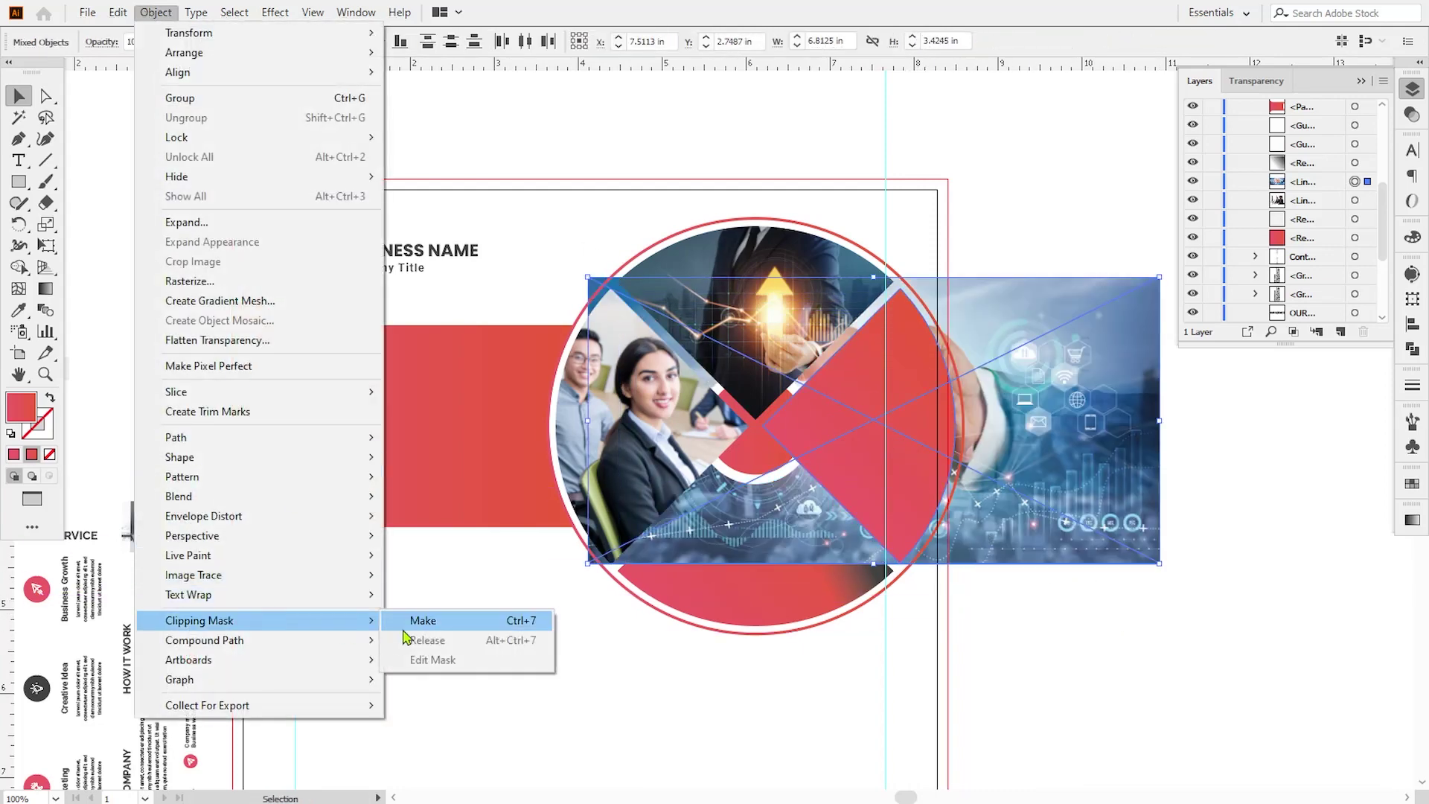
pyautogui.click(404, 626)
# - Enlarge the masked handshake photo to about 6.88 × 3.44 in and shift it about 0.6 in left to center the hands
pyautogui.moveTo(1381, 212); pyautogui.dragTo(1389, 117)
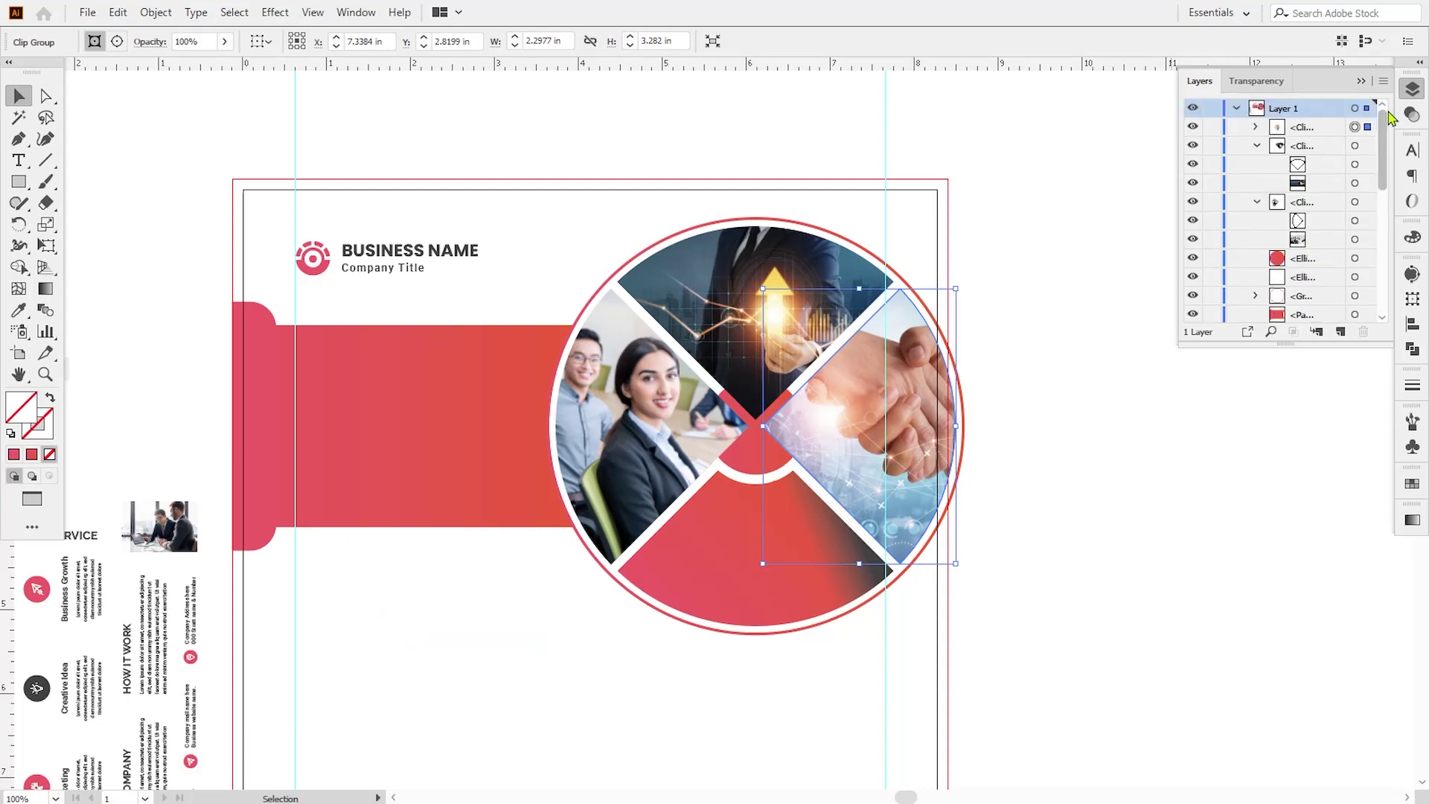
pyautogui.click(1256, 127)
pyautogui.click(1354, 163)
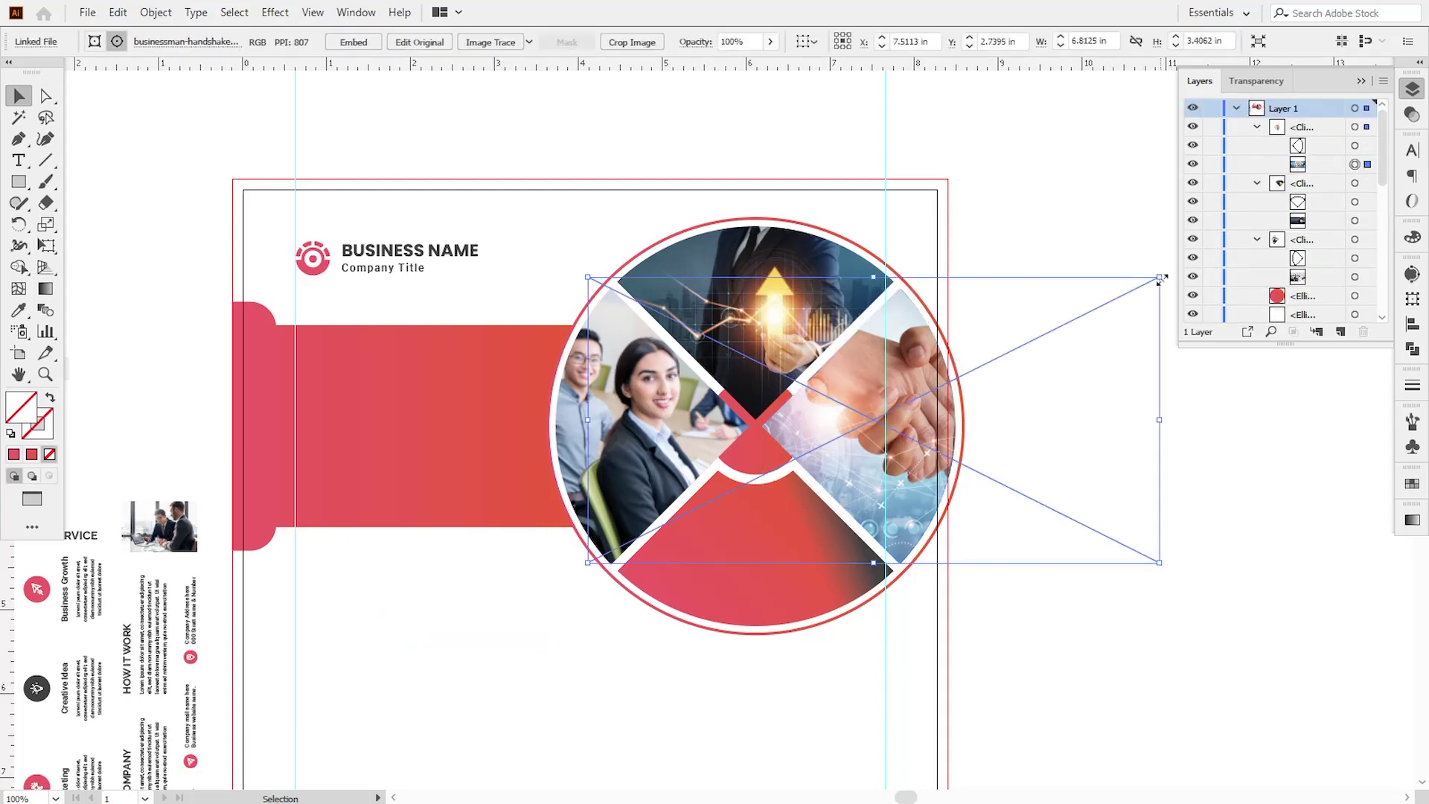
pyautogui.moveTo(1160, 277); pyautogui.dragTo(1162, 275)
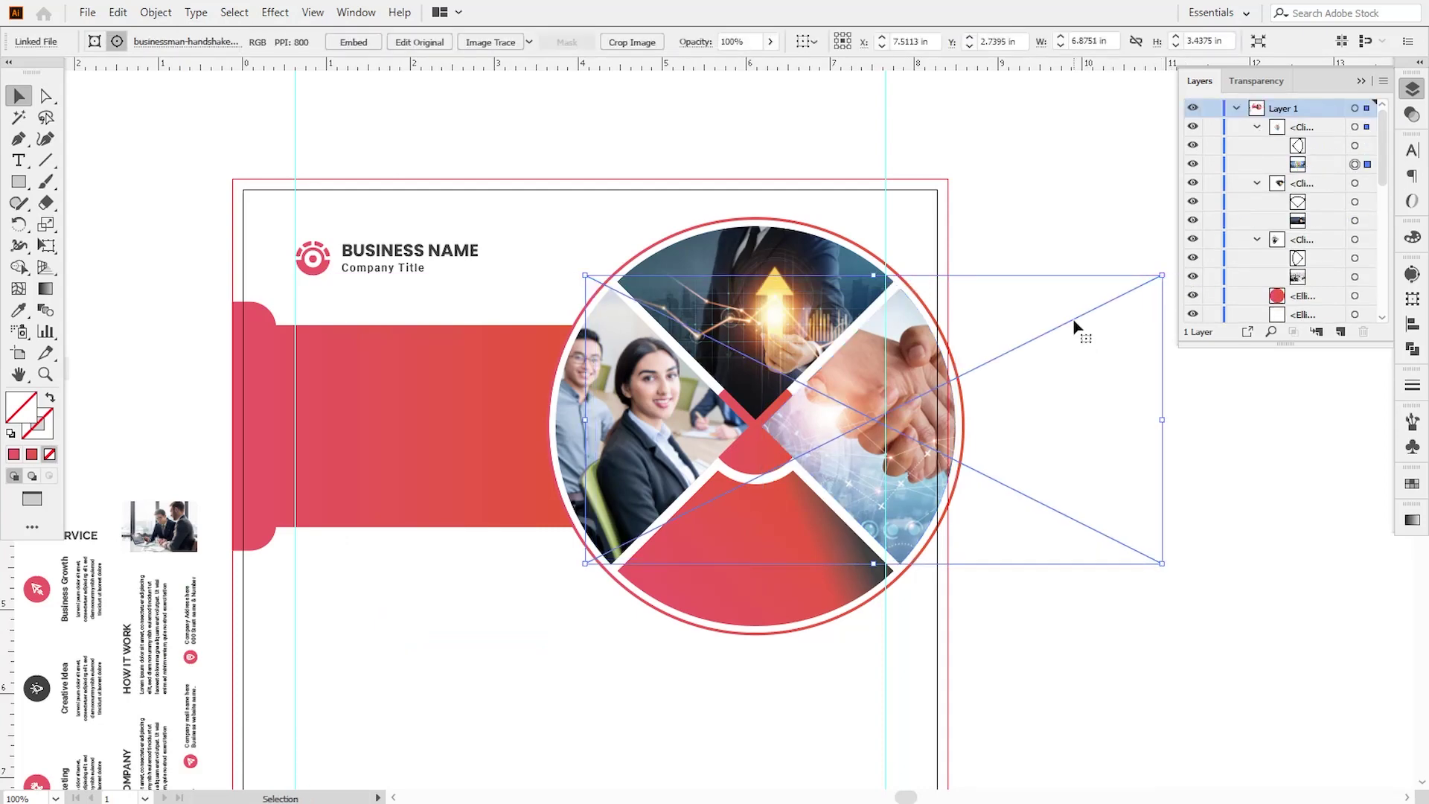
pyautogui.moveTo(1074, 322); pyautogui.dragTo(1031, 334)
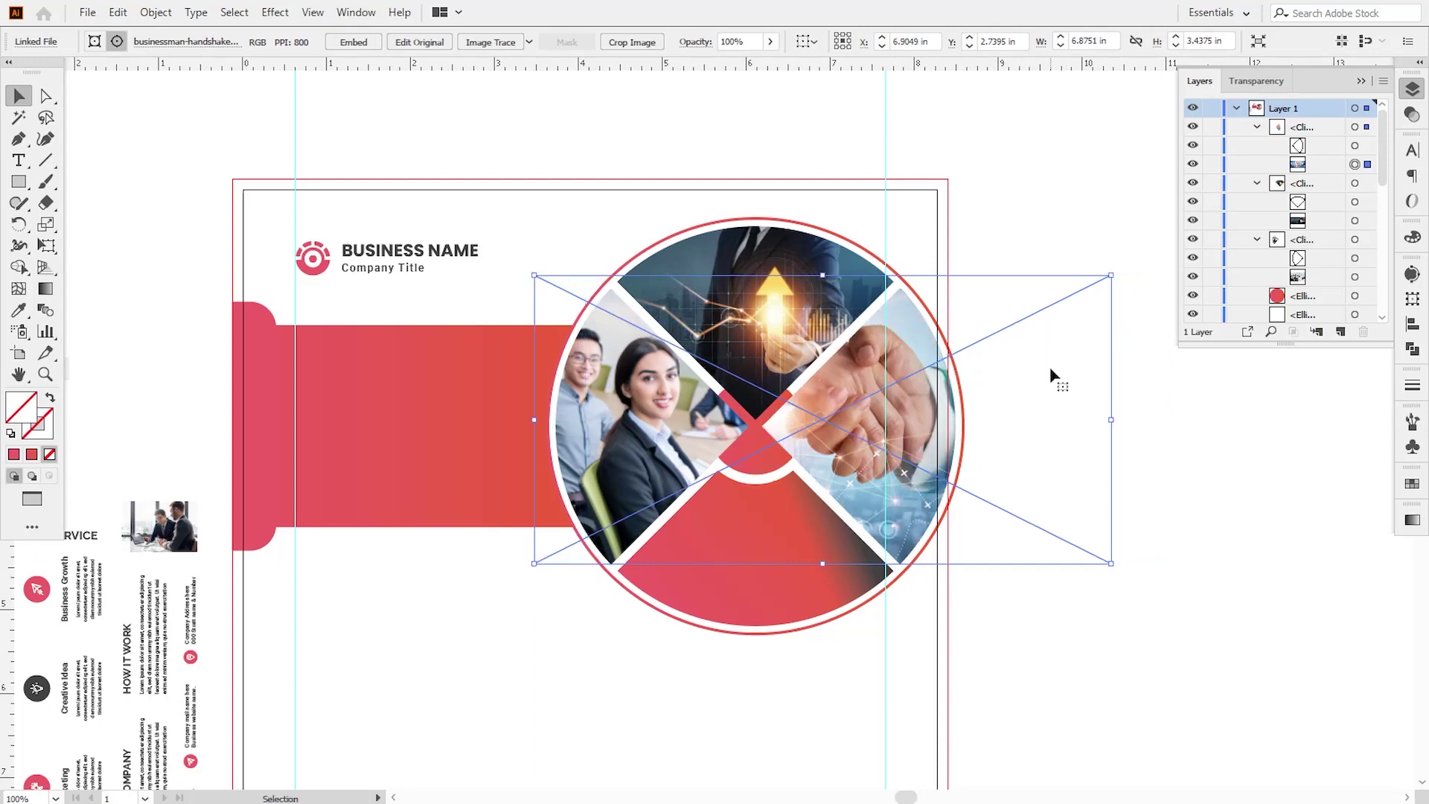
# - Nudge the masked handshake photo down slightly and reduce it to about 6.62 × 3.31 in
pyautogui.press('Down')
pyautogui.press('Down')
pyautogui.press('Down')
pyautogui.press('Down')
pyautogui.press('Down')
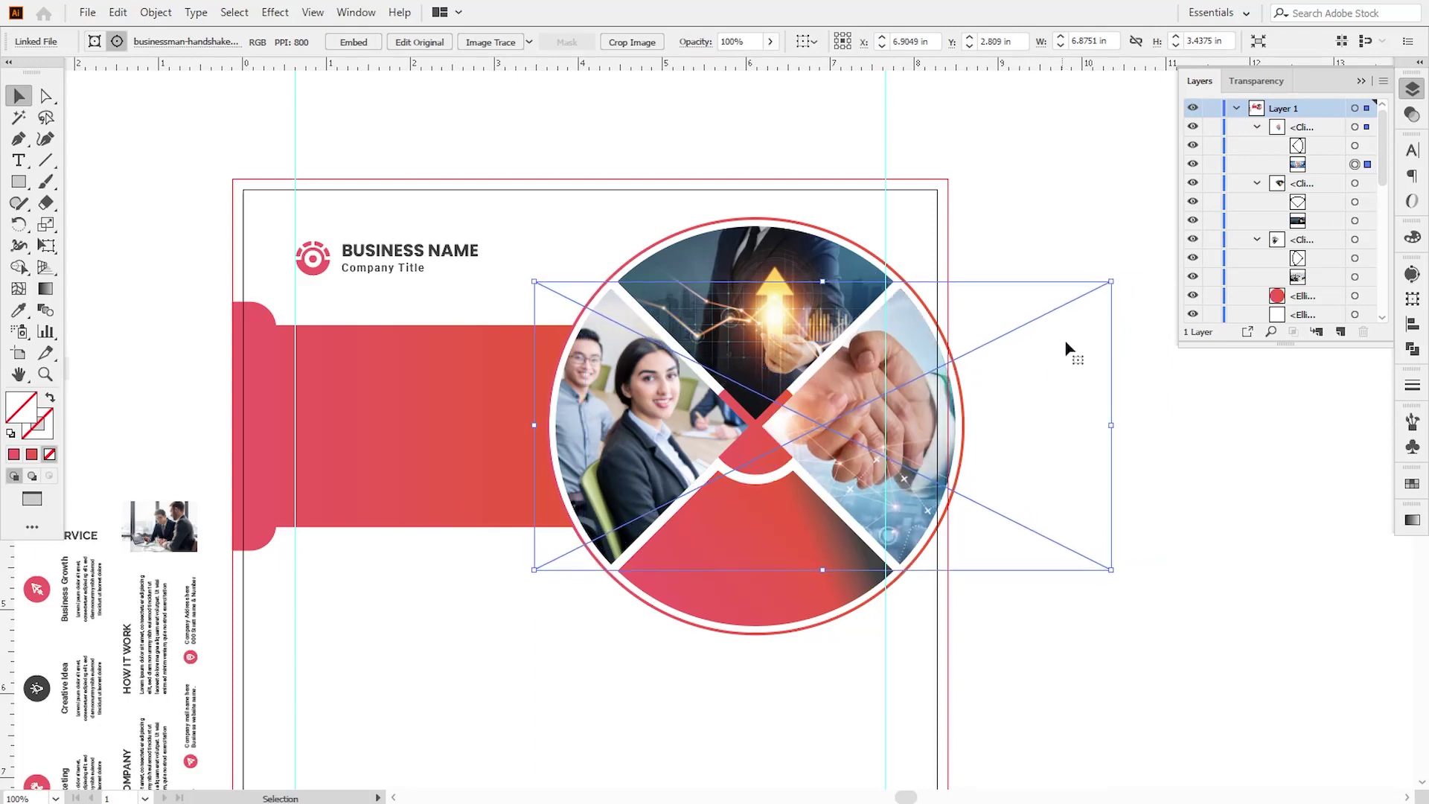
pyautogui.moveTo(1110, 282); pyautogui.dragTo(1104, 286)
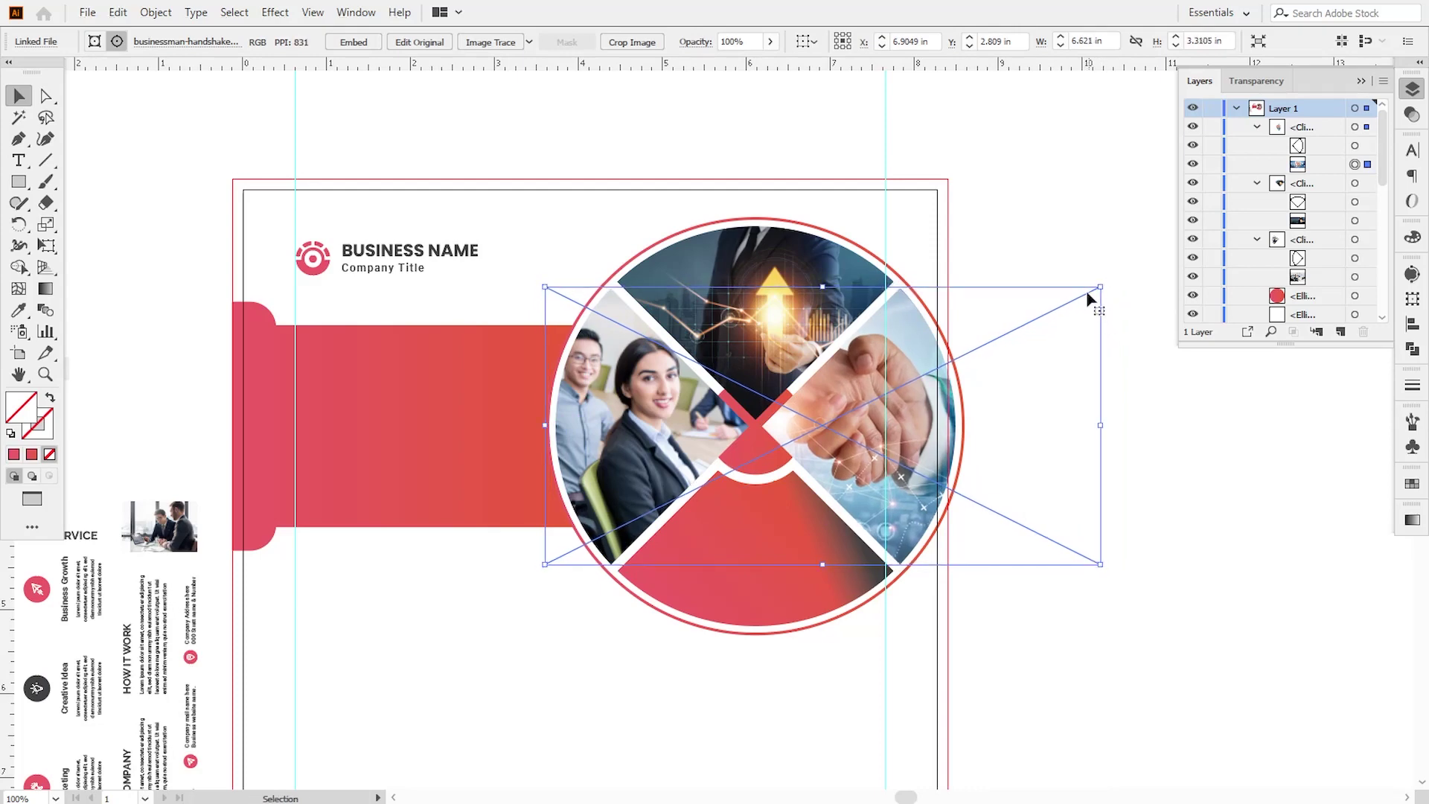
pyautogui.click(1042, 237)
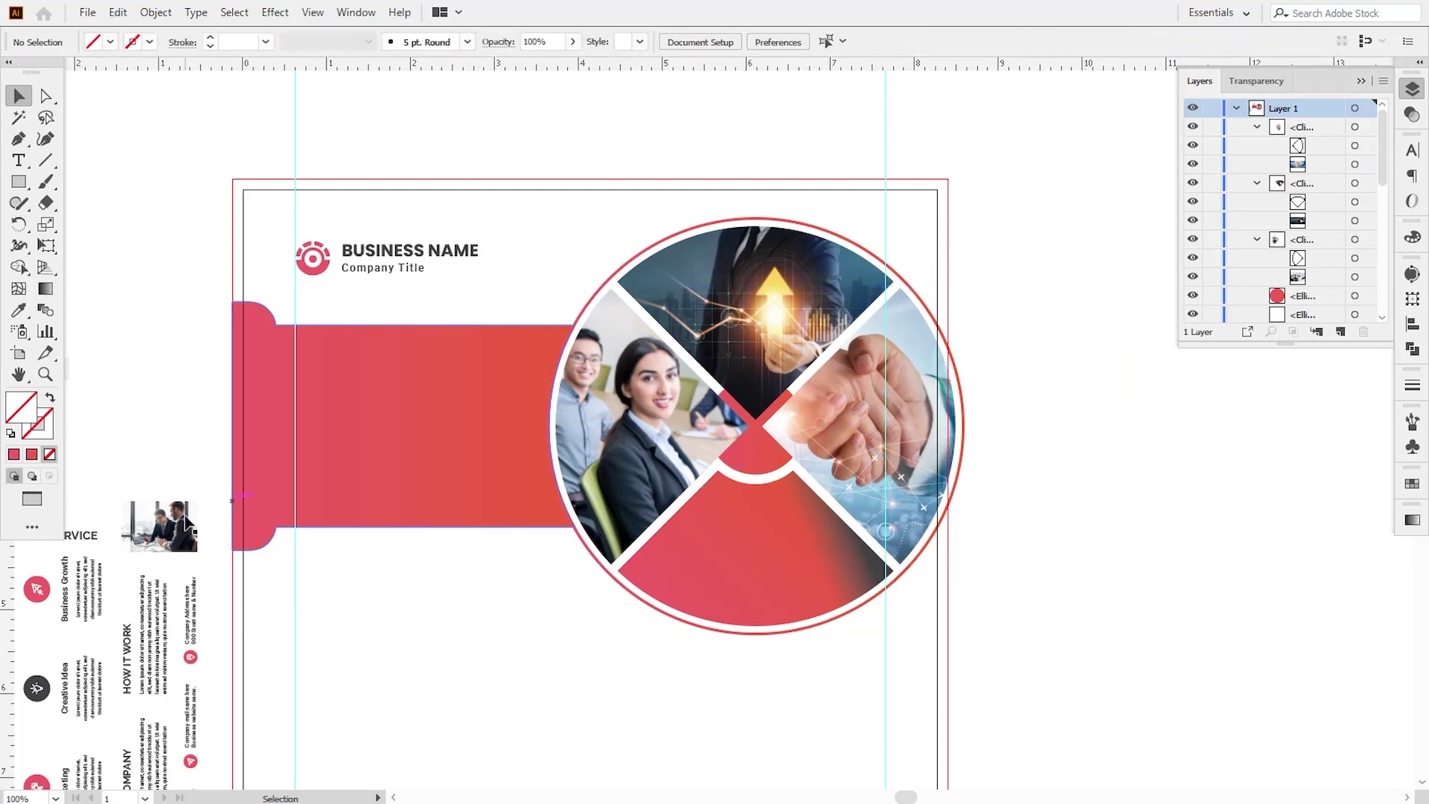
# - Move the business meeting photo onto the circle's bottom quarter and enlarge it to about 2.51 × 1.68 in
pyautogui.moveTo(186, 525); pyautogui.dragTo(885, 658)
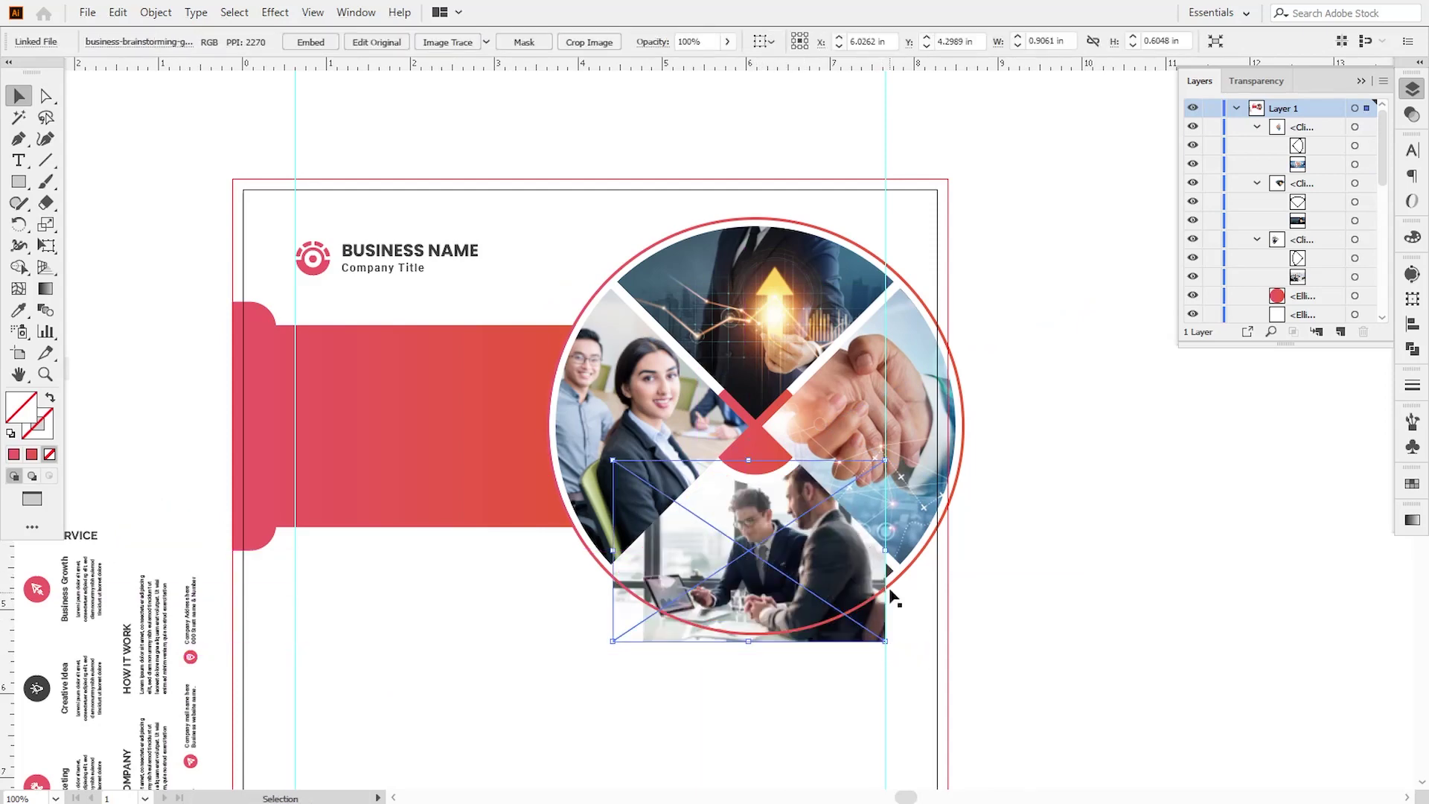
pyautogui.click(890, 577)
pyautogui.hotkey('ctrl', 'z')
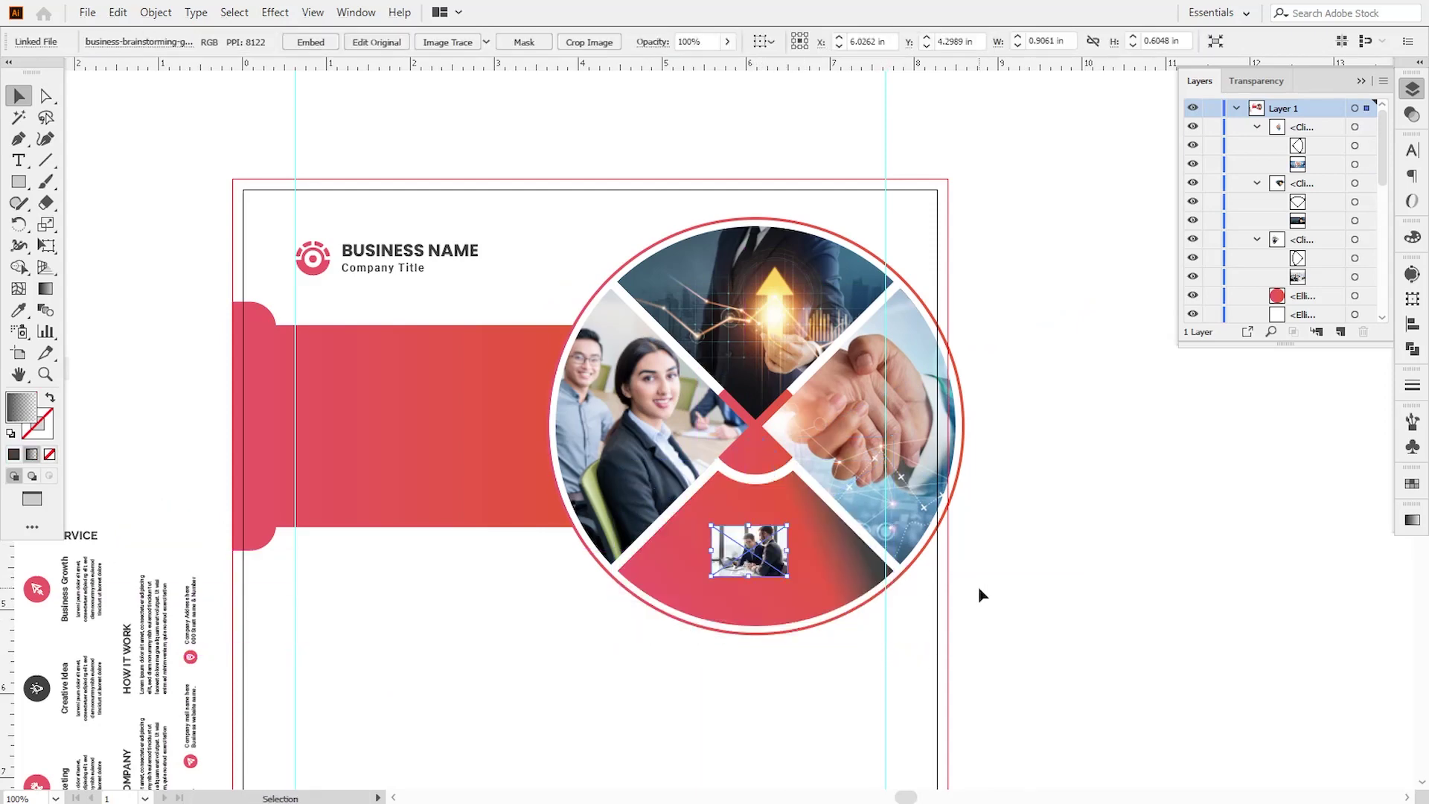
pyautogui.moveTo(790, 577); pyautogui.dragTo(854, 620)
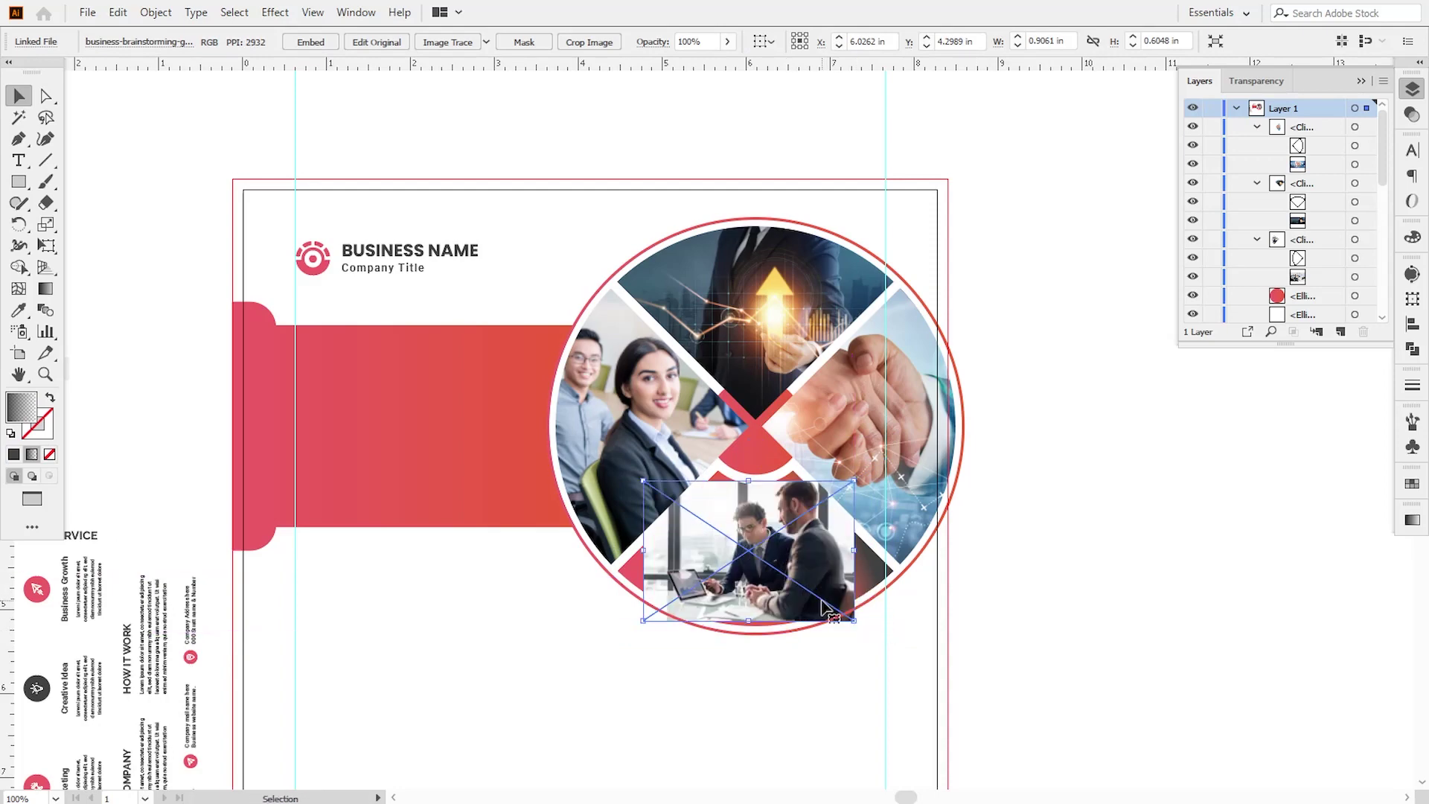
# - Bring the circle's bottom quarter to the front and clip the meeting photo into it with a clipping mask
pyautogui.rightClick(635, 581)
pyautogui.moveTo(686, 478)
pyautogui.click(848, 481)
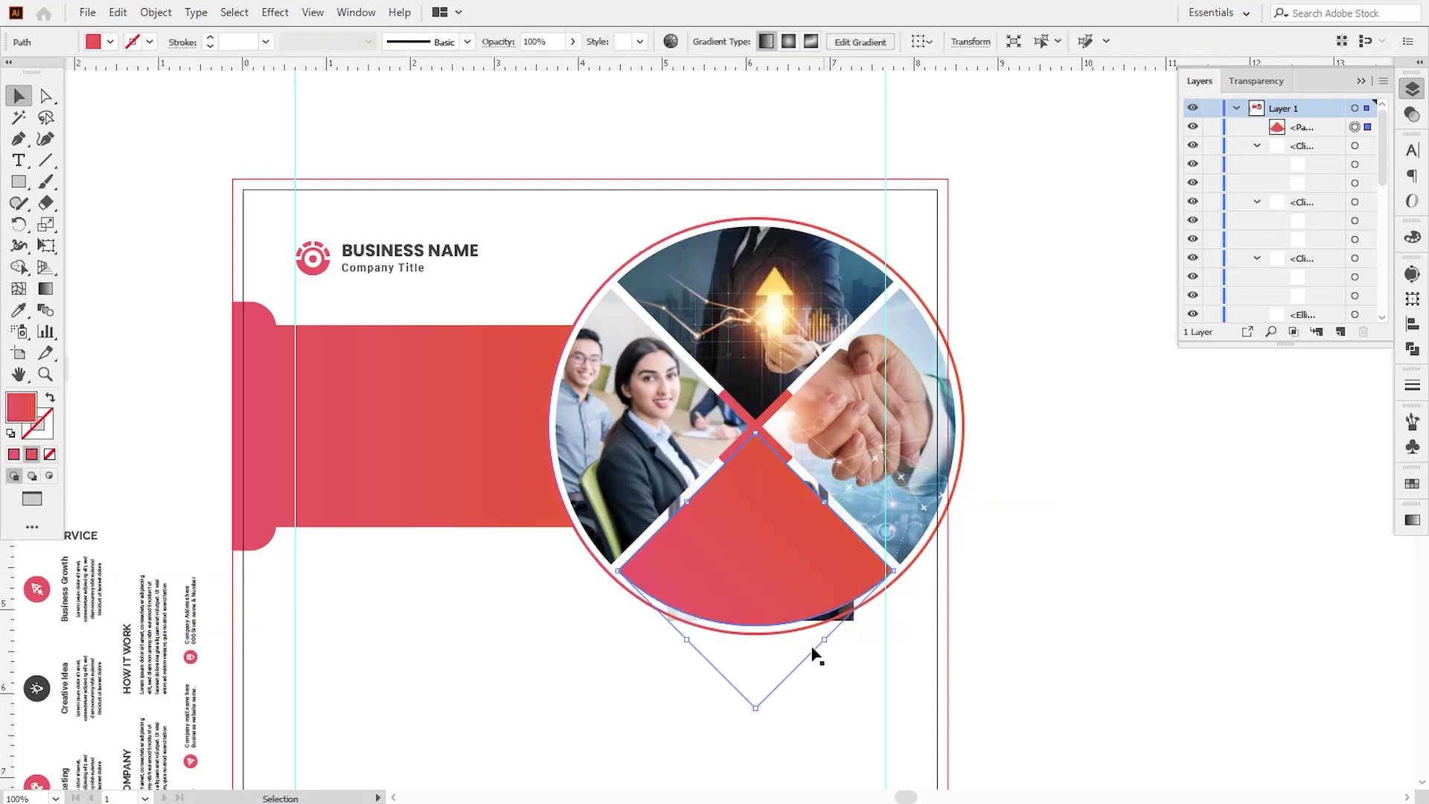
pyautogui.click(861, 659)
pyautogui.click(848, 615)
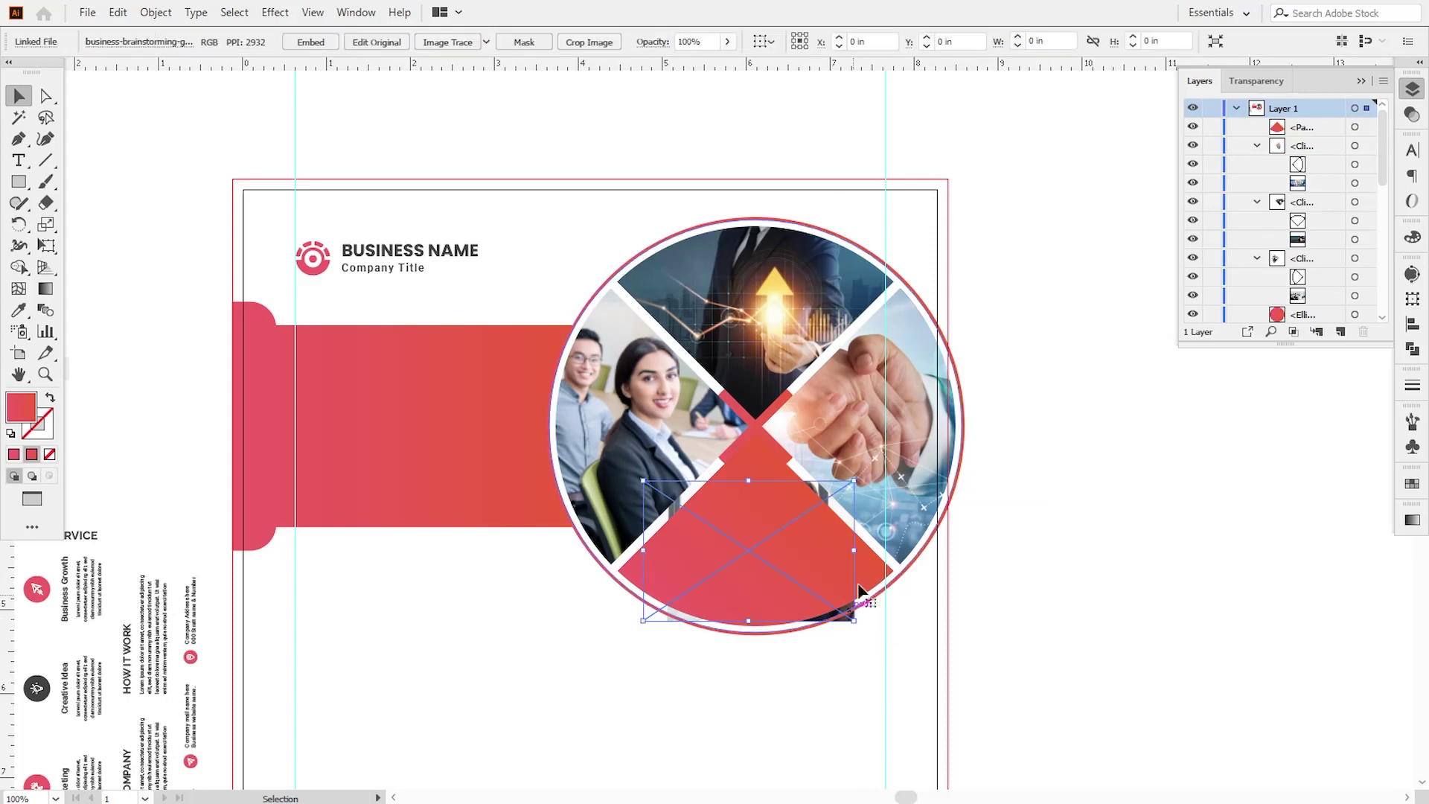
pyautogui.keyDown('shift'); pyautogui.click(852, 586); pyautogui.keyUp('shift')
pyautogui.click(159, 14)
pyautogui.moveTo(310, 620)
pyautogui.click(415, 620)
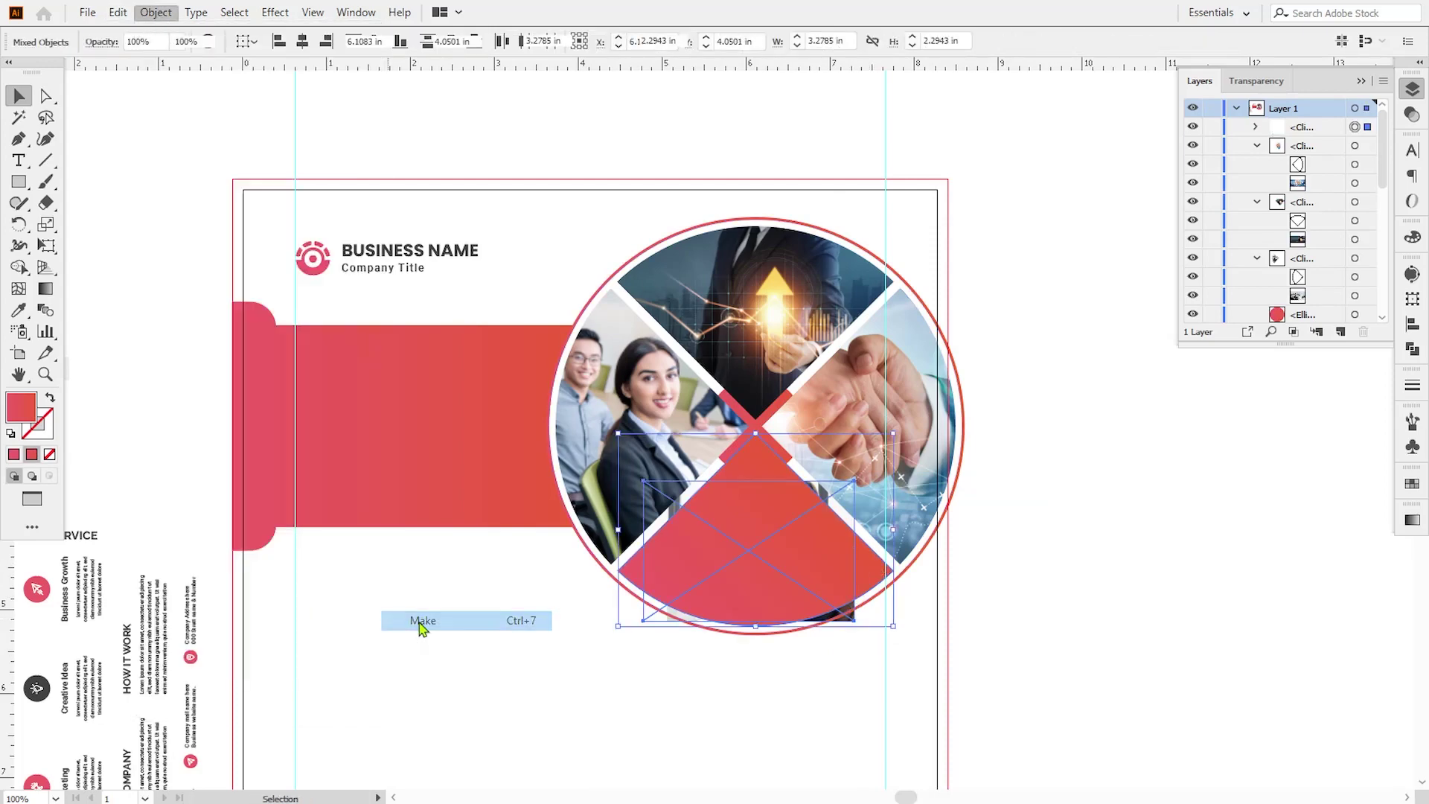
# - Enlarge the masked meeting photo to about 3.80 × 2.54 in and shift it about 0.19 in left to center the two men
pyautogui.click(1353, 165)
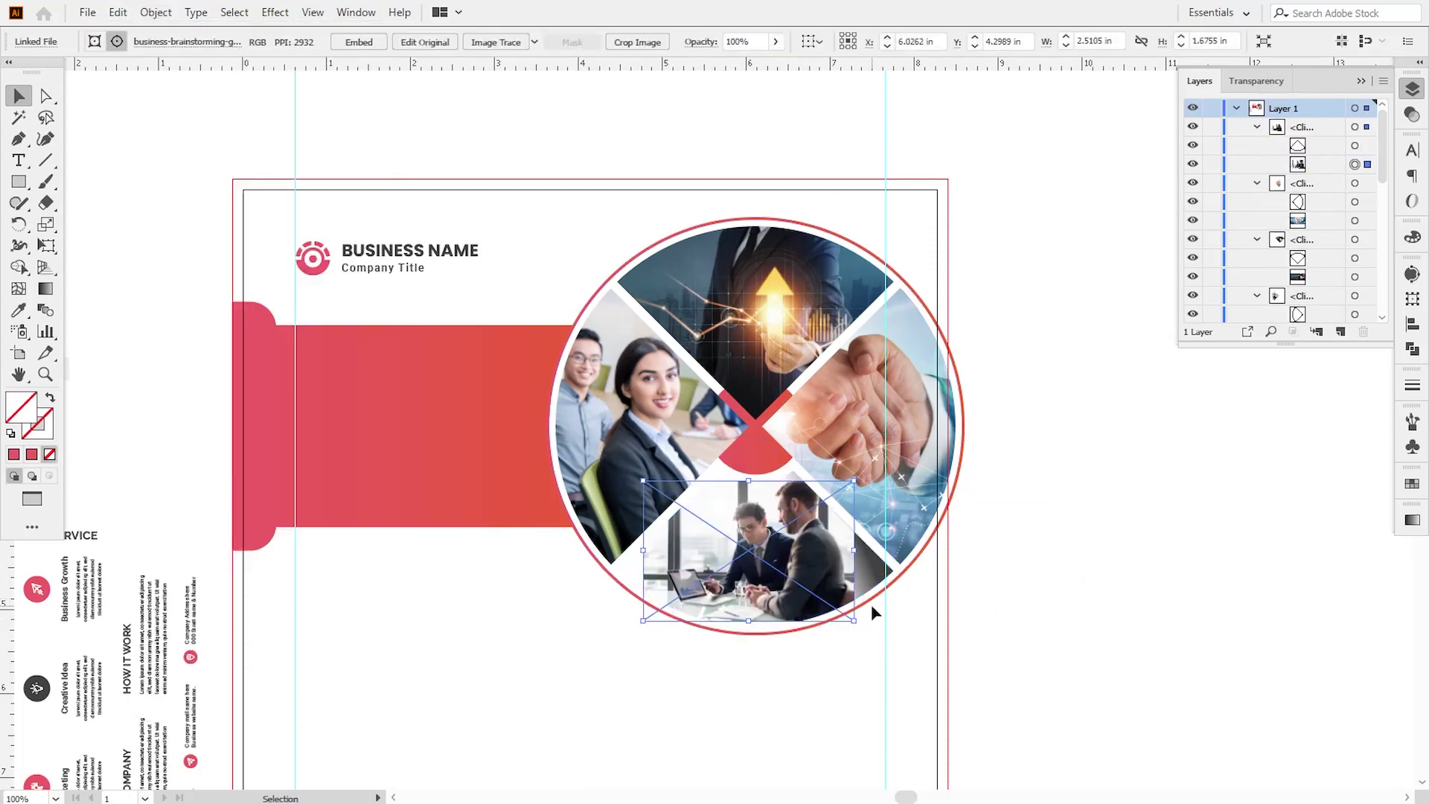
pyautogui.moveTo(858, 618); pyautogui.dragTo(910, 675)
pyautogui.moveTo(795, 593); pyautogui.dragTo(754, 593)
pyautogui.press('Right')
pyautogui.press('Right')
pyautogui.press('Right')
pyautogui.press('Right')
pyautogui.press('Right')
pyautogui.press('Right')
pyautogui.press('Right')
pyautogui.press('Right')
pyautogui.press('Right')
pyautogui.press('Right')
pyautogui.press('Right')
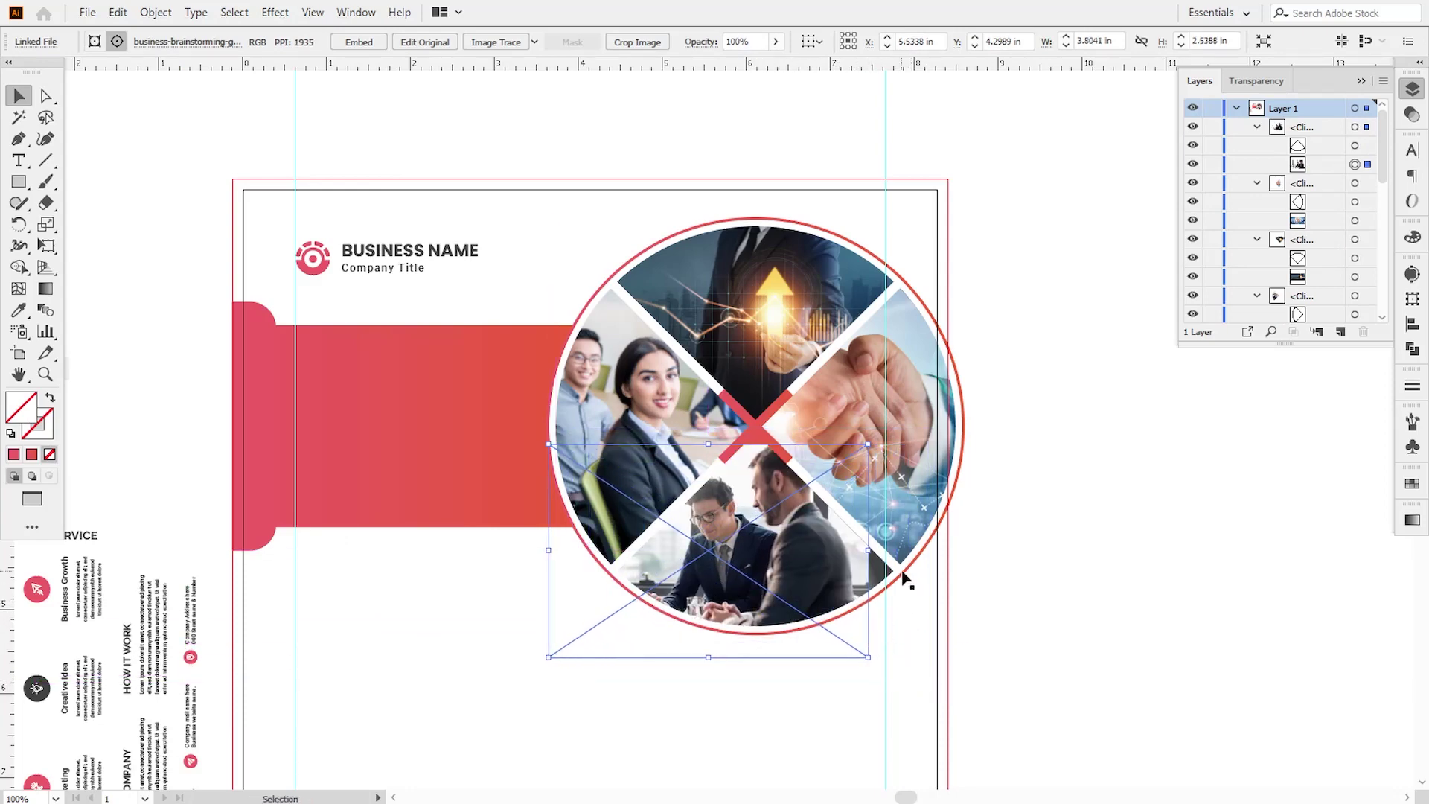
pyautogui.press('Right')
pyautogui.press('Right')
pyautogui.press('Right')
pyautogui.press('Right')
pyautogui.press('Right')
pyautogui.press('Right')
pyautogui.press('Right')
pyautogui.press('Right')
pyautogui.press('Right')
pyautogui.press('Right')
pyautogui.press('Right')
pyautogui.press('Right')
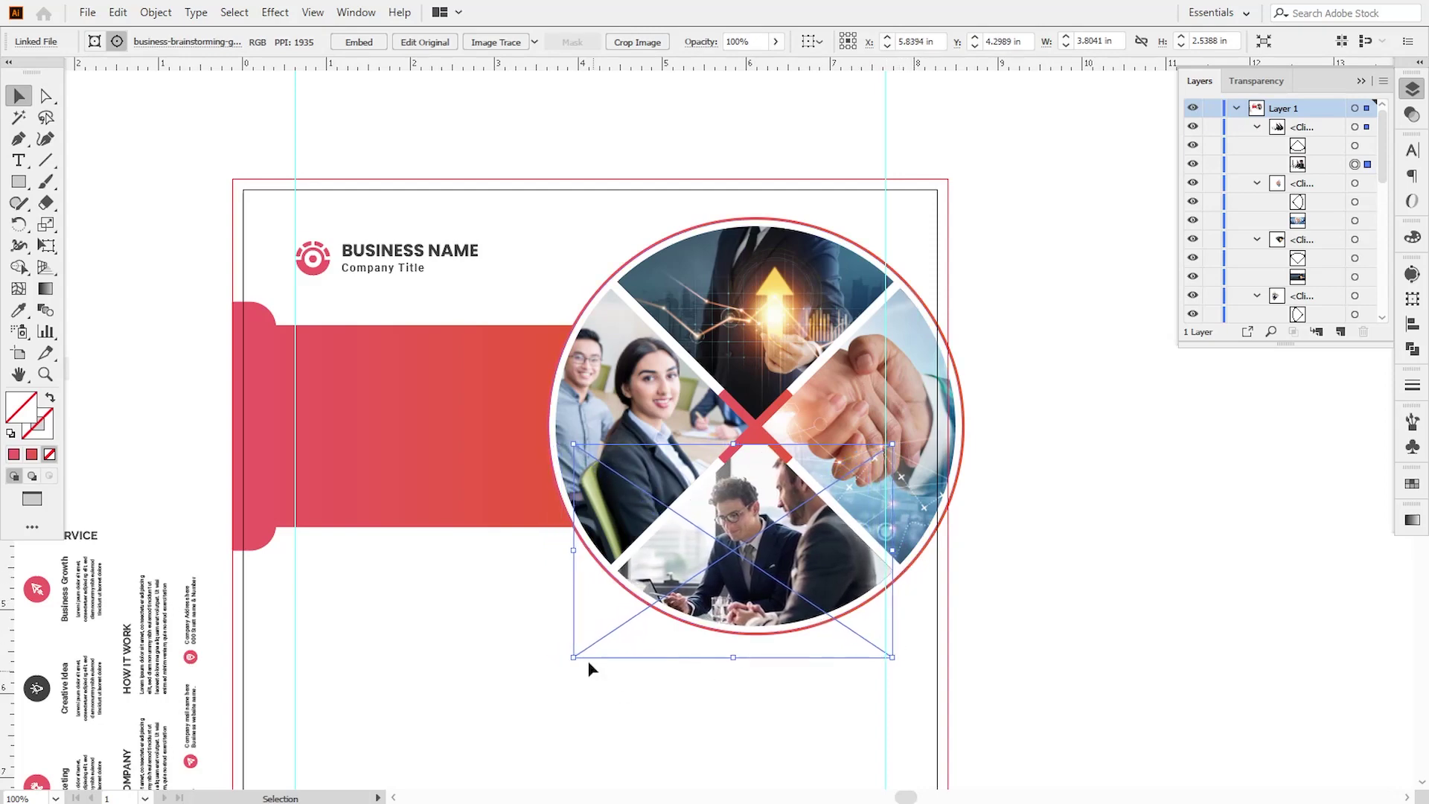
pyautogui.click(626, 730)
# - Collapse the four clip groups and bring the small red center circle and its white backing circle to the front
pyautogui.moveTo(609, 714); pyautogui.dragTo(613, 711)
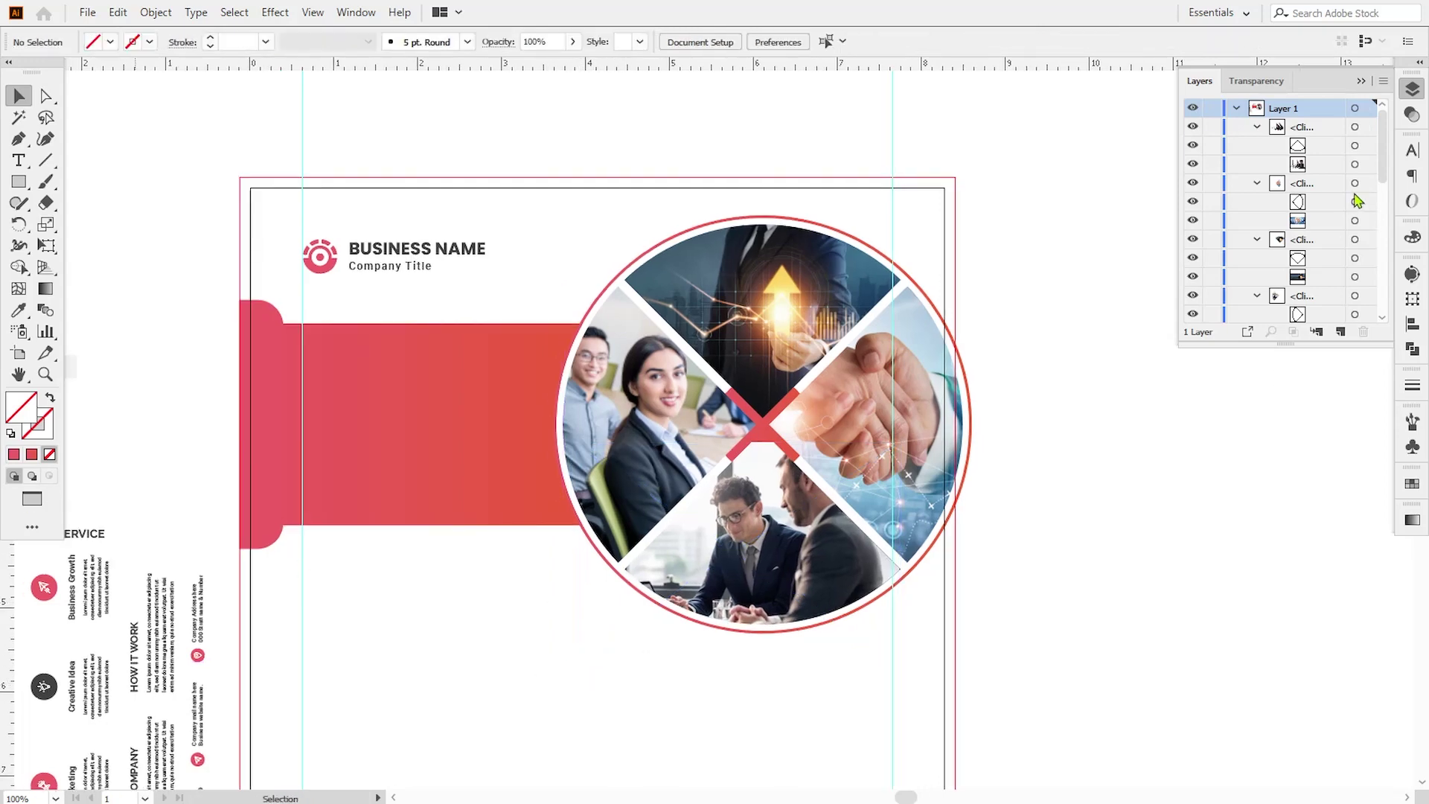
pyautogui.click(1257, 128)
pyautogui.click(1256, 146)
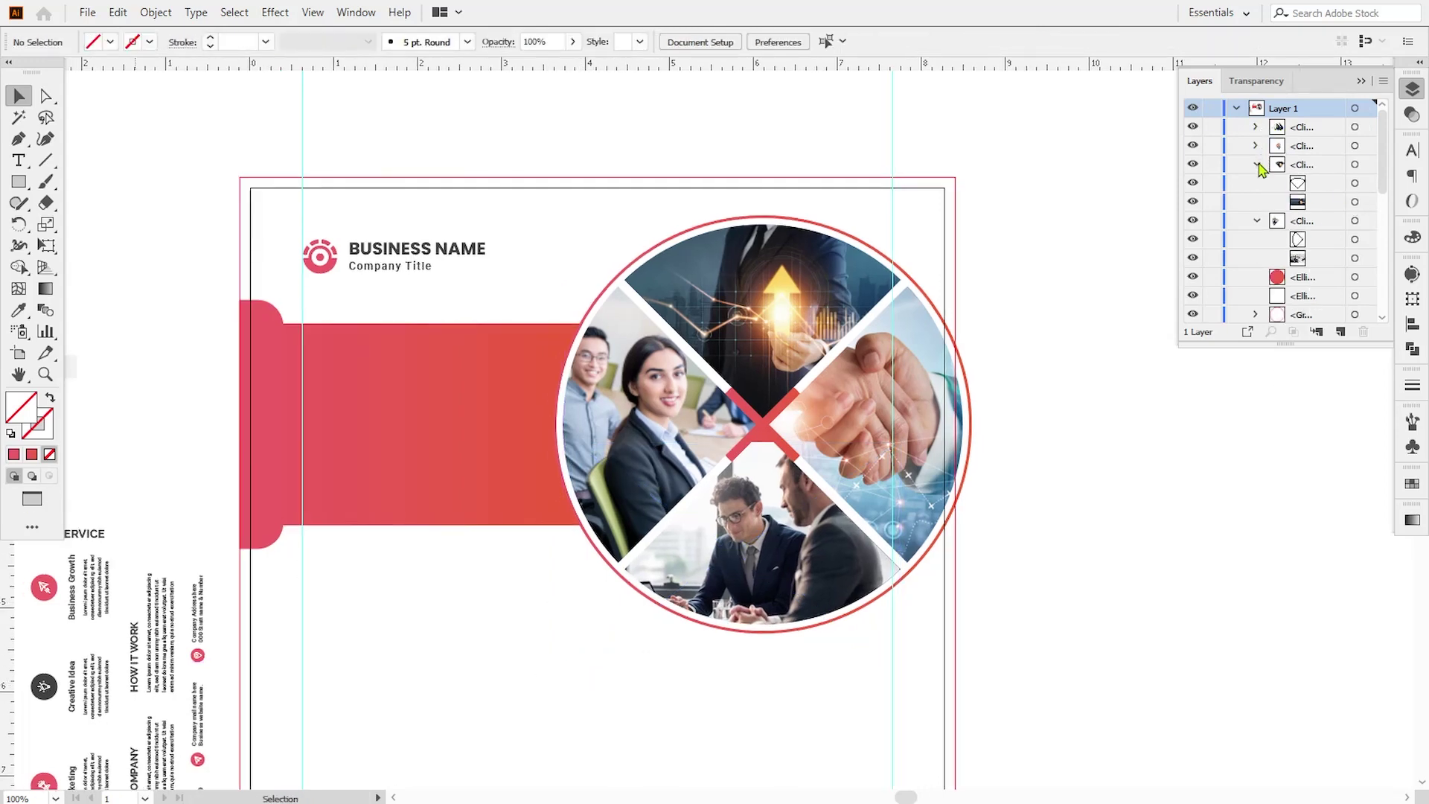
pyautogui.click(1256, 165)
pyautogui.click(1257, 184)
pyautogui.click(1355, 202)
pyautogui.keyDown('shift'); pyautogui.click(1354, 220); pyautogui.keyUp('shift')
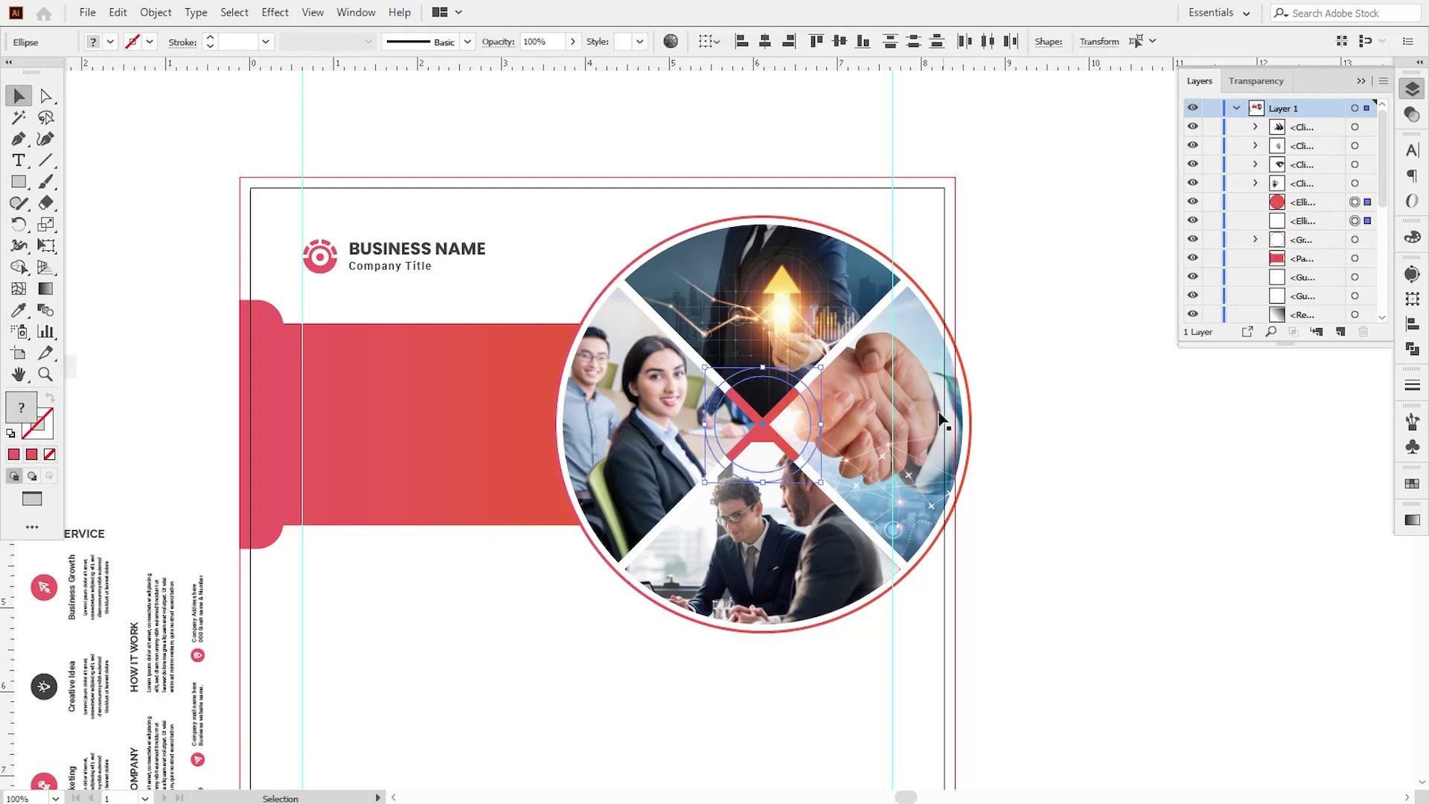
pyautogui.rightClick(810, 432)
pyautogui.moveTo(867, 328)
pyautogui.click(1001, 335)
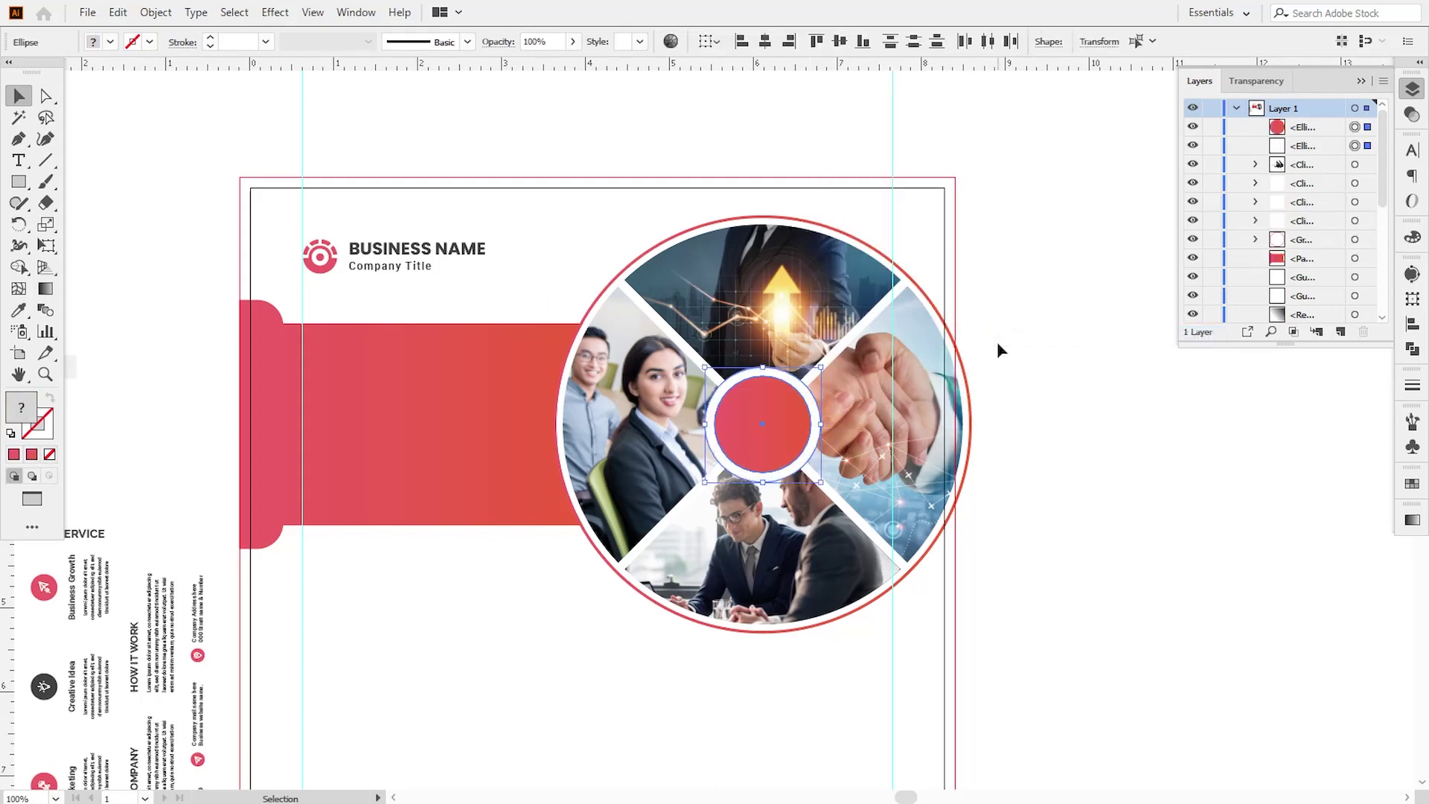
pyautogui.click(1239, 418)
# - Bring the four gradient shadow shapes in front of the clipped photos
pyautogui.scroll(-6, 1365, 233)
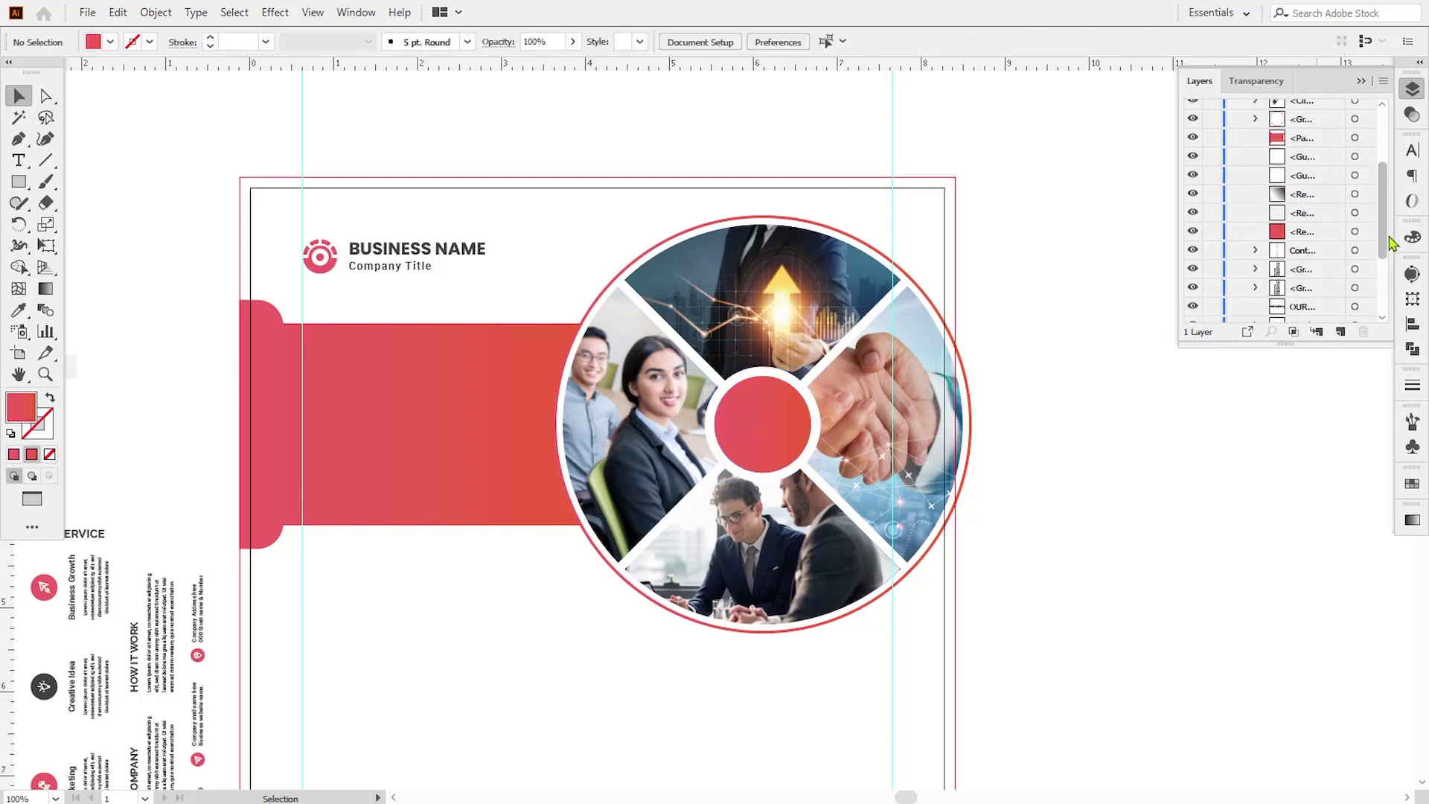
pyautogui.click(1355, 193)
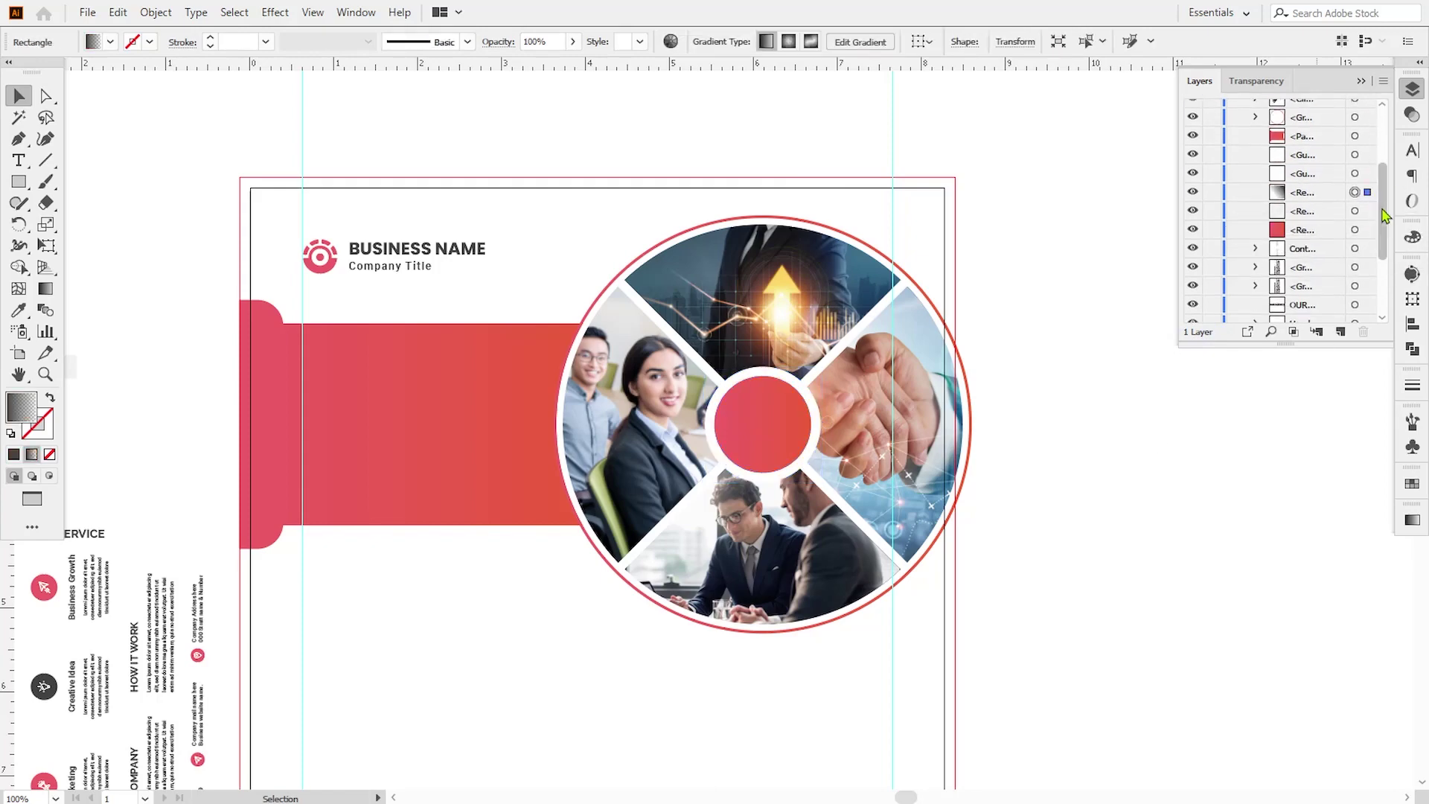
pyautogui.scroll(-6, 1385, 268)
pyautogui.click(1355, 314)
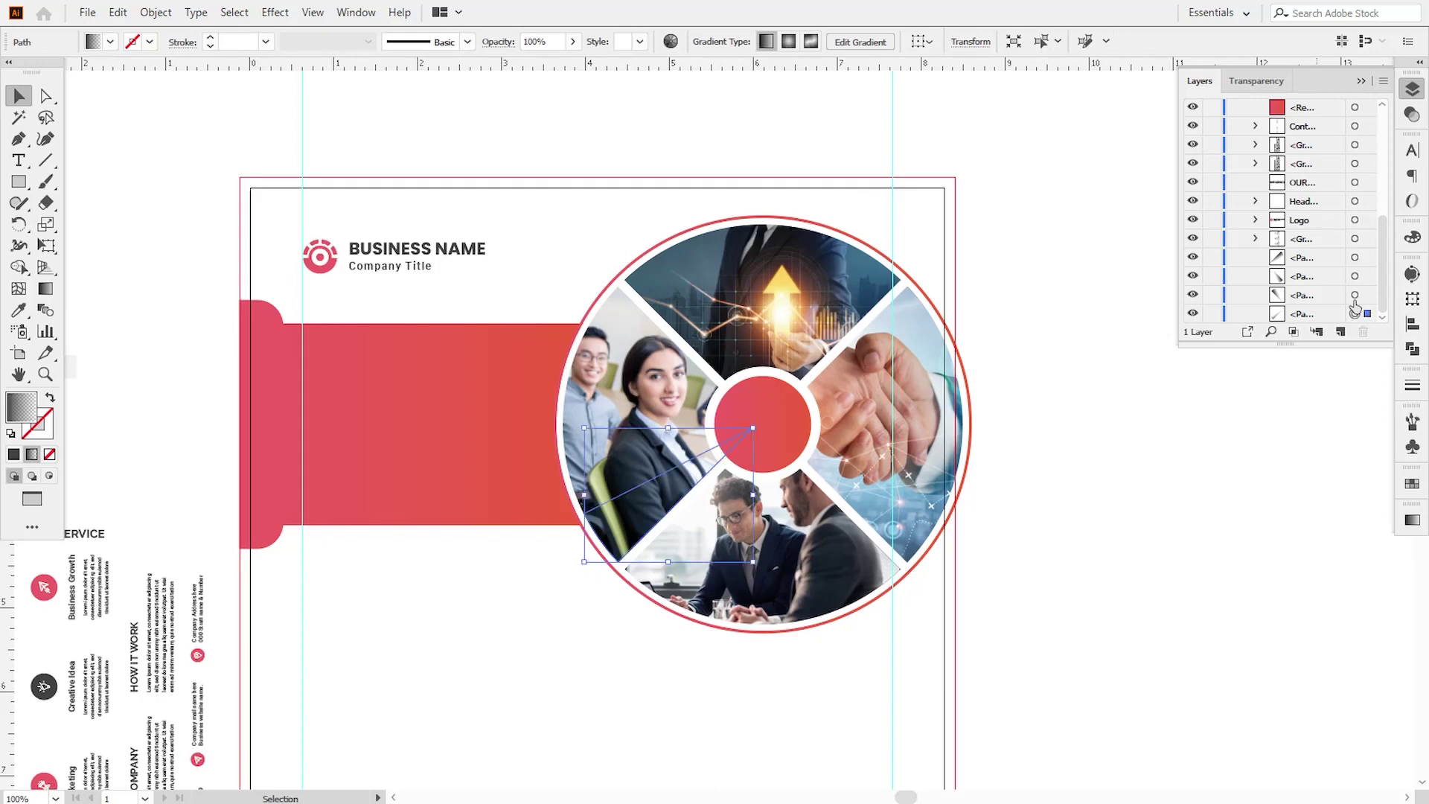
pyautogui.keyDown('shift'); pyautogui.click(1354, 294); pyautogui.keyUp('shift')
pyautogui.keyDown('shift'); pyautogui.click(1354, 276); pyautogui.keyUp('shift')
pyautogui.keyDown('shift'); pyautogui.click(1355, 257); pyautogui.keyUp('shift')
pyautogui.rightClick(846, 458)
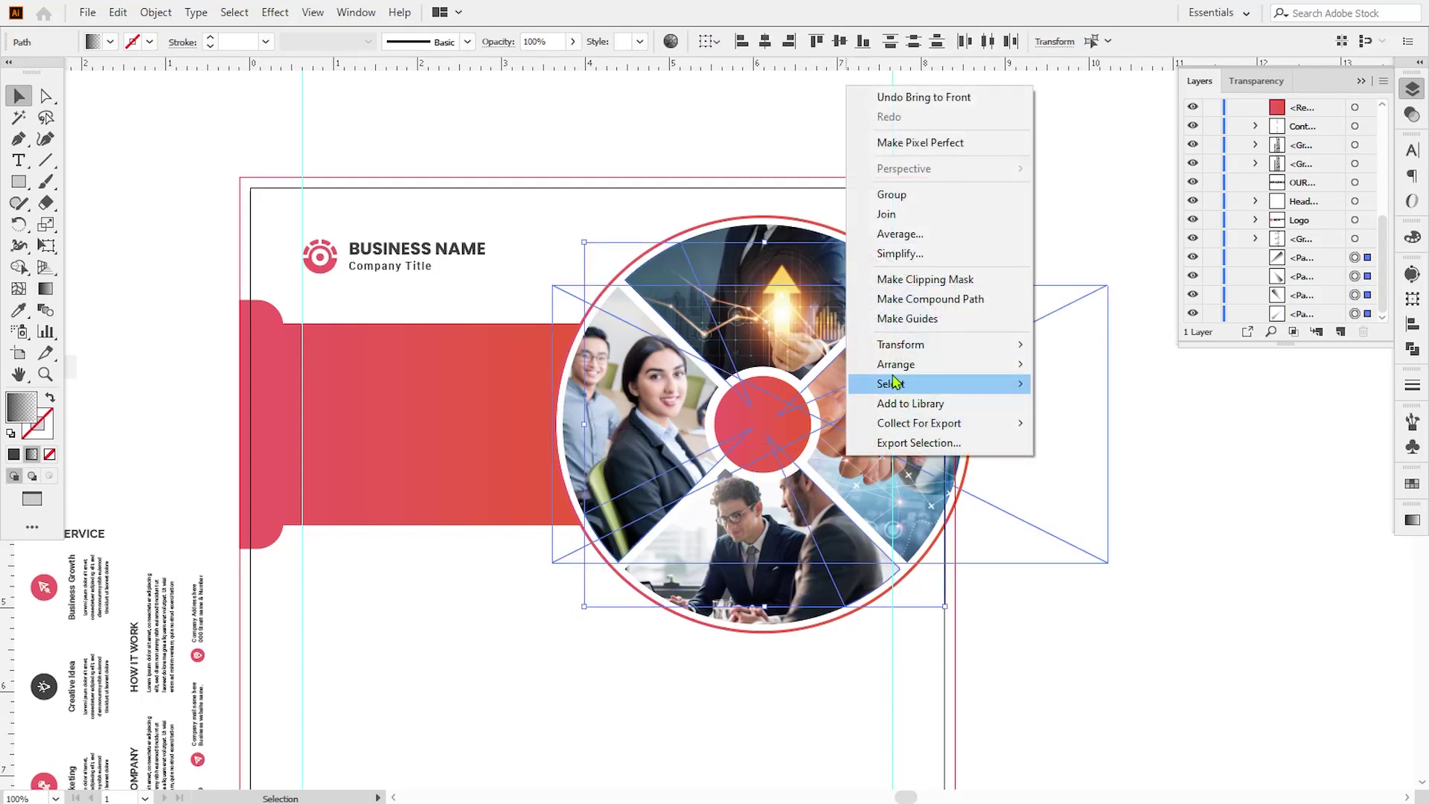
pyautogui.moveTo(900, 364)
pyautogui.click(1086, 384)
pyautogui.click(1184, 521)
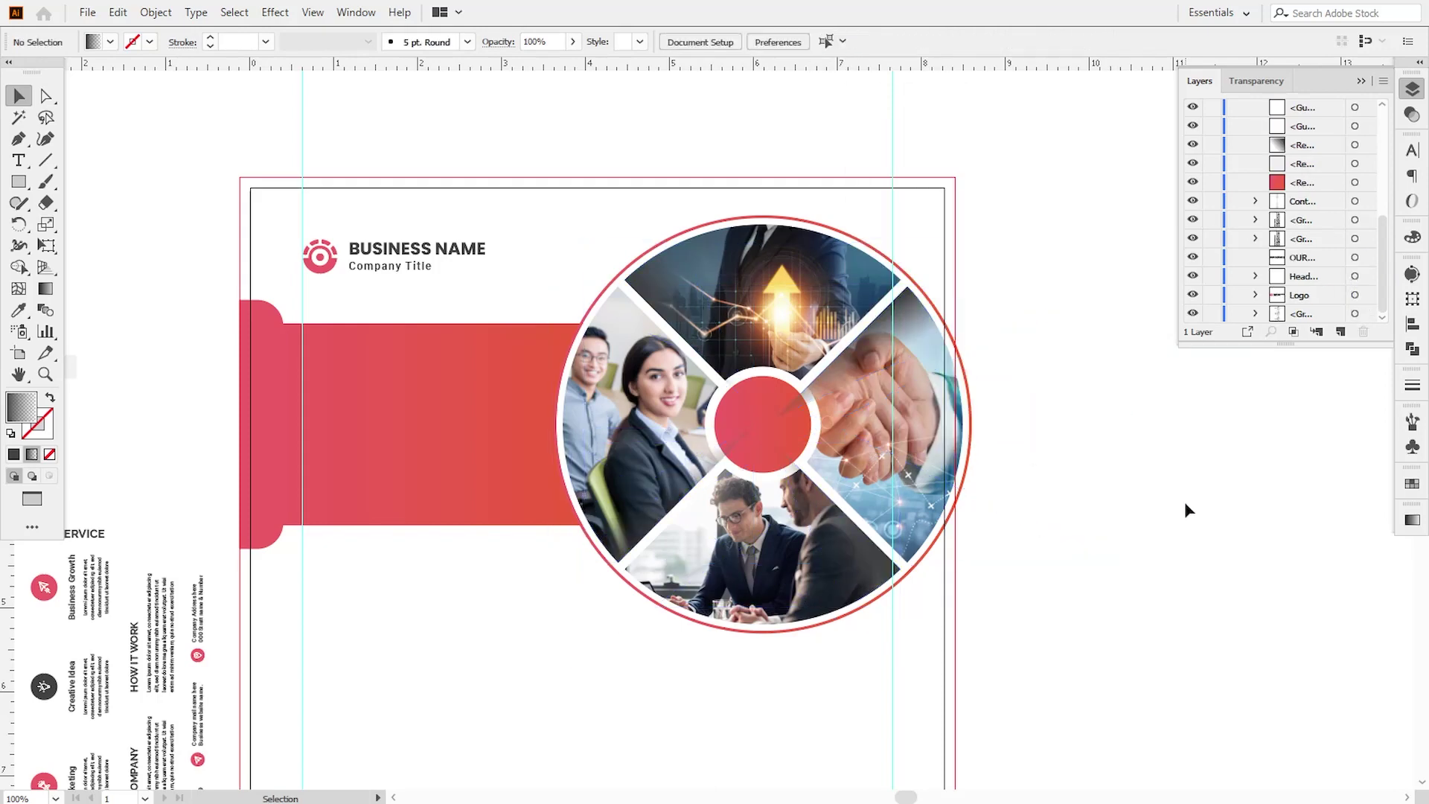
# - Bring the red center circle and its white backing circle in front of the shadows
pyautogui.moveTo(1154, 520); pyautogui.dragTo(1143, 524)
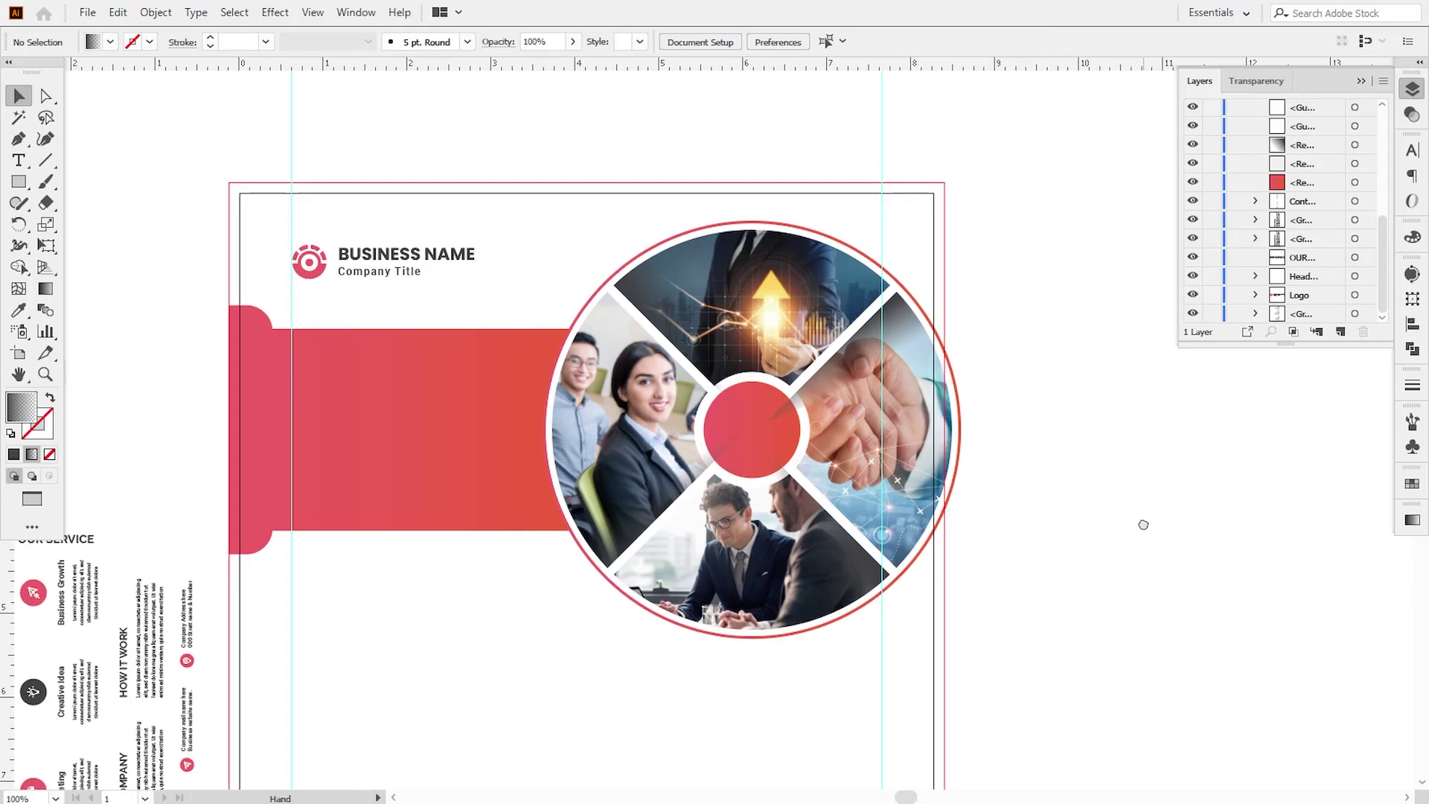
pyautogui.click(748, 402)
pyautogui.rightClick(733, 383)
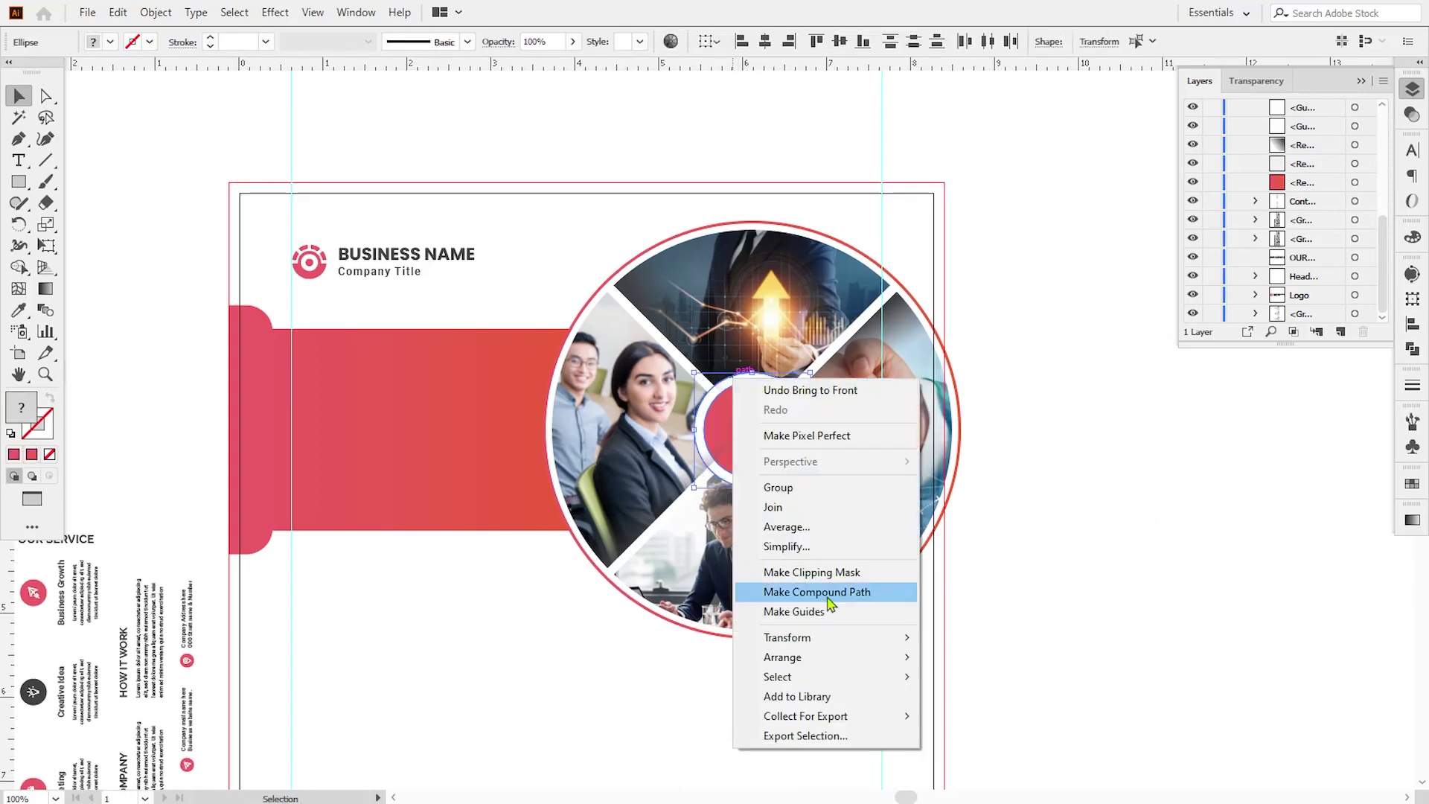
pyautogui.moveTo(818, 658)
pyautogui.click(960, 655)
pyautogui.click(1101, 585)
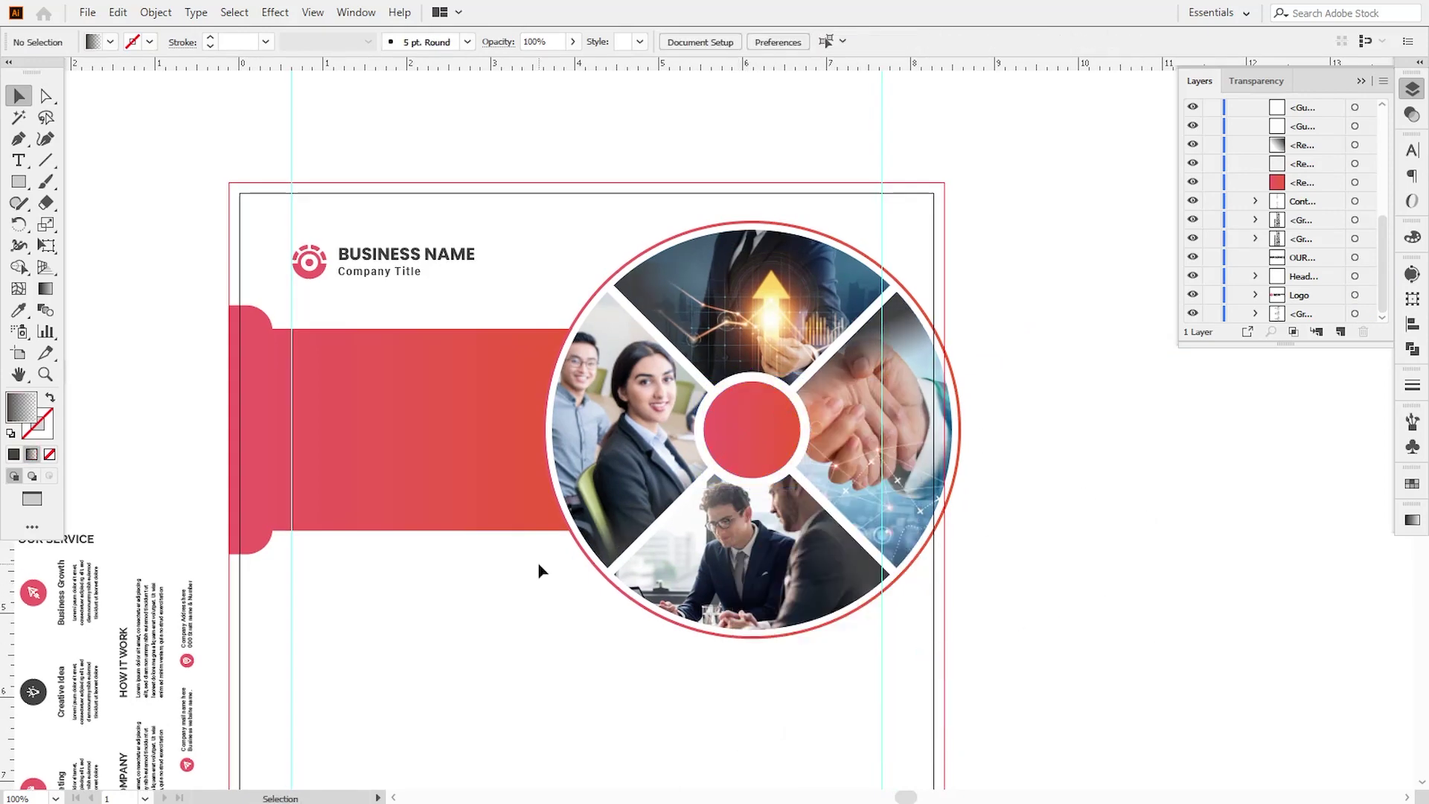
# - Group the circle's outer ring, clipped photos and shadows, and toggle the group's visibility to check what it contains
pyautogui.moveTo(705, 634); pyautogui.dragTo(740, 632)
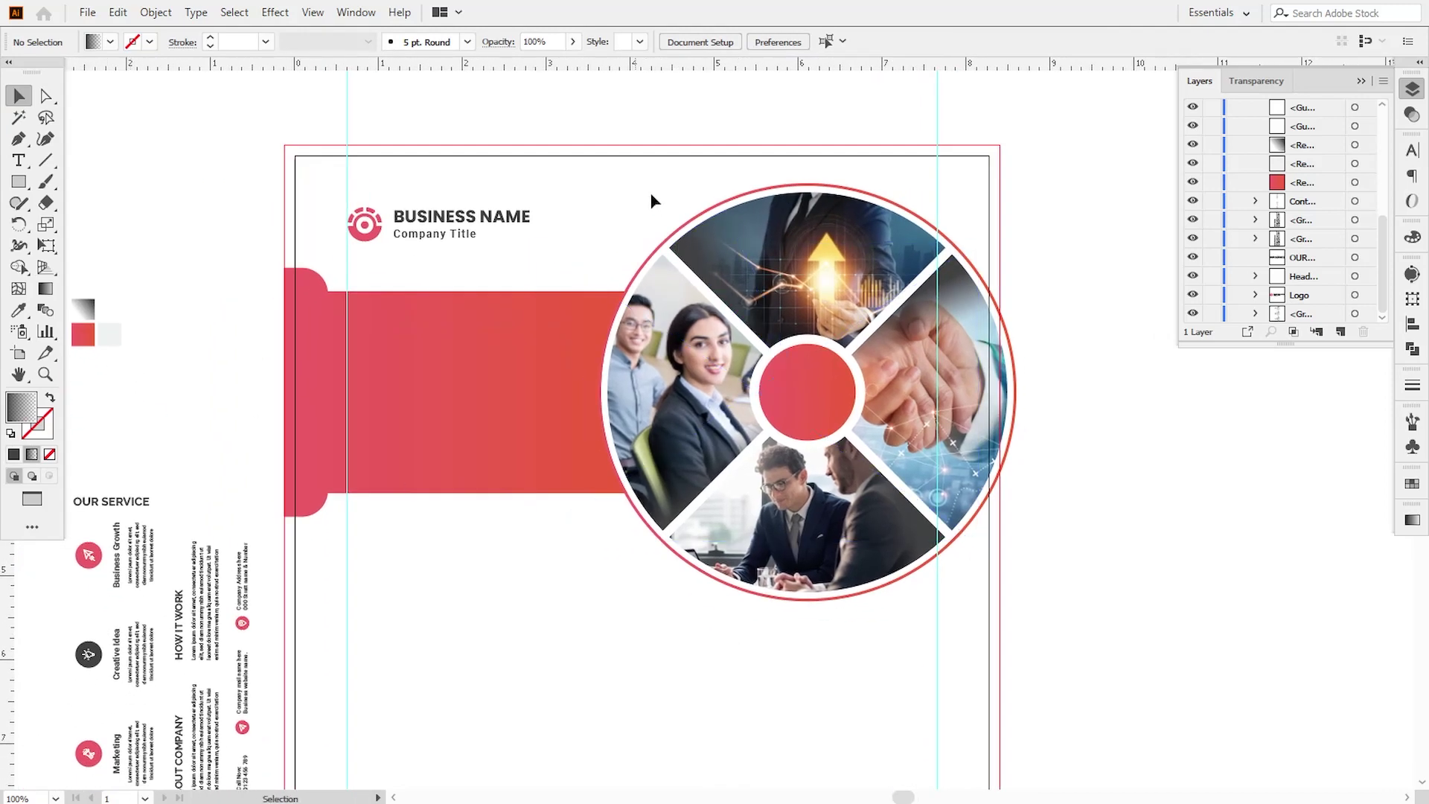
pyautogui.moveTo(776, 268); pyautogui.dragTo(778, 270)
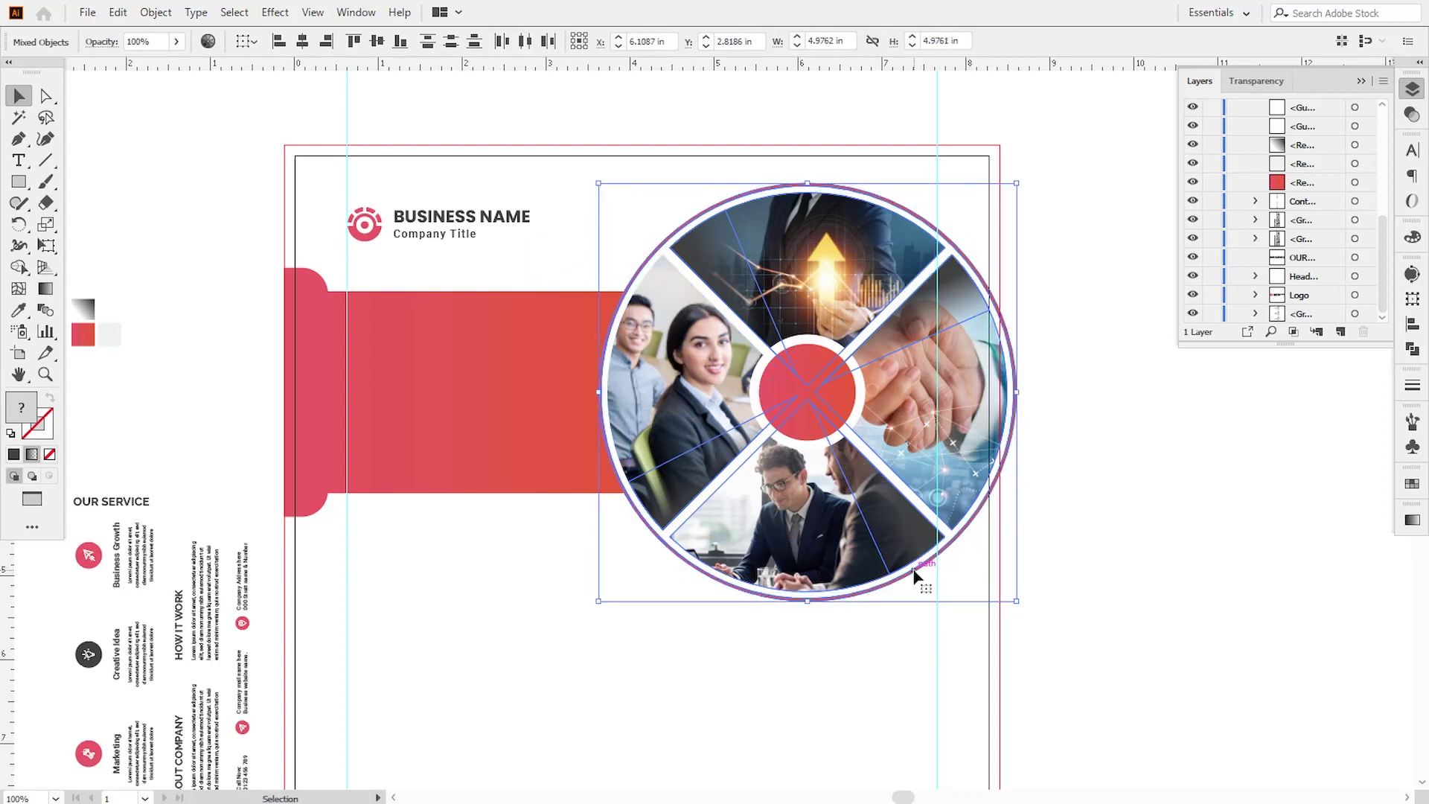
pyautogui.click(155, 12)
pyautogui.click(178, 98)
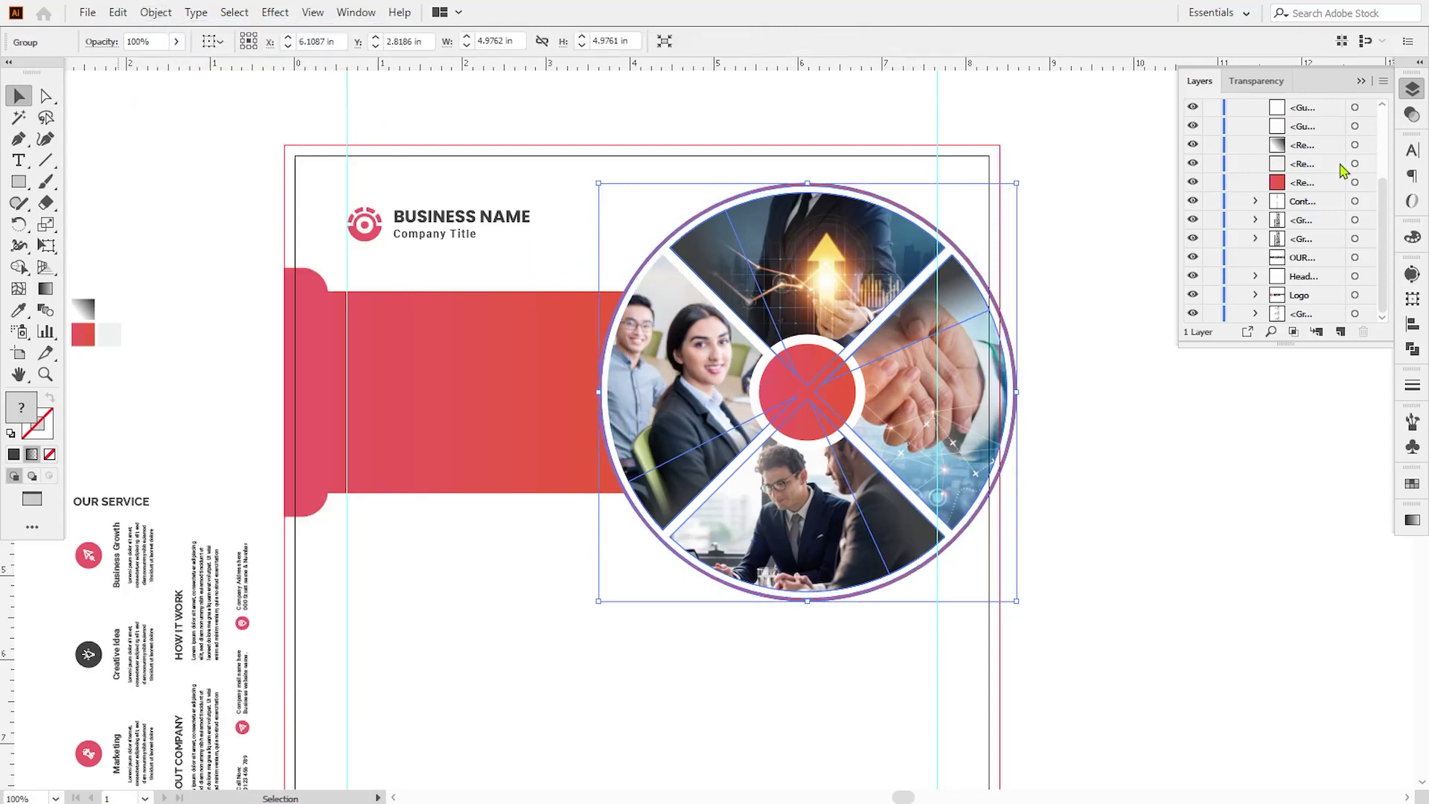
pyautogui.moveTo(1385, 192); pyautogui.dragTo(1315, 143)
pyautogui.click(1193, 164)
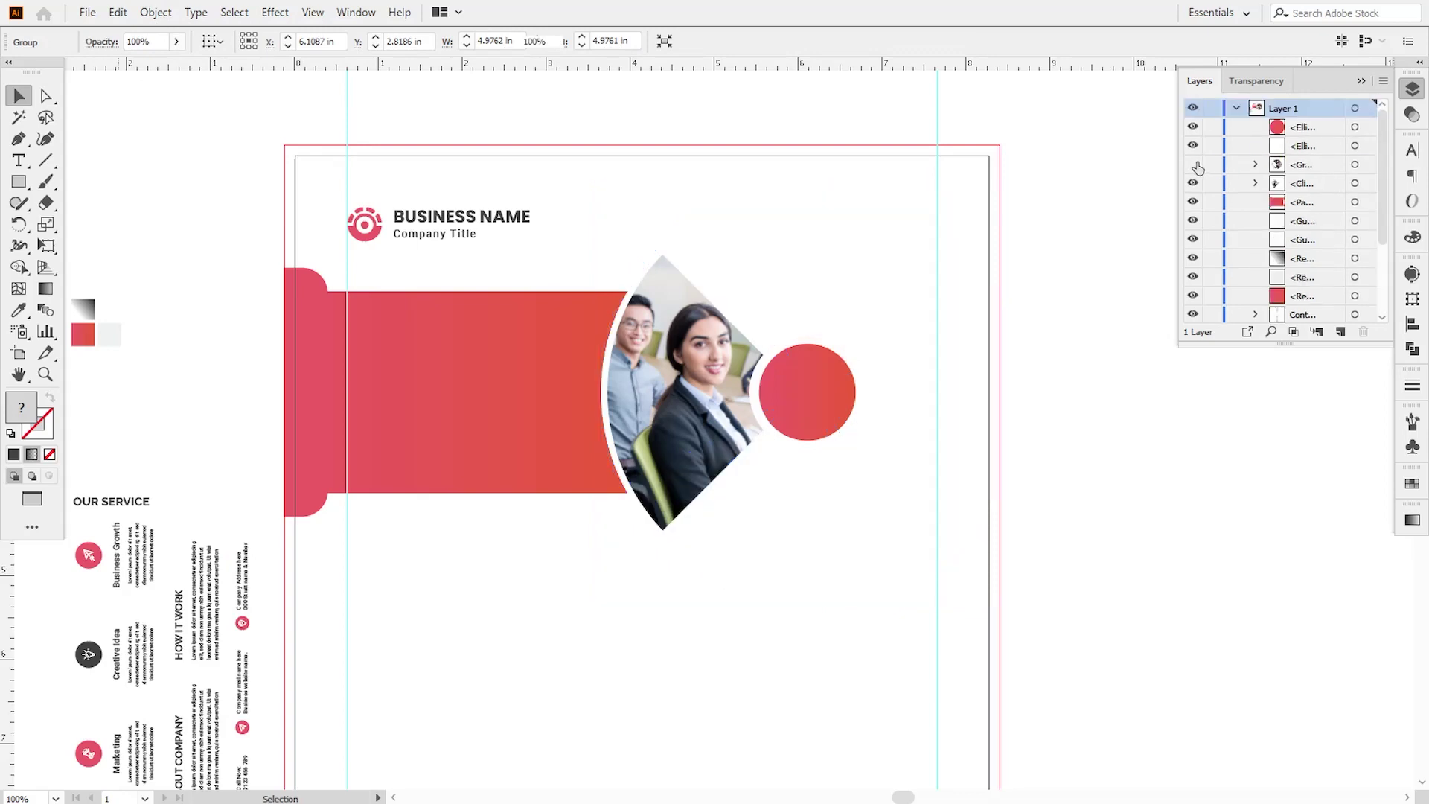
pyautogui.click(1193, 164)
# - Group the left quarter's clipped photo with the rest of the circle artwork and check the new group's visibility
pyautogui.click(1355, 183)
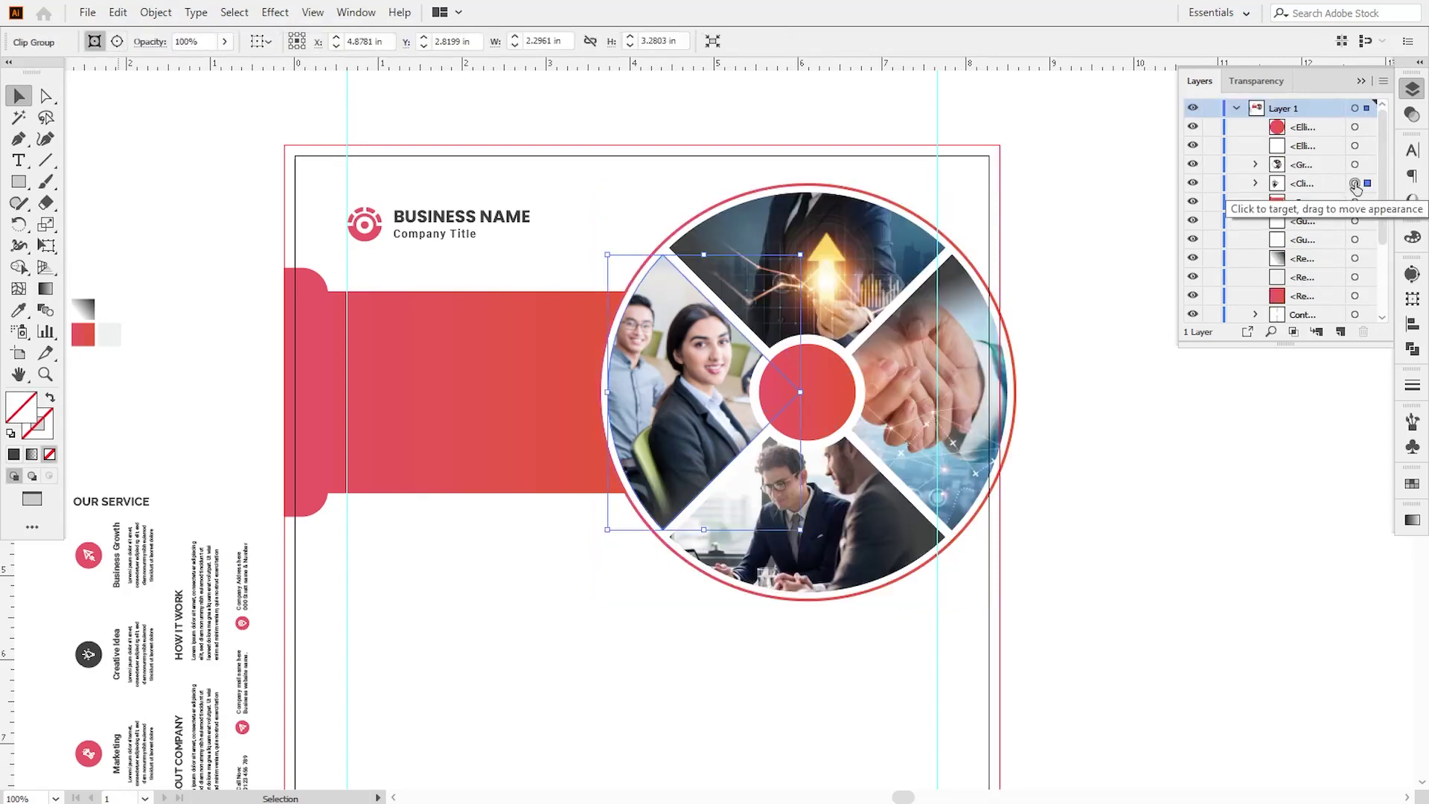
pyautogui.click(156, 11)
pyautogui.click(178, 90)
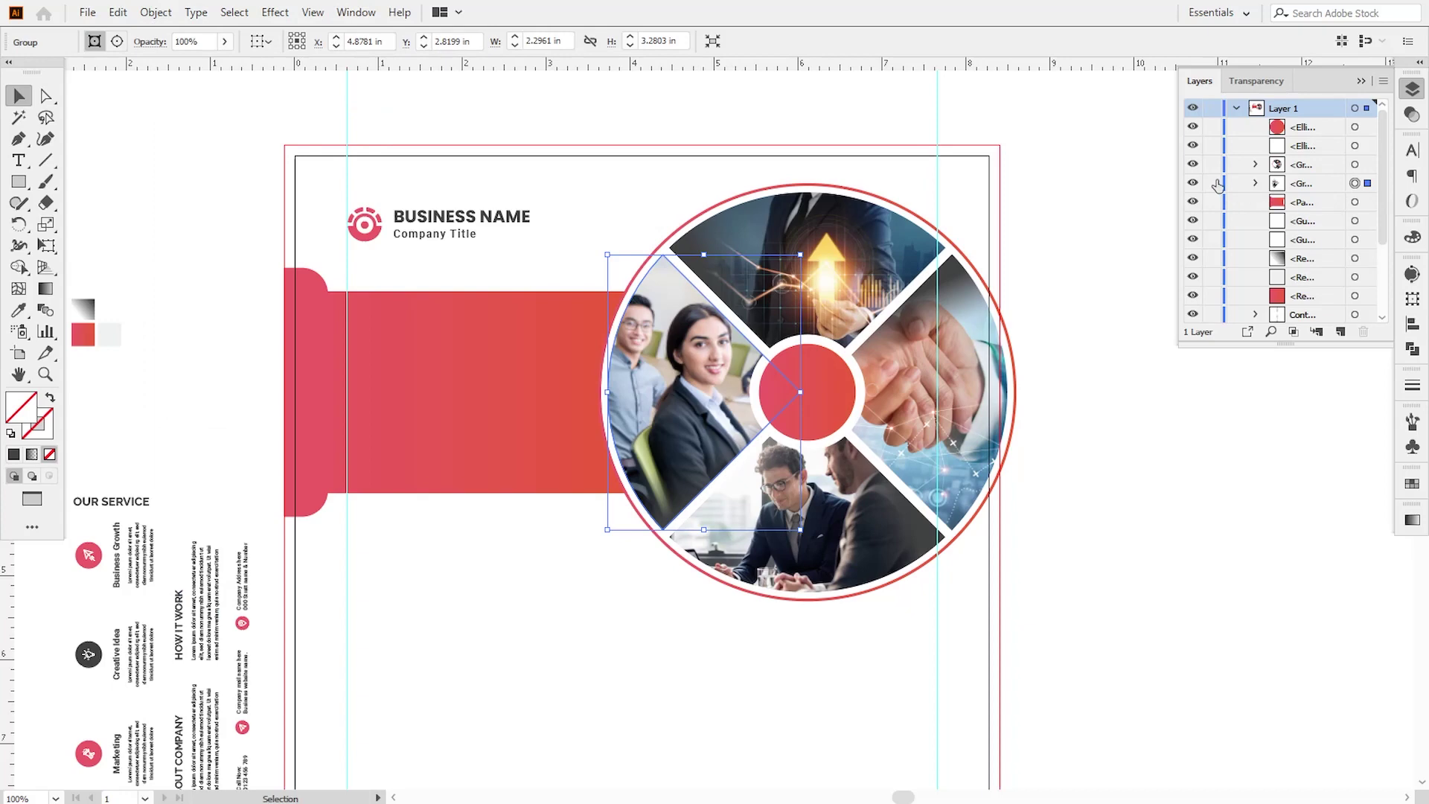
pyautogui.keyDown('shift'); pyautogui.click(1354, 164); pyautogui.keyUp('shift')
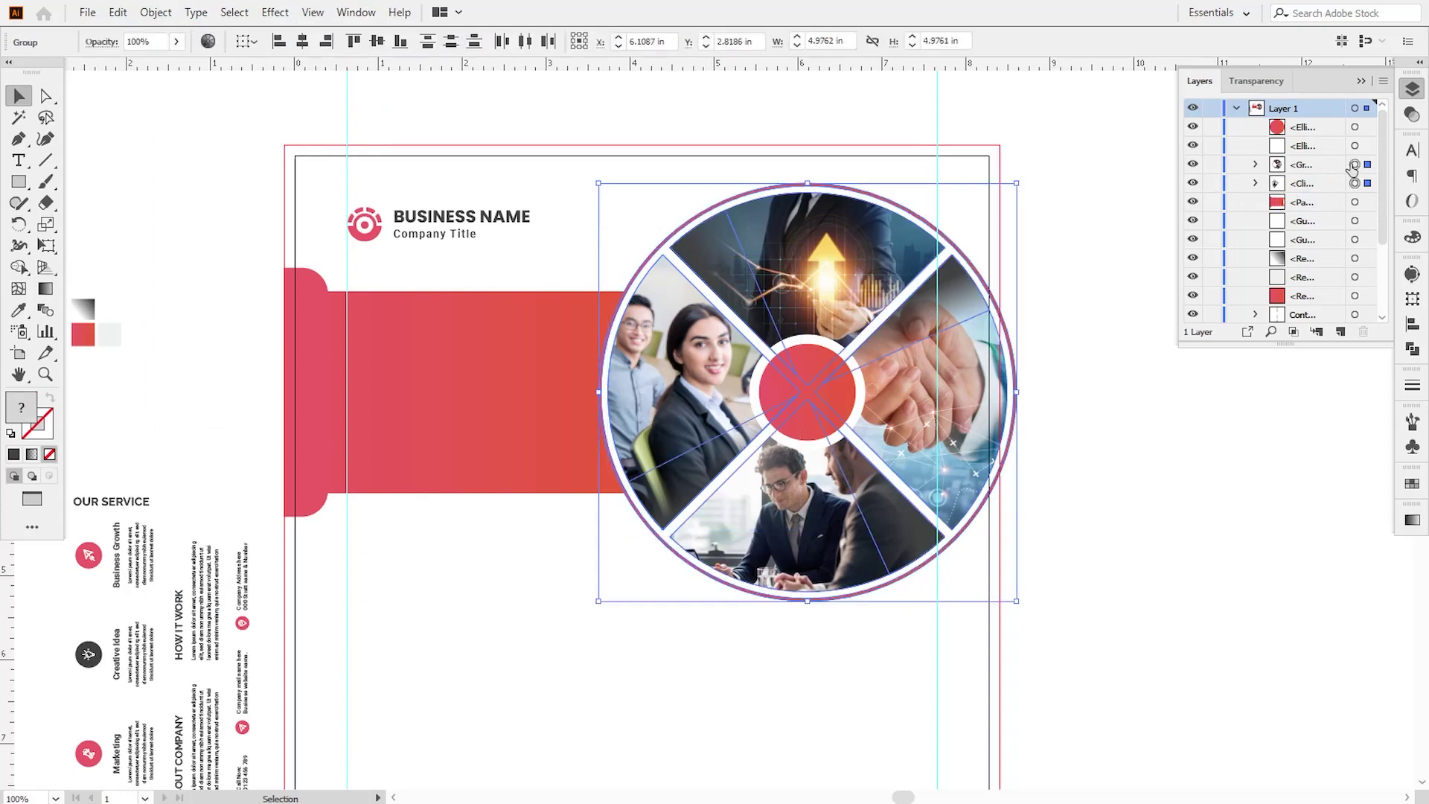
pyautogui.click(156, 12)
pyautogui.click(177, 96)
pyautogui.click(1193, 165)
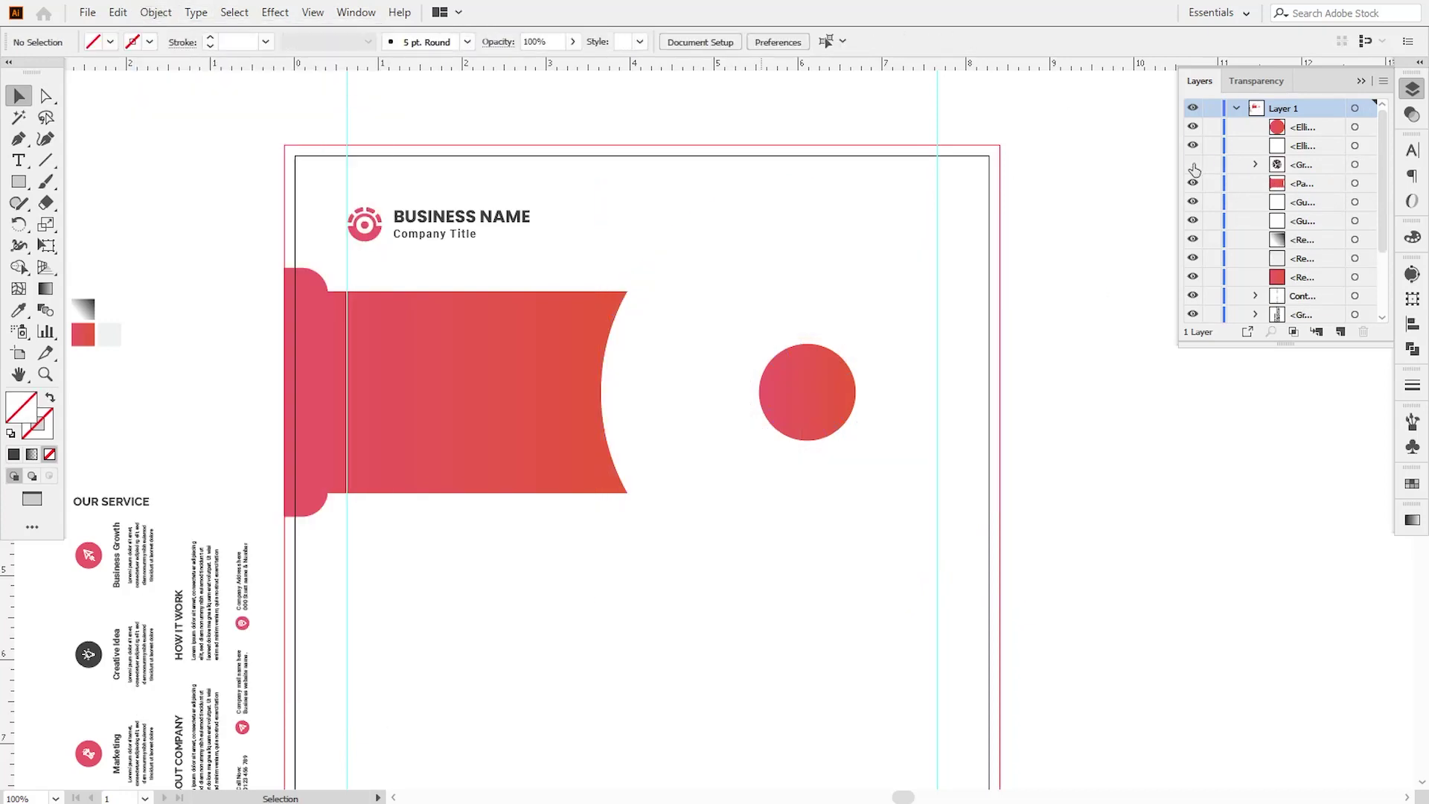
pyautogui.click(1193, 165)
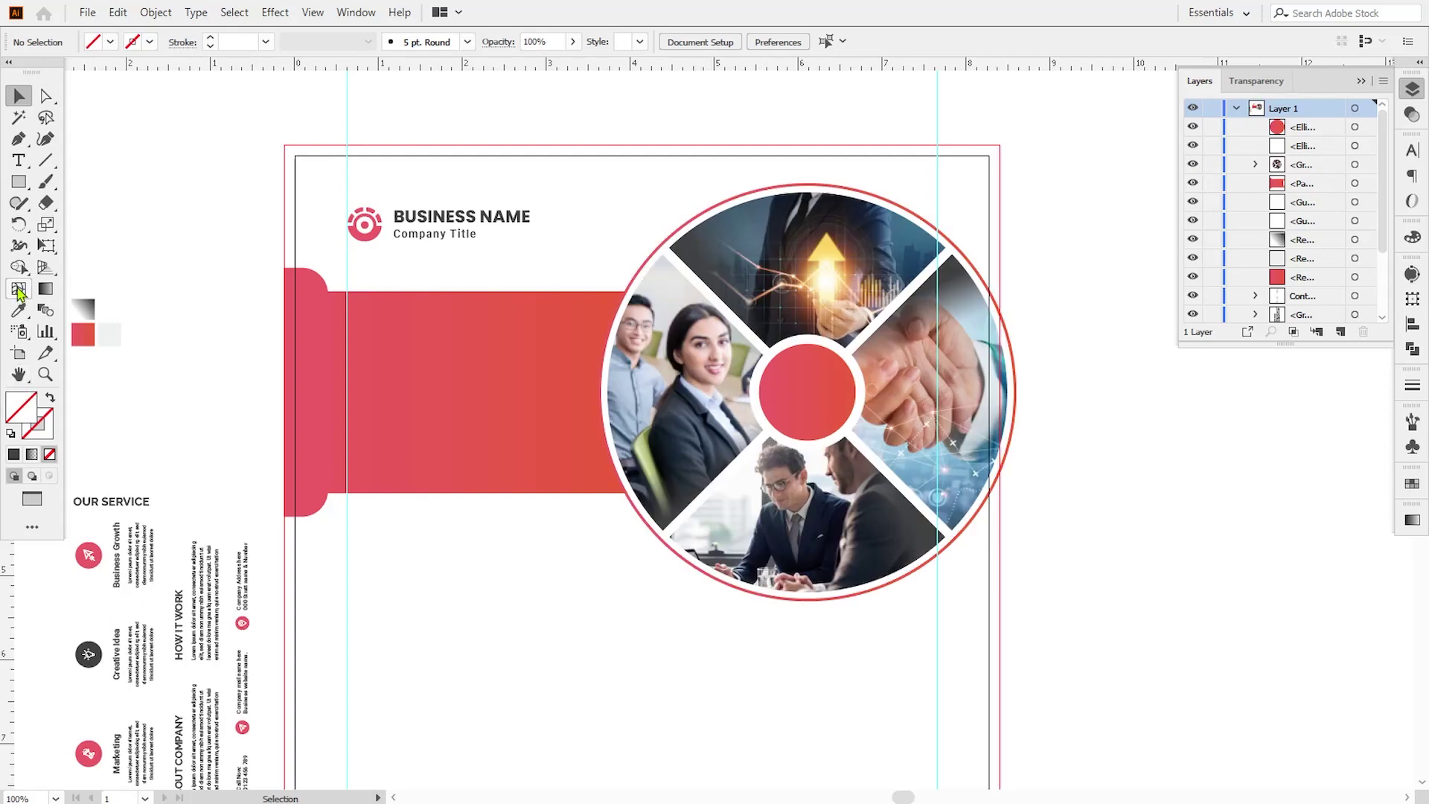
# - Draw a rectangle about 4.98 by 5.61 in over the photo circle to the bleed edge and clip the circle group with it
pyautogui.moveTo(1000, 145); pyautogui.dragTo(581, 616)
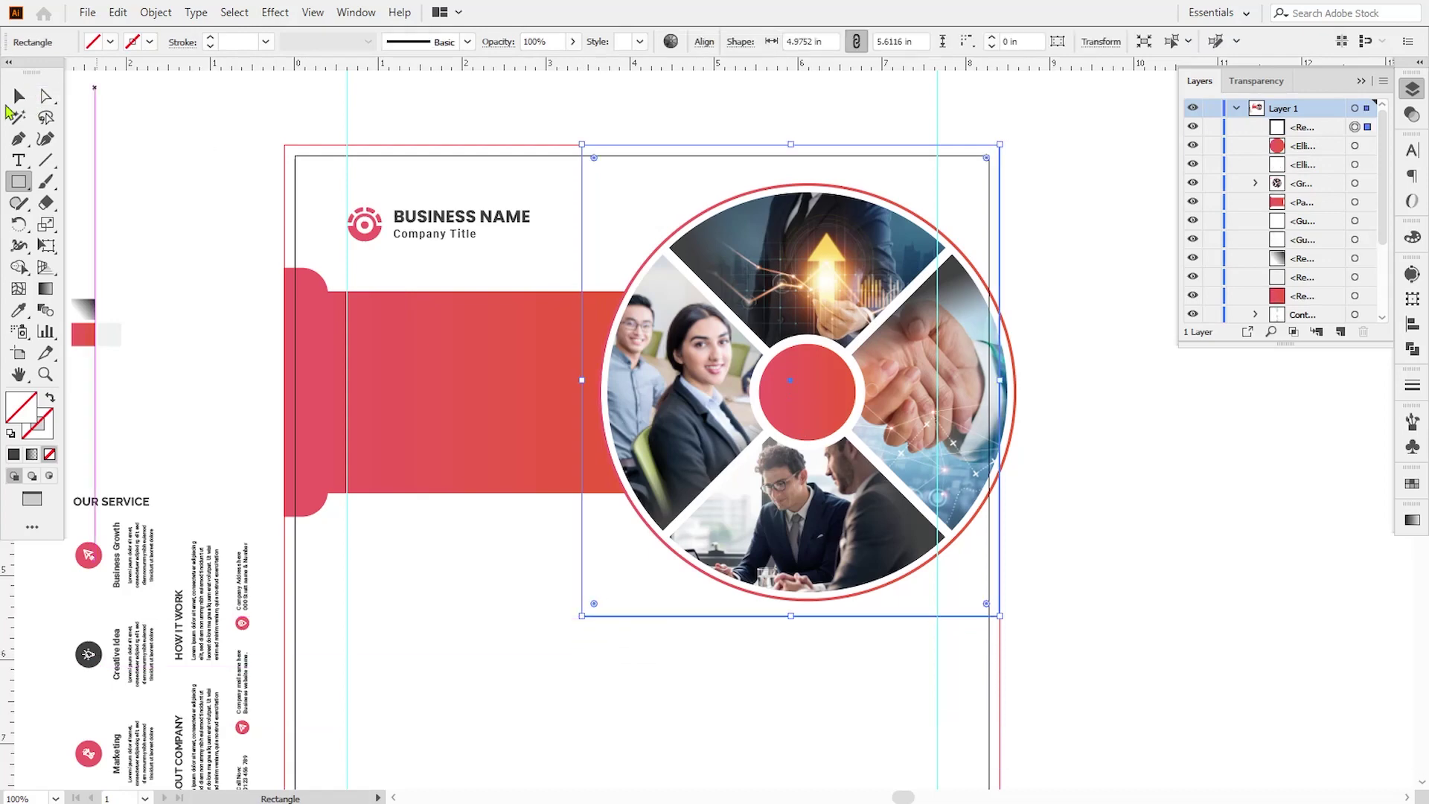
pyautogui.click(18, 96)
pyautogui.keyDown('shift'); pyautogui.click(770, 320); pyautogui.keyUp('shift')
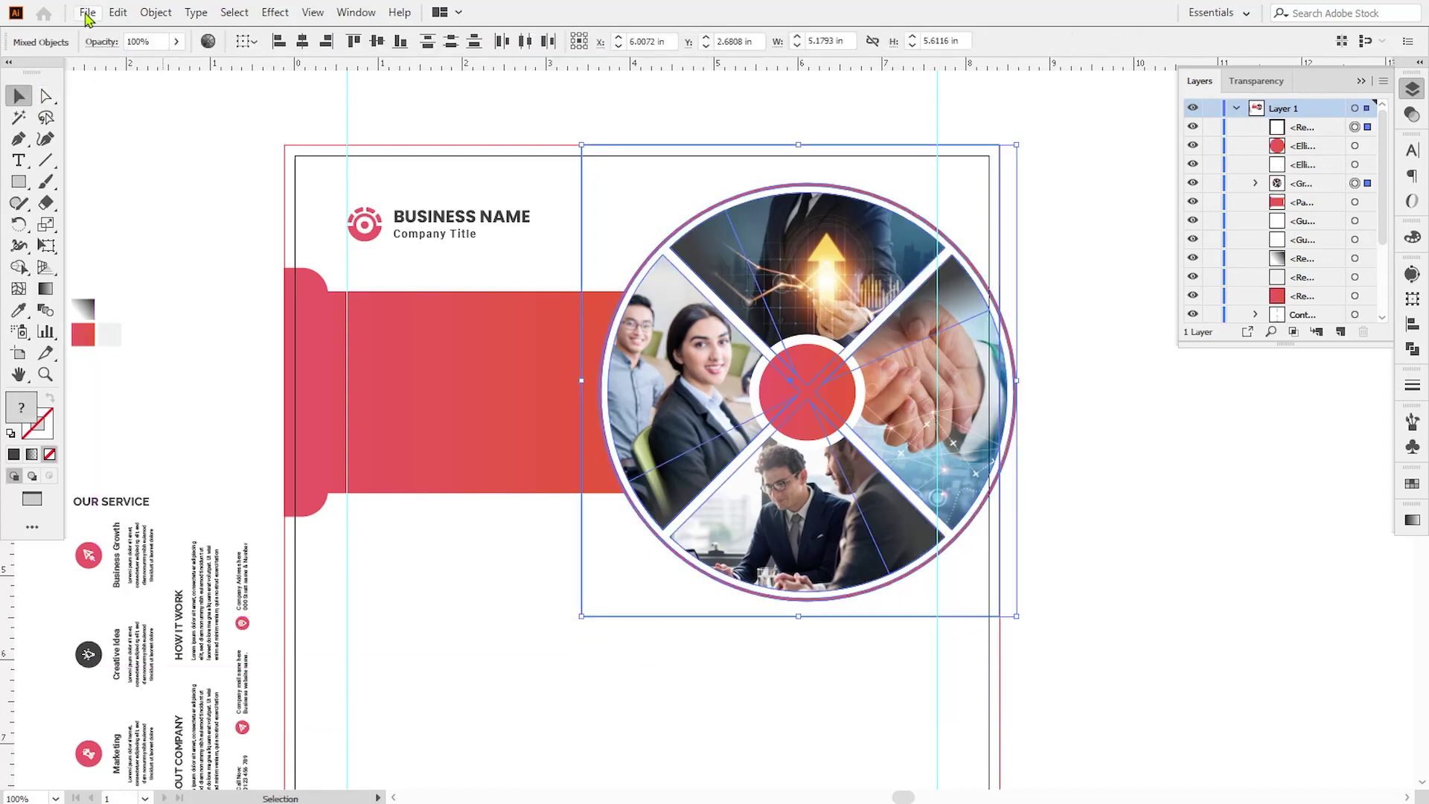
pyautogui.click(155, 12)
pyautogui.moveTo(324, 629)
pyautogui.click(423, 620)
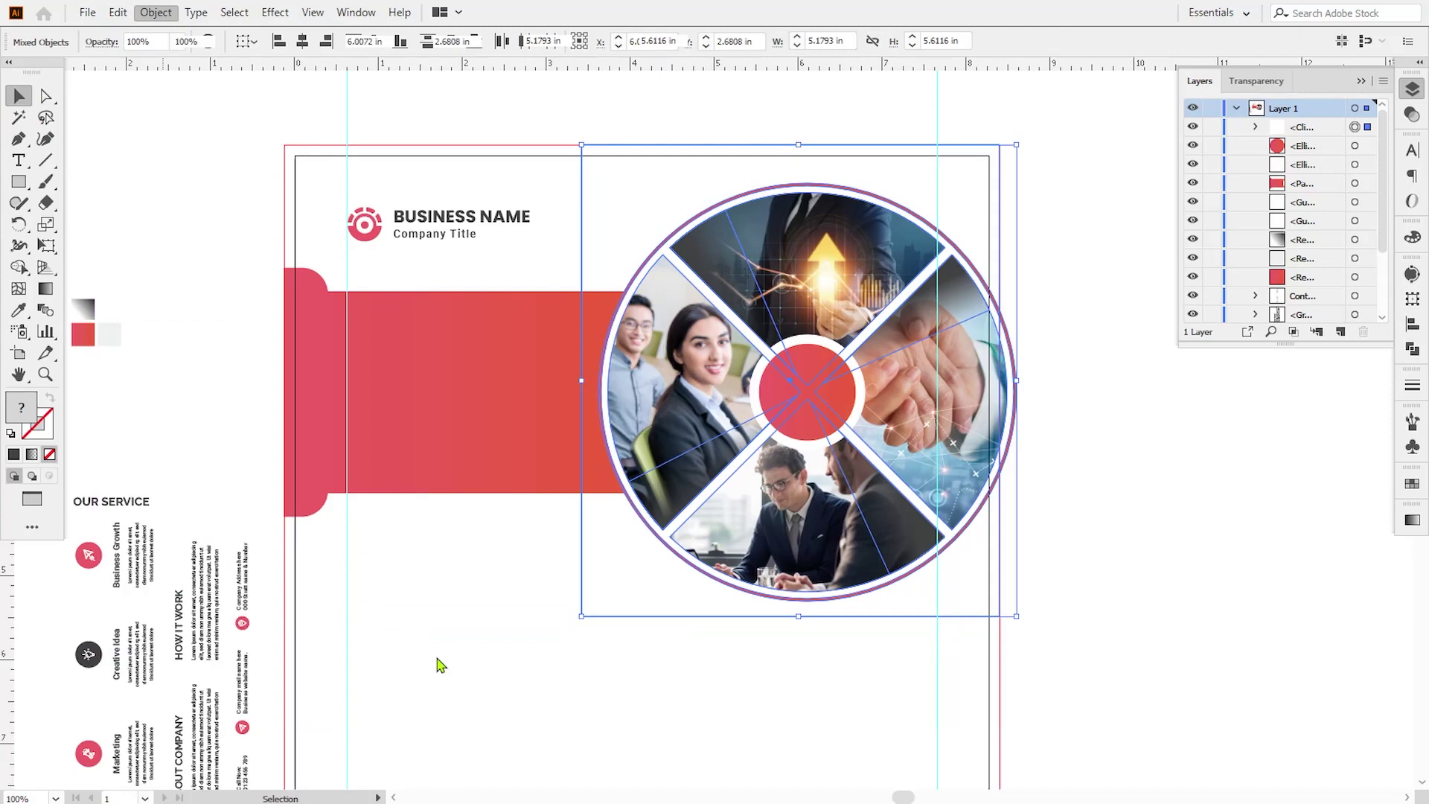
pyautogui.click(1179, 467)
pyautogui.moveTo(1074, 563); pyautogui.dragTo(1111, 549)
pyautogui.moveTo(551, 644); pyautogui.dragTo(585, 645)
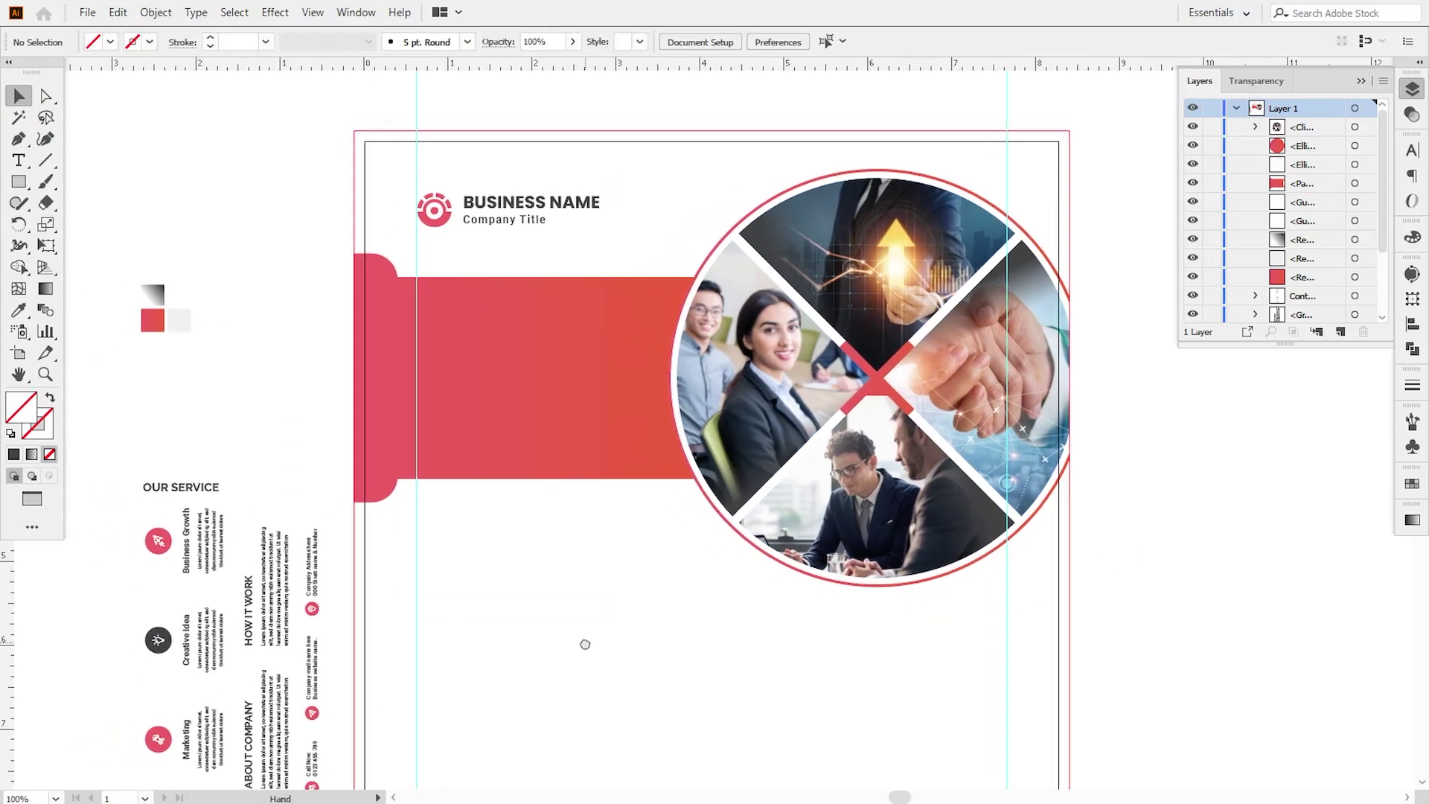
# - Place the white headline text block in front of the red banner at the margin guide, enlarged to about 2.31 in wide
pyautogui.moveTo(234, 447); pyautogui.dragTo(258, 468)
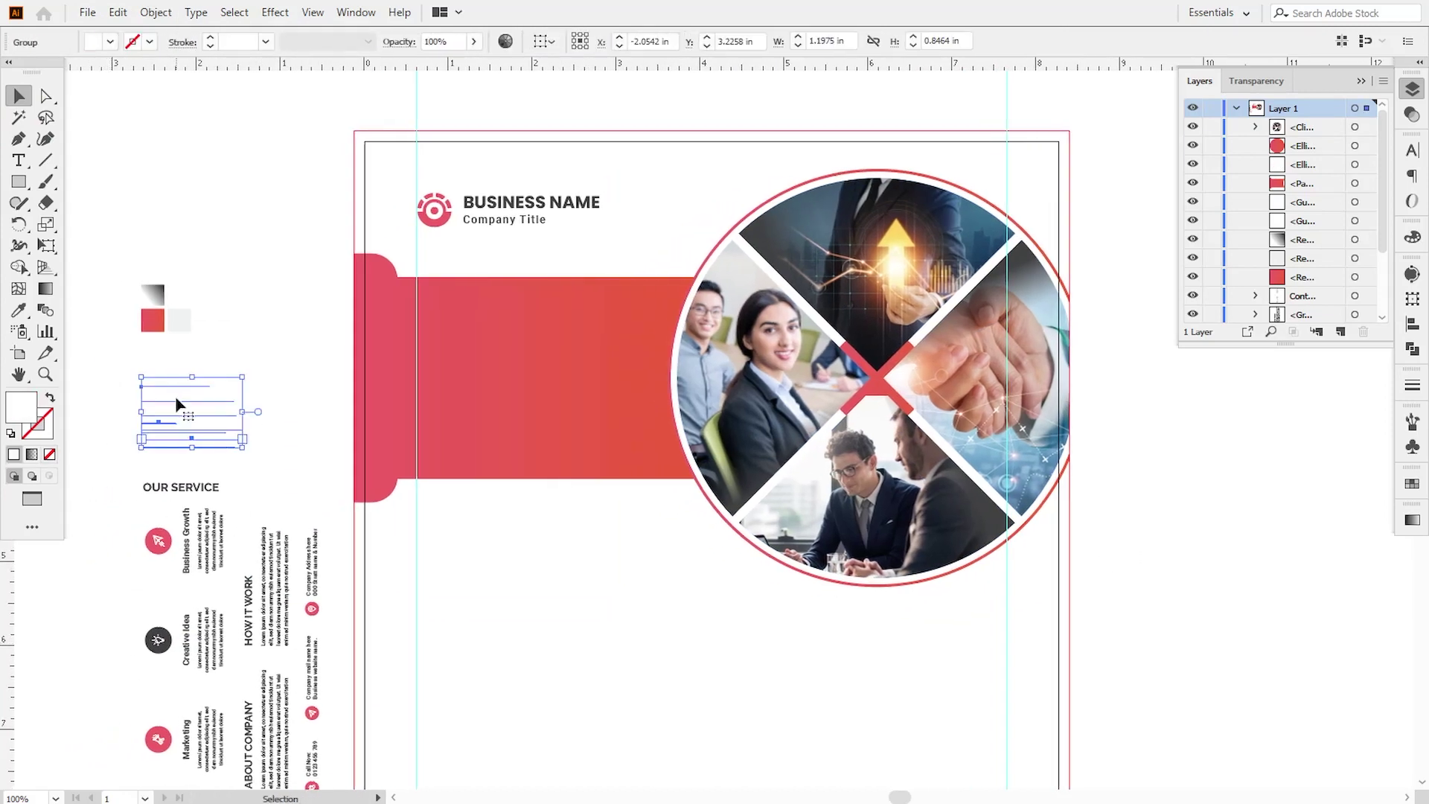
pyautogui.moveTo(207, 400); pyautogui.dragTo(483, 332)
pyautogui.moveTo(596, 570)
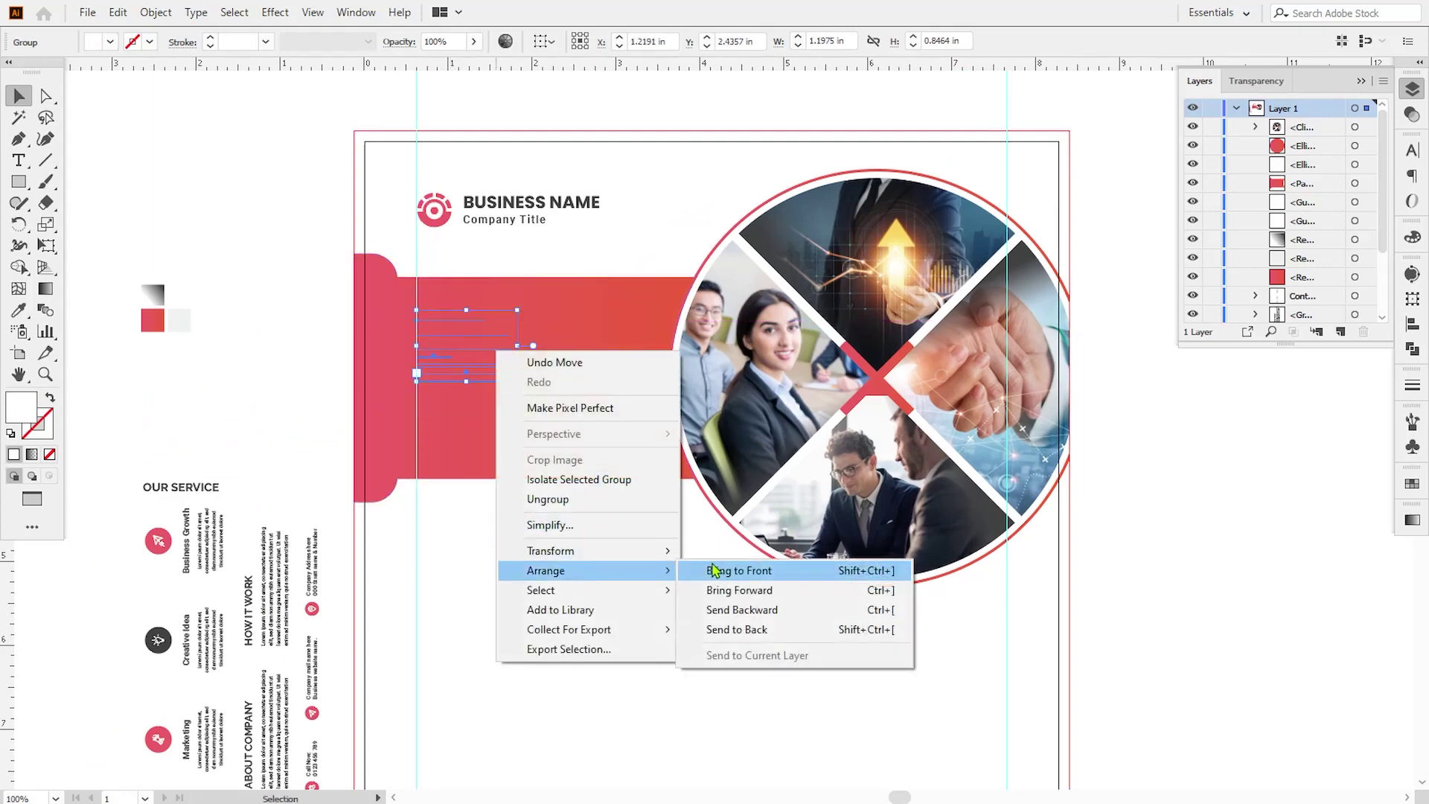
pyautogui.click(708, 574)
pyautogui.moveTo(518, 381); pyautogui.dragTo(611, 451)
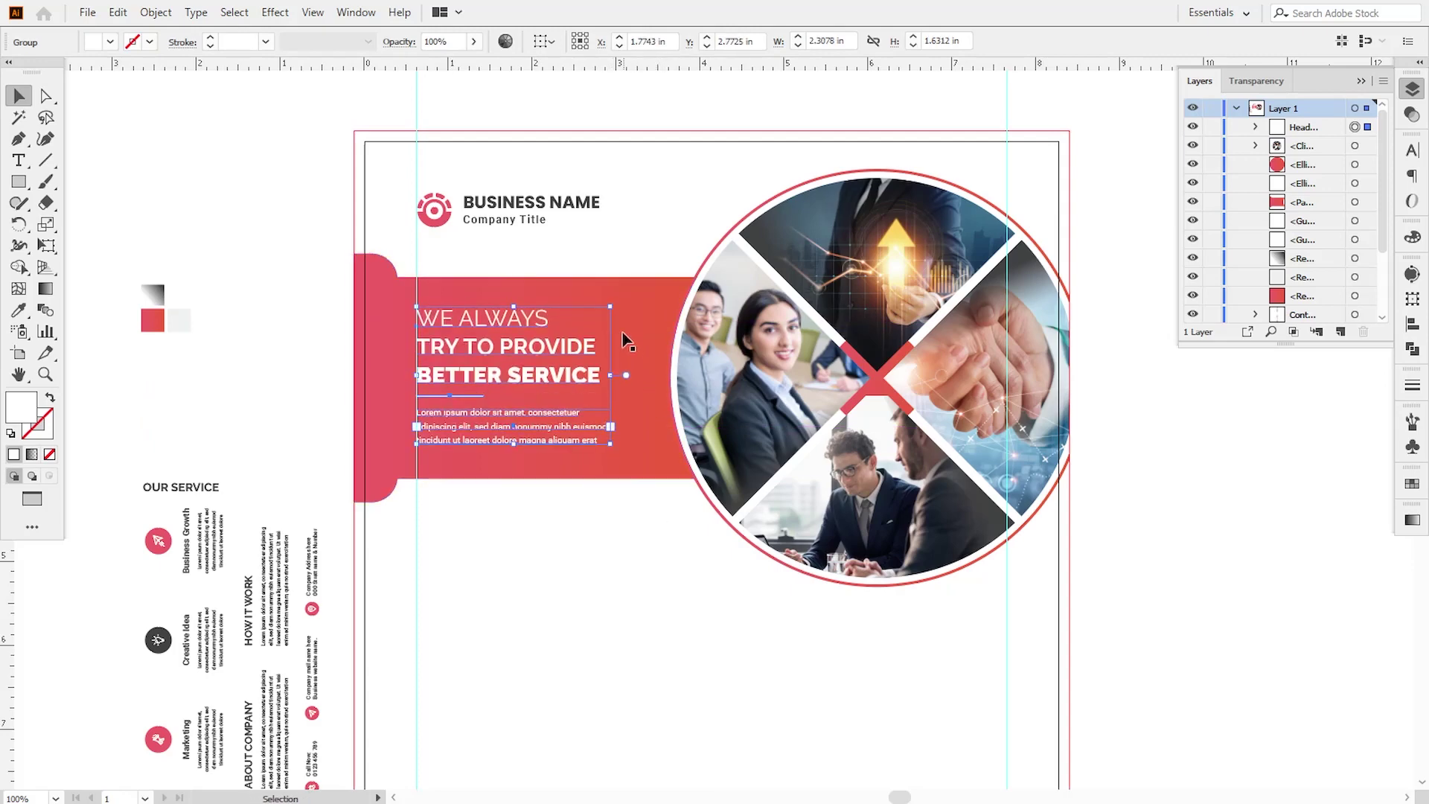
# - Shrink the headline text block to about 2.16 in wide and shift it left onto the margin guide
pyautogui.moveTo(611, 313); pyautogui.dragTo(601, 316)
pyautogui.hotkey('ctrl', 'z')
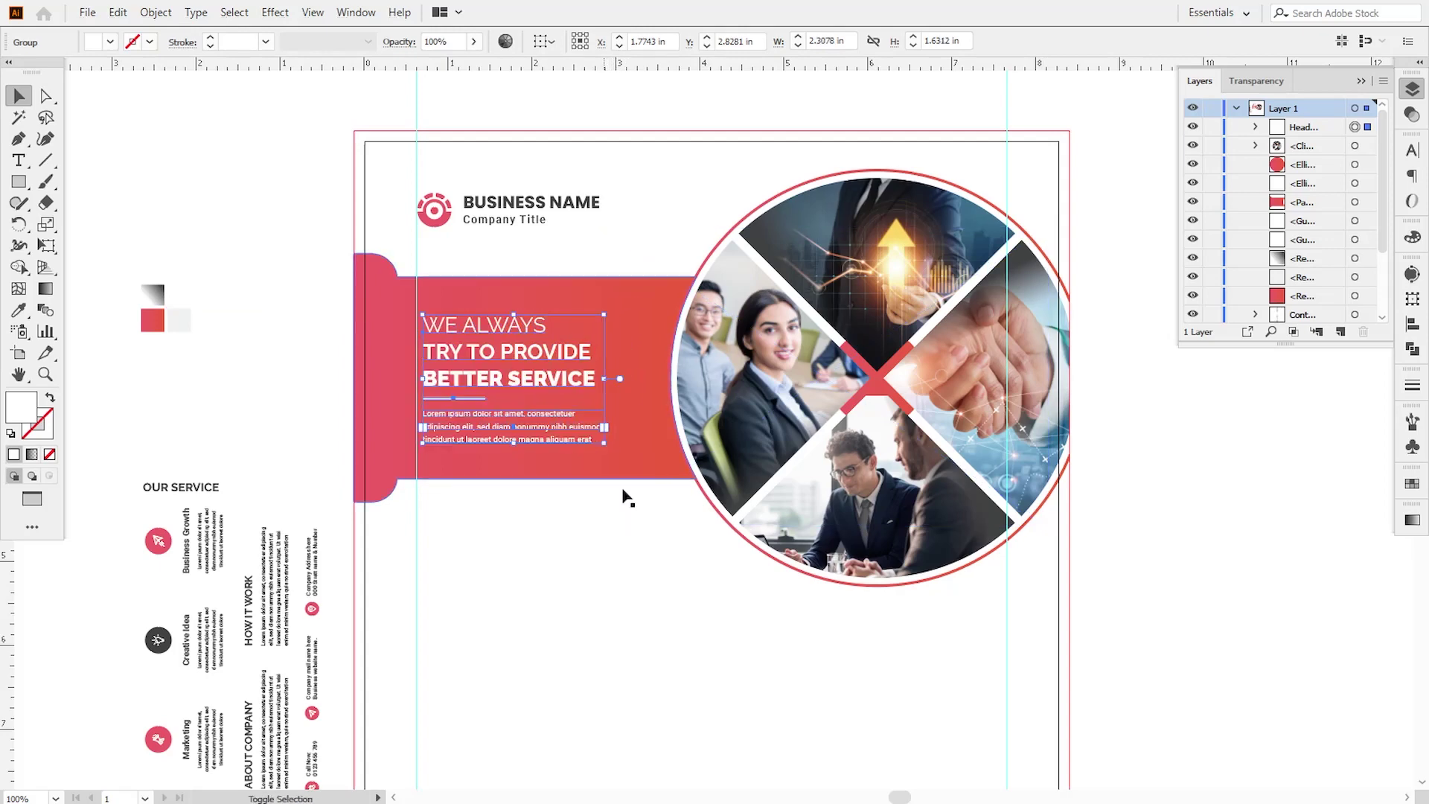
pyautogui.press('Left')
pyautogui.press('Left')
pyautogui.press('Left')
pyautogui.press('Left')
pyautogui.press('Left')
pyautogui.press('Left')
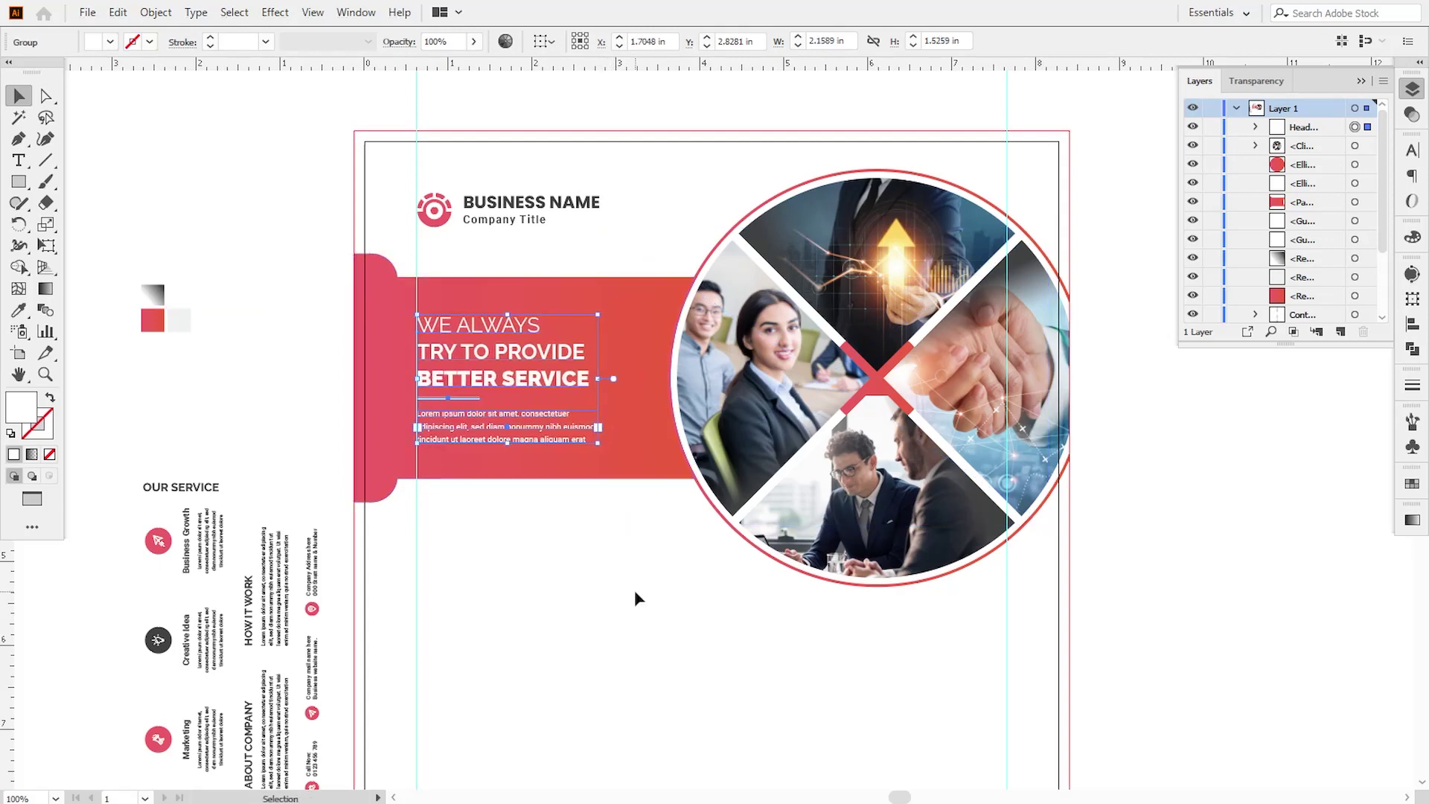
pyautogui.click(634, 590)
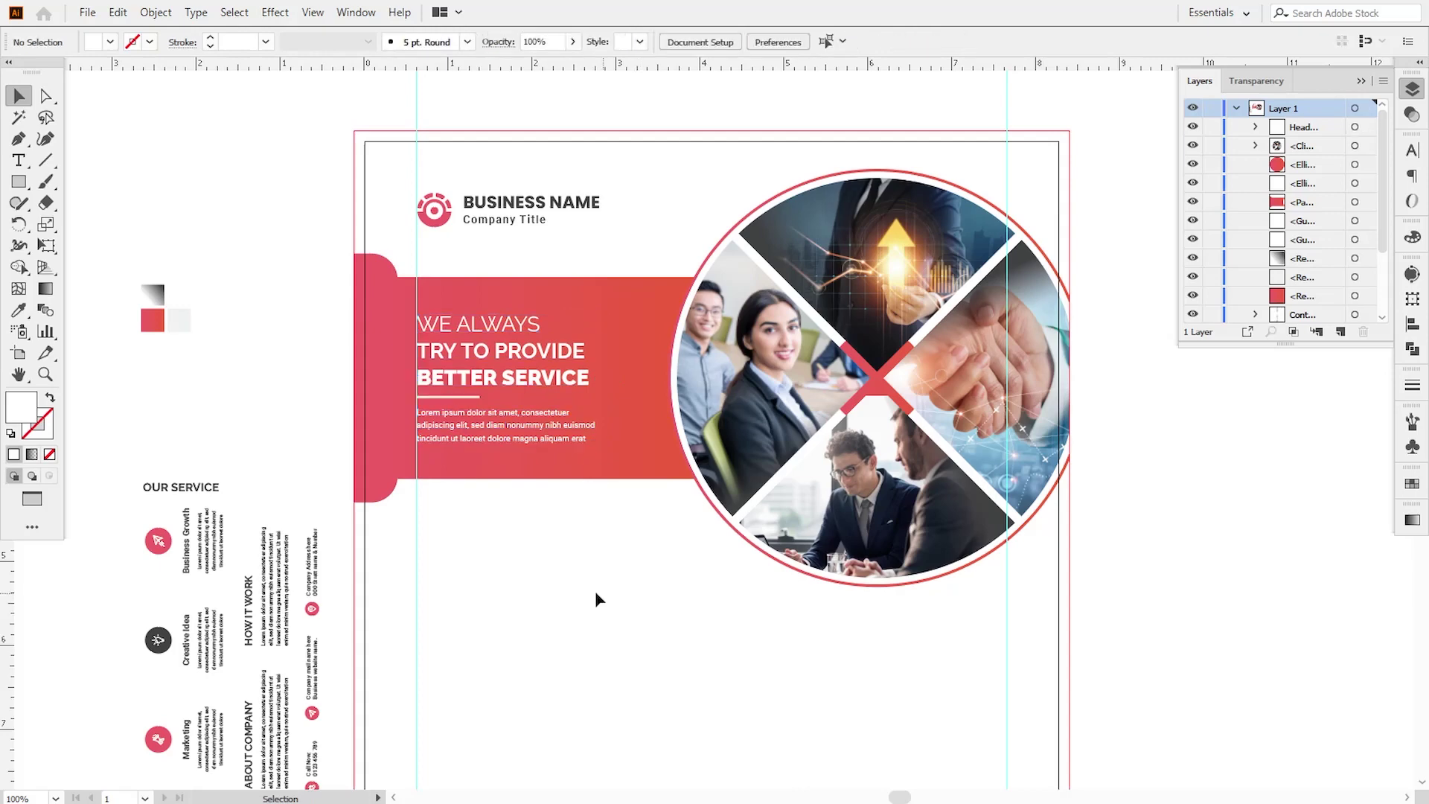
# - Move the OUR SERVICE heading below the red banner at the left margin guide and enlarge it
pyautogui.scroll(-1, 579, 595)
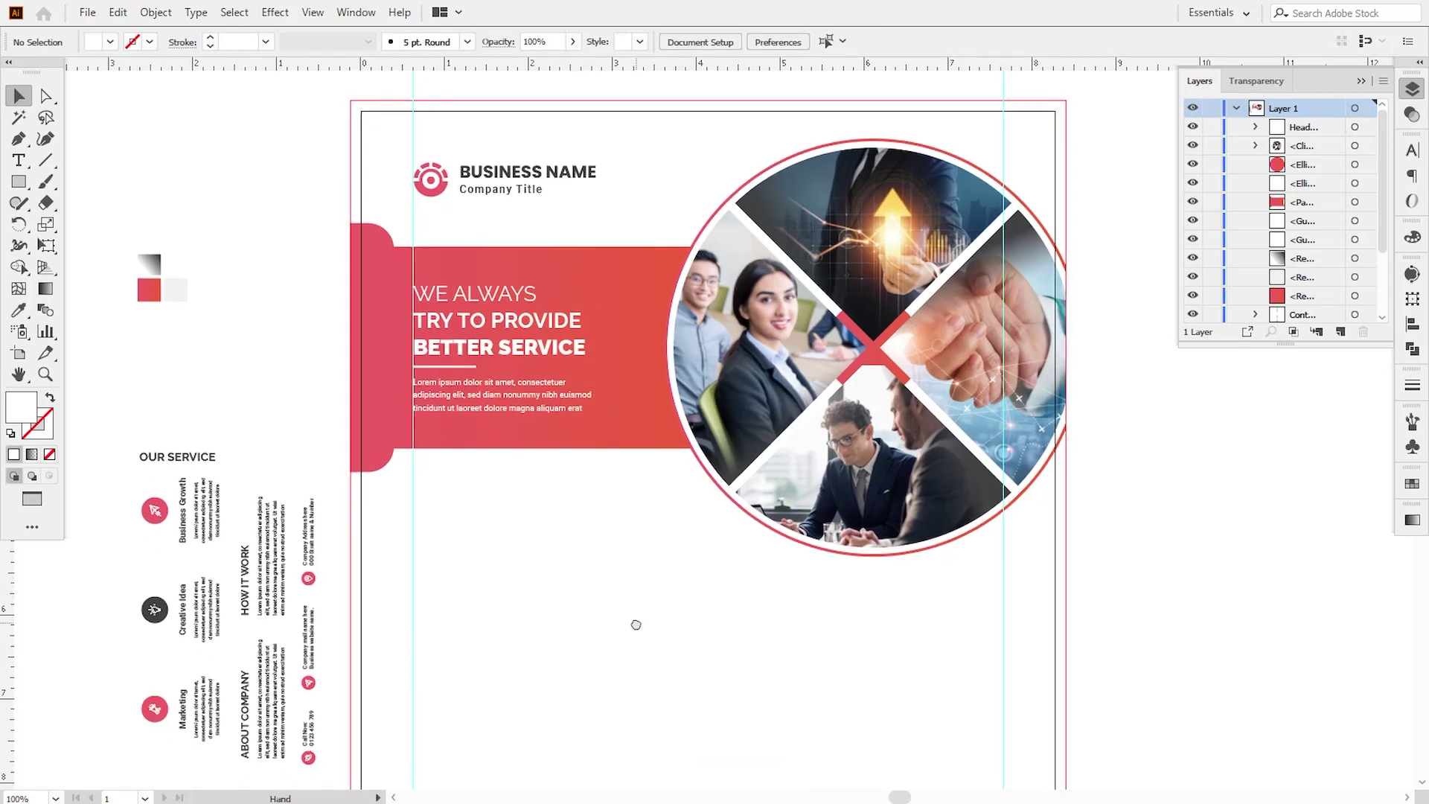
pyautogui.moveTo(636, 625); pyautogui.dragTo(657, 584)
pyautogui.moveTo(167, 409); pyautogui.dragTo(566, 454)
pyautogui.click(582, 499)
pyautogui.click(561, 449)
pyautogui.click(568, 524)
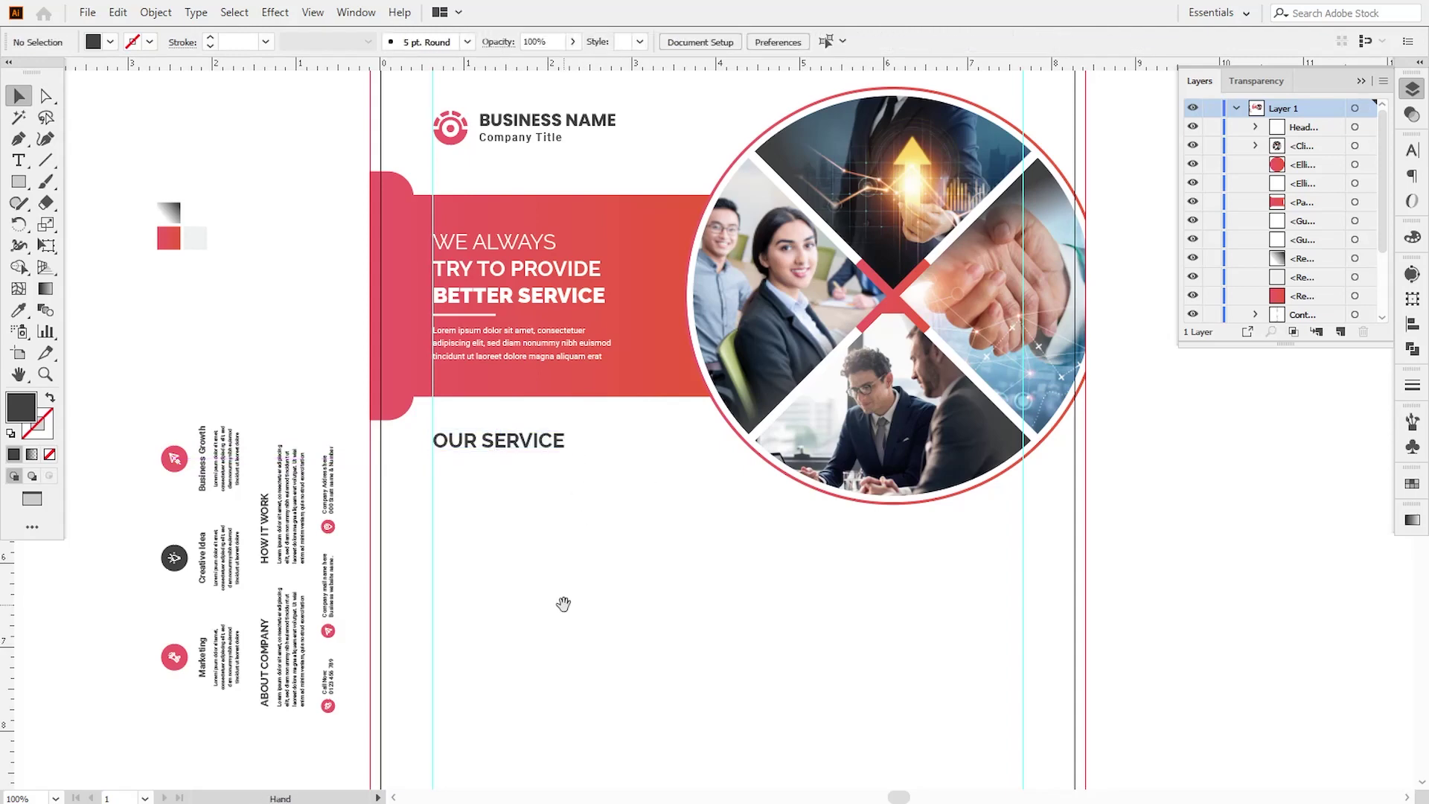
# - Rotate the three service items upright and place them below OUR SERVICE, scaled to about 7.02 in wide between the margin guides
pyautogui.moveTo(565, 603); pyautogui.dragTo(563, 552)
pyautogui.moveTo(138, 362); pyautogui.dragTo(224, 625)
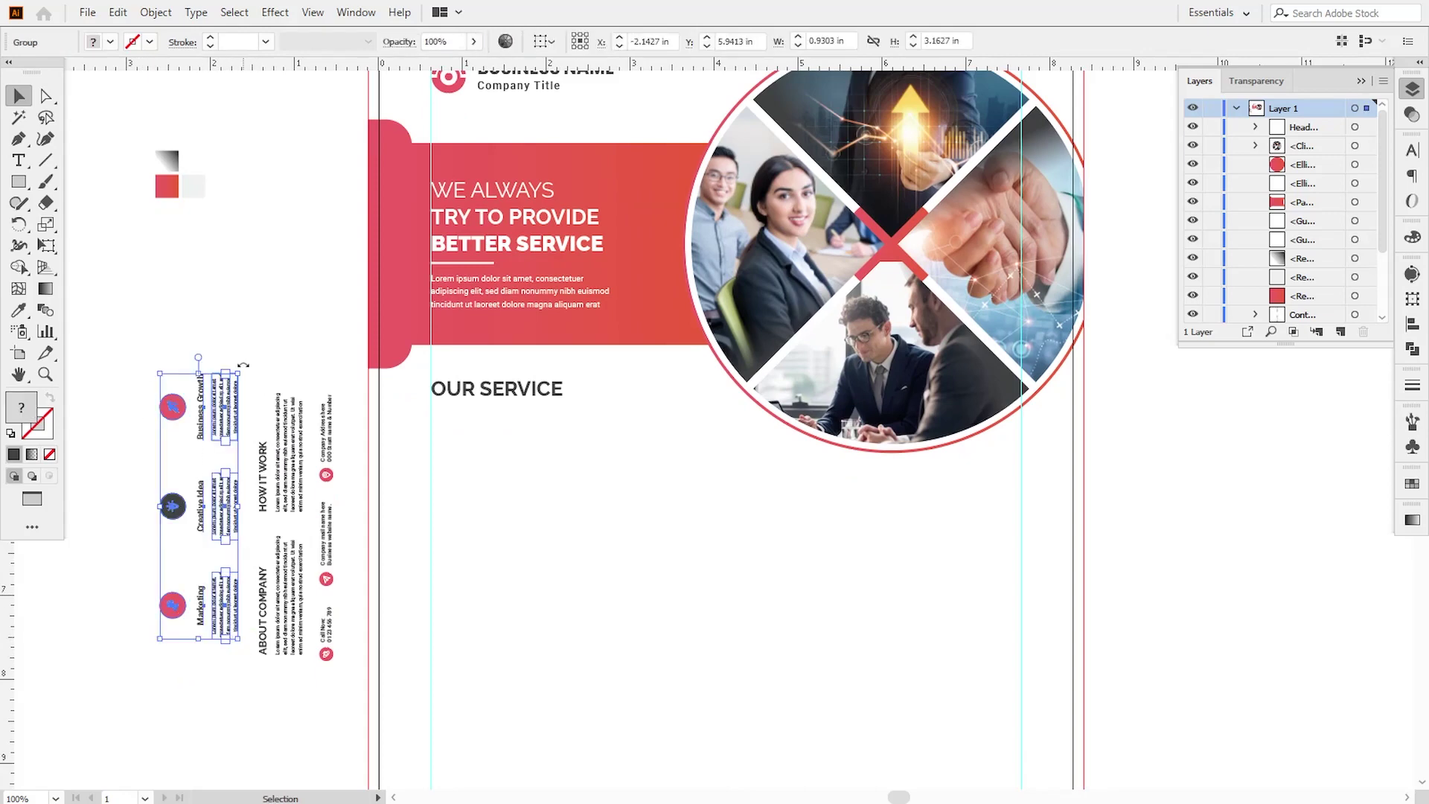
pyautogui.moveTo(241, 368); pyautogui.dragTo(315, 555)
pyautogui.moveTo(204, 493); pyautogui.dragTo(570, 466)
pyautogui.moveTo(699, 519); pyautogui.dragTo(1025, 617)
# - Move the row of service items down to about Y 6.67 in and lower the OUR SERVICE heading towards it
pyautogui.press('Down')
pyautogui.press('Down')
pyautogui.press('Down')
pyautogui.press('Down')
pyautogui.press('Down')
pyautogui.press('Down')
pyautogui.press('Down')
pyautogui.press('Down')
pyautogui.press('Down')
pyautogui.press('Down')
pyautogui.press('Down')
pyautogui.press('Down')
pyautogui.press('Down')
pyautogui.press('Down')
pyautogui.press('Down')
pyautogui.press('Down')
pyautogui.press('Down')
pyautogui.press('Down')
pyautogui.press('Down')
pyautogui.press('Down')
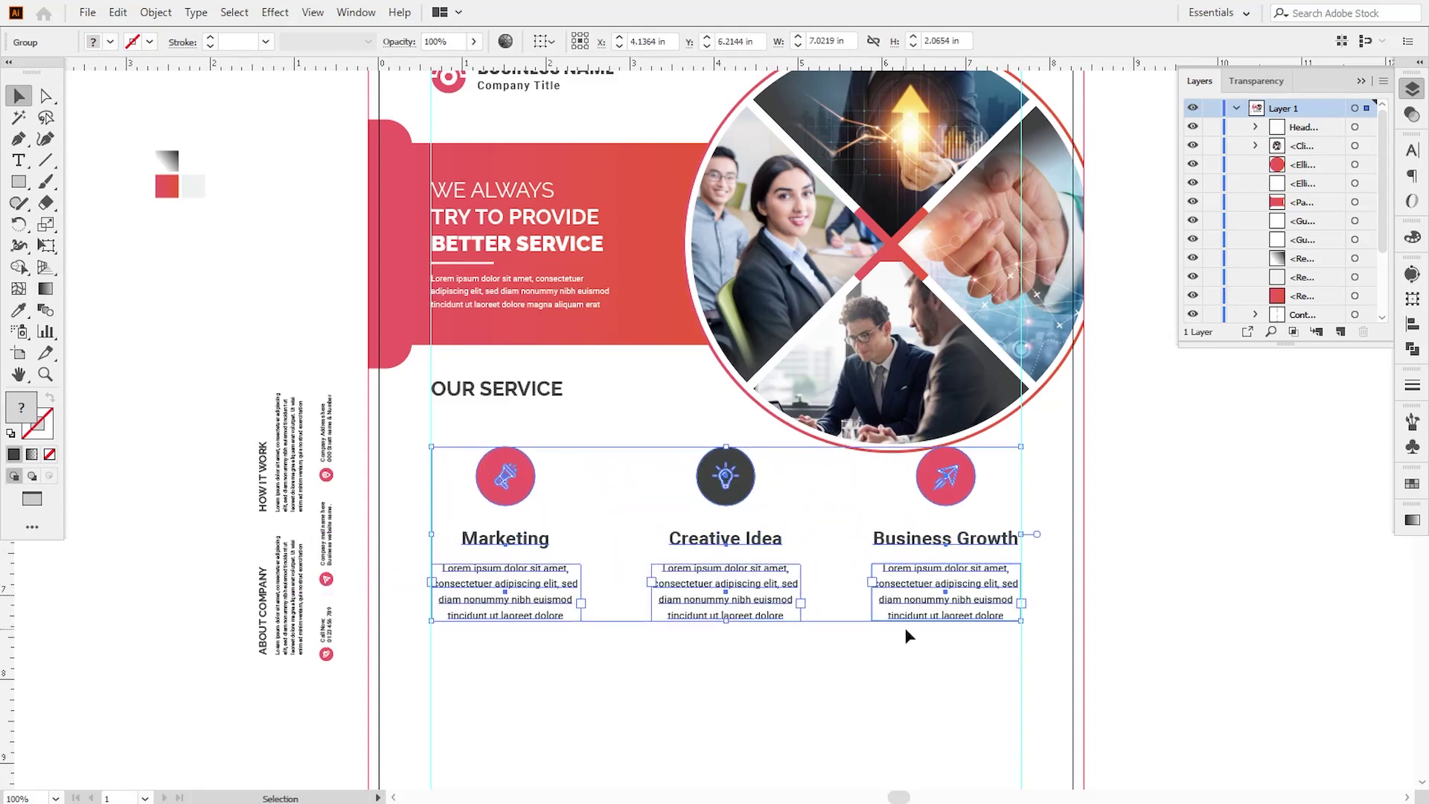
pyautogui.press('Down')
pyautogui.press('Down')
pyautogui.press('Down')
pyautogui.press('Down')
pyautogui.press('Down')
pyautogui.press('Down')
pyautogui.press('Down')
pyautogui.press('Down')
pyautogui.press('Down')
pyautogui.press('Down')
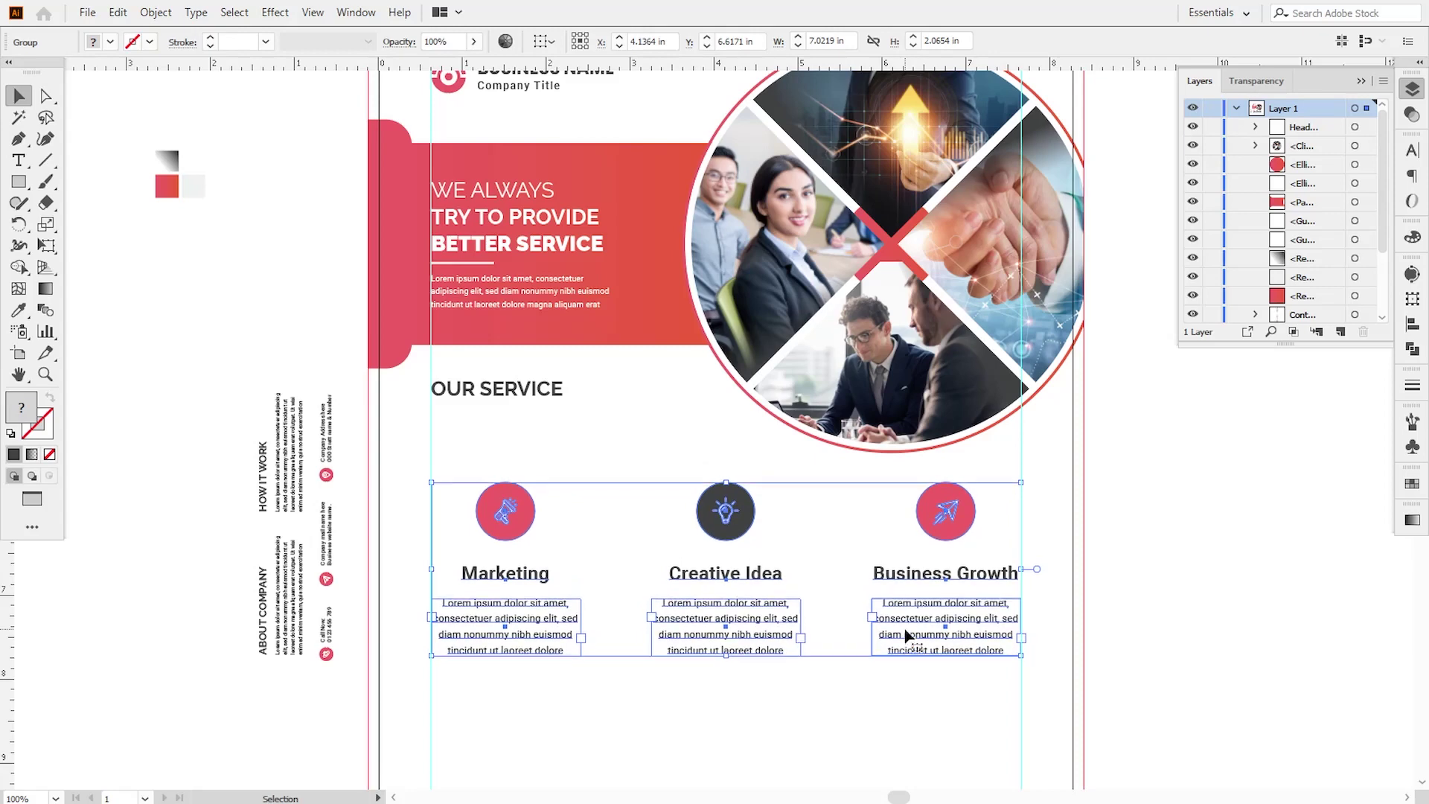
pyautogui.press('Down')
pyautogui.press('Down')
pyautogui.press('Down')
pyautogui.press('Down')
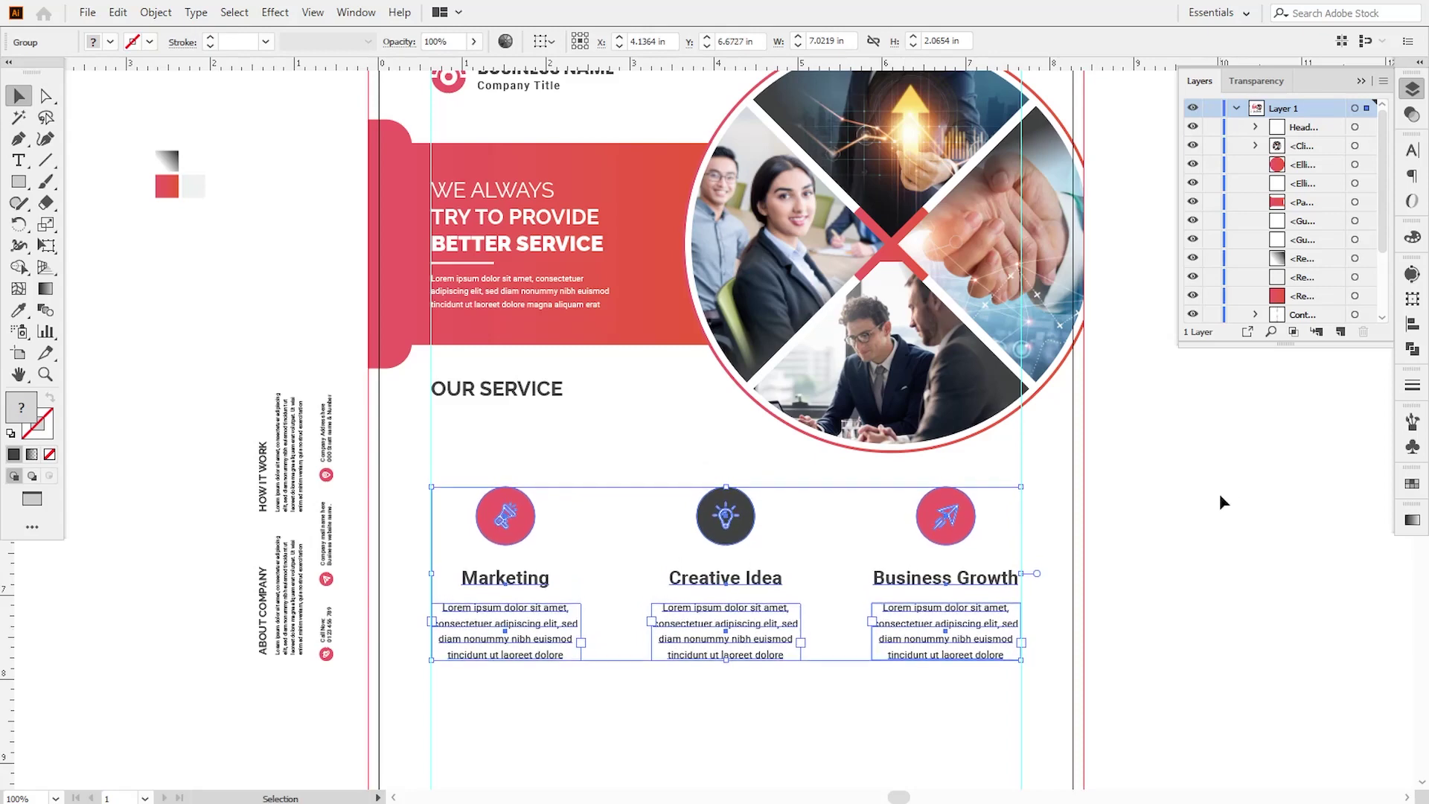
pyautogui.click(1219, 494)
pyautogui.moveTo(523, 394); pyautogui.dragTo(524, 437)
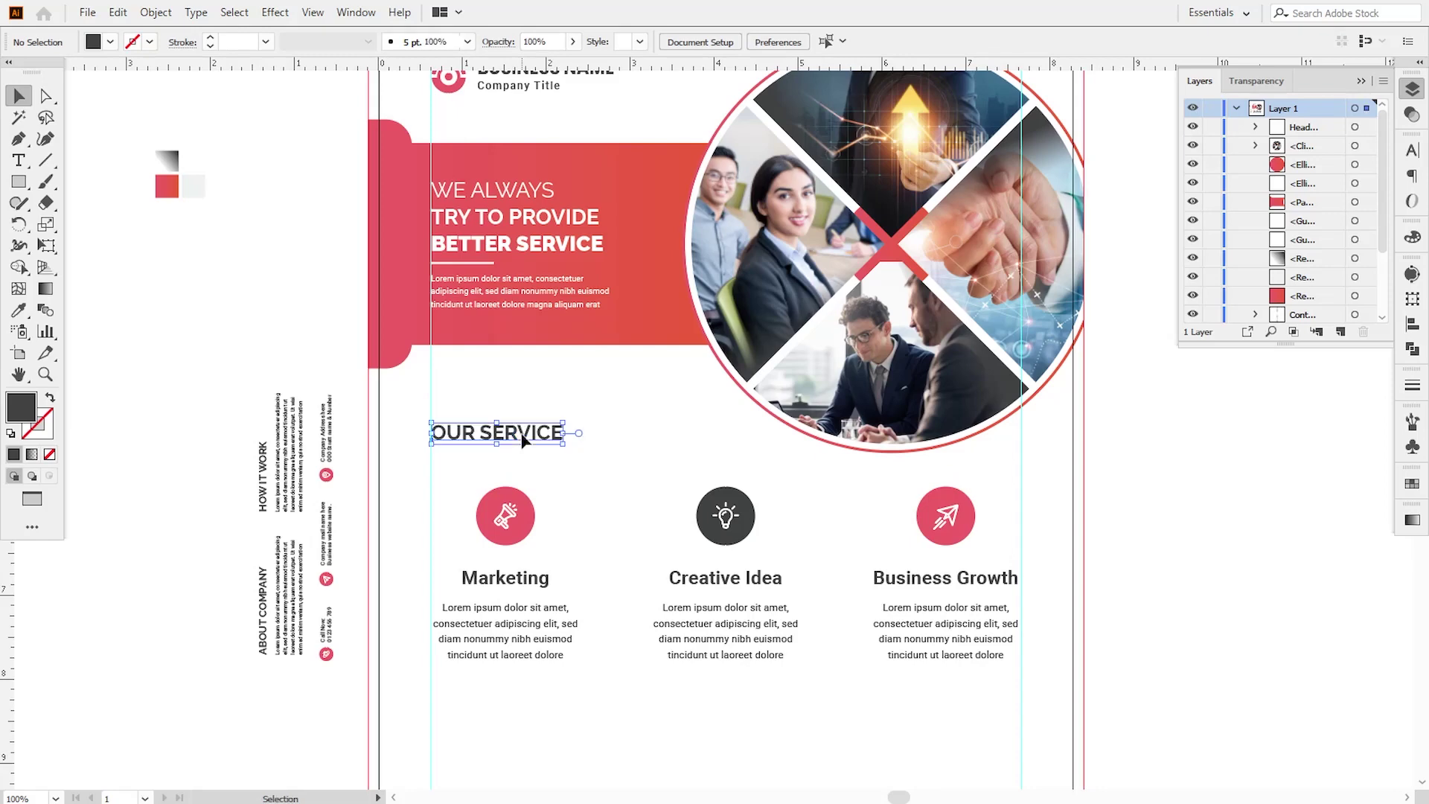
pyautogui.click(233, 382)
# - Draw a footer rectangle about 8.52 by 3.55 in across the bottom of the page, reaching the bleed edges
pyautogui.scroll(-6, 639, 530)
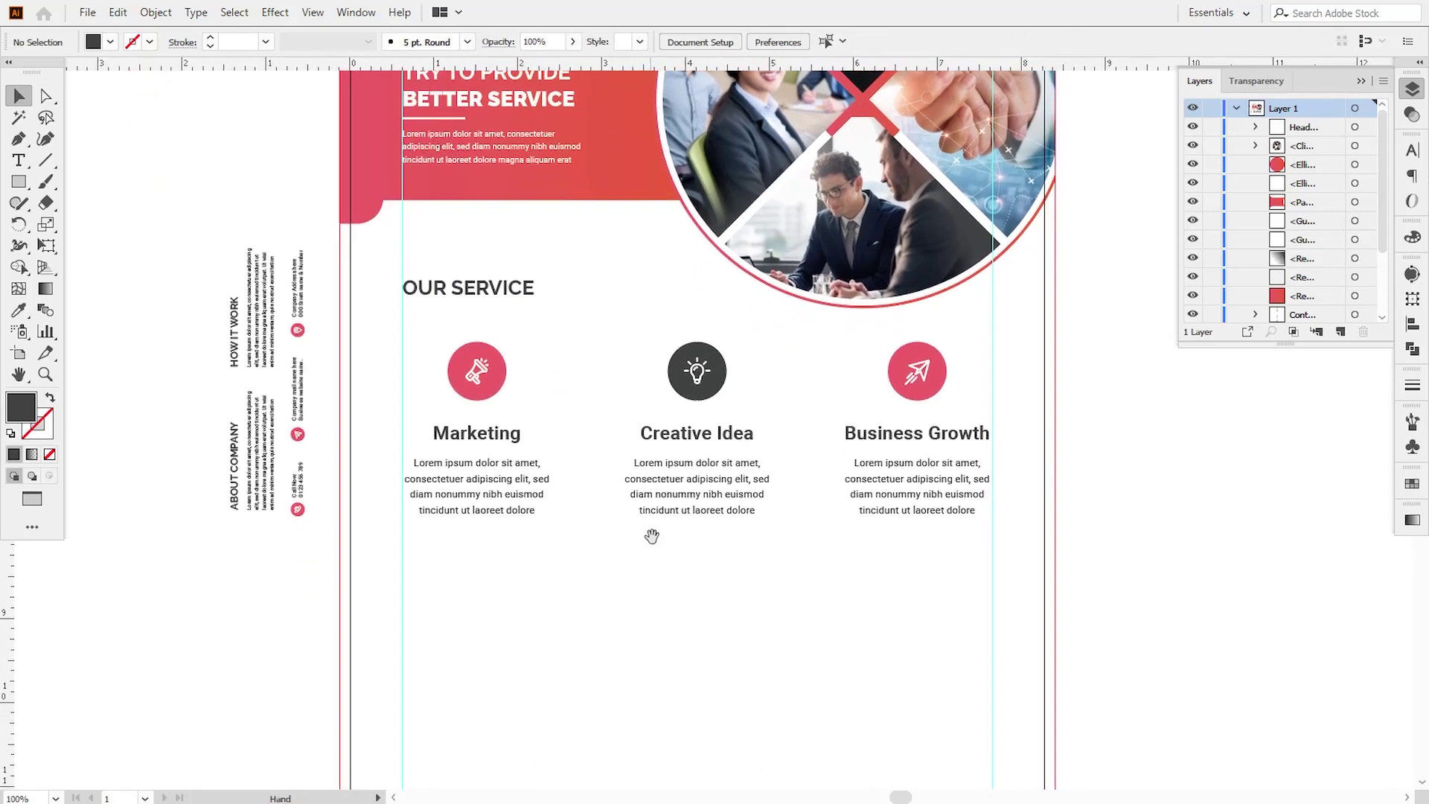
pyautogui.click(16, 185)
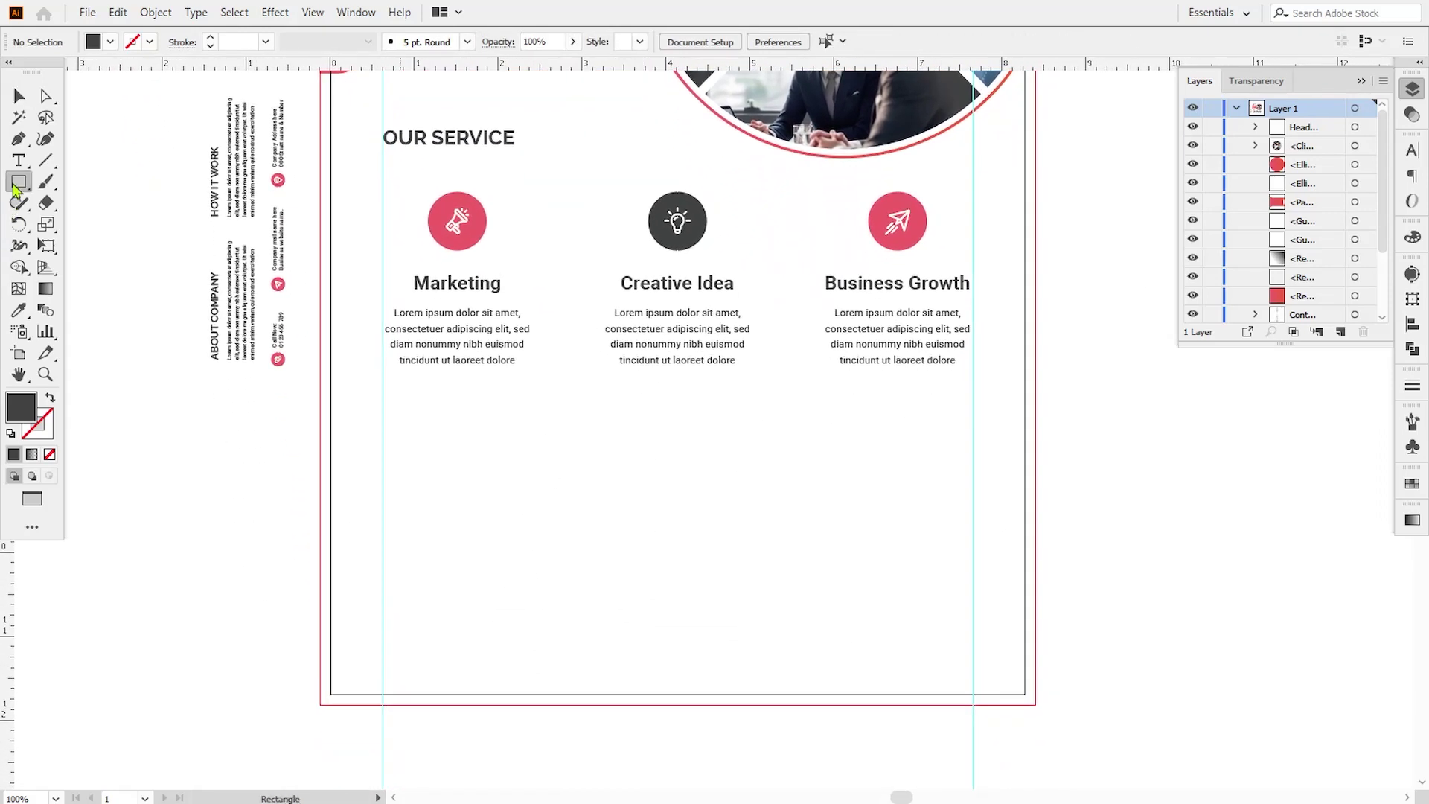
pyautogui.moveTo(320, 407); pyautogui.dragTo(1035, 704)
# - Fill the footer rectangle with the light gray sampled from the color swatch beside the page
pyautogui.moveTo(613, 488); pyautogui.dragTo(626, 643)
pyautogui.click(21, 311)
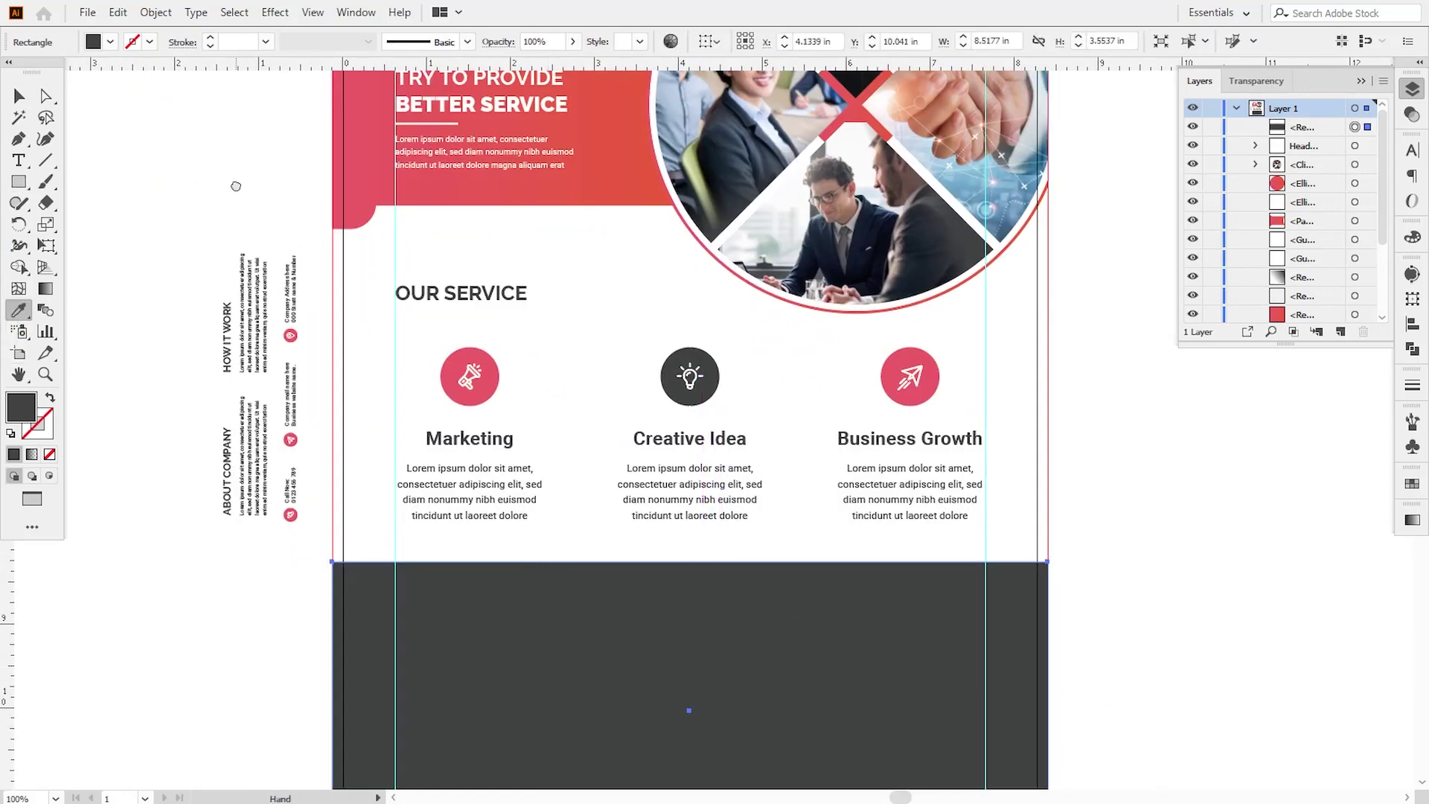
pyautogui.moveTo(236, 185); pyautogui.dragTo(292, 449)
pyautogui.click(221, 318)
pyautogui.moveTo(335, 632); pyautogui.dragTo(298, 439)
pyautogui.moveTo(539, 631); pyautogui.dragTo(486, 399)
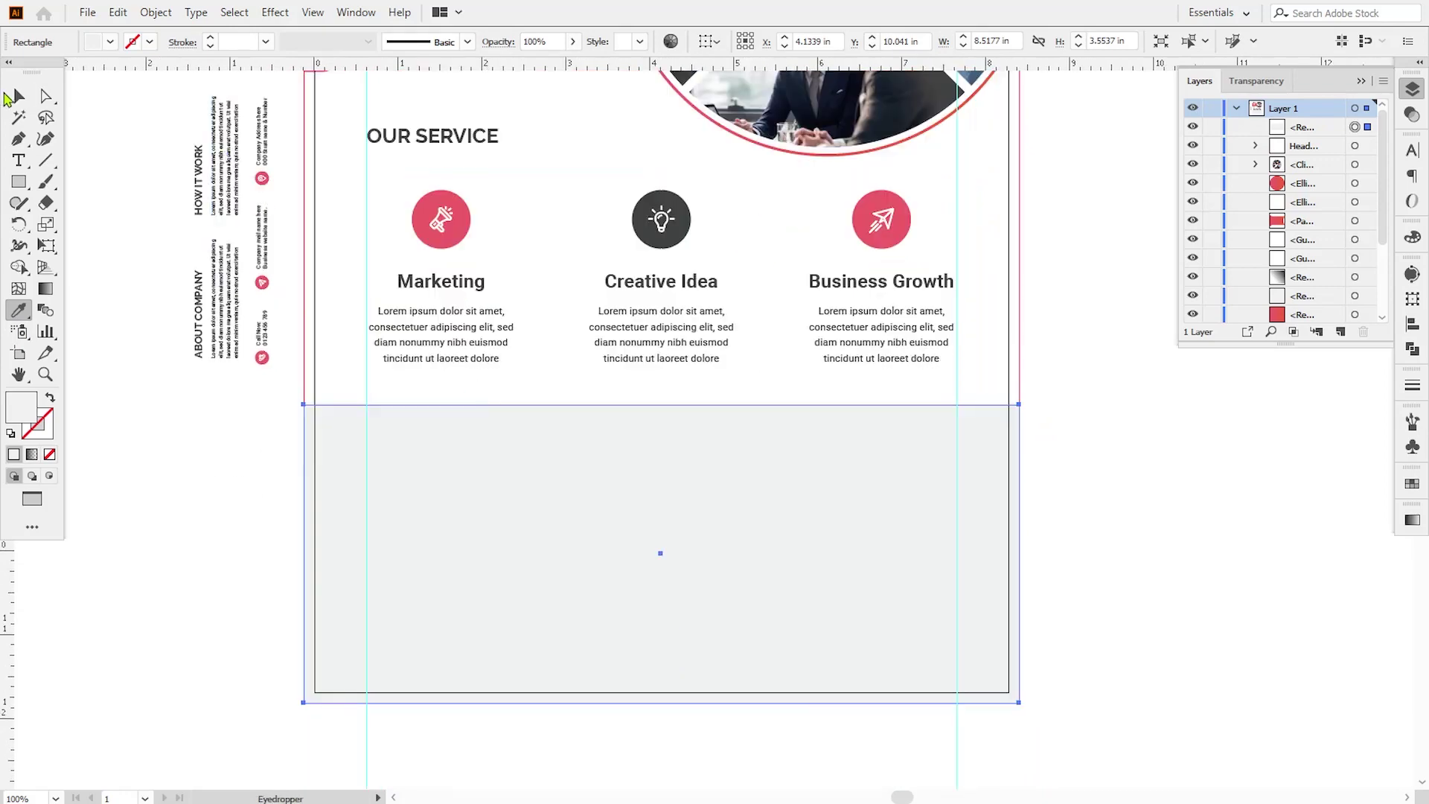
pyautogui.click(15, 100)
pyautogui.click(137, 469)
# - Rotate the ABOUT COMPANY, HOW IT WORK and contact blocks upright and move them together onto the gray footer
pyautogui.moveTo(625, 526); pyautogui.dragTo(674, 571)
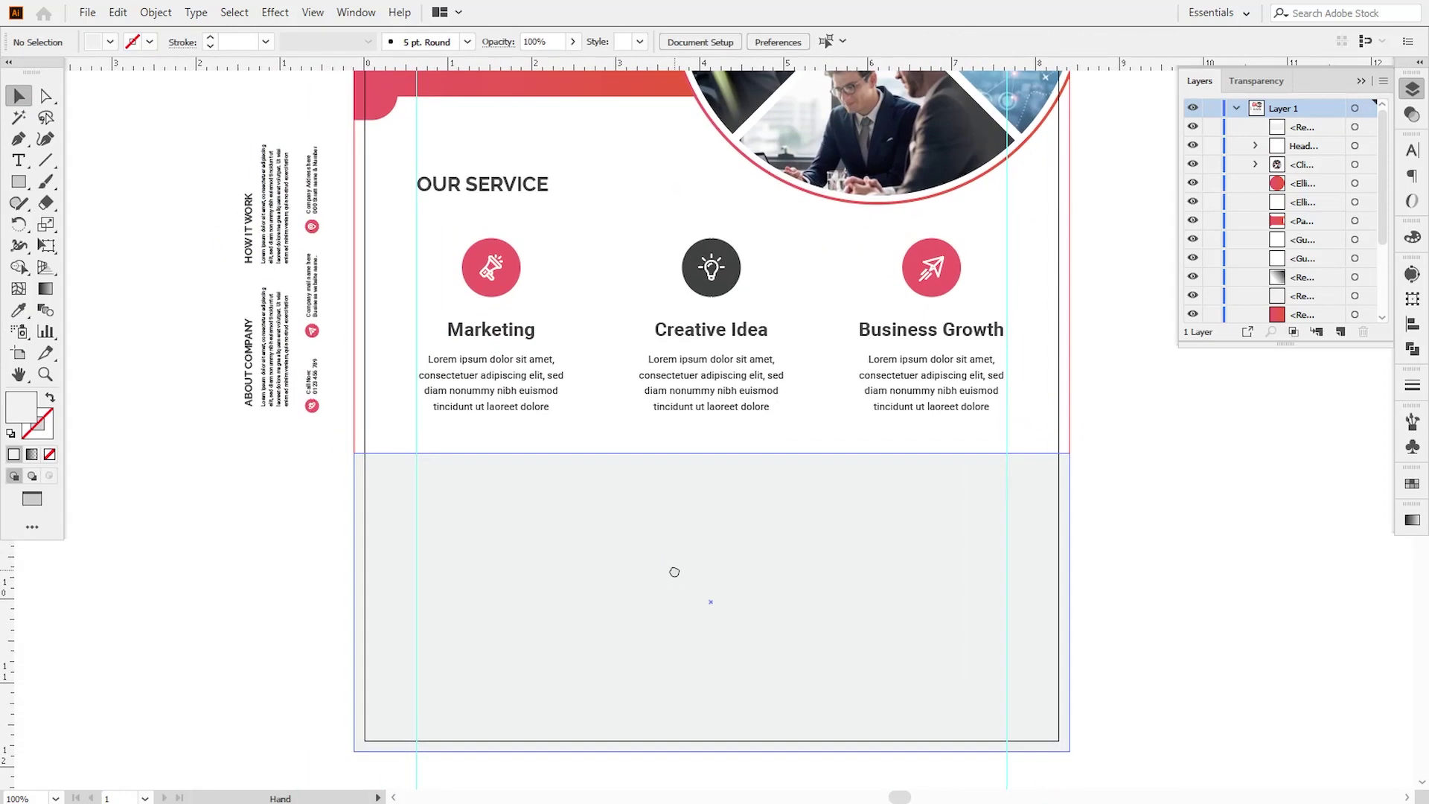
pyautogui.click(280, 327)
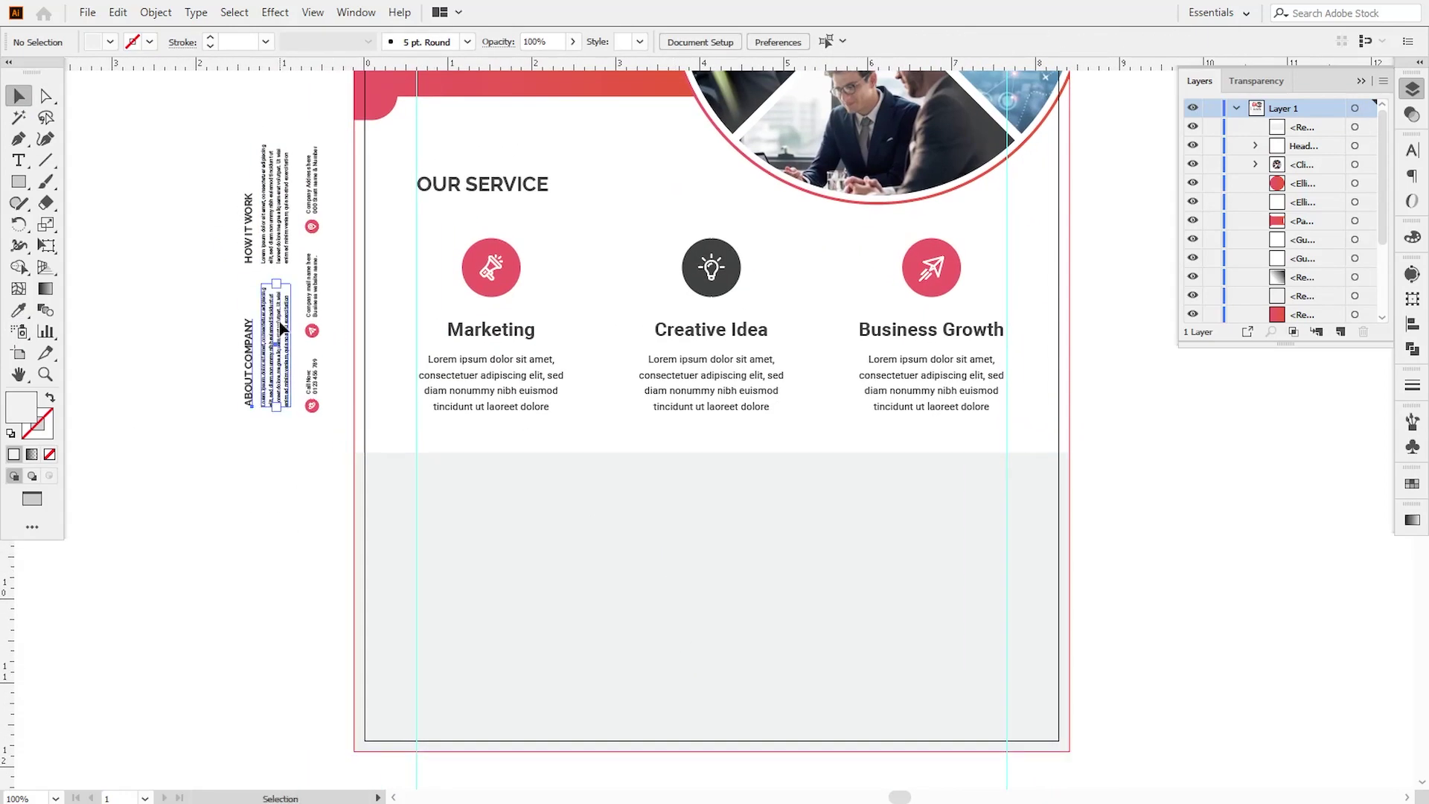
pyautogui.keyDown('shift'); pyautogui.click(285, 219); pyautogui.keyUp('shift')
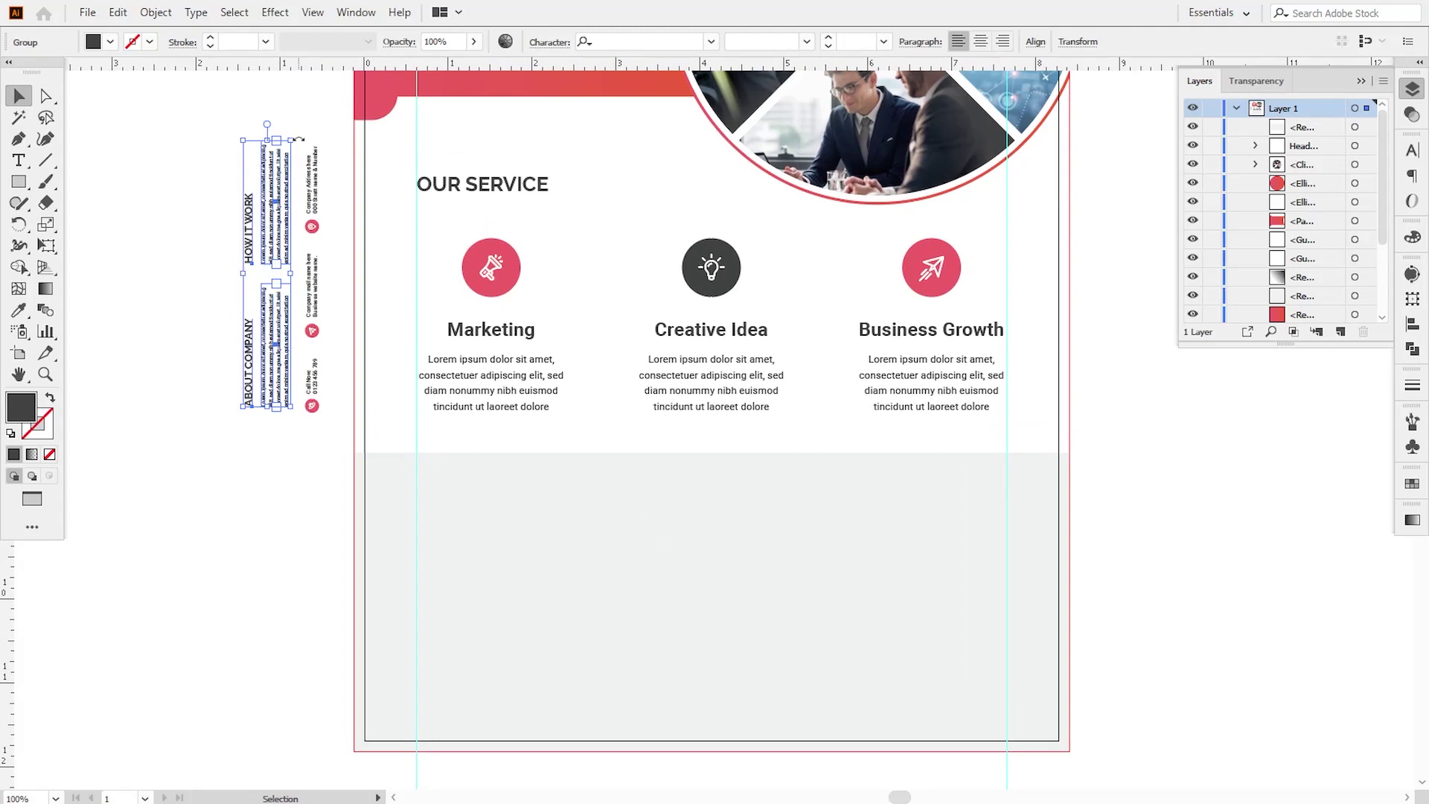
pyautogui.keyDown('shift'); pyautogui.click(317, 159); pyautogui.keyUp('shift')
pyautogui.moveTo(326, 135); pyautogui.dragTo(399, 350)
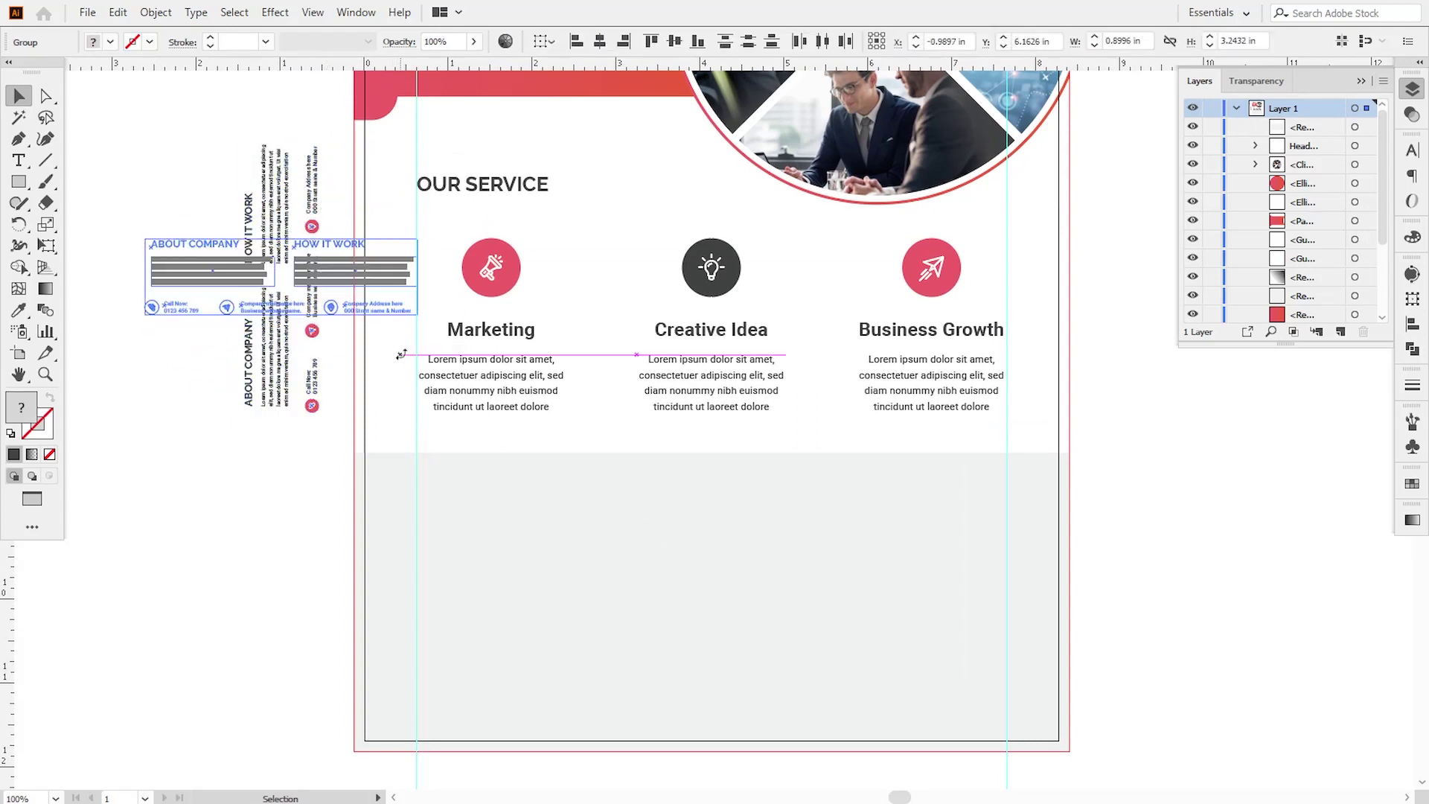
pyautogui.moveTo(214, 248); pyautogui.dragTo(478, 476)
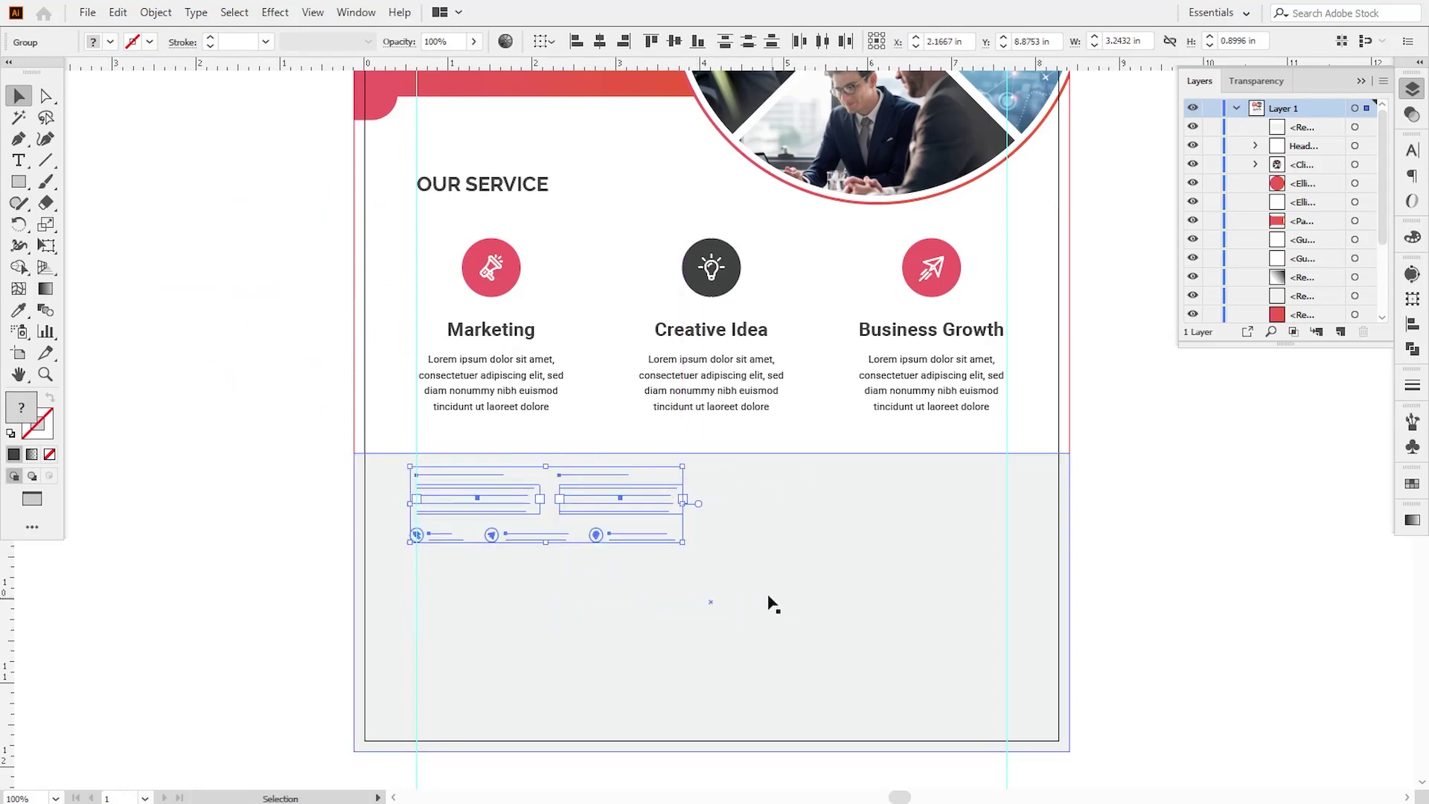
# - Enlarge the footer text and contact blocks to about 7.10 in wide and bring them in front of the gray rectangle
pyautogui.moveTo(686, 548); pyautogui.dragTo(1005, 713)
pyautogui.rightClick(843, 544)
pyautogui.moveTo(955, 458)
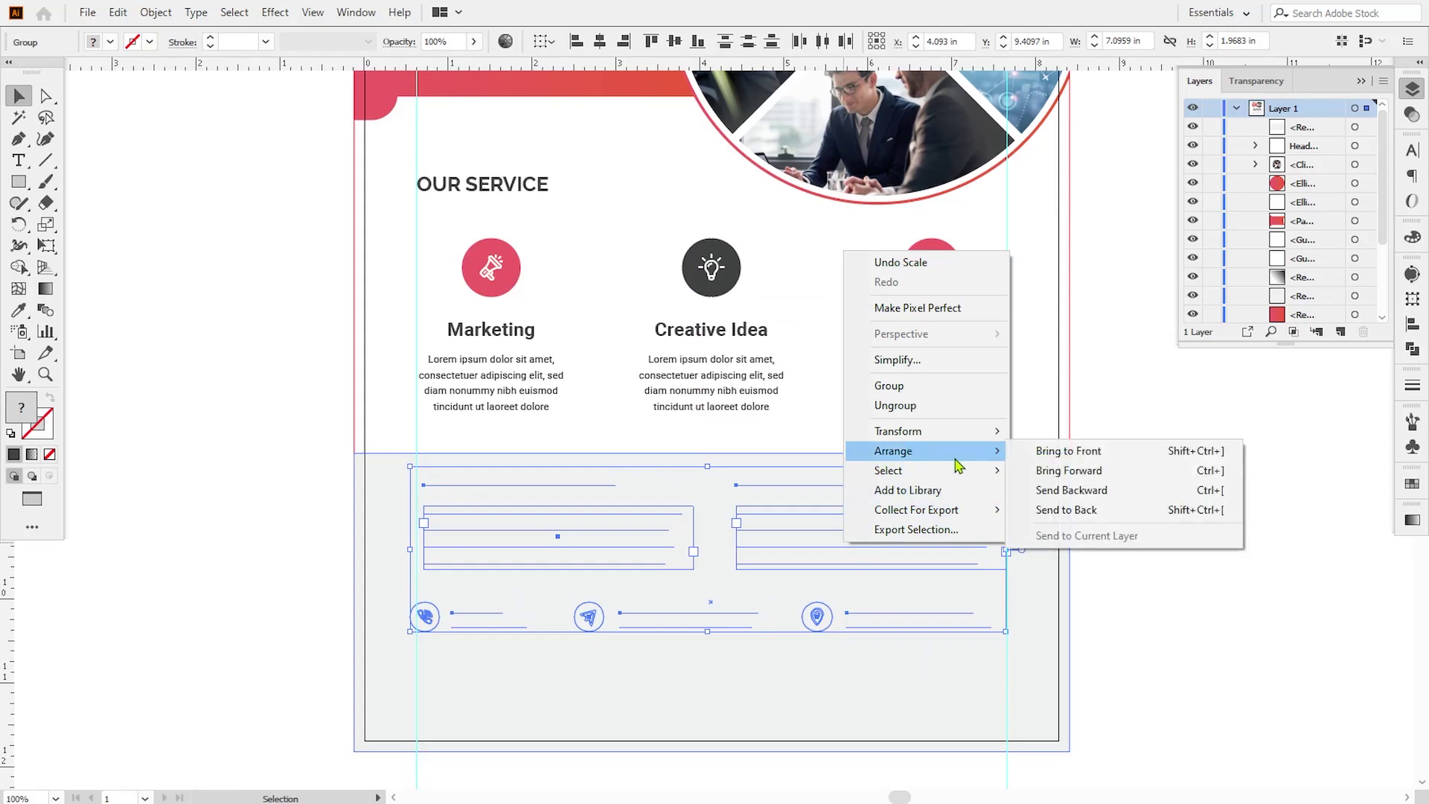
pyautogui.click(1033, 451)
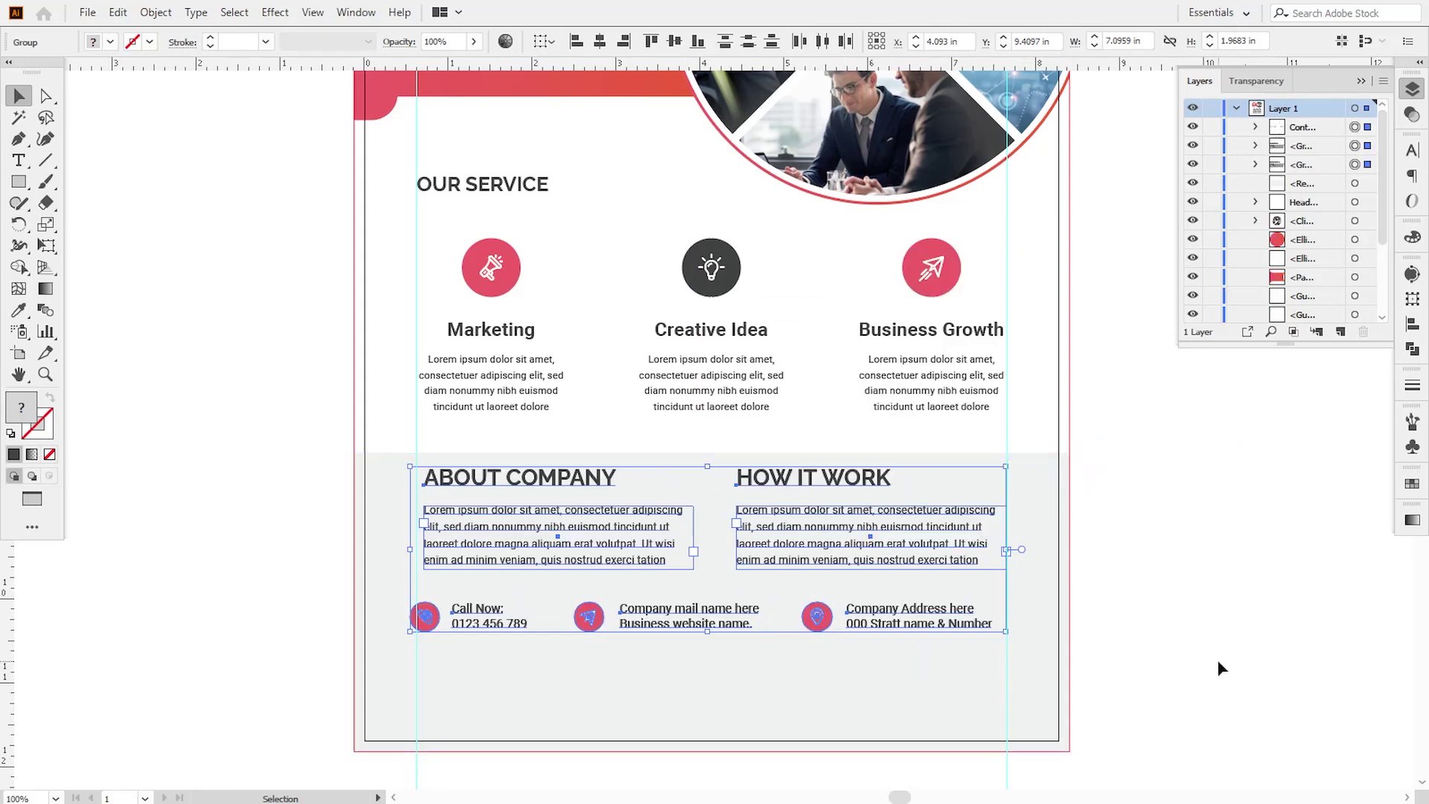
# - Nudge the ABOUT COMPANY, HOW IT WORK and contact blocks down within the gray footer
pyautogui.press('Down')
pyautogui.press('Down')
pyautogui.press('Down')
pyautogui.press('Down')
pyautogui.press('Down')
pyautogui.press('Down')
pyautogui.press('Down')
pyautogui.press('Down')
pyautogui.press('Down')
pyautogui.press('Down')
pyautogui.press('Down')
pyautogui.press('Down')
pyautogui.press('Down')
pyautogui.press('Down')
pyautogui.press('Down')
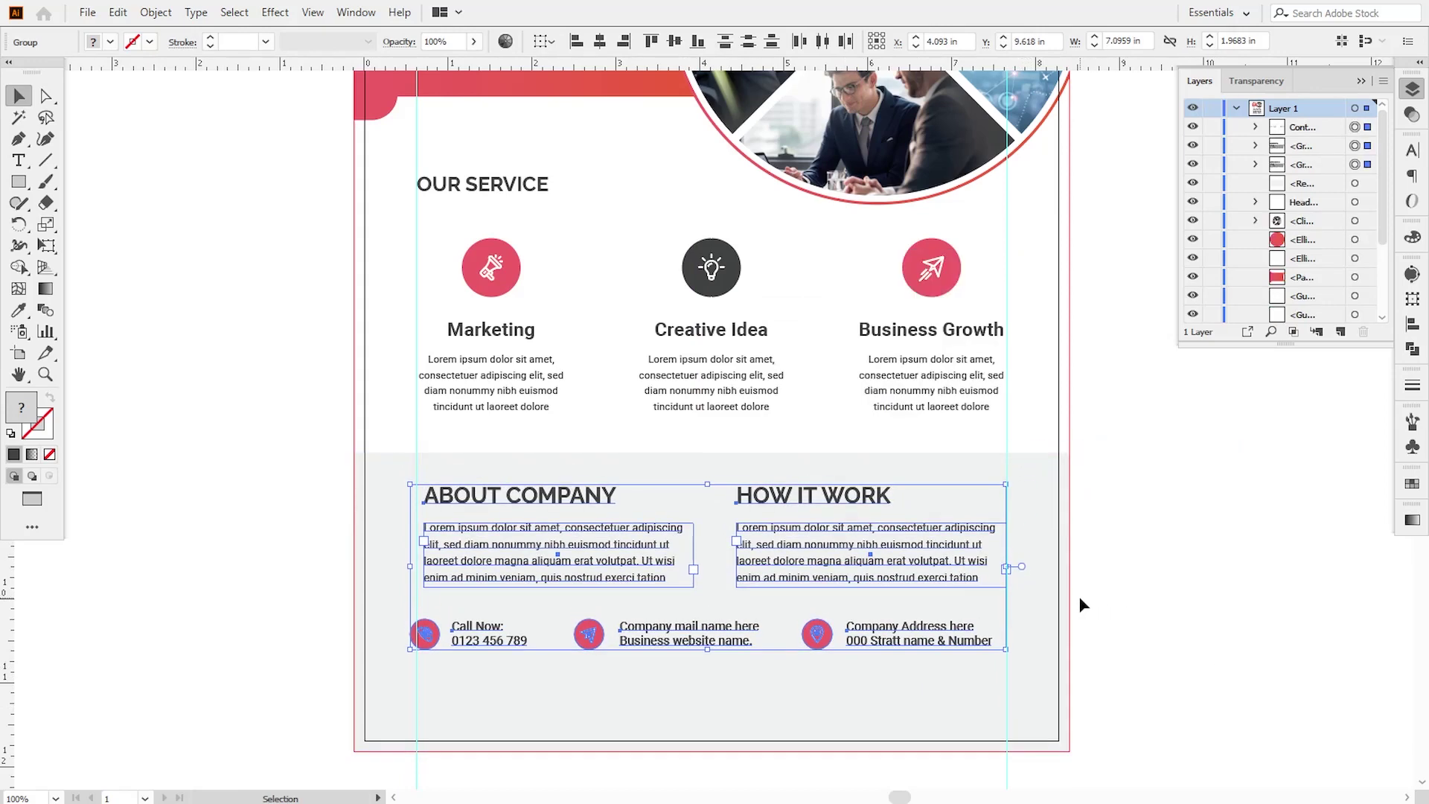
pyautogui.press('Down')
pyautogui.press('Down')
pyautogui.press('Down')
pyautogui.press('Down')
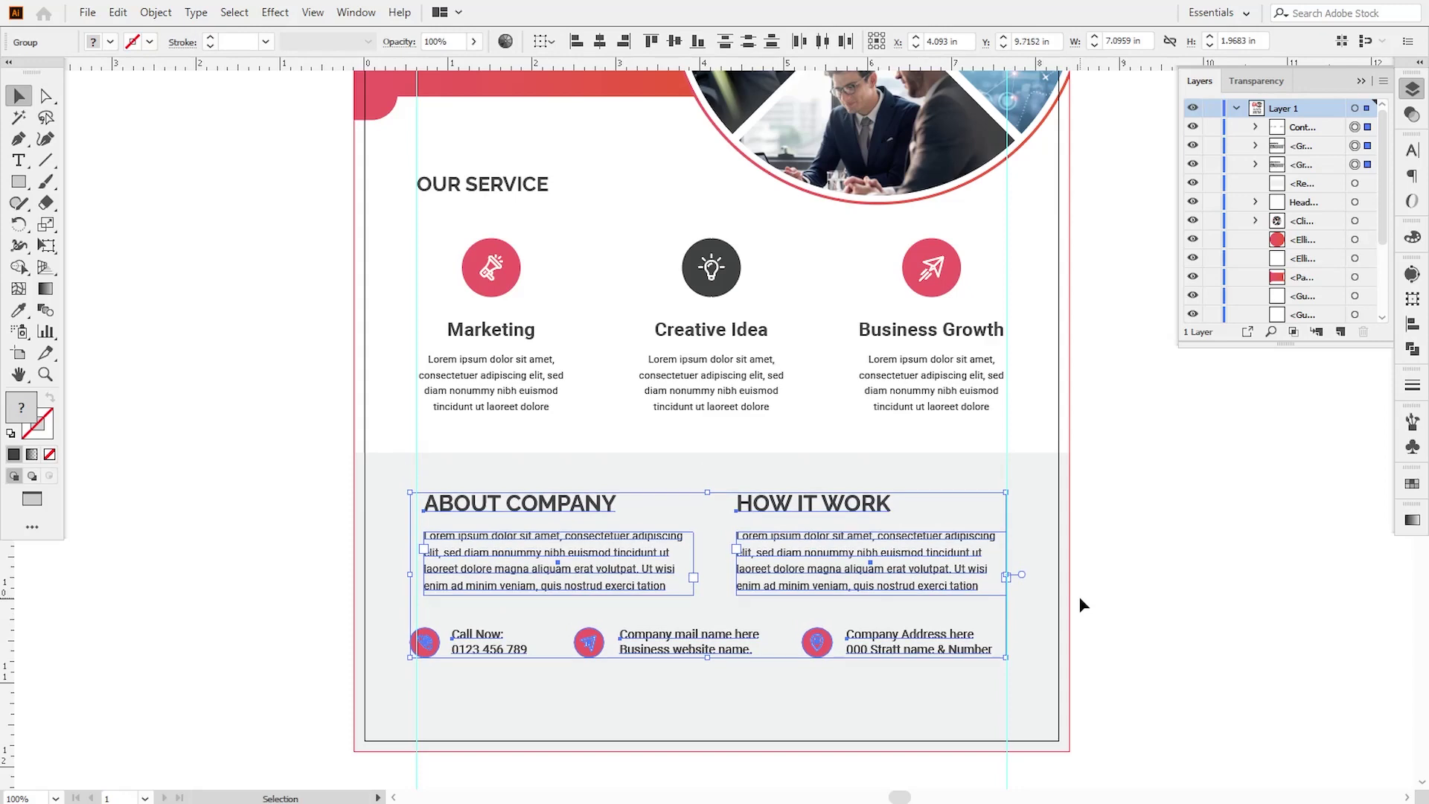
pyautogui.press('Up')
pyautogui.press('Up')
pyautogui.press('Up')
pyautogui.press('Down')
pyautogui.press('Down')
pyautogui.press('Down')
pyautogui.press('Down')
pyautogui.press('Down')
pyautogui.press('Down')
pyautogui.press('Down')
pyautogui.press('Down')
pyautogui.press('Down')
pyautogui.press('Down')
pyautogui.press('Down')
pyautogui.press('Down')
pyautogui.press('Down')
pyautogui.press('Down')
pyautogui.press('Down')
pyautogui.press('Down')
pyautogui.press('Down')
pyautogui.press('Down')
pyautogui.press('Down')
pyautogui.press('Down')
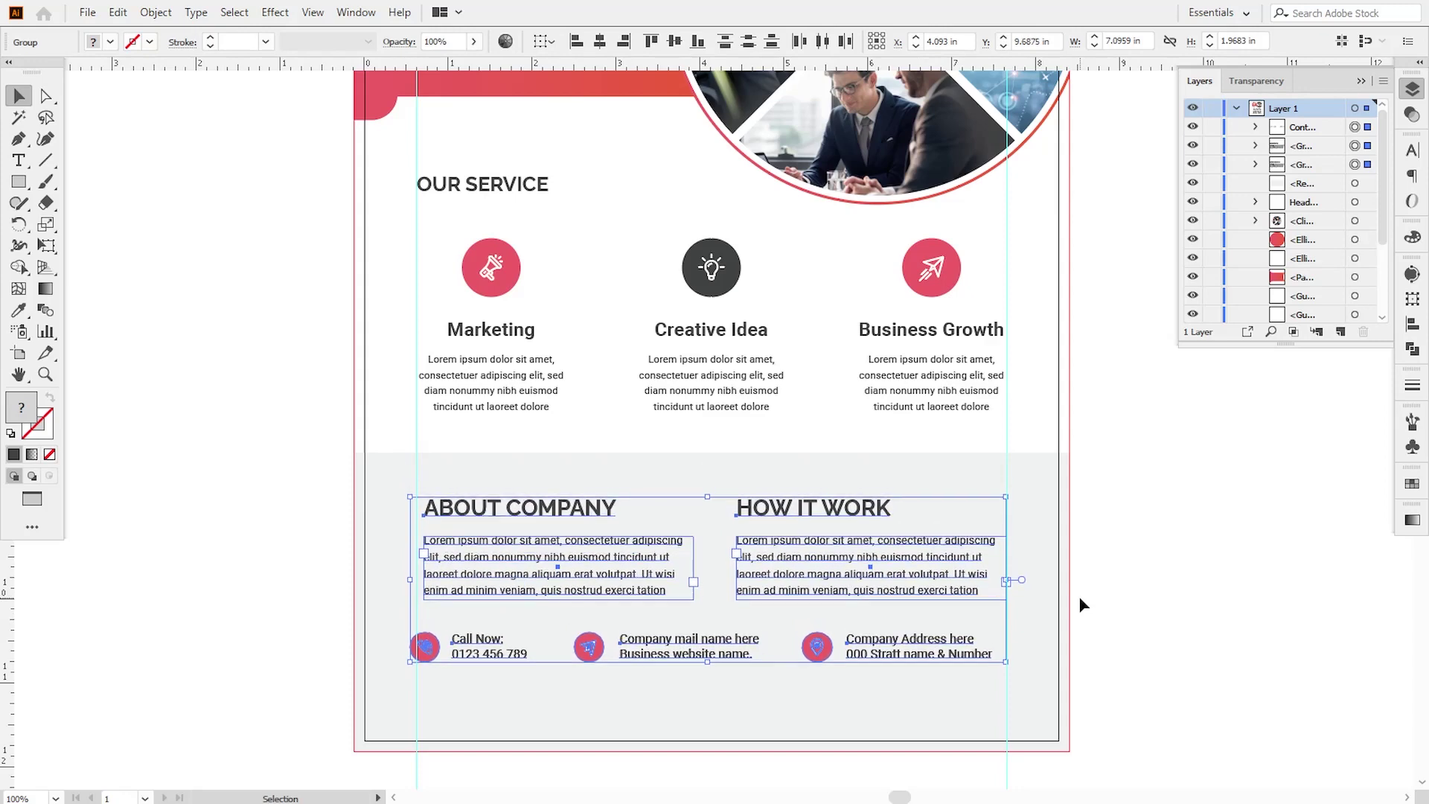
# - Lower the gray footer rectangle's top edge, reducing its height to about 3.4 in
pyautogui.click(714, 476)
pyautogui.moveTo(712, 453); pyautogui.dragTo(712, 473)
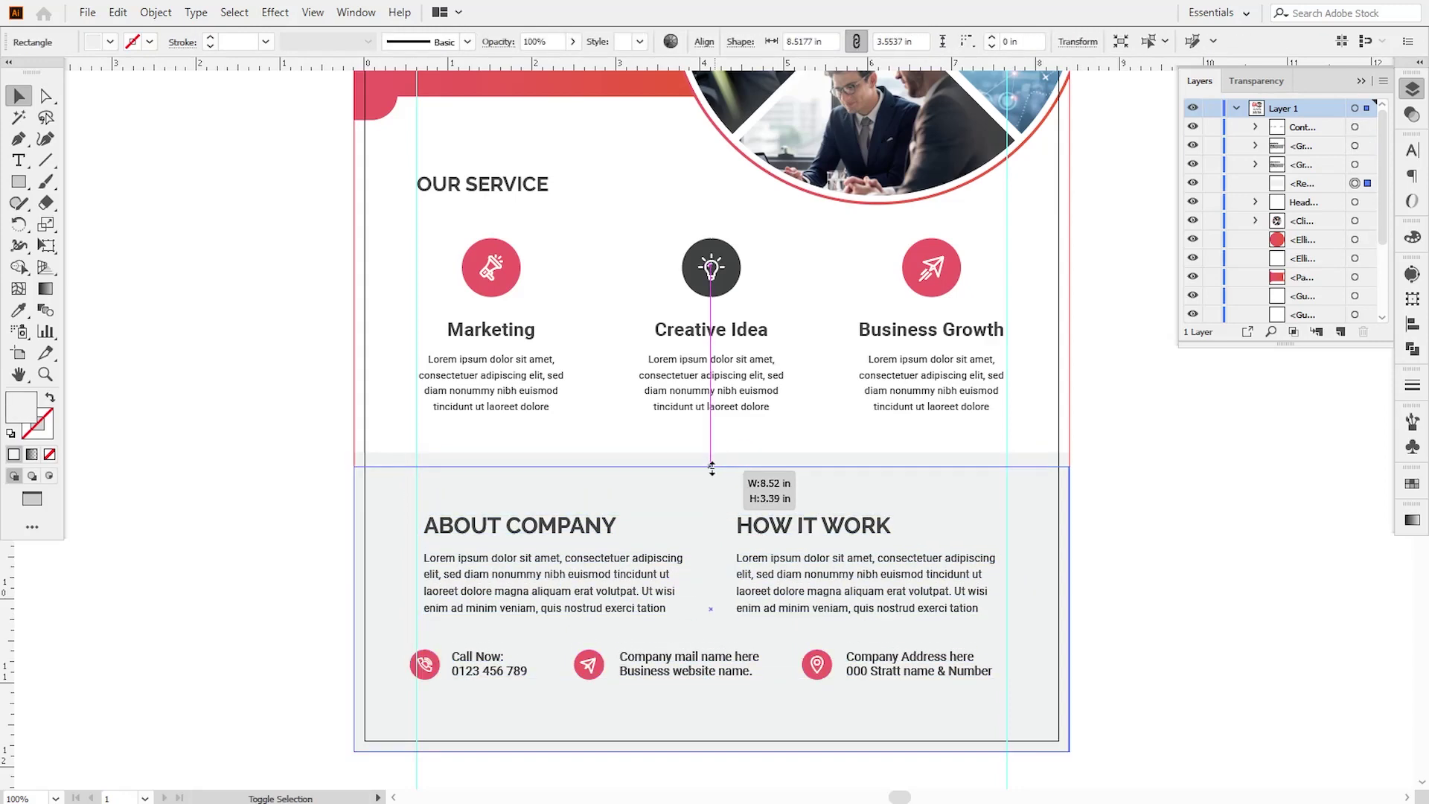
pyautogui.click(1119, 501)
# - Shift the three service items down to about Y 6.99 in, closer to the gray footer, and lower the OUR SERVICE heading
pyautogui.moveTo(991, 439); pyautogui.dragTo(989, 481)
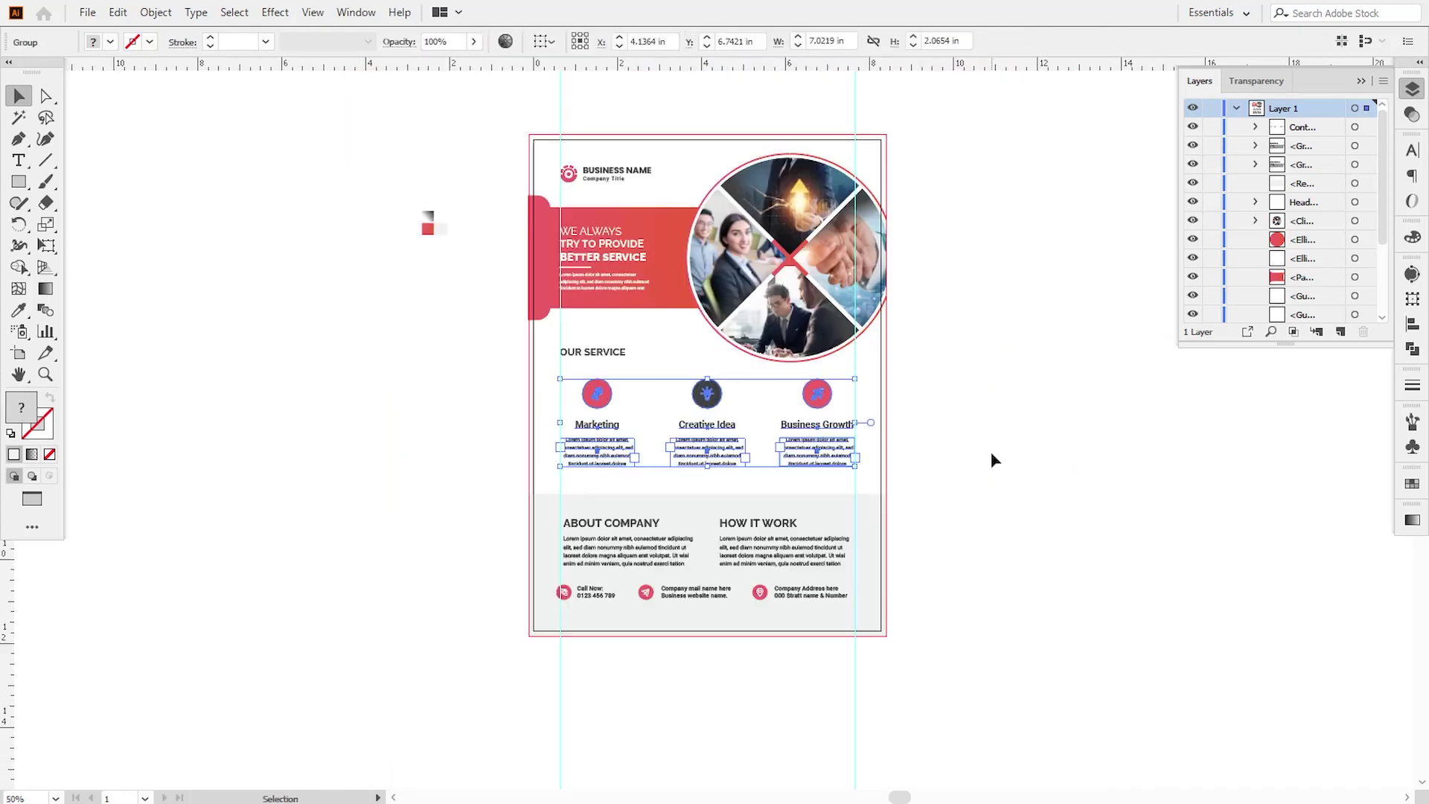
pyautogui.press('Down')
pyautogui.press('Down')
pyautogui.press('Down')
pyautogui.press('Down')
pyautogui.press('Down')
pyautogui.press('Down')
pyautogui.press('Down')
pyautogui.press('Down')
pyautogui.press('Down')
pyautogui.press('Down')
pyautogui.press('Down')
pyautogui.press('Down')
pyautogui.press('Down')
pyautogui.press('Down')
pyautogui.press('Down')
pyautogui.press('Down')
pyautogui.press('Down')
pyautogui.press('Down')
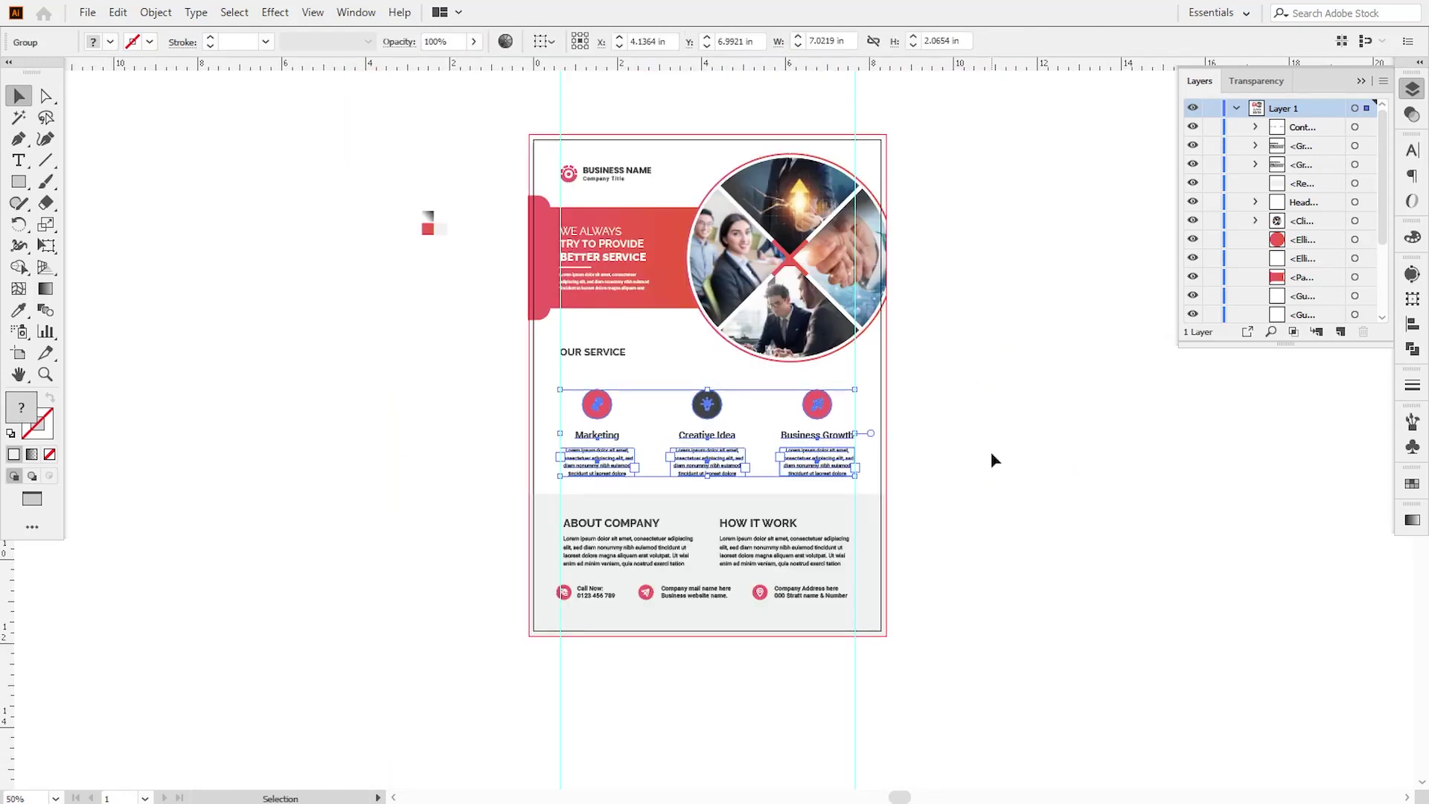
pyautogui.click(990, 451)
pyautogui.hotkey('ctrl', '1')
pyautogui.moveTo(494, 287); pyautogui.dragTo(497, 321)
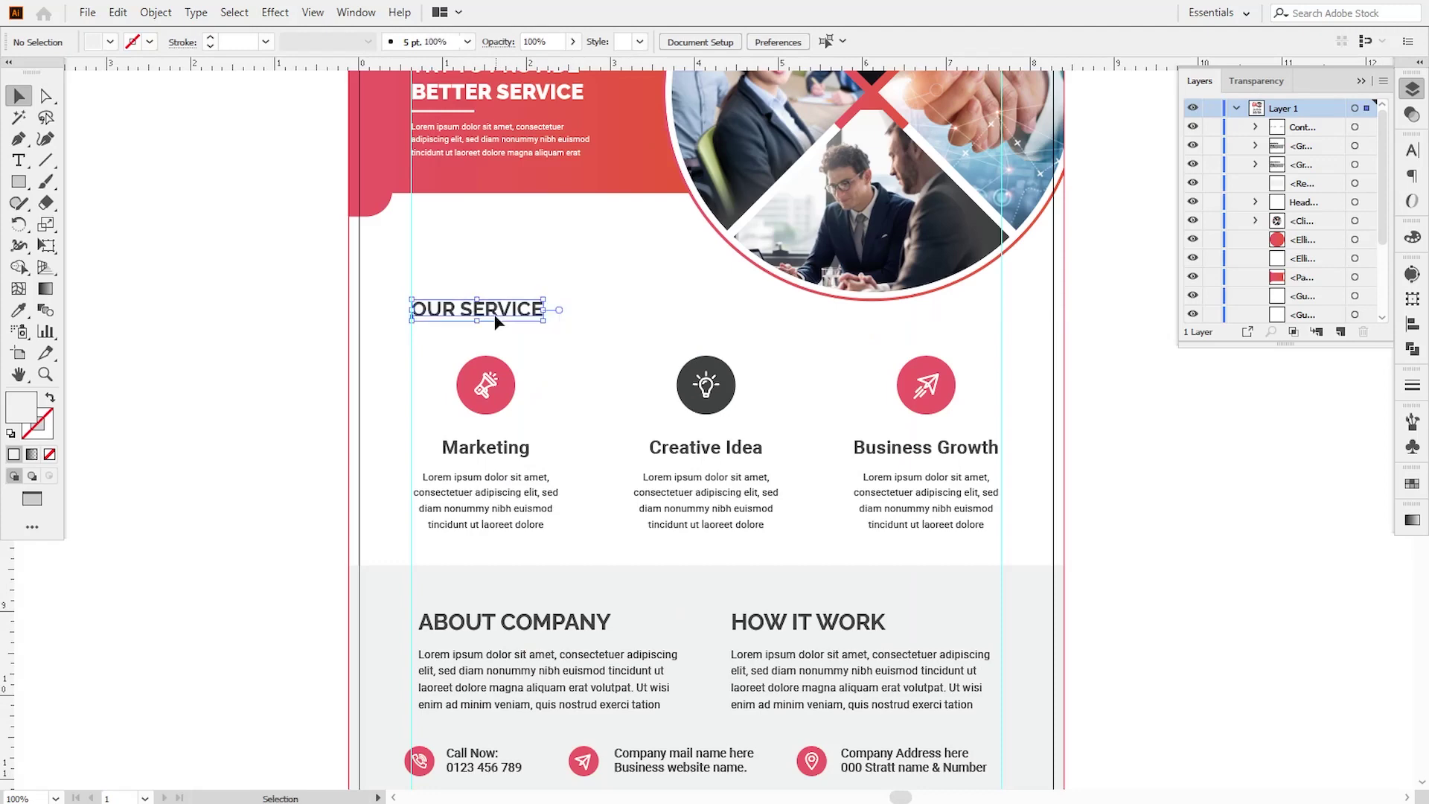
# - Delete the two vertical guides running along the flyer's side margins
pyautogui.click(1094, 459)
pyautogui.hotkey('ctrl', '-')
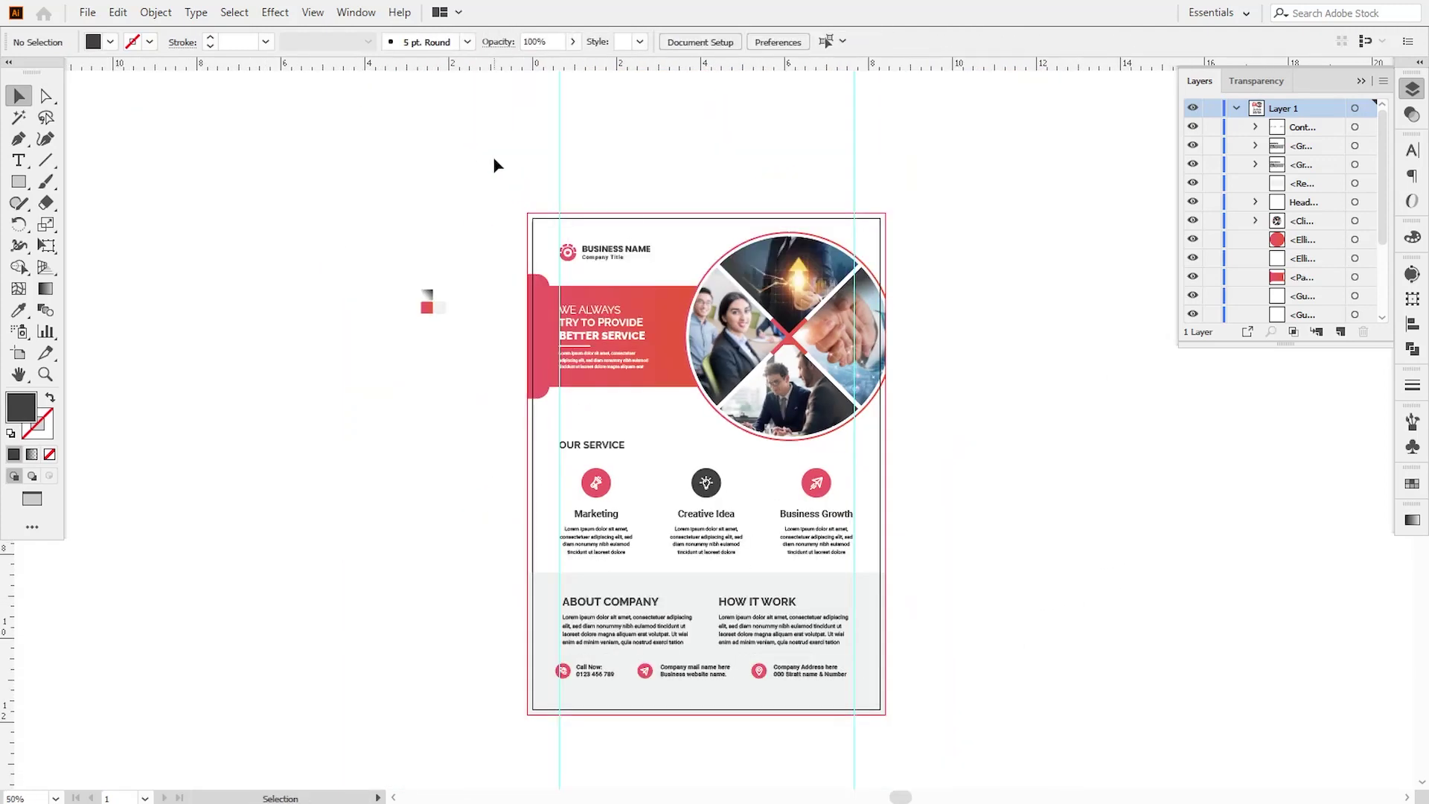
pyautogui.moveTo(494, 157); pyautogui.dragTo(899, 174)
pyautogui.press('Delete')
pyautogui.hotkey('ctrl', '+')
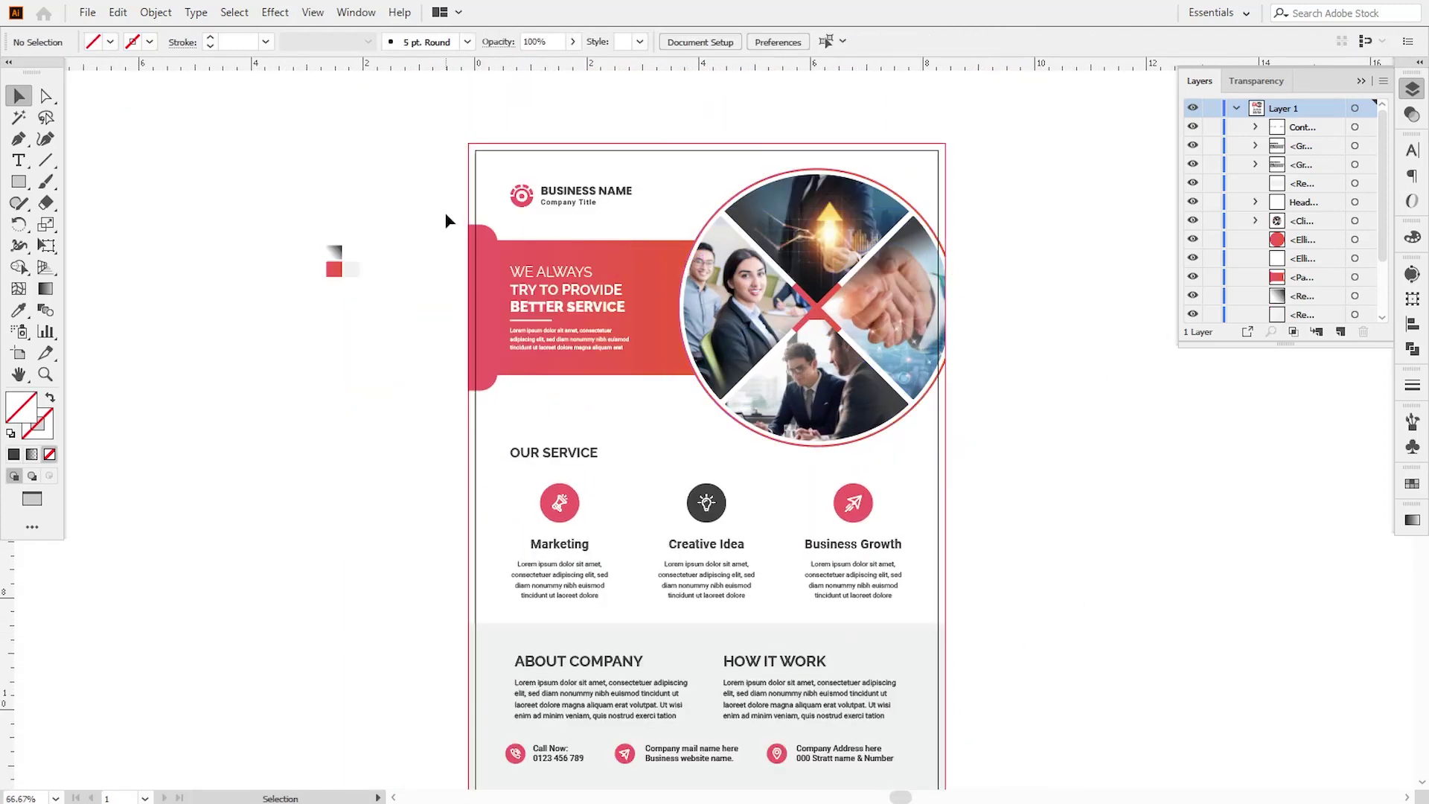
# - Nudge the red header band, its headline text and the photo circle down together to about Y 2.9 in
pyautogui.moveTo(447, 218); pyautogui.dragTo(1076, 425)
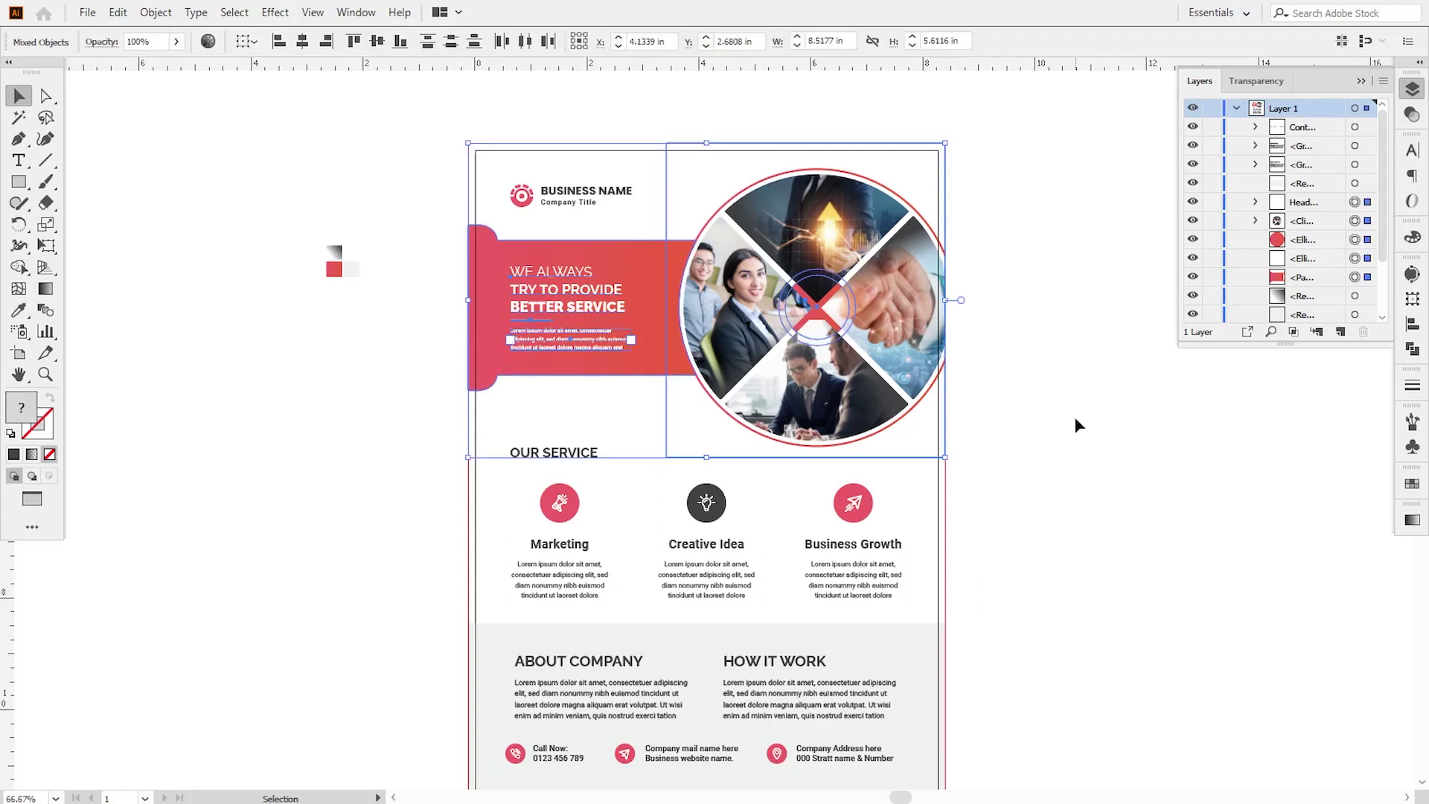
pyautogui.press('Down')
pyautogui.press('Down')
pyautogui.press('Down')
pyautogui.press('Down')
pyautogui.press('Down')
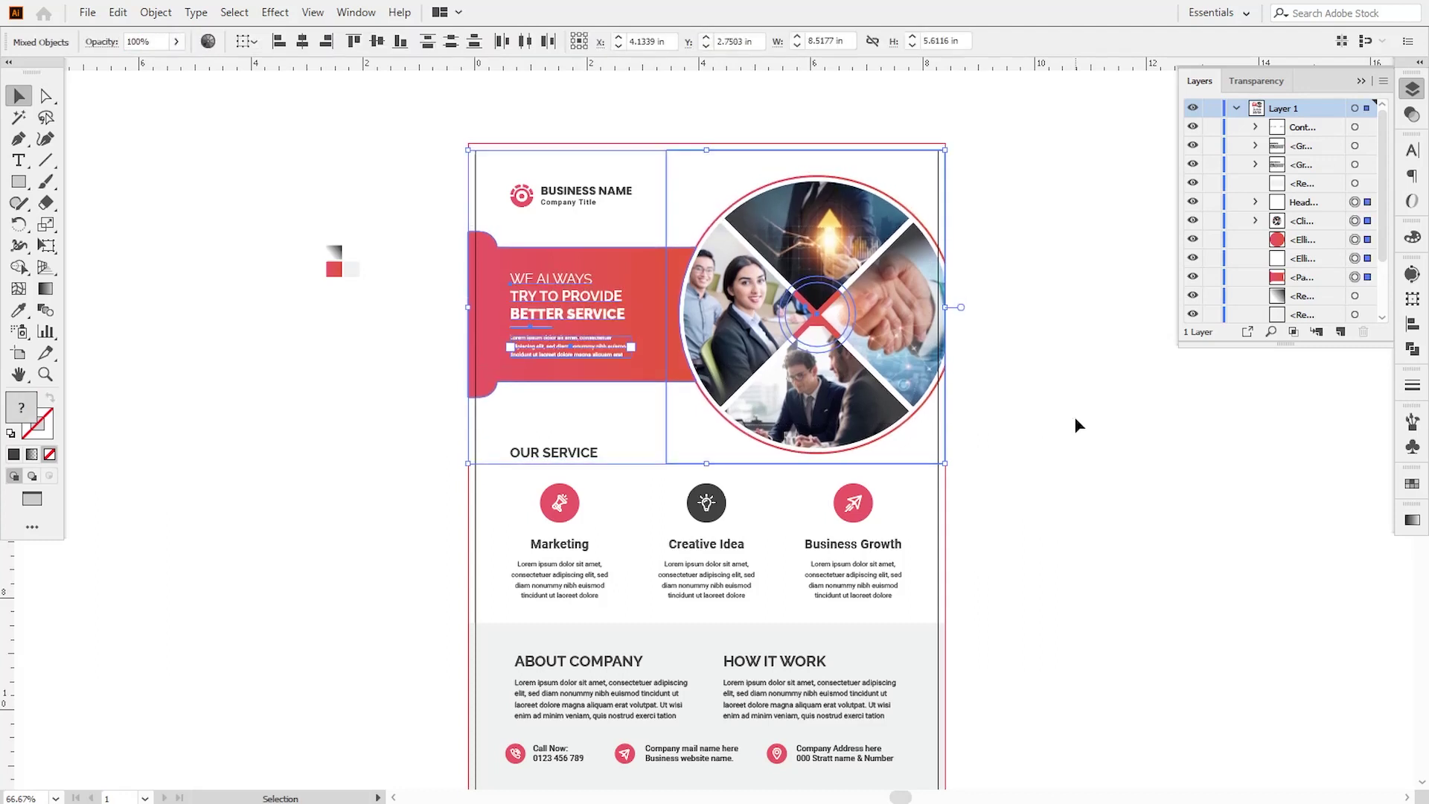
pyautogui.press('Down')
pyautogui.press('Down')
pyautogui.press('Down')
pyautogui.press('Down')
pyautogui.press('Down')
pyautogui.press('Down')
pyautogui.press('Down')
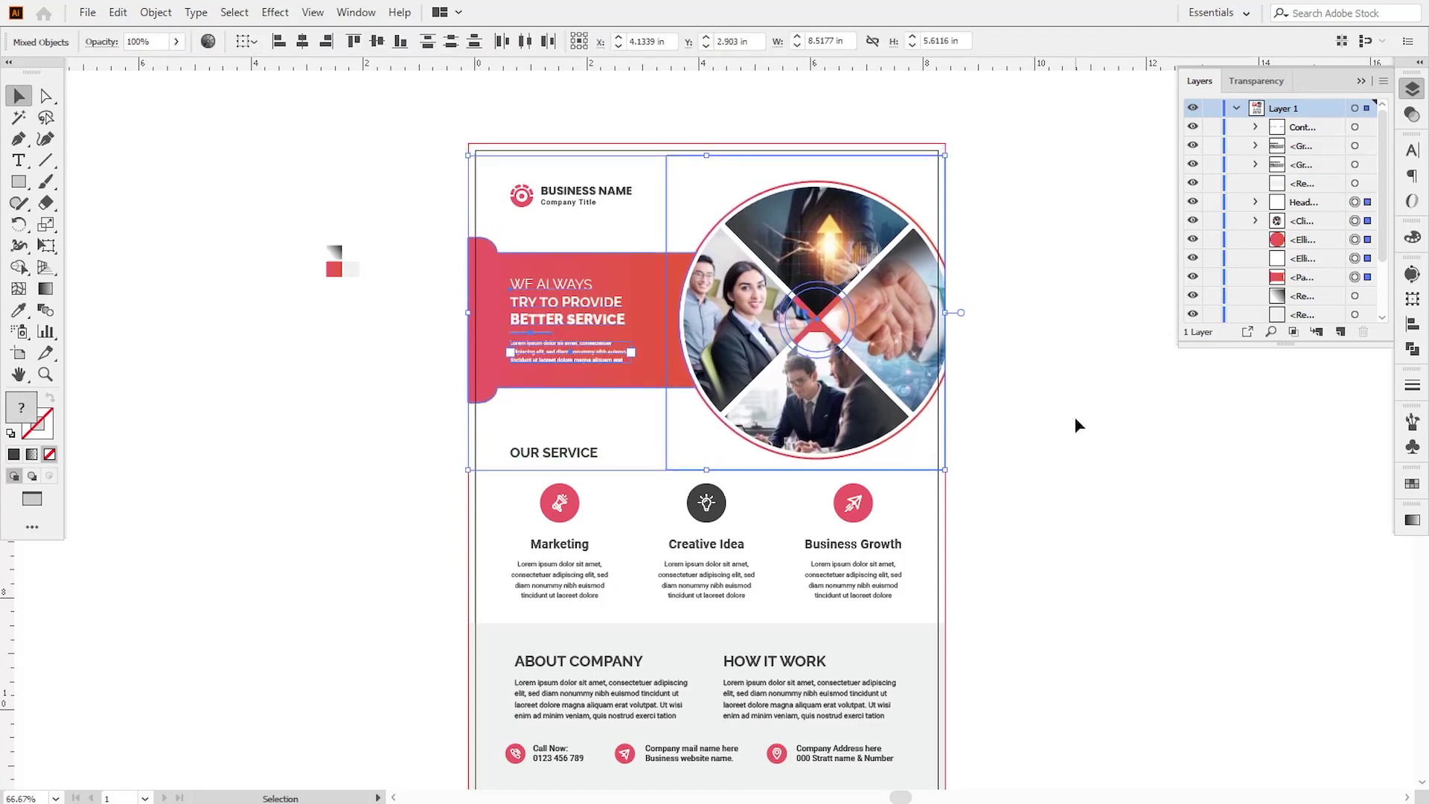
pyautogui.press('Up')
pyautogui.click(1076, 418)
# - Nudge the business logo slightly down and delete the spare color swatch squares beside the artboard
pyautogui.click(563, 193)
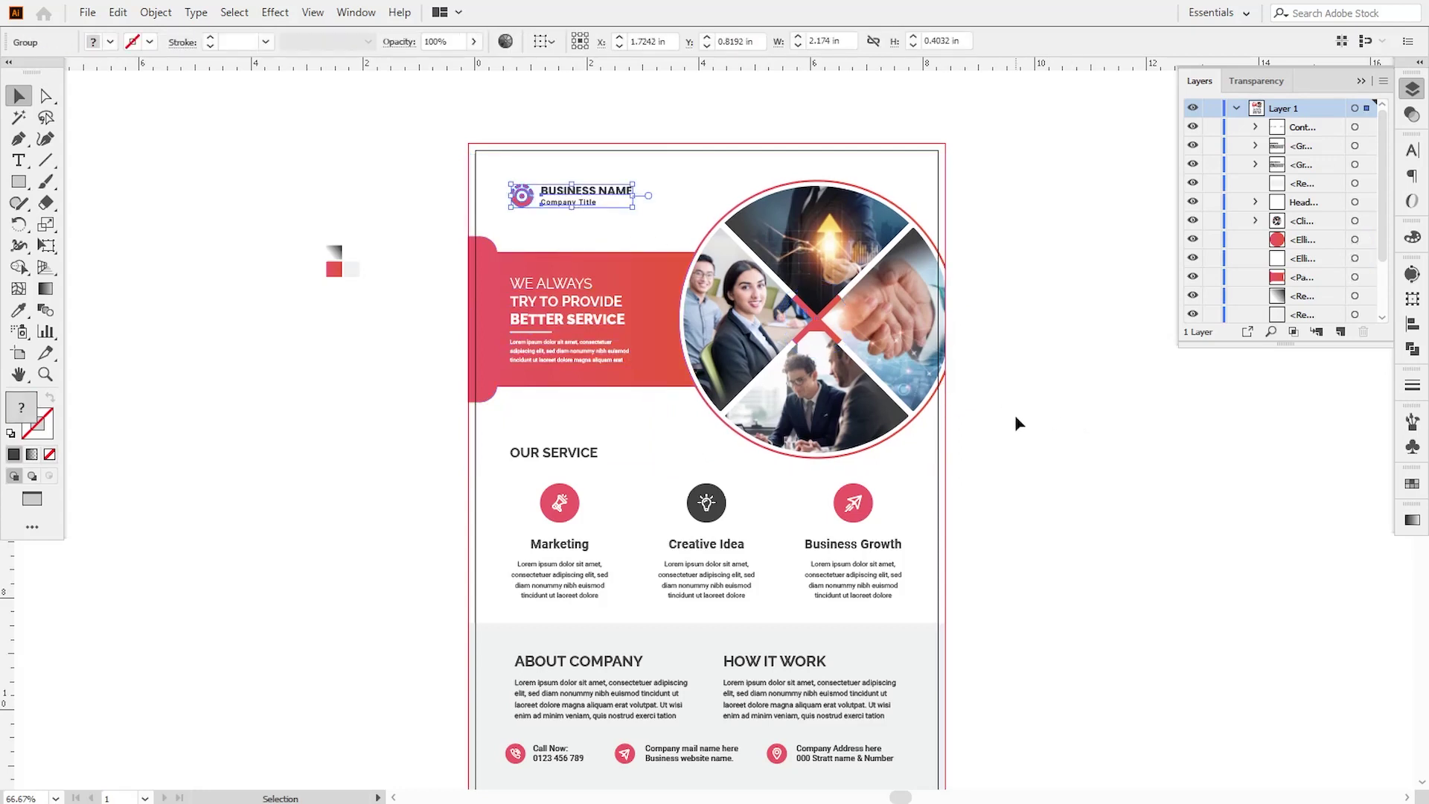
pyautogui.press('Down')
pyautogui.press('Down')
pyautogui.click(1015, 415)
pyautogui.moveTo(300, 223); pyautogui.dragTo(448, 395)
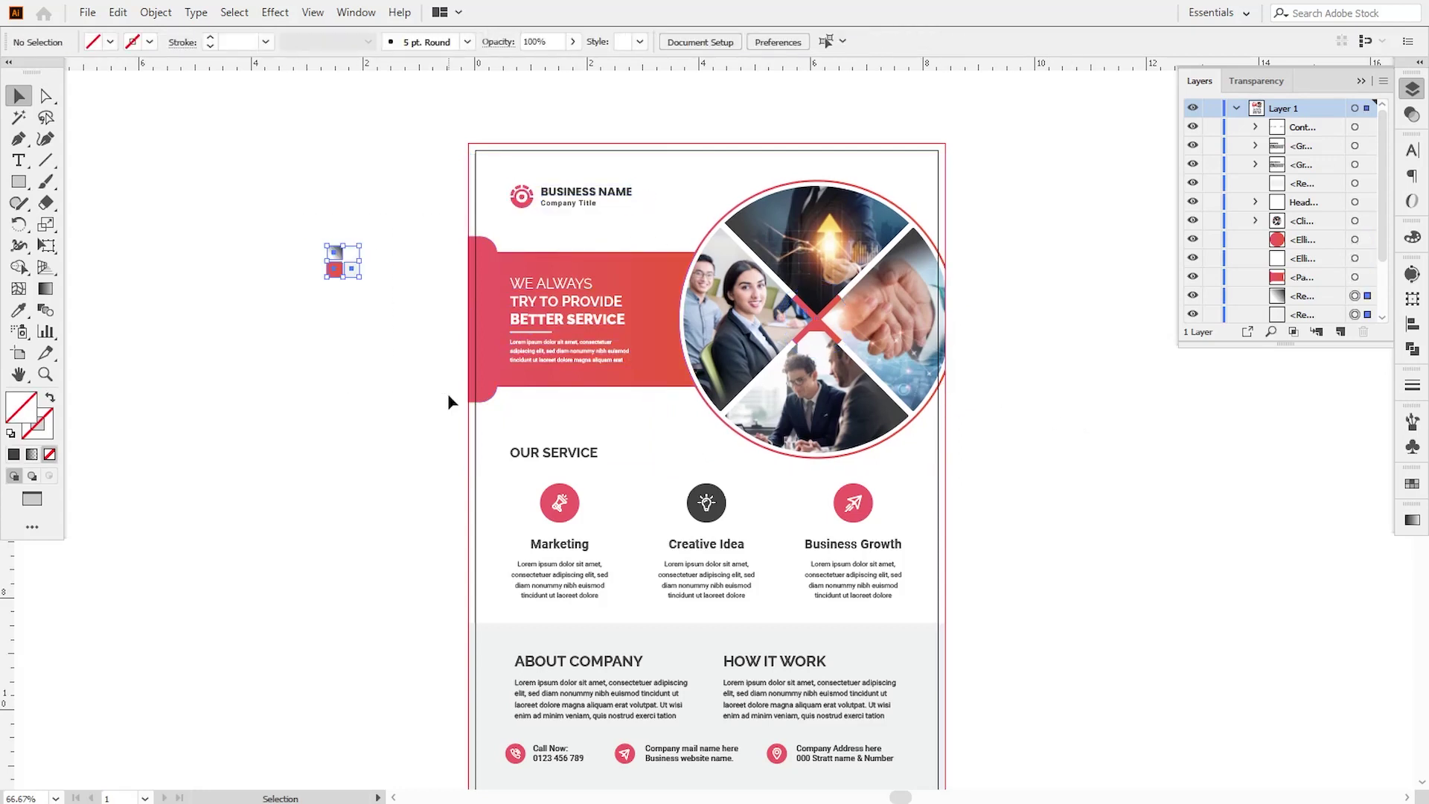
pyautogui.press('Delete')
# - Nudge the row of contact details down in the gray footer to about Y 10.87 in
pyautogui.moveTo(1129, 595); pyautogui.dragTo(1080, 538)
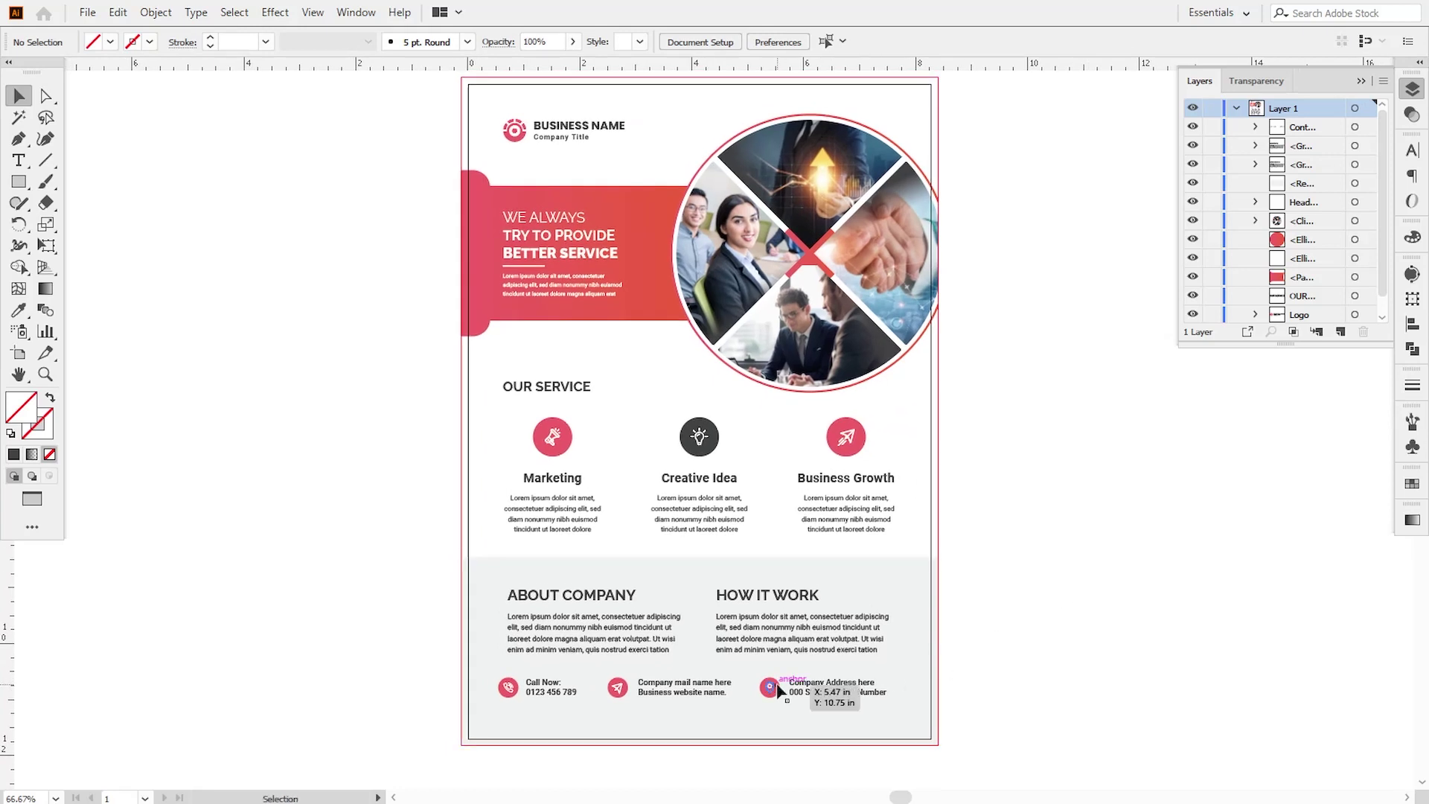
pyautogui.click(886, 689)
pyautogui.press('Down')
pyautogui.press('Down')
pyautogui.press('Down')
pyautogui.press('Down')
pyautogui.press('Down')
pyautogui.press('Down')
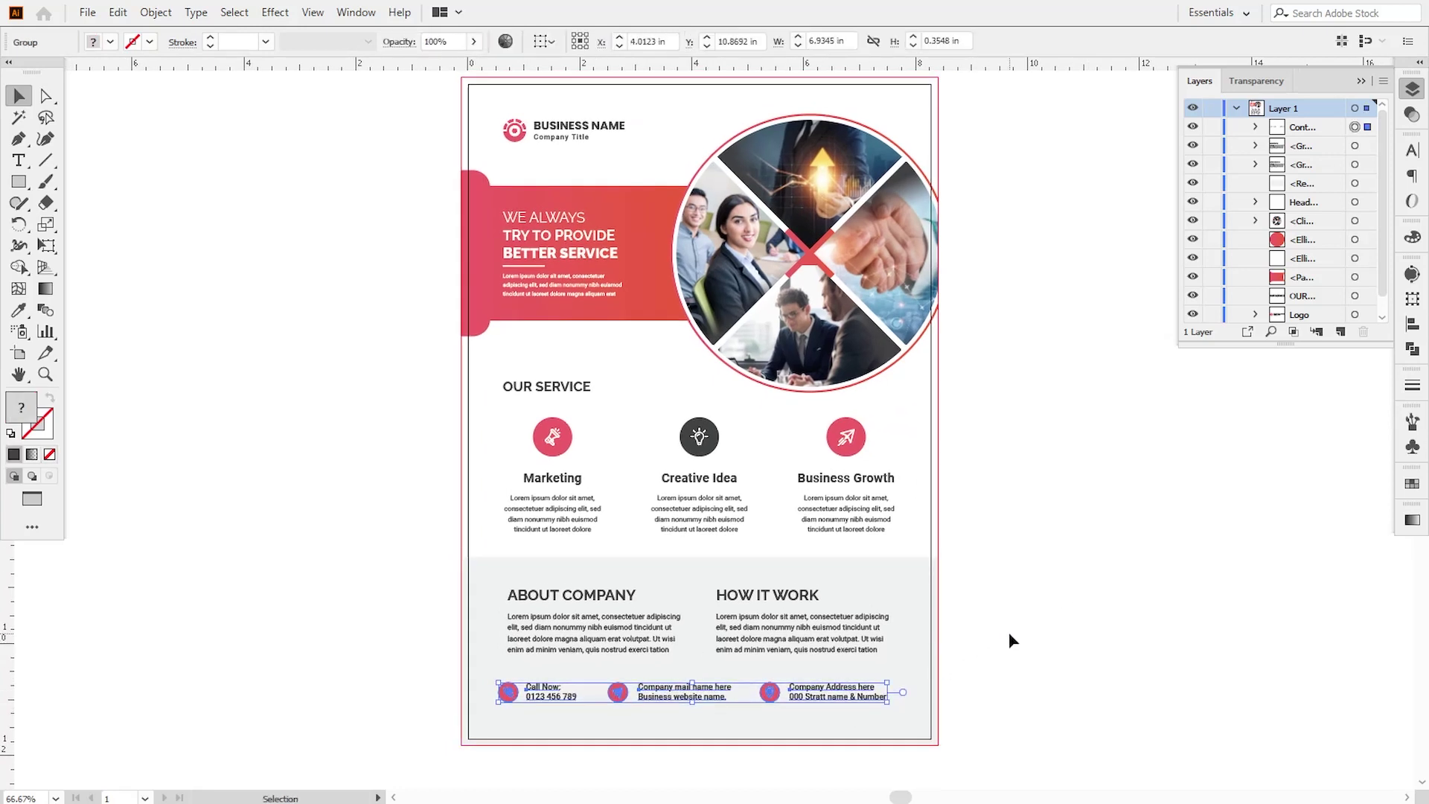
pyautogui.click(1009, 634)
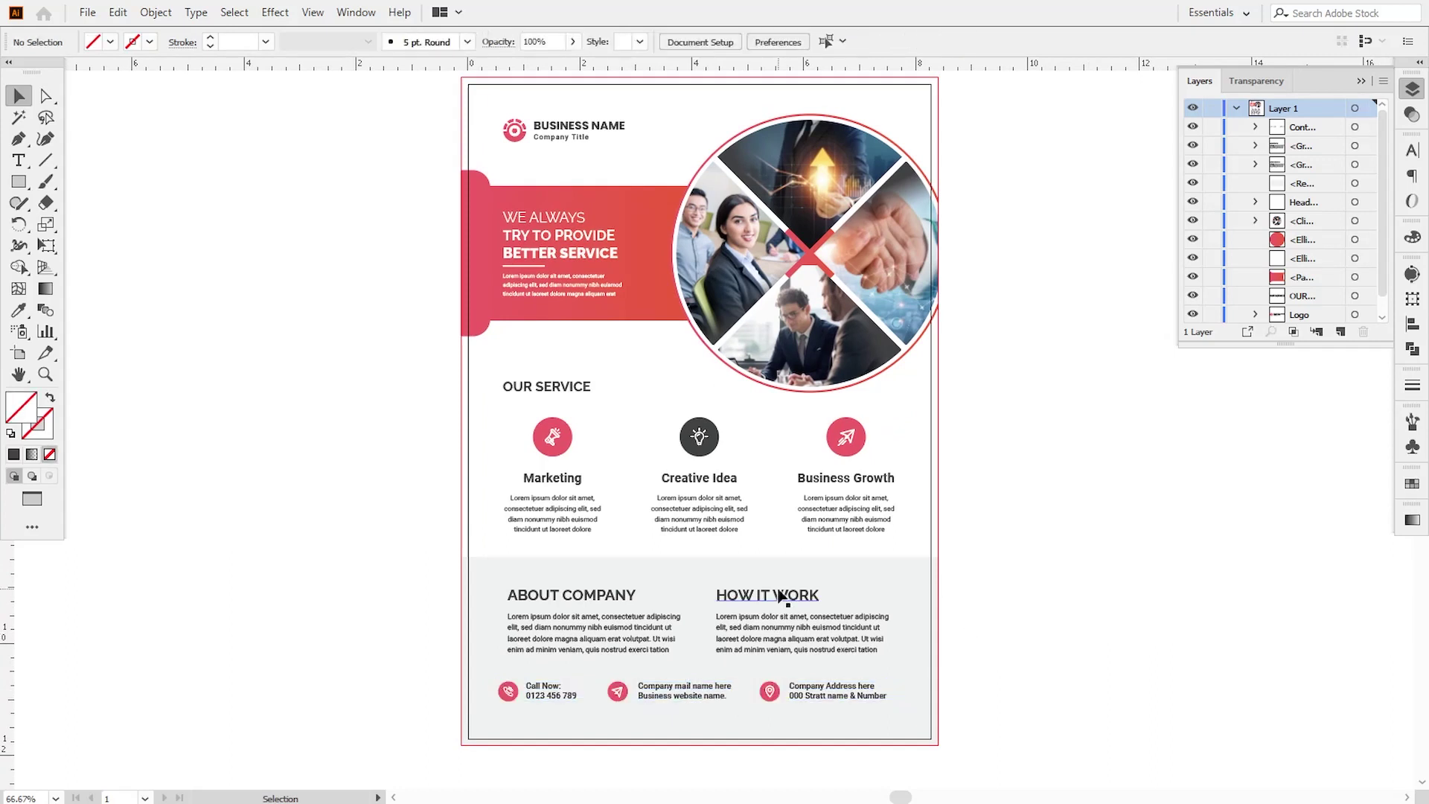
# - Nudge the ABOUT COMPANY and HOW IT WORK text blocks up slightly within the gray footer
pyautogui.click(781, 593)
pyautogui.keyDown('shift'); pyautogui.click(616, 592); pyautogui.keyUp('shift')
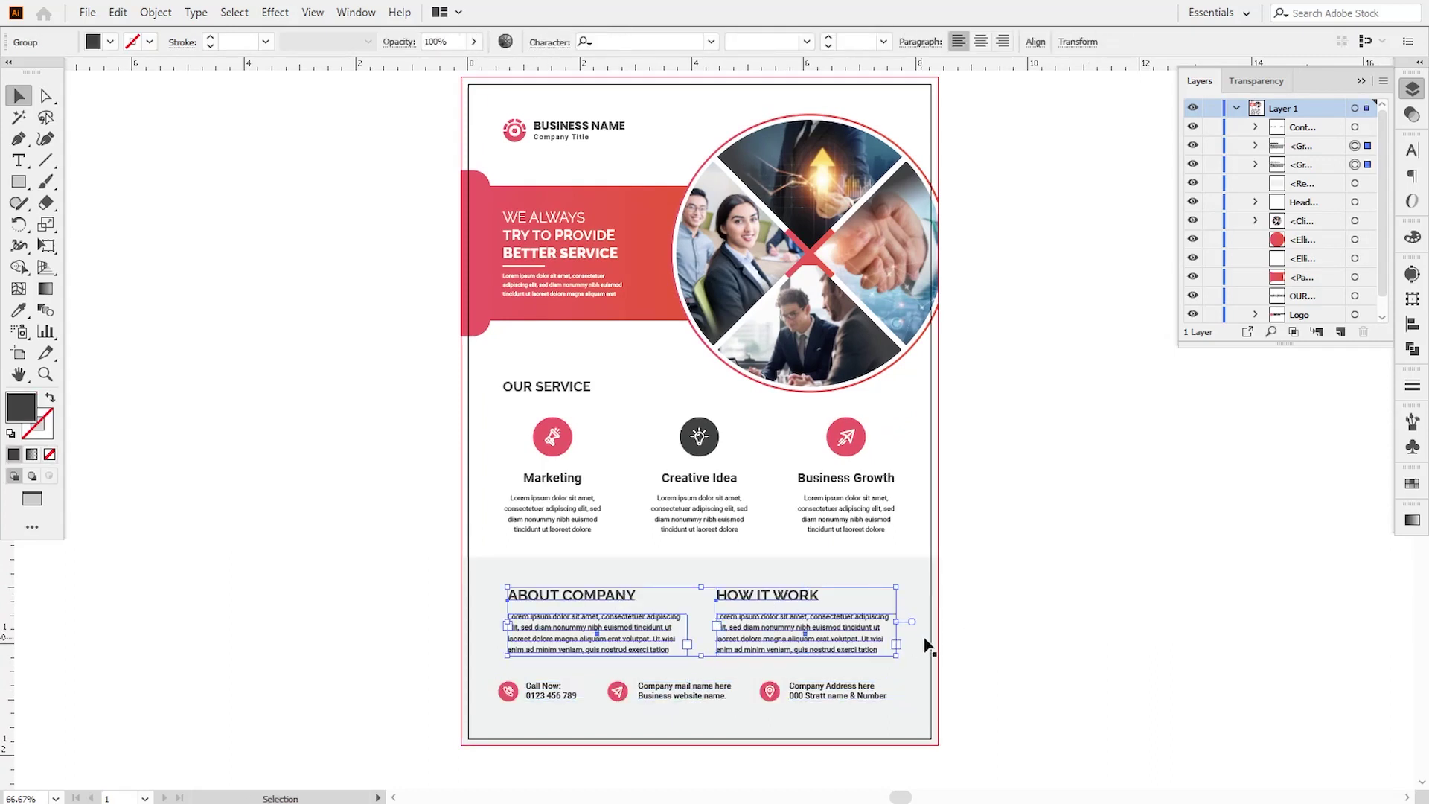
pyautogui.press('Up')
pyautogui.press('Up')
pyautogui.press('Up')
pyautogui.press('Up')
pyautogui.press('Up')
pyautogui.press('Up')
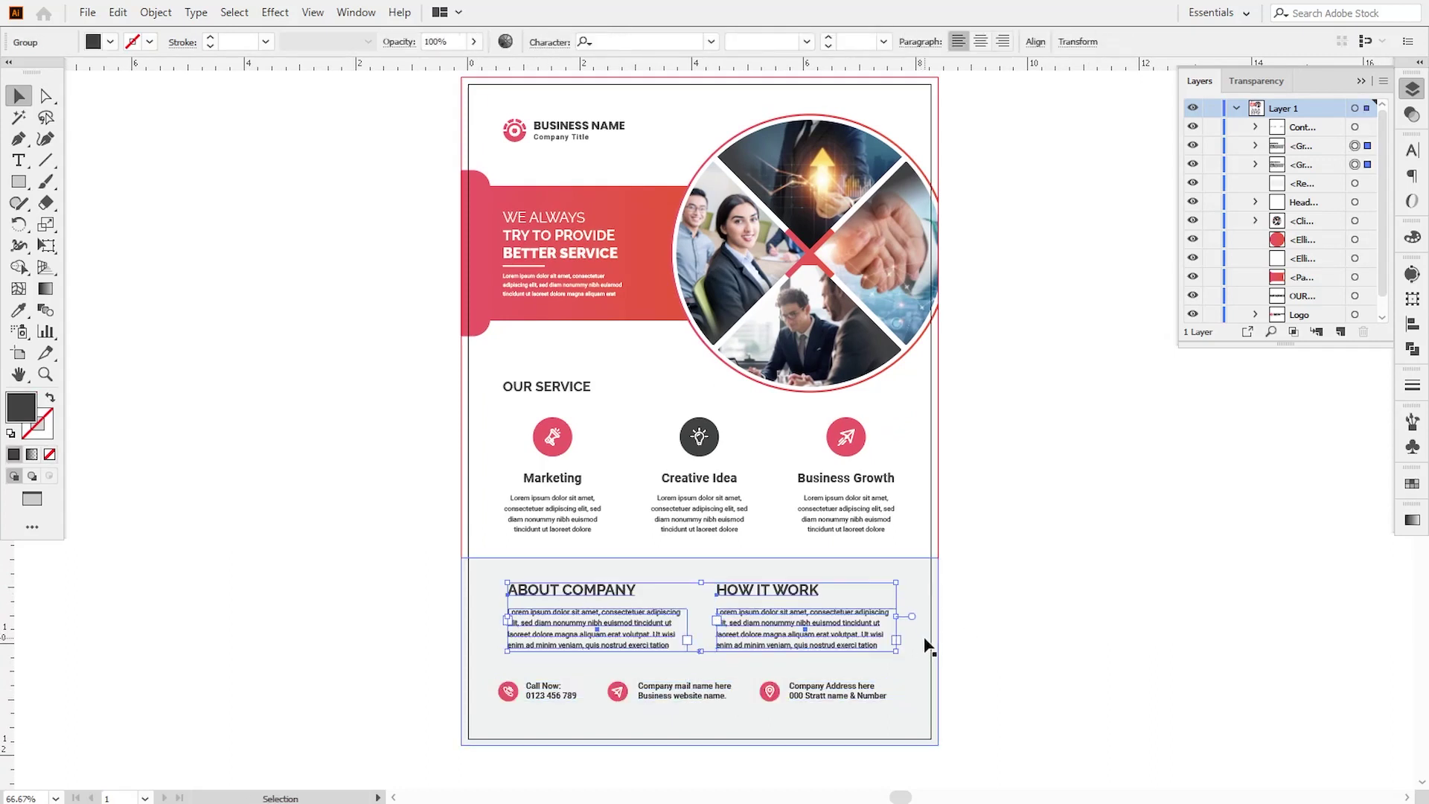
pyautogui.click(1012, 651)
# - Draw a rectangle of about 8.52 × 11.94 in over the whole page including bleed and fill it with white (ffffff)
pyautogui.scroll(1, 1006, 566)
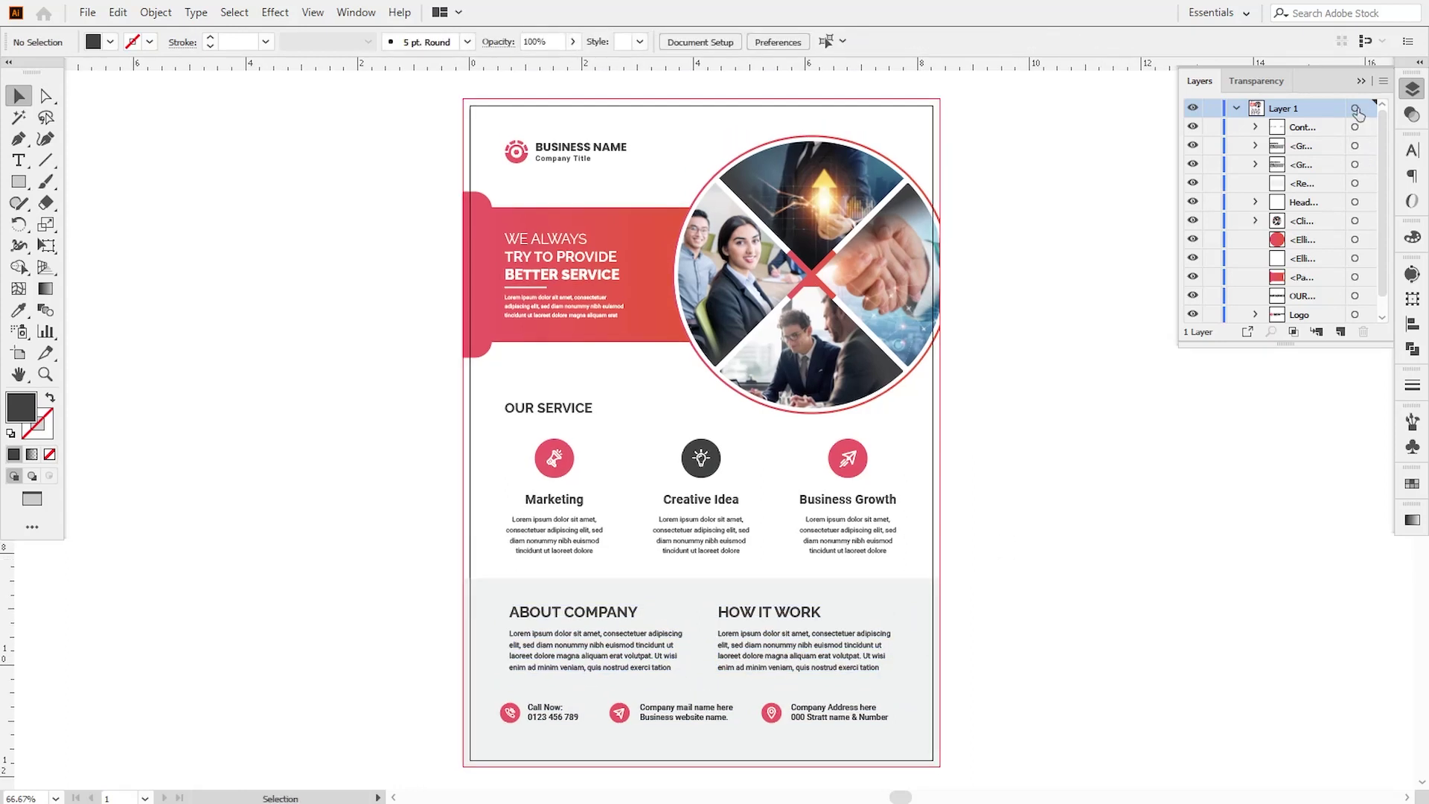
pyautogui.click(1238, 111)
pyautogui.click(1361, 81)
pyautogui.moveTo(1100, 390); pyautogui.dragTo(1100, 391)
pyautogui.click(19, 181)
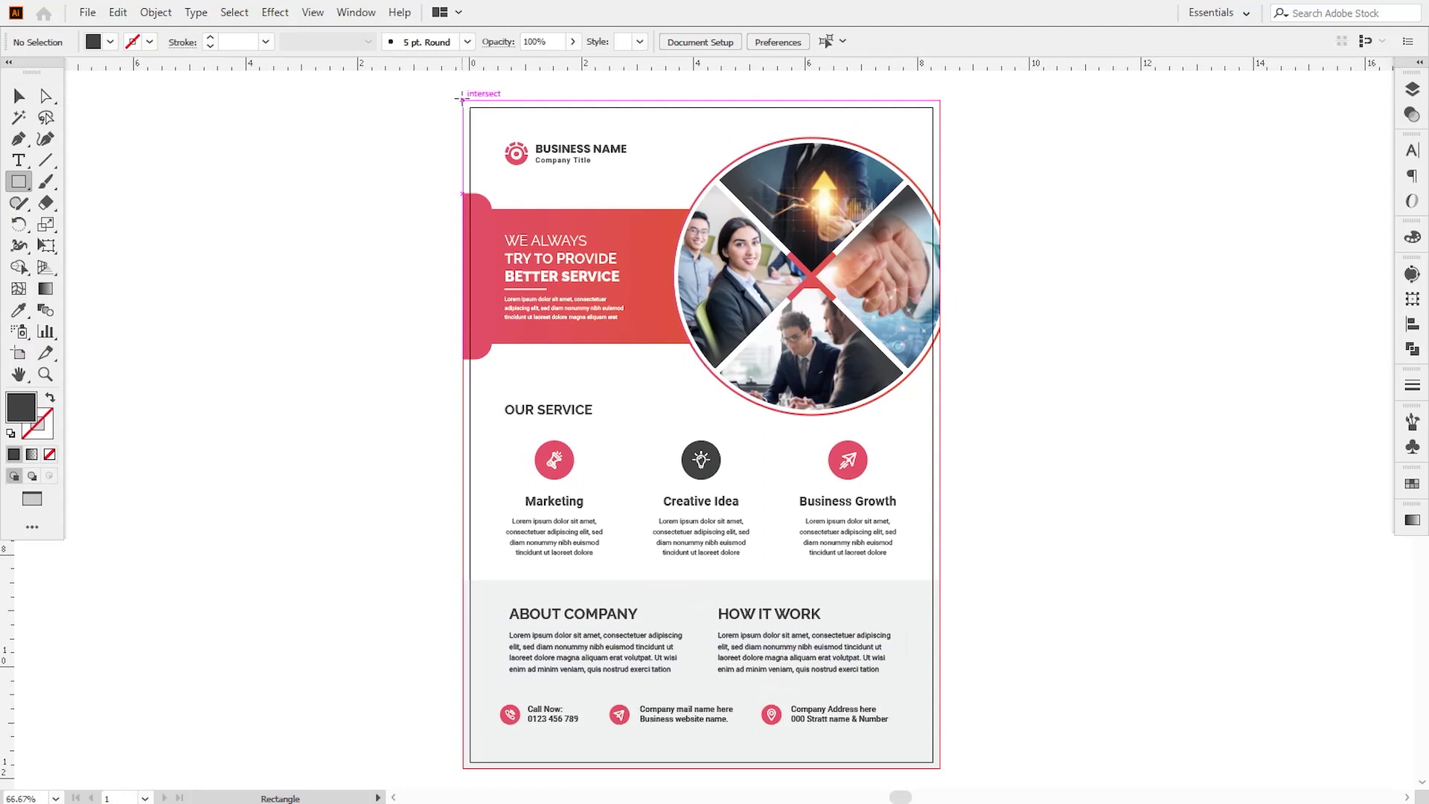
pyautogui.moveTo(463, 101); pyautogui.dragTo(939, 767)
pyautogui.doubleClick(21, 407)
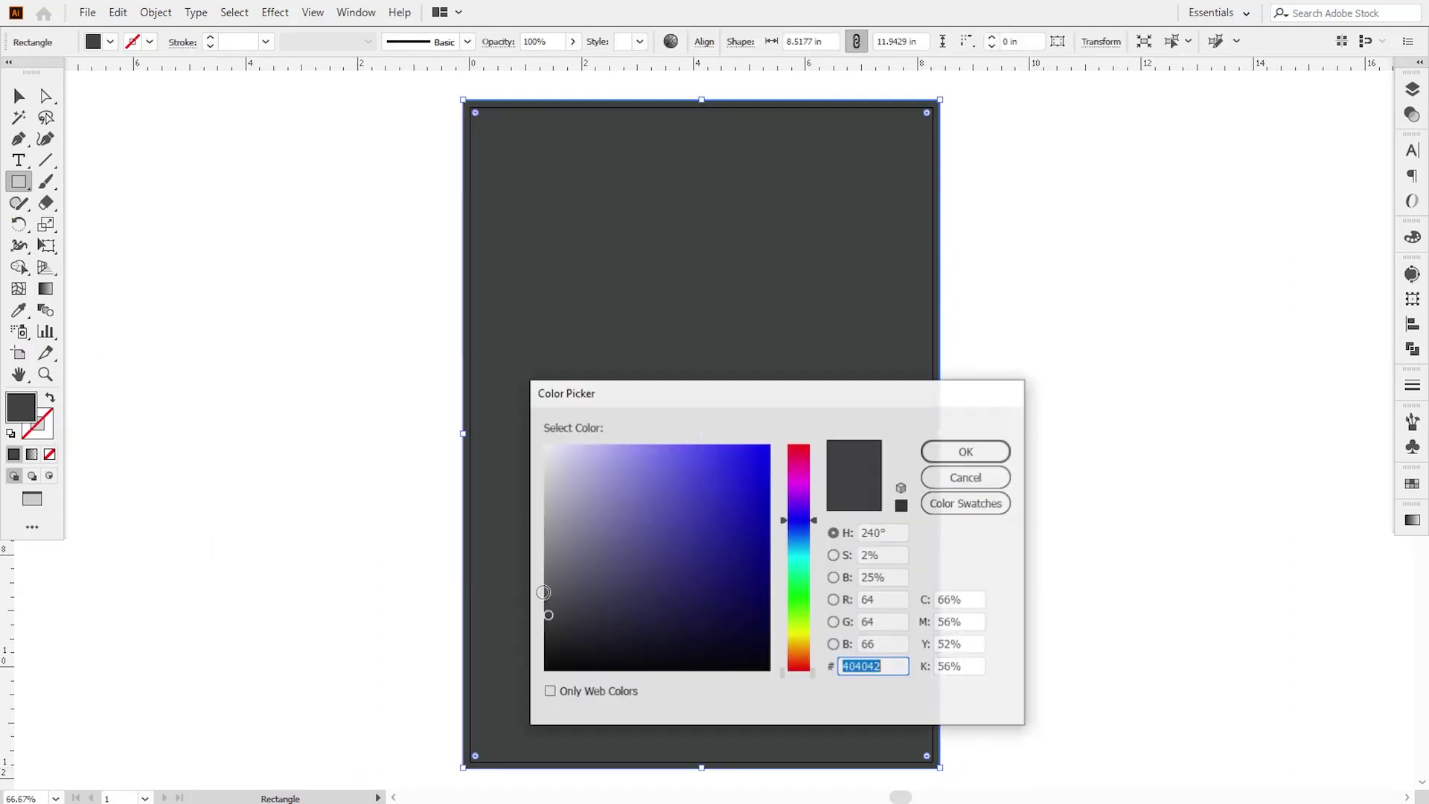
pyautogui.write('ffffff')
pyautogui.click(966, 451)
# - Send the white page-size rectangle to the back, behind all the flyer artwork
pyautogui.rightClick(748, 468)
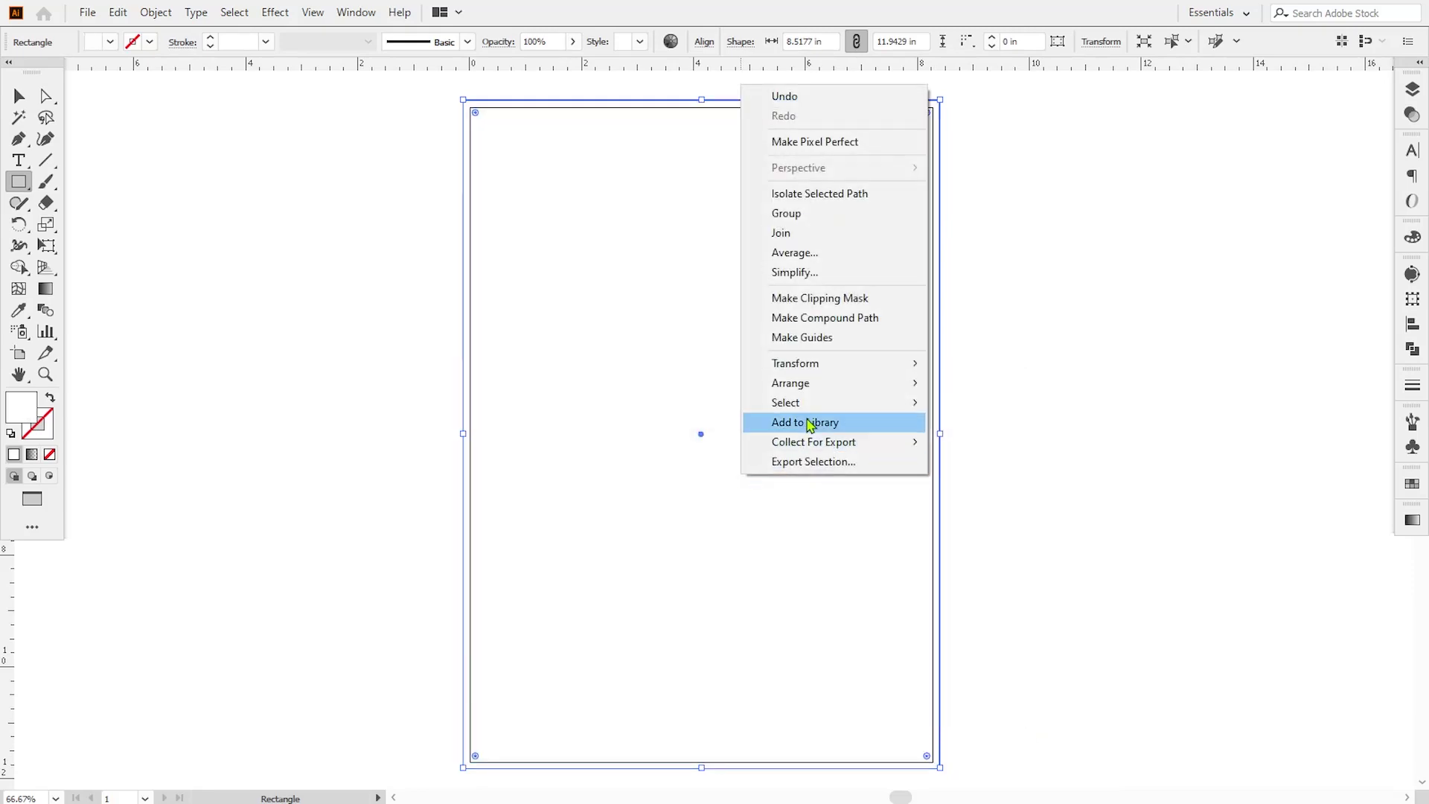
pyautogui.moveTo(785, 379)
pyautogui.click(978, 441)
pyautogui.press('v')
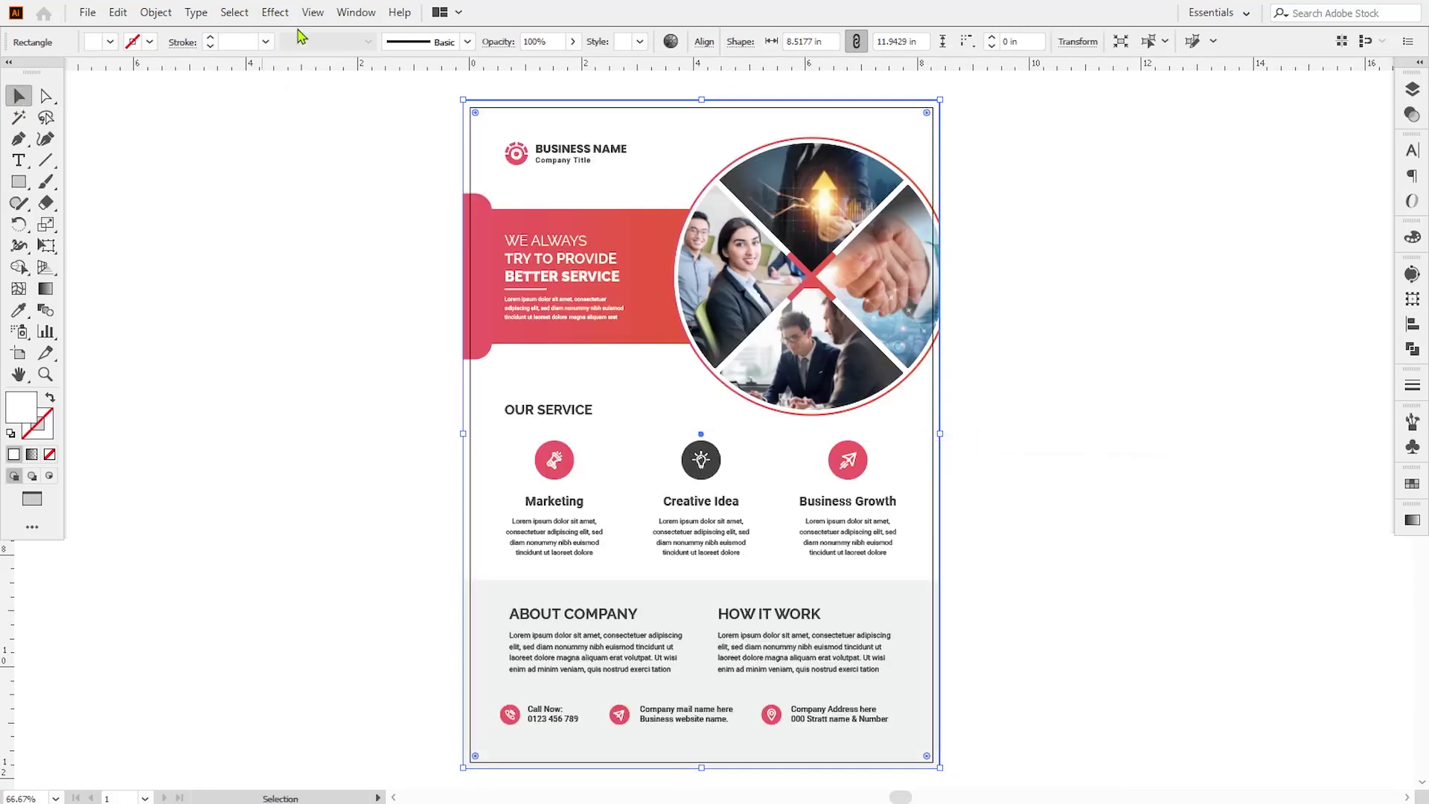
# - Hide the rulers and deselect the background rectangle
pyautogui.click(312, 12)
pyautogui.moveTo(420, 607)
pyautogui.click(651, 604)
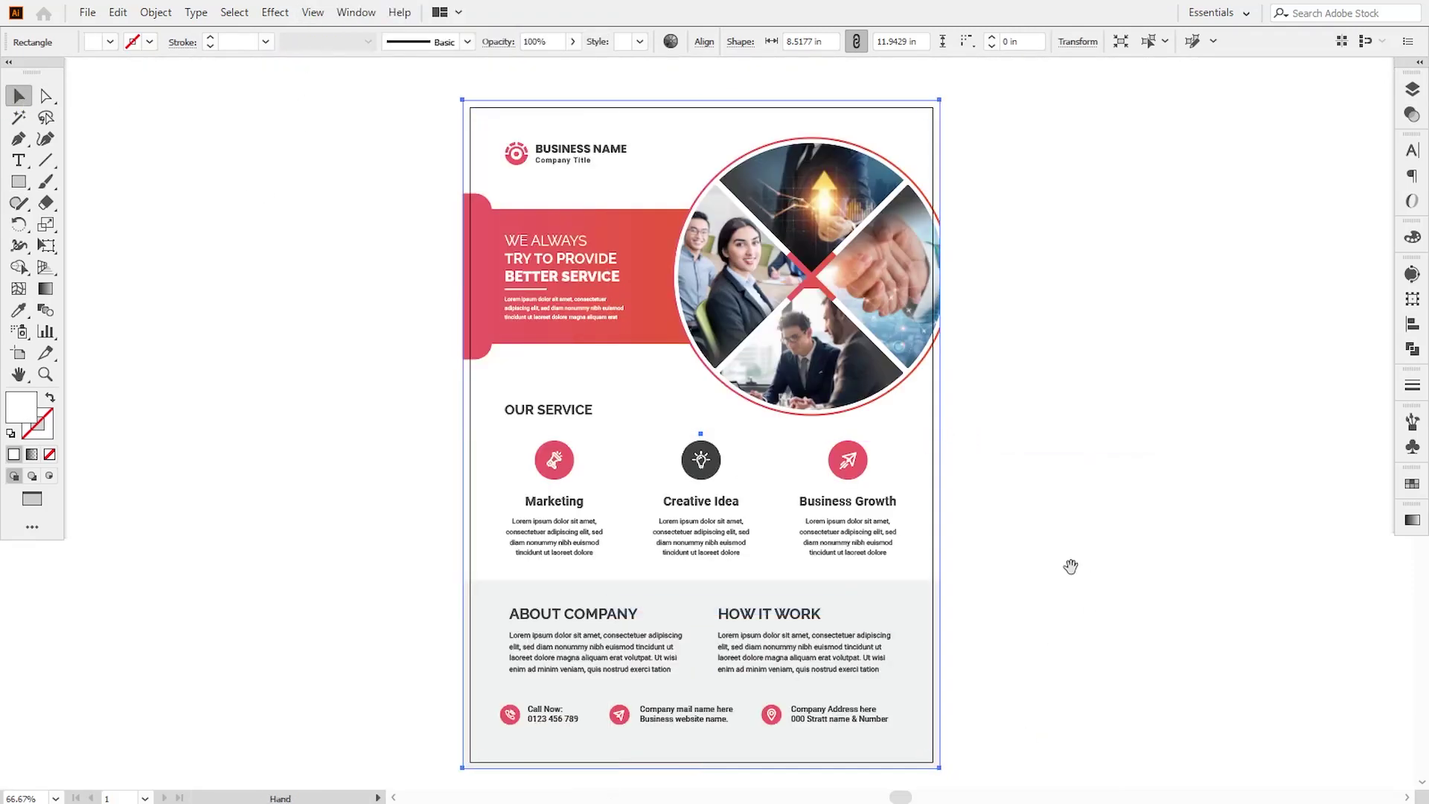
pyautogui.click(1071, 565)
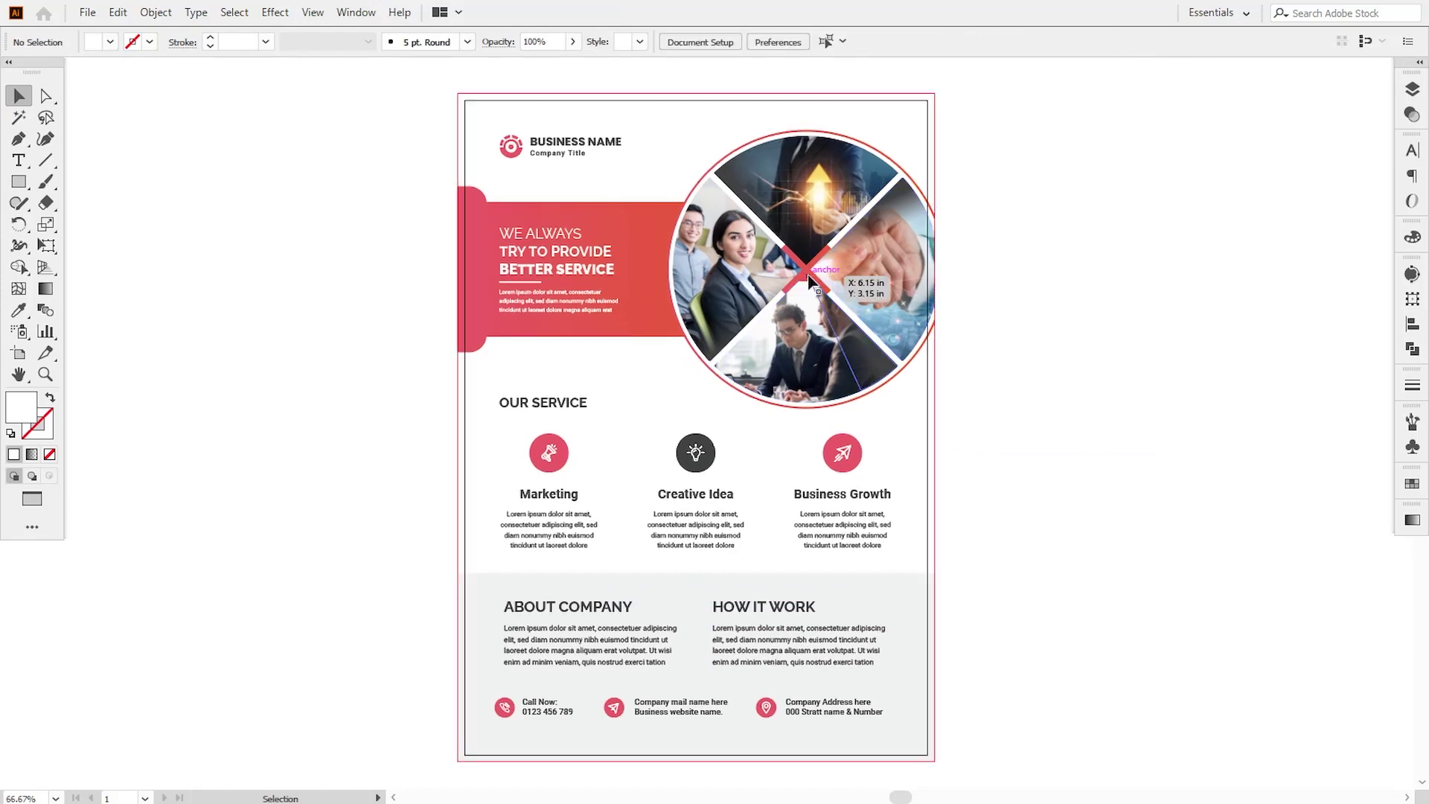
# - Bring the red and white circles at the center of the photo wheel to the front of the photos
pyautogui.click(1412, 89)
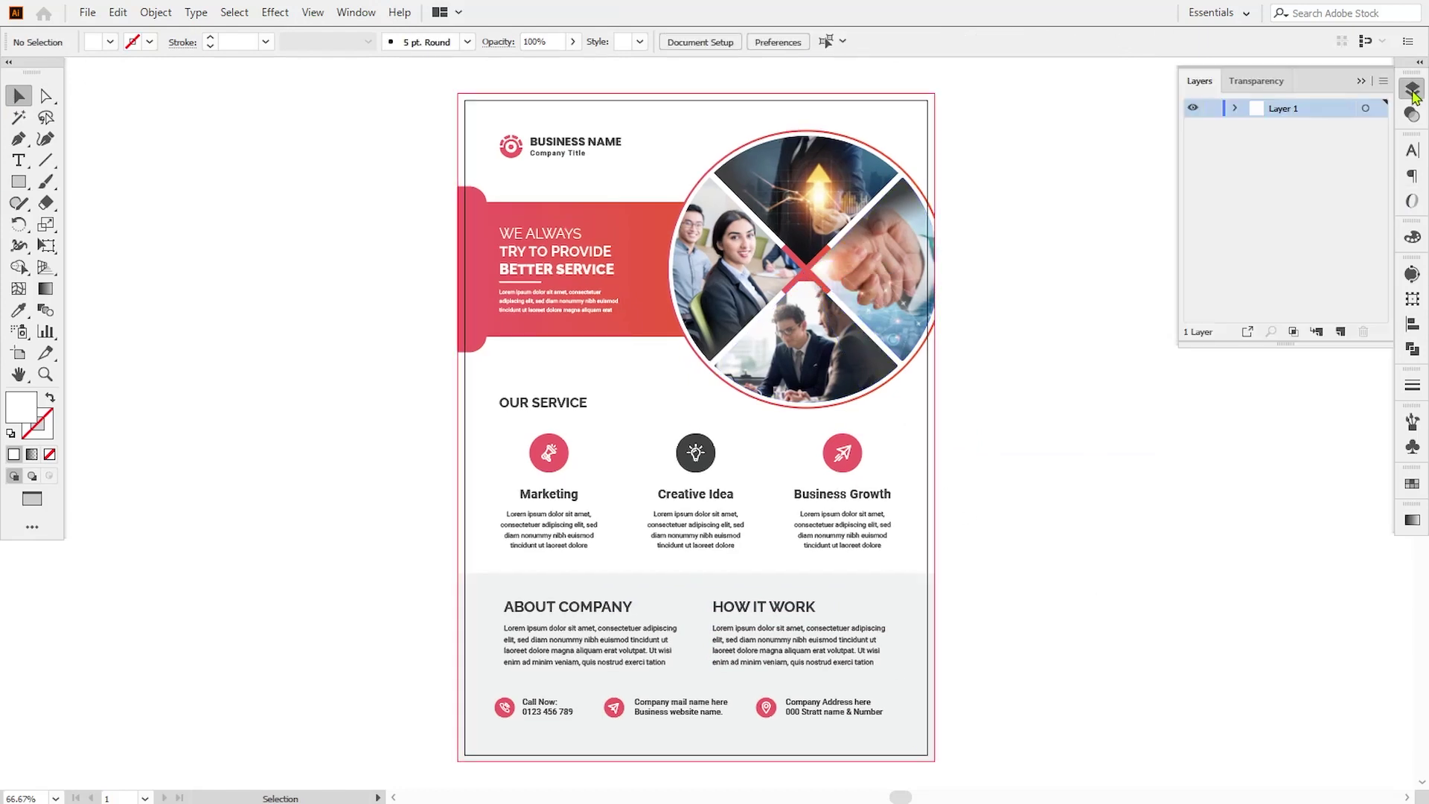
pyautogui.click(1234, 108)
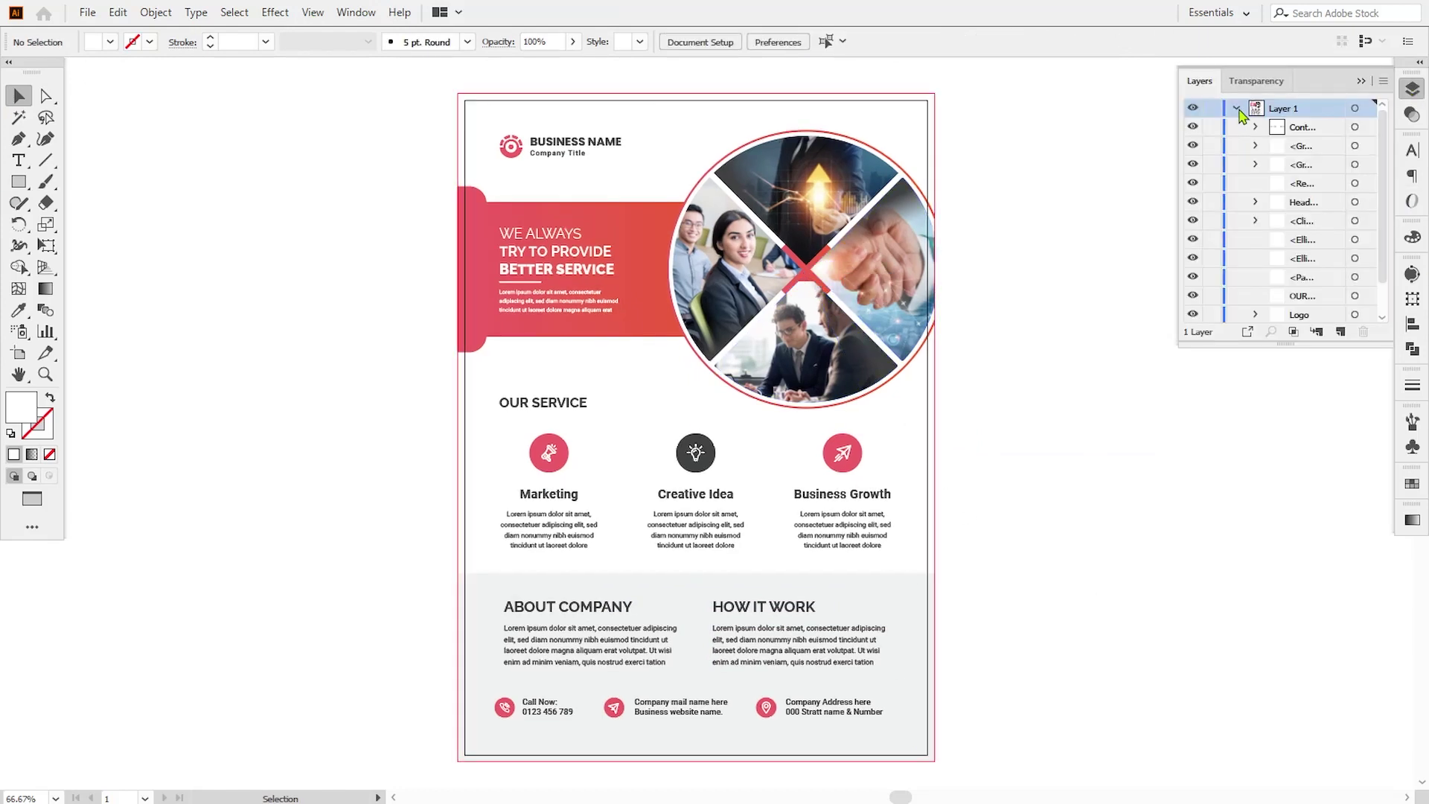
pyautogui.click(1355, 239)
pyautogui.keyDown('shift'); pyautogui.click(1354, 257); pyautogui.keyUp('shift')
pyautogui.rightClick(835, 284)
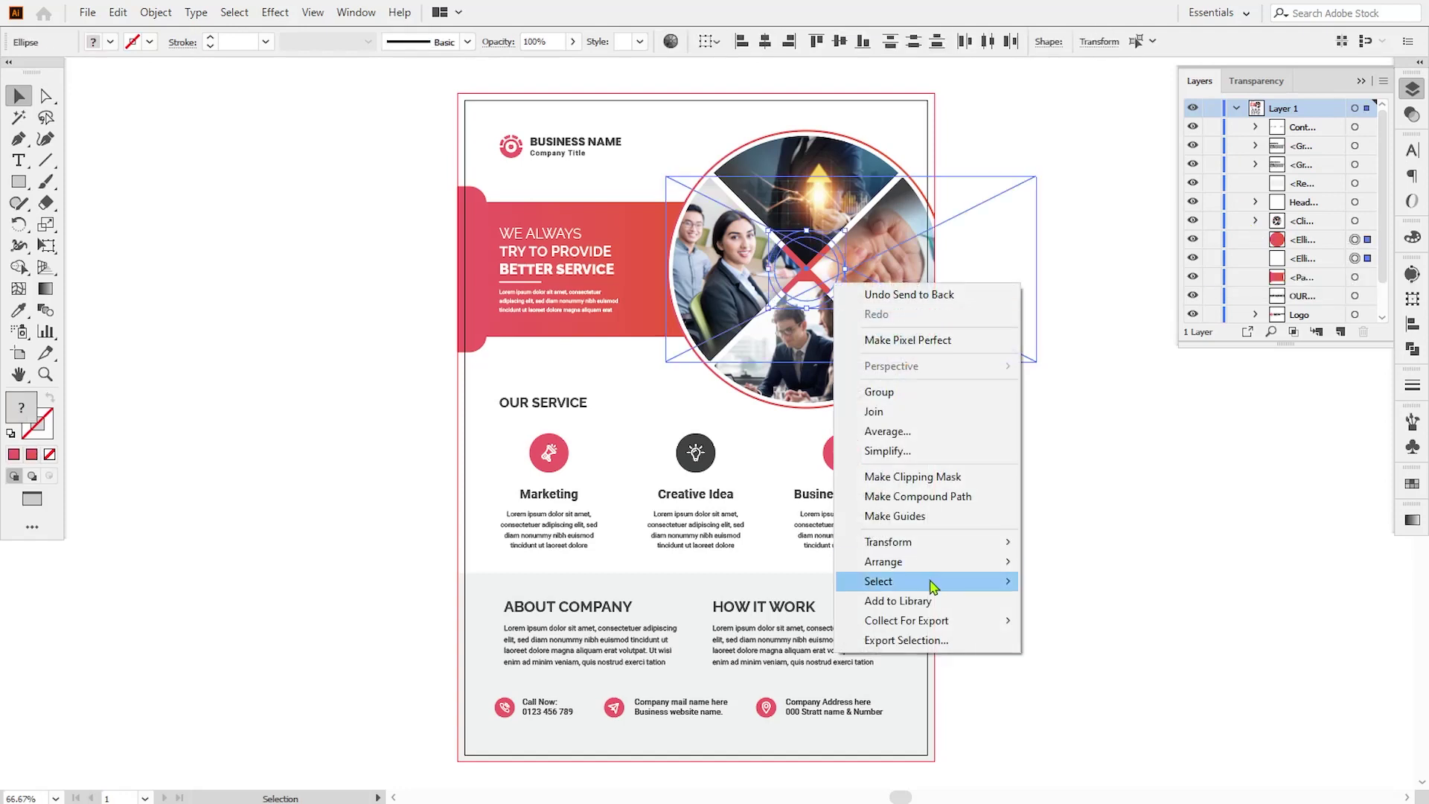
pyautogui.moveTo(934, 563)
pyautogui.click(1072, 560)
pyautogui.click(1180, 446)
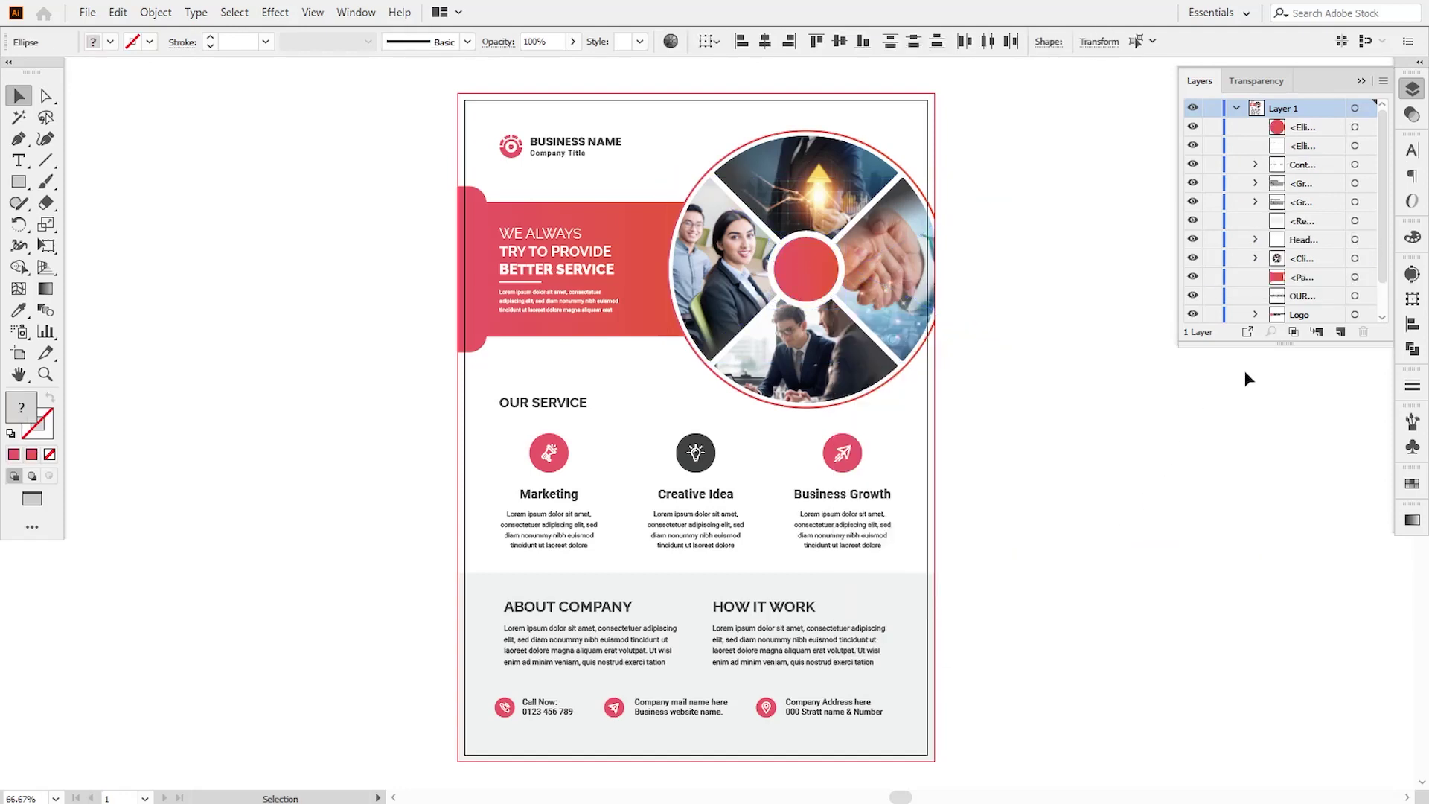
pyautogui.click(1361, 80)
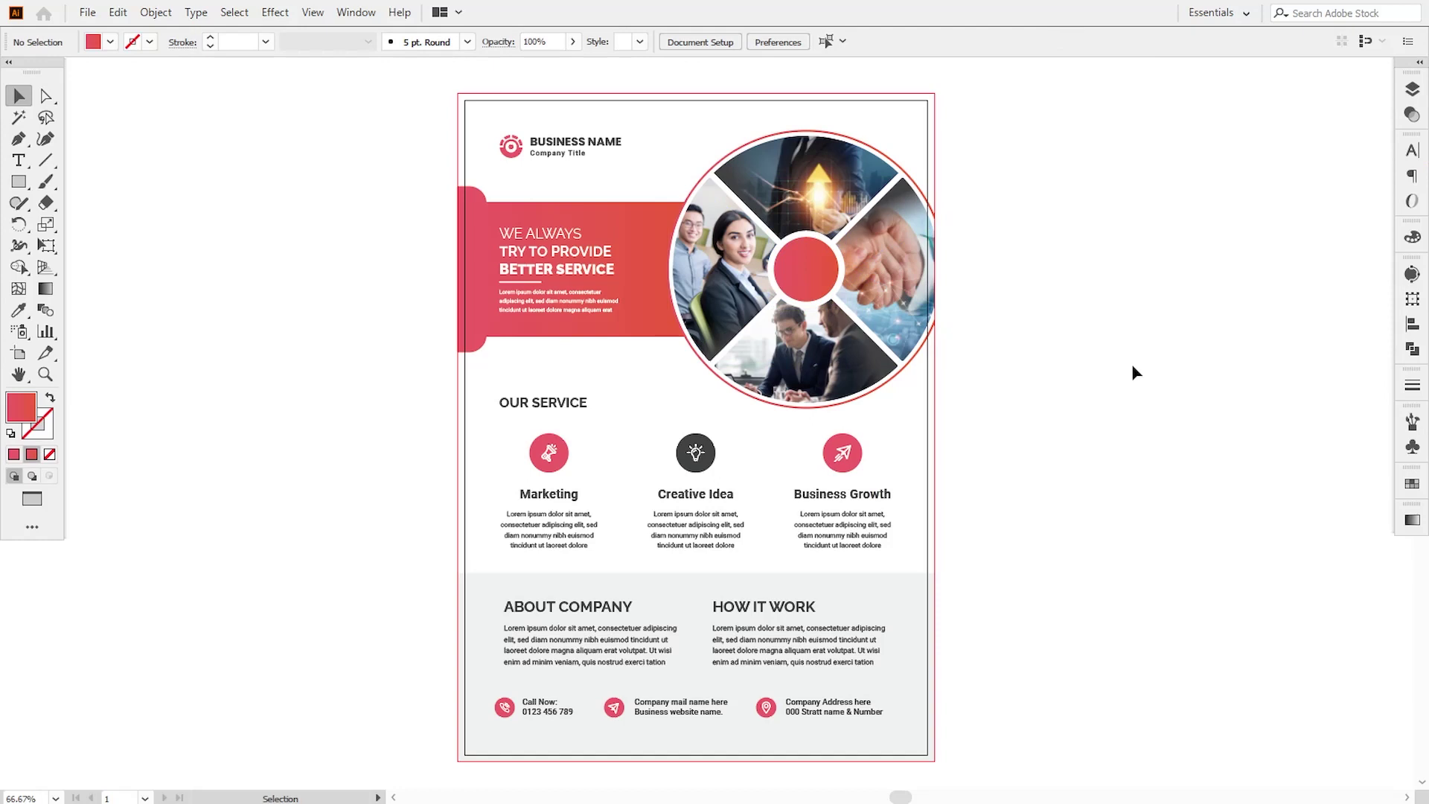
# - Copy the white circle at the center of the photo wheel and paste the copy directly behind it
pyautogui.click(837, 294)
pyautogui.click(1412, 88)
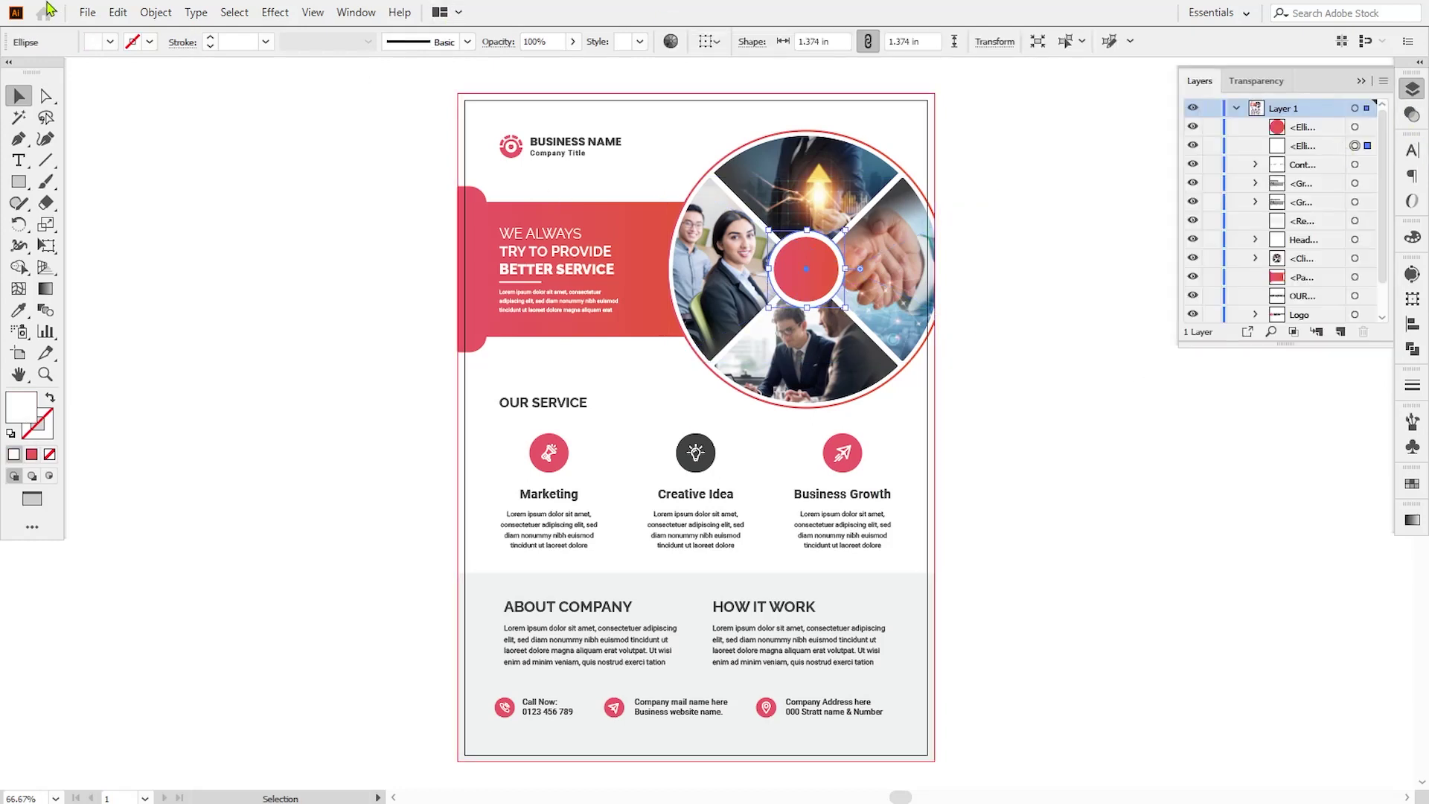
pyautogui.click(118, 12)
pyautogui.click(147, 98)
pyautogui.click(117, 12)
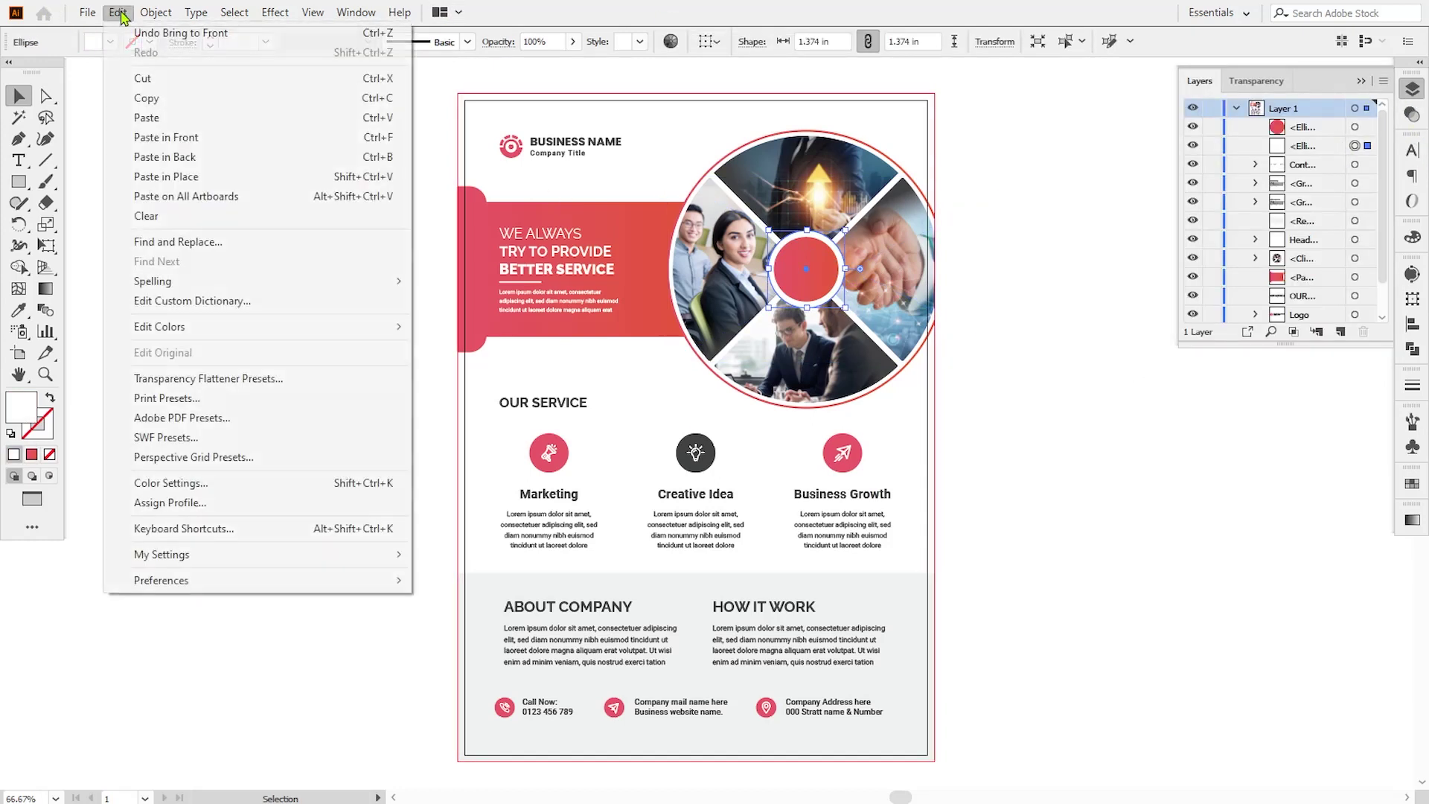
pyautogui.click(170, 138)
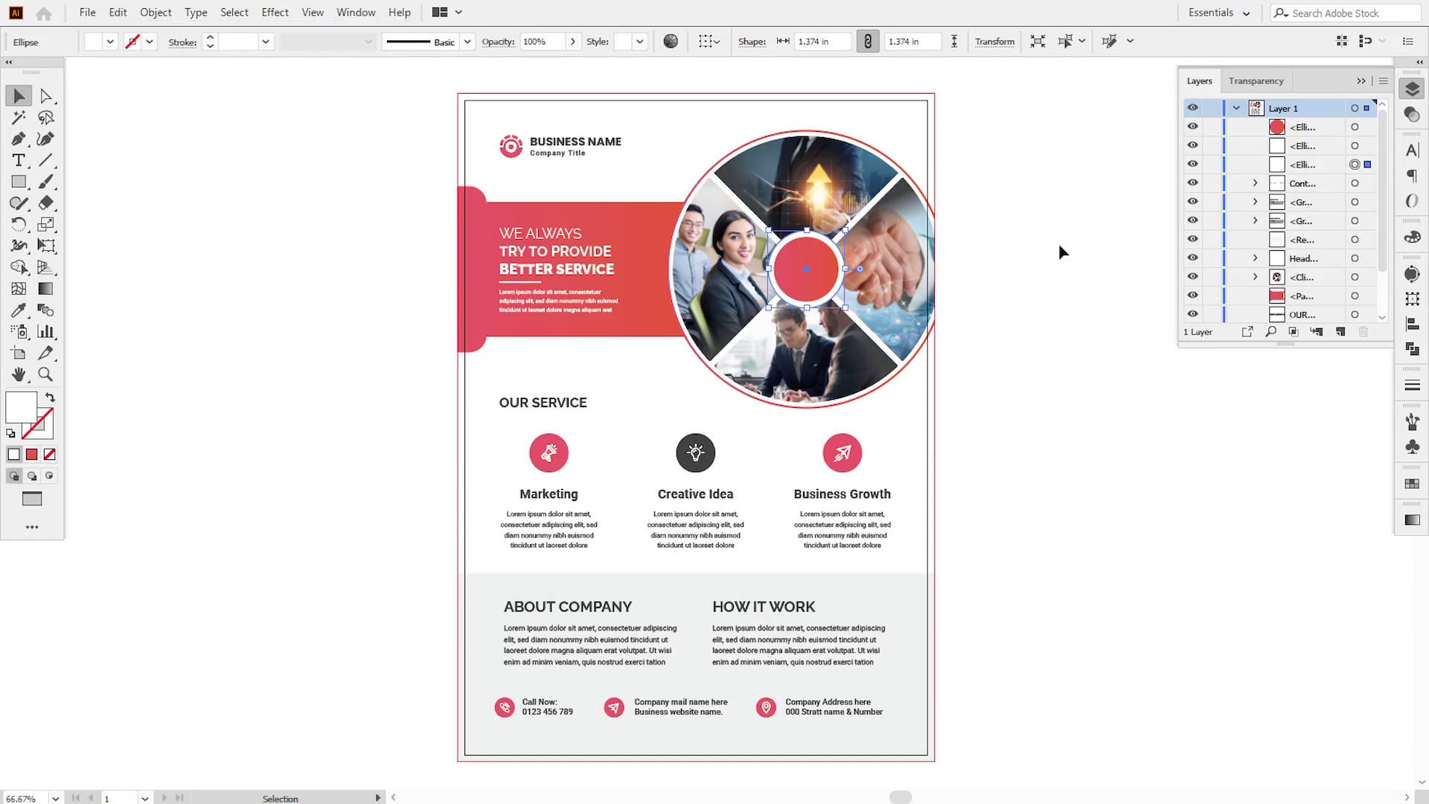
# - Fill the pasted circle with a dark-to-transparent radial gradient and shift its midpoint to about 60.31%
pyautogui.click(18, 310)
pyautogui.click(813, 259)
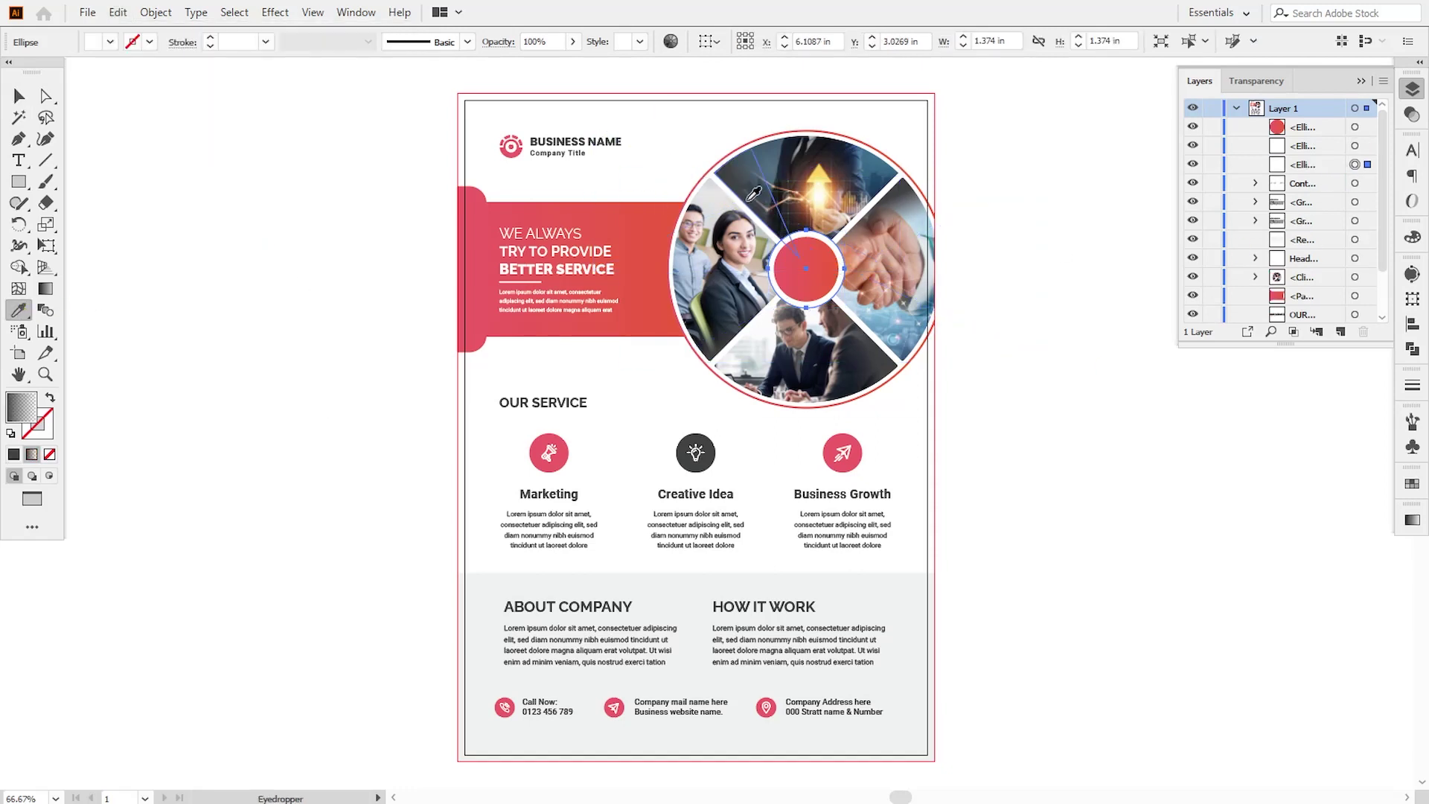
pyautogui.click(1411, 521)
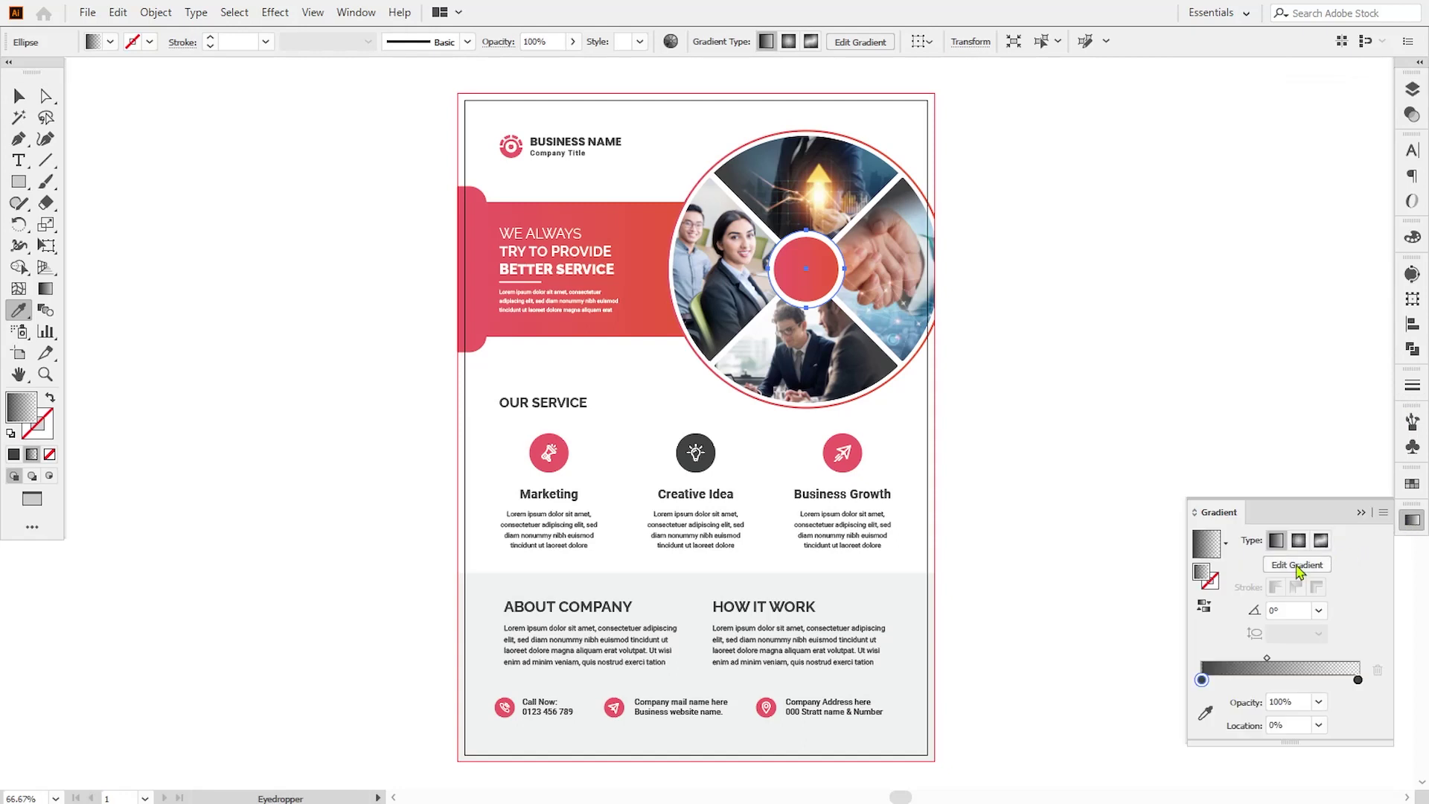
pyautogui.click(1299, 541)
pyautogui.moveTo(1267, 659); pyautogui.dragTo(1296, 662)
# - Enlarge the gradient circle evenly from its center so it extends slightly beyond the white ring
pyautogui.press('v')
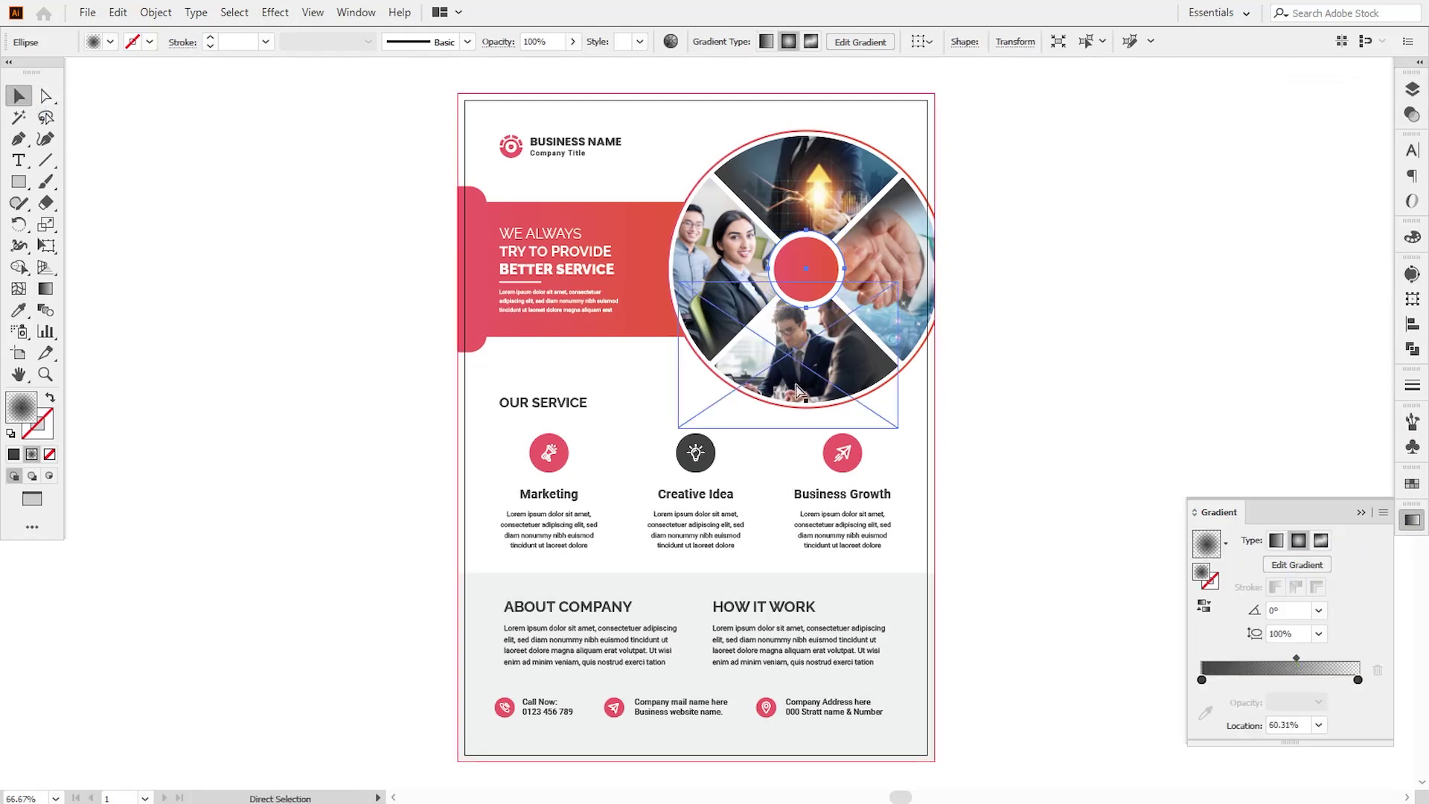
pyautogui.moveTo(843, 313); pyautogui.dragTo(856, 326)
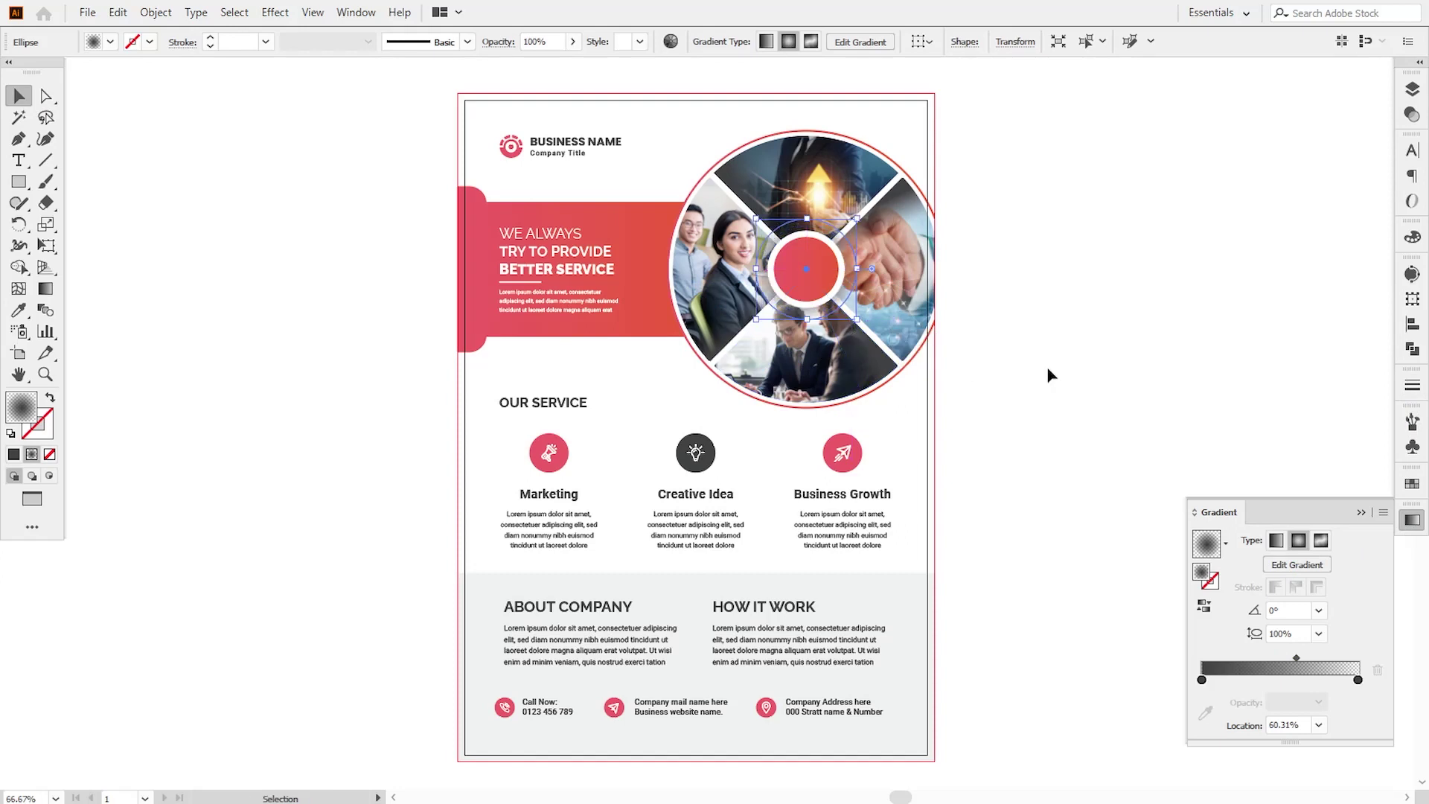
pyautogui.click(1091, 378)
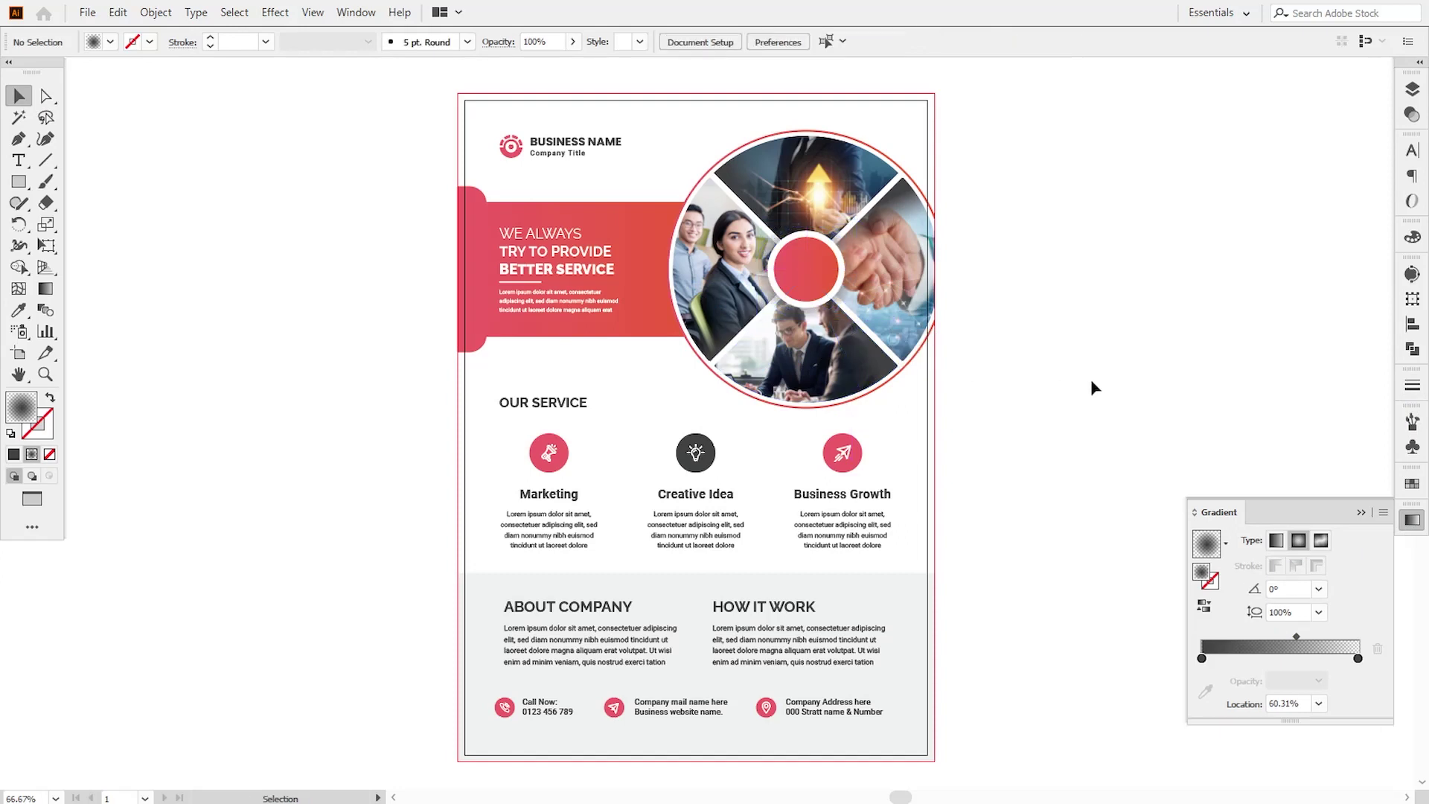
# - Set the shadow circle's gradient midpoint to about 68.14%
pyautogui.click(845, 301)
pyautogui.moveTo(1296, 659); pyautogui.dragTo(1274, 661)
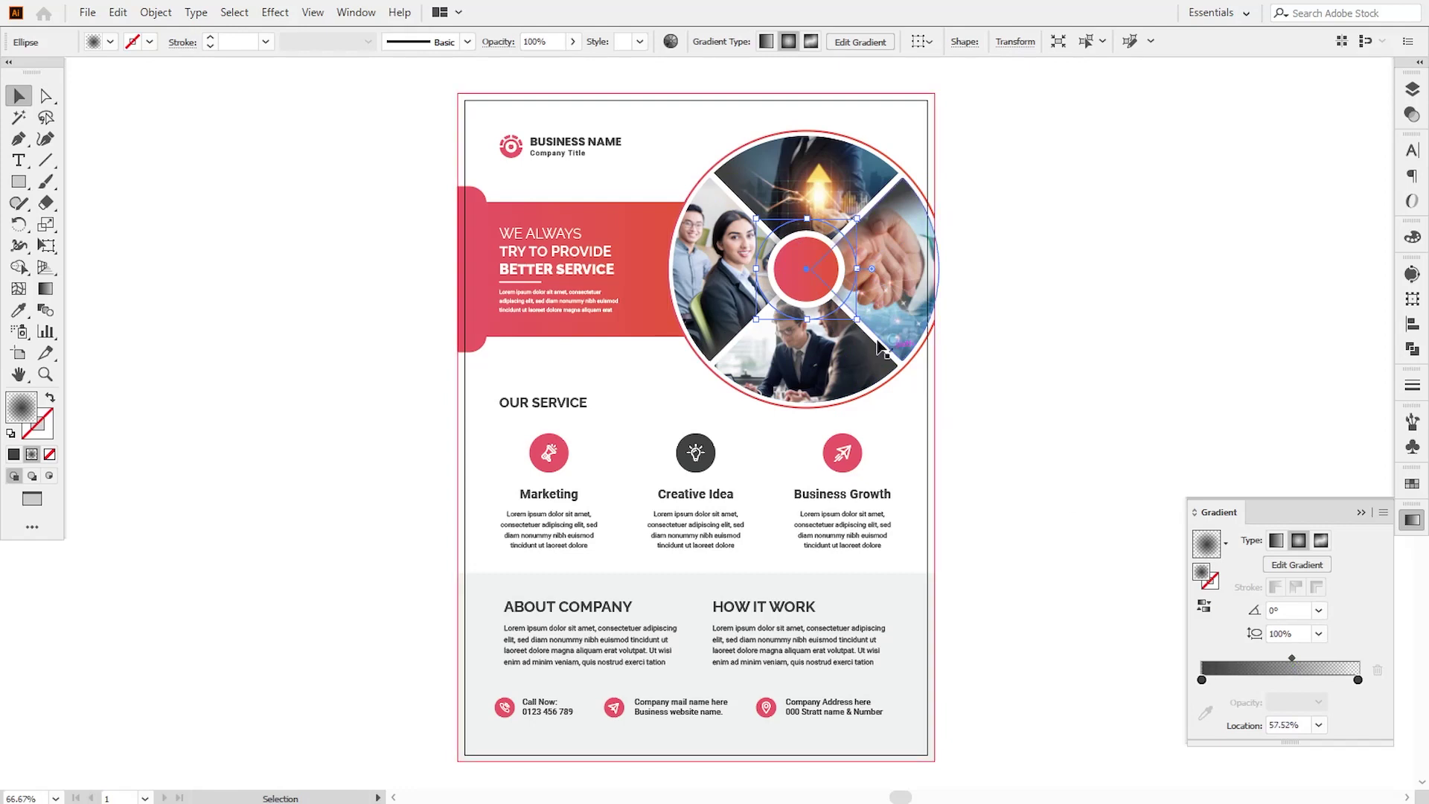
pyautogui.moveTo(1296, 661); pyautogui.dragTo(1311, 664)
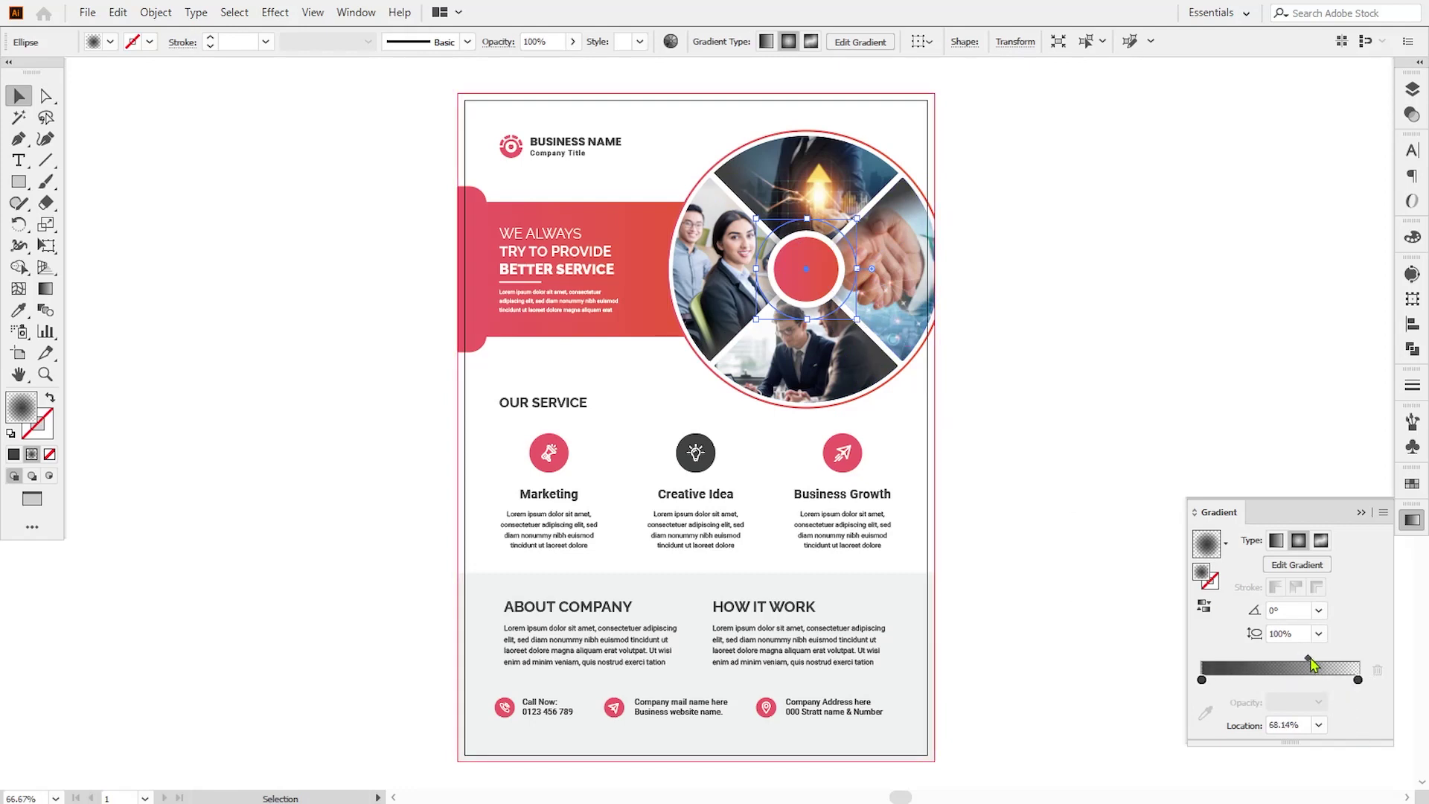
pyautogui.click(1369, 505)
pyautogui.click(1233, 549)
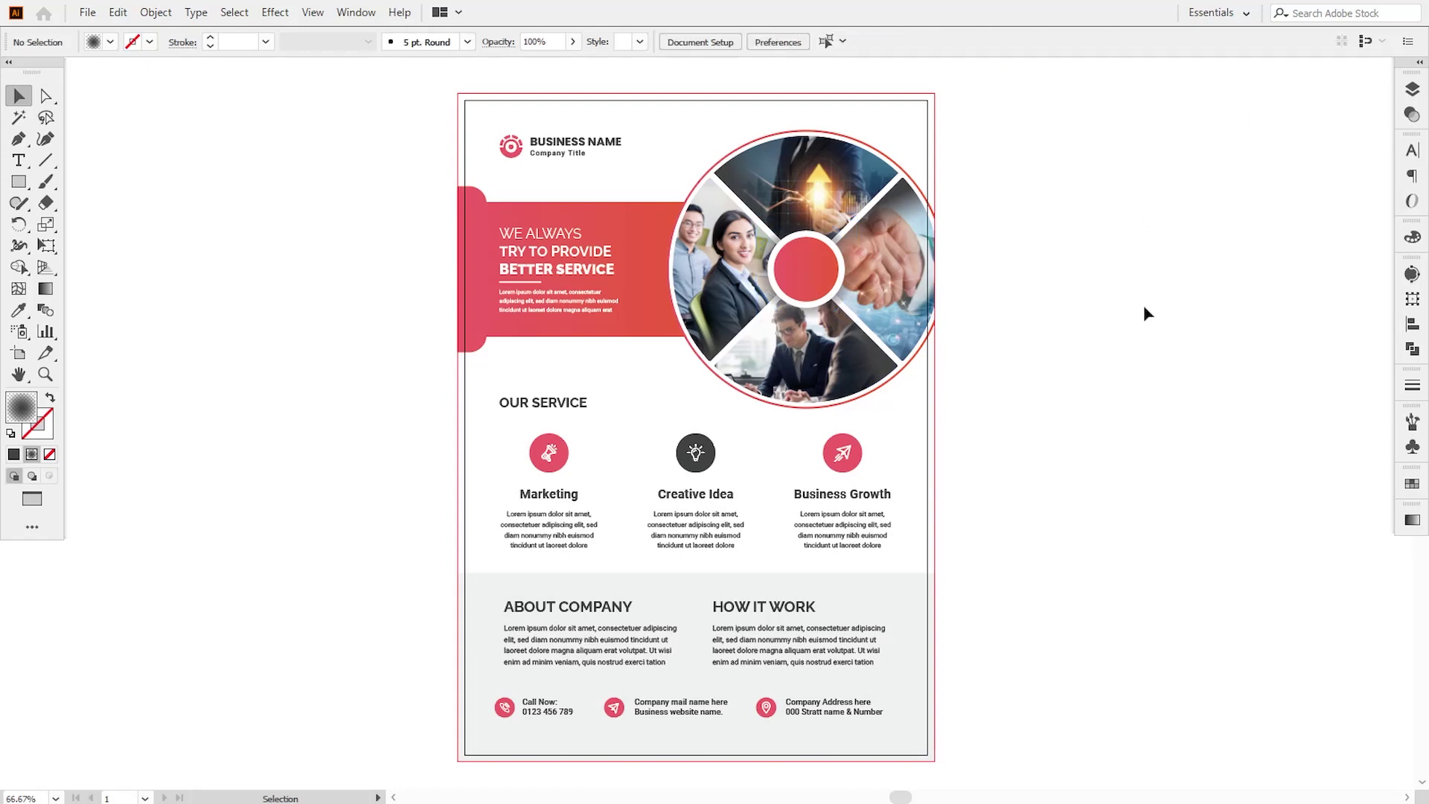